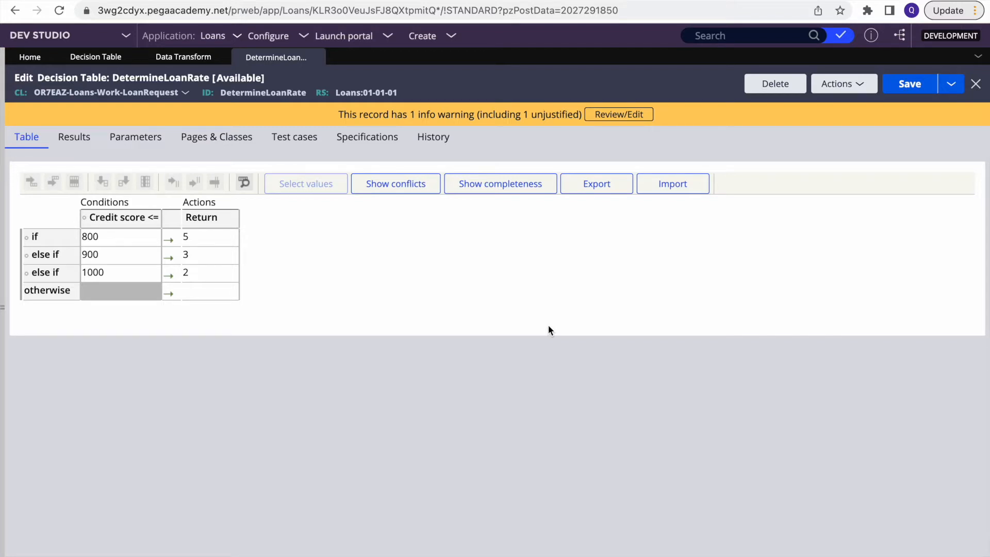
# Switch to the Microsoft Word notes and review the decision table definition and the Return Type list
pyautogui.press('F4')
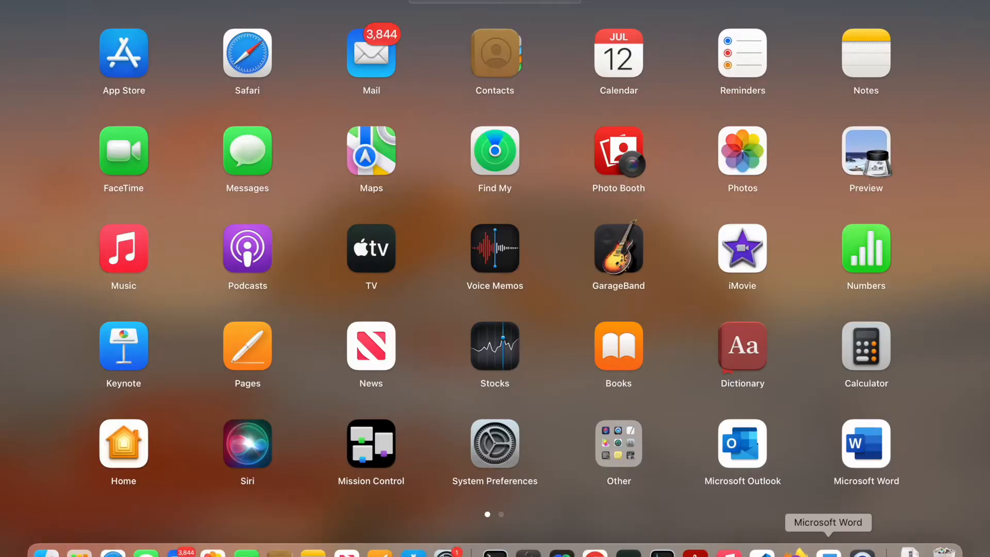
pyautogui.click(828, 552)
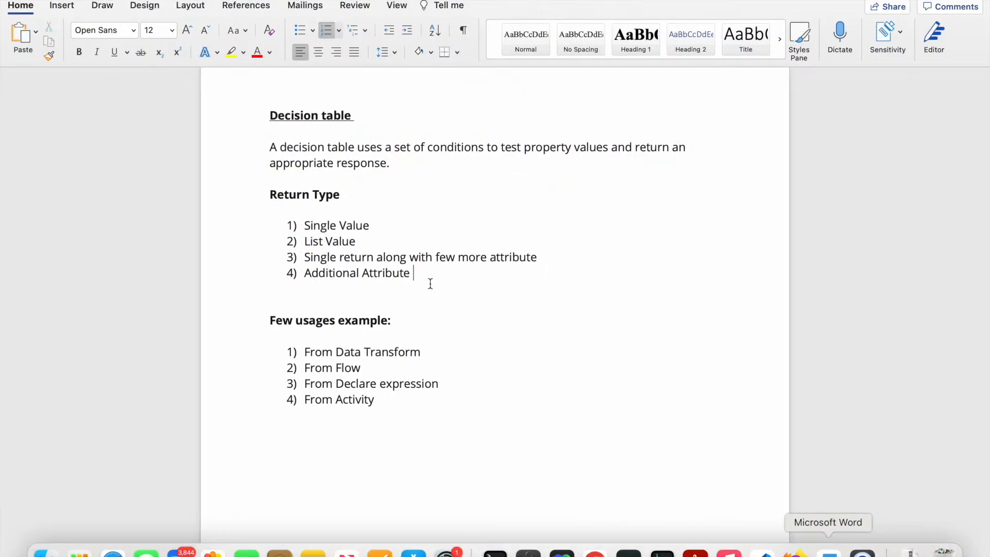
pyautogui.moveTo(413, 273); pyautogui.dragTo(293, 227)
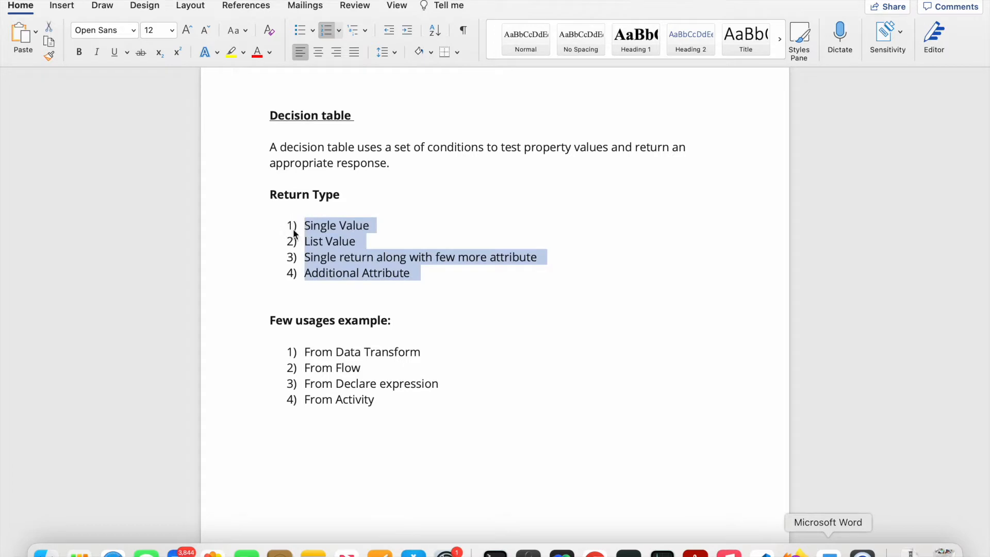
pyautogui.click(472, 284)
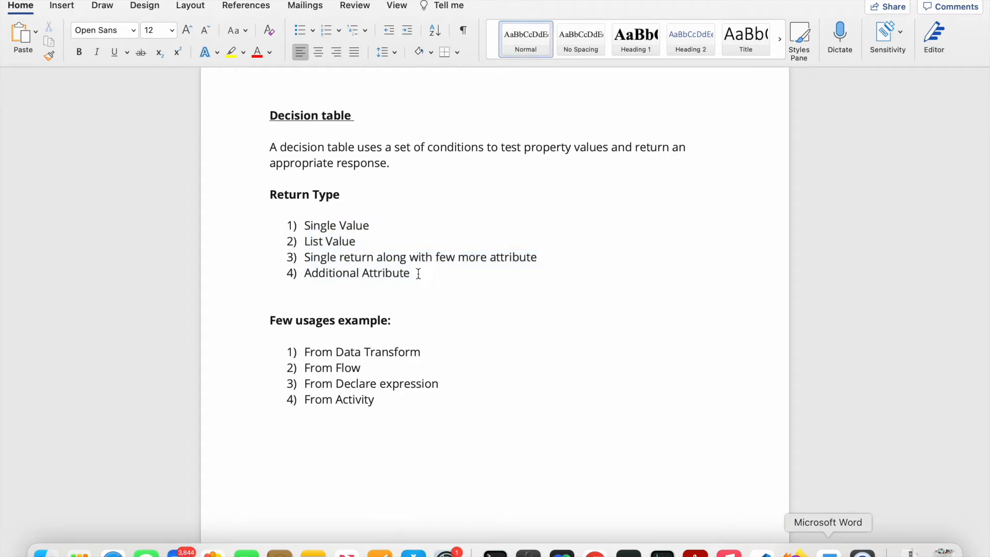
pyautogui.tripleClick(401, 166)
pyautogui.click(515, 191)
# Examine each decision table return type in the notes, from Single Value through Additional Attribute
pyautogui.doubleClick(346, 226)
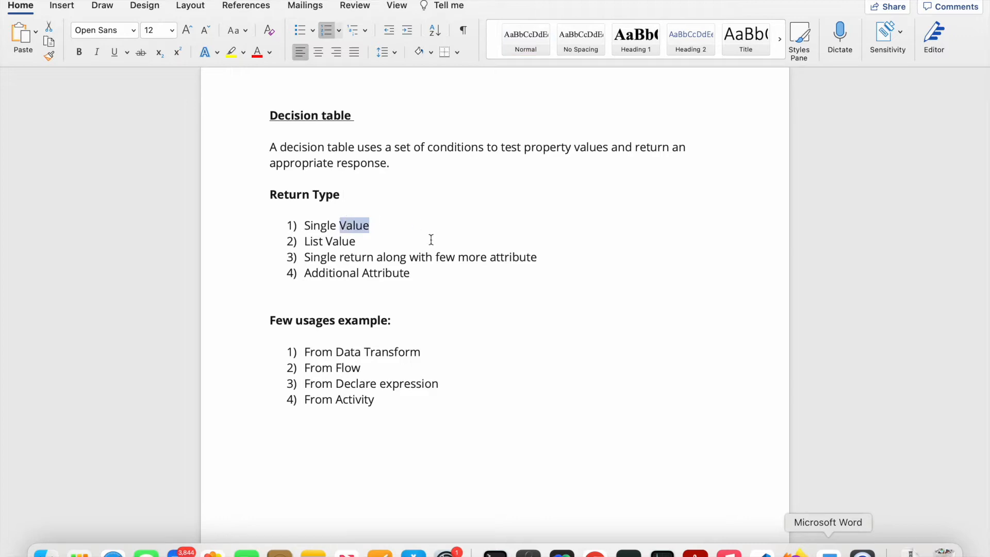
pyautogui.tripleClick(379, 227)
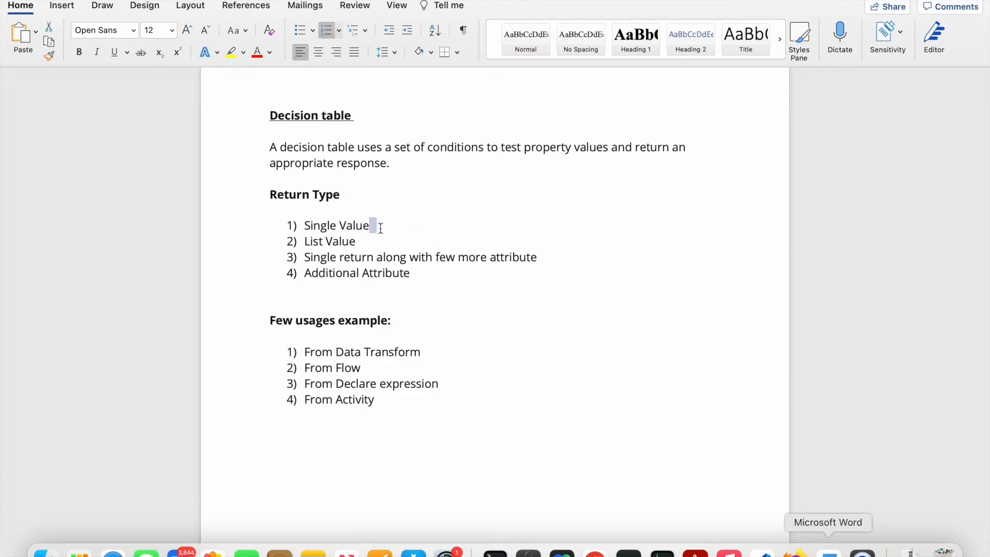
pyautogui.click(452, 227)
pyautogui.doubleClick(358, 242)
pyautogui.doubleClick(358, 242)
pyautogui.doubleClick(349, 240)
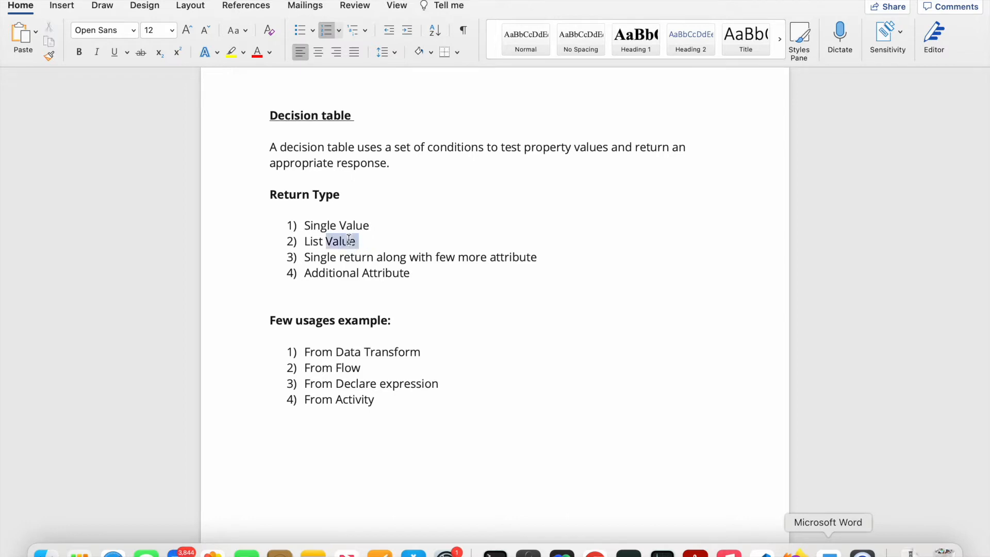
pyautogui.click(366, 234)
pyautogui.keyDown('shift'); pyautogui.click(282, 225); pyautogui.keyUp('shift')
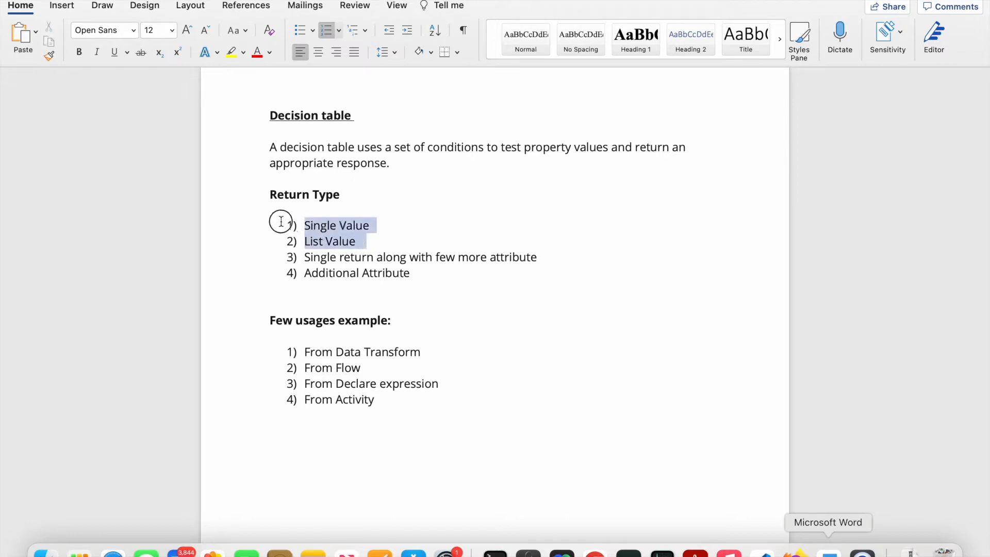
pyautogui.doubleClick(355, 256)
pyautogui.click(393, 255)
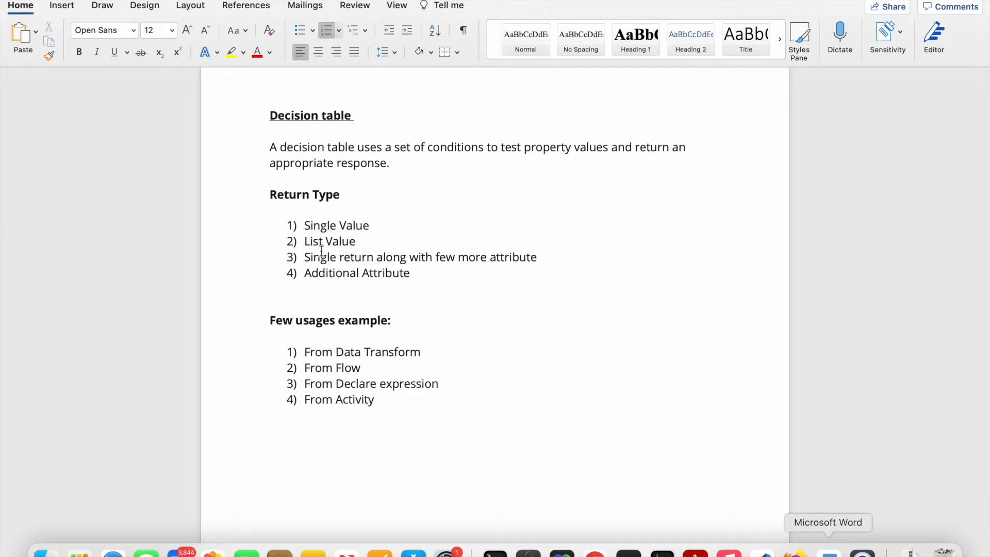
pyautogui.tripleClick(499, 259)
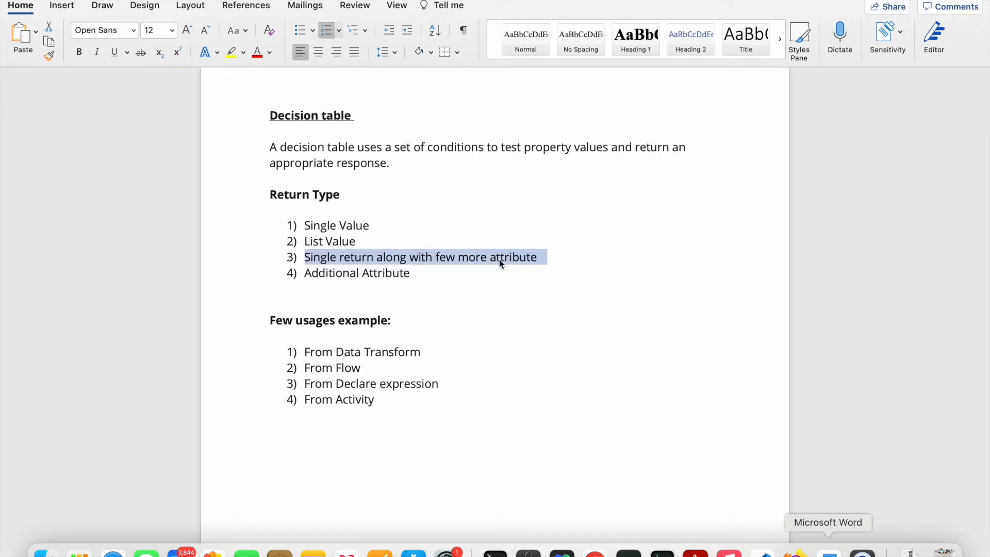
pyautogui.doubleClick(426, 270)
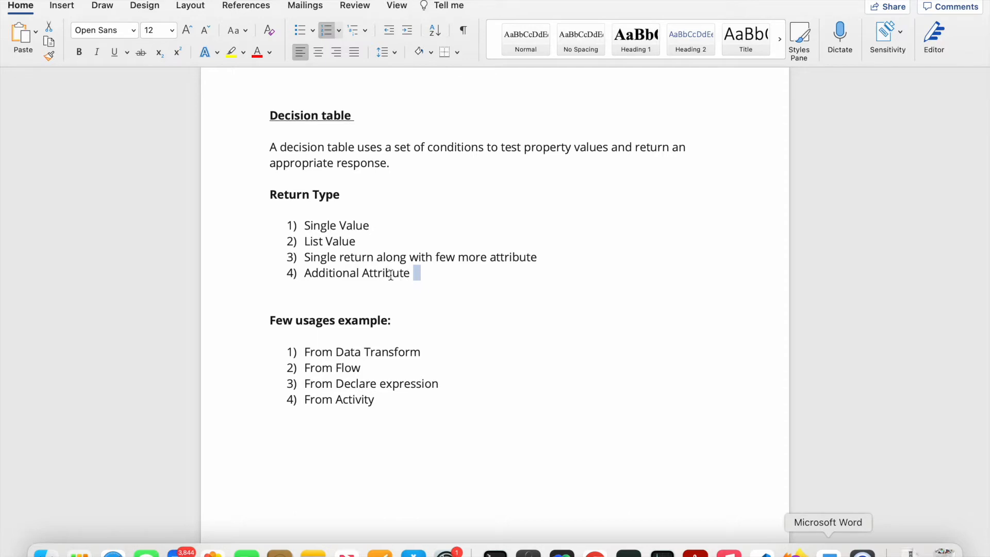
pyautogui.doubleClick(390, 275)
pyautogui.click(442, 274)
pyautogui.moveTo(413, 273); pyautogui.dragTo(283, 222)
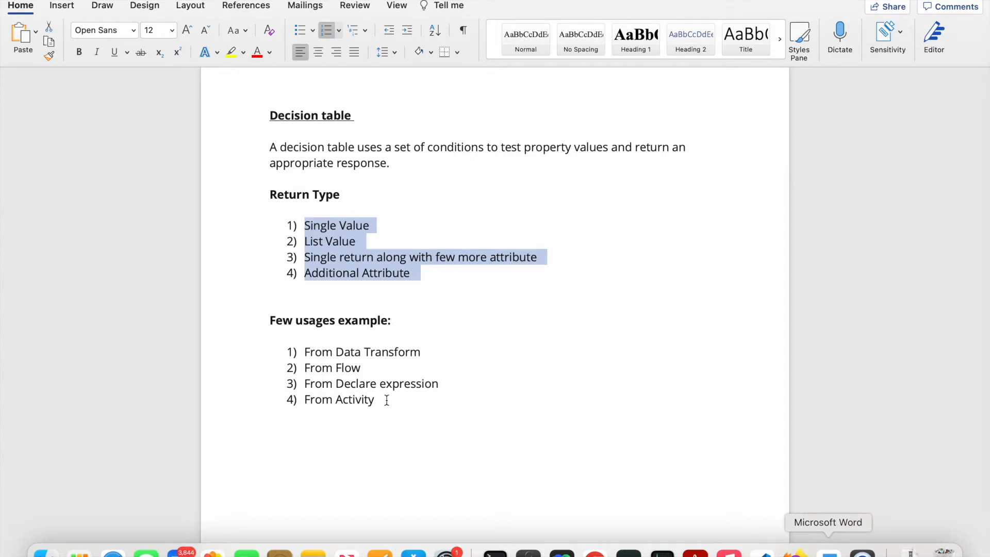
# Examine the usage examples for calling a decision table from a data transform, flow, declare expression and activity
pyautogui.moveTo(386, 400); pyautogui.dragTo(312, 342)
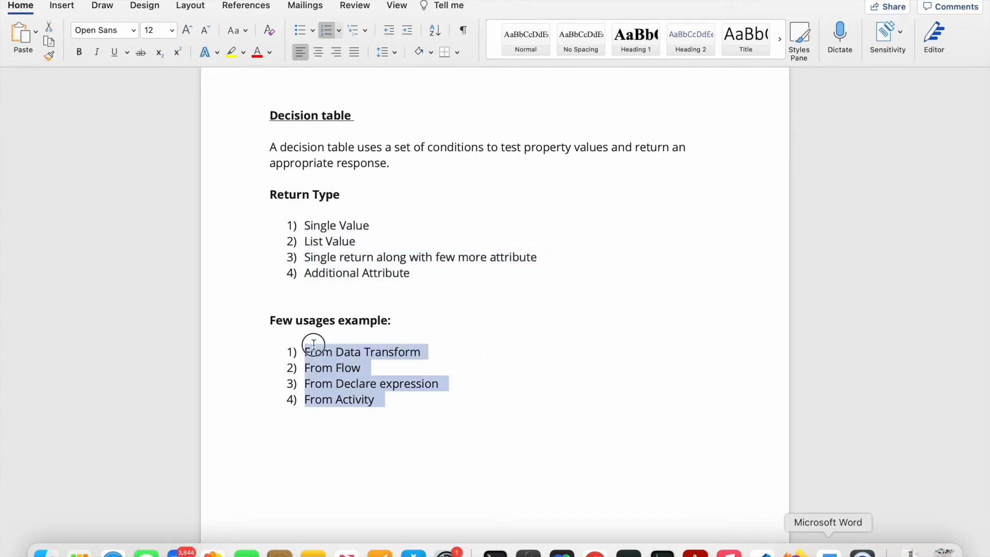
pyautogui.click(403, 404)
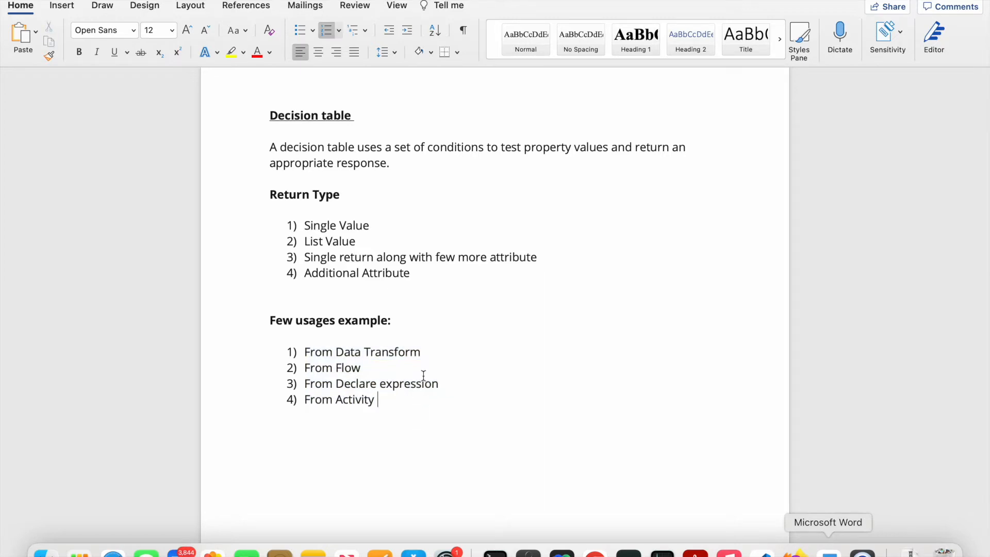
pyautogui.doubleClick(379, 350)
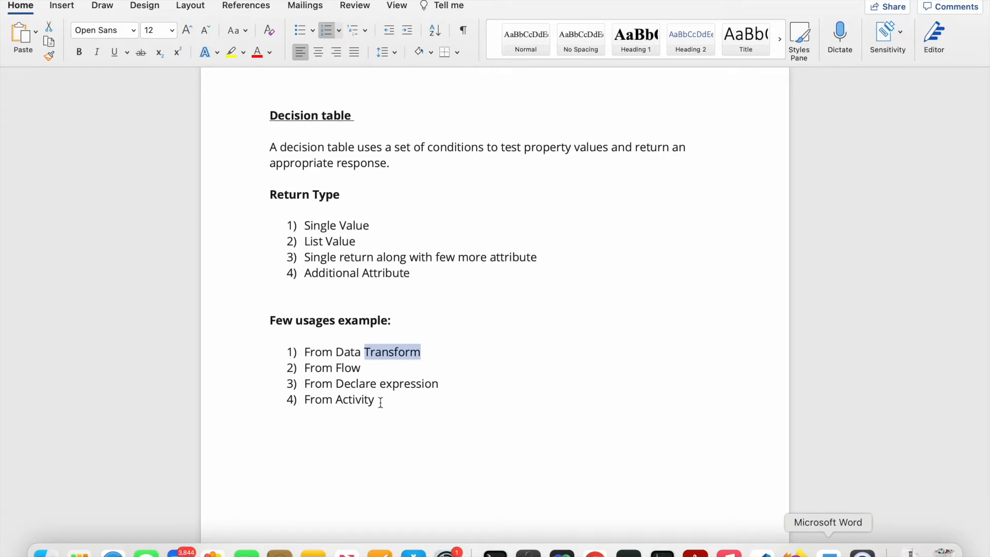
pyautogui.click(380, 402)
pyautogui.tripleClick(399, 355)
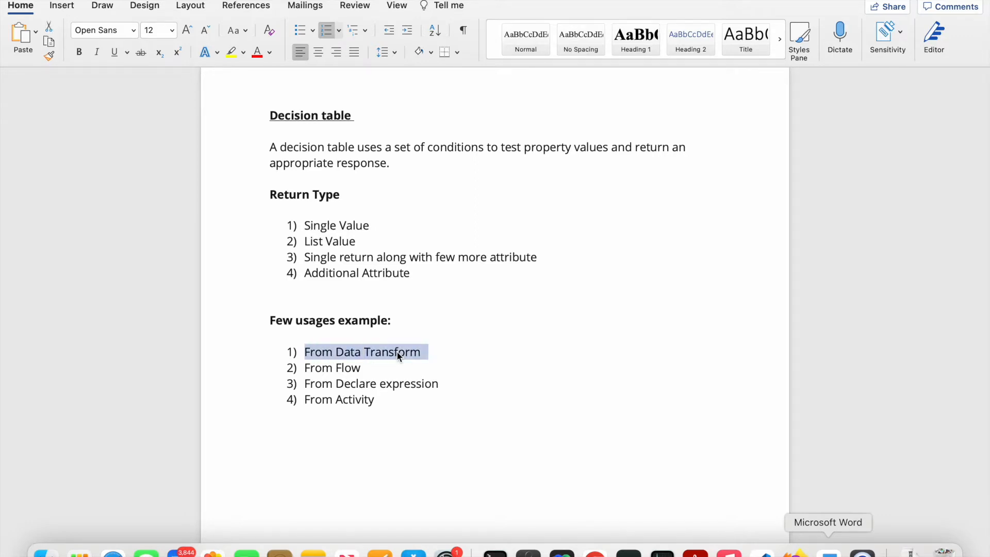
pyautogui.click(397, 351)
pyautogui.tripleClick(397, 351)
pyautogui.click(397, 351)
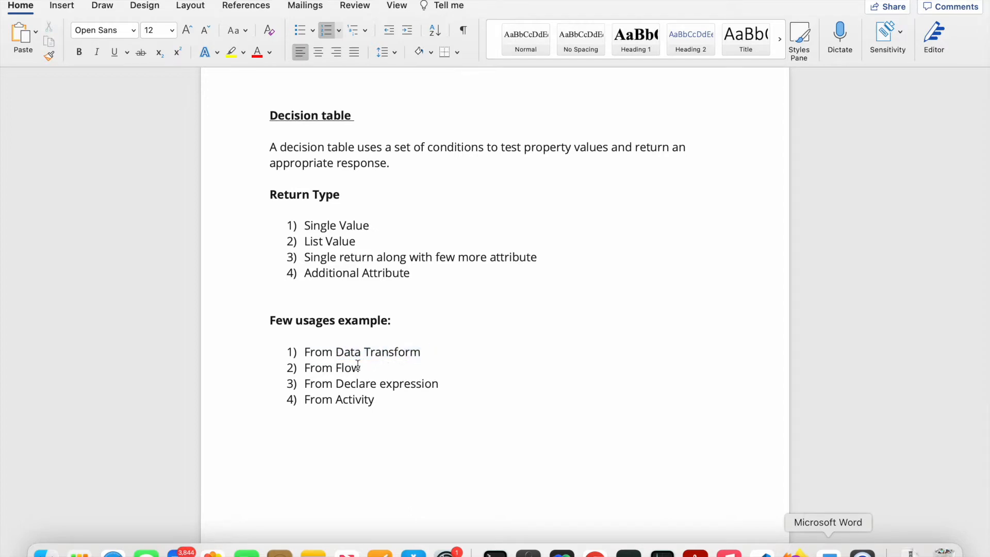
pyautogui.tripleClick(339, 369)
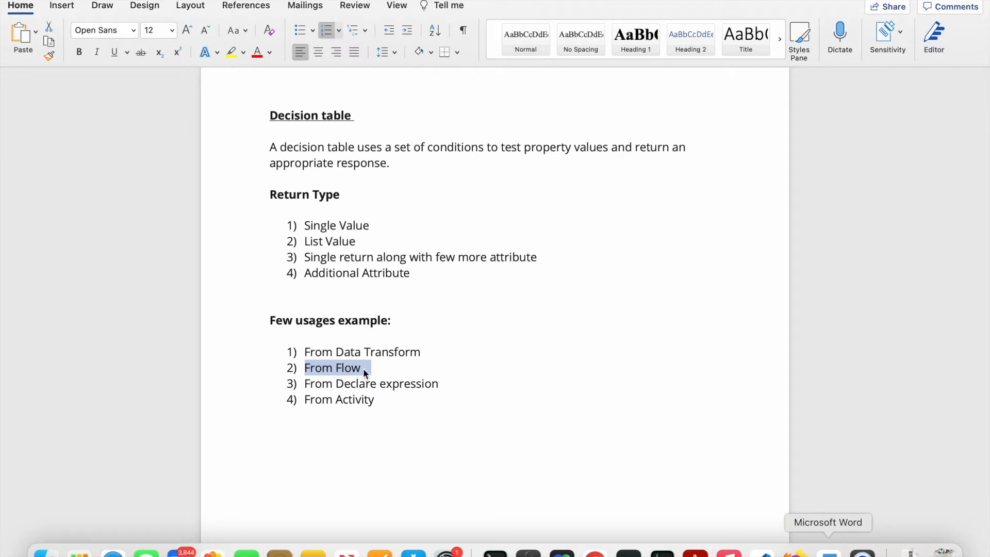
pyautogui.doubleClick(363, 368)
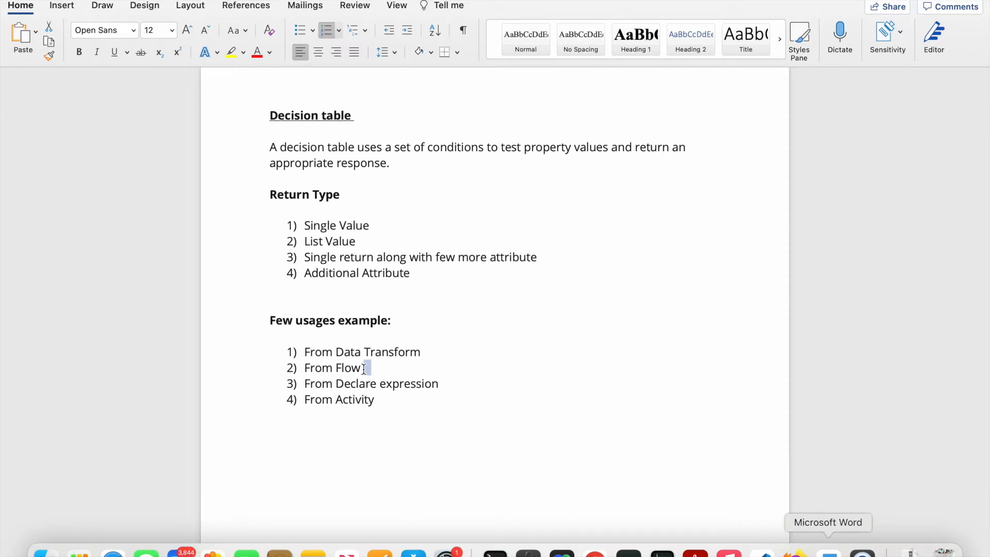
pyautogui.tripleClick(364, 369)
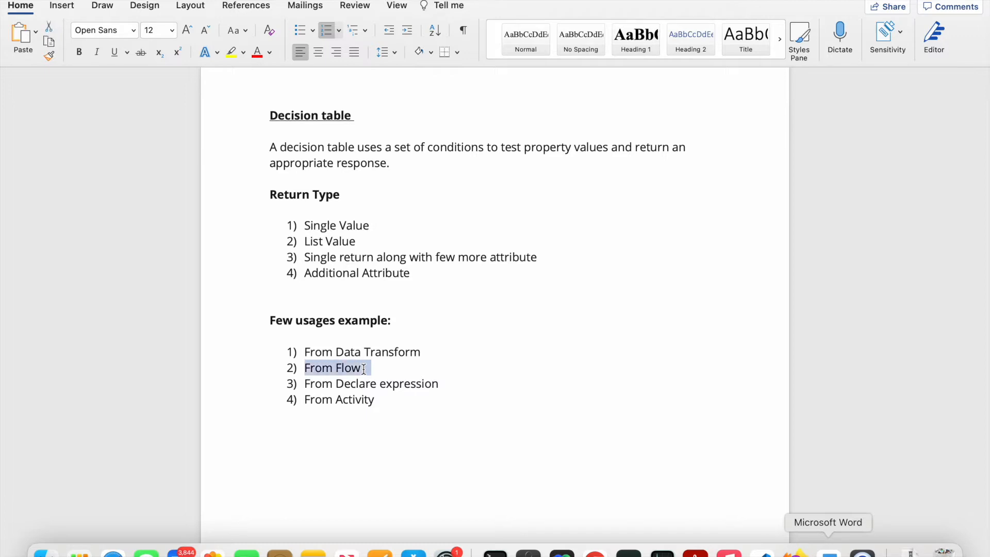
pyautogui.tripleClick(393, 384)
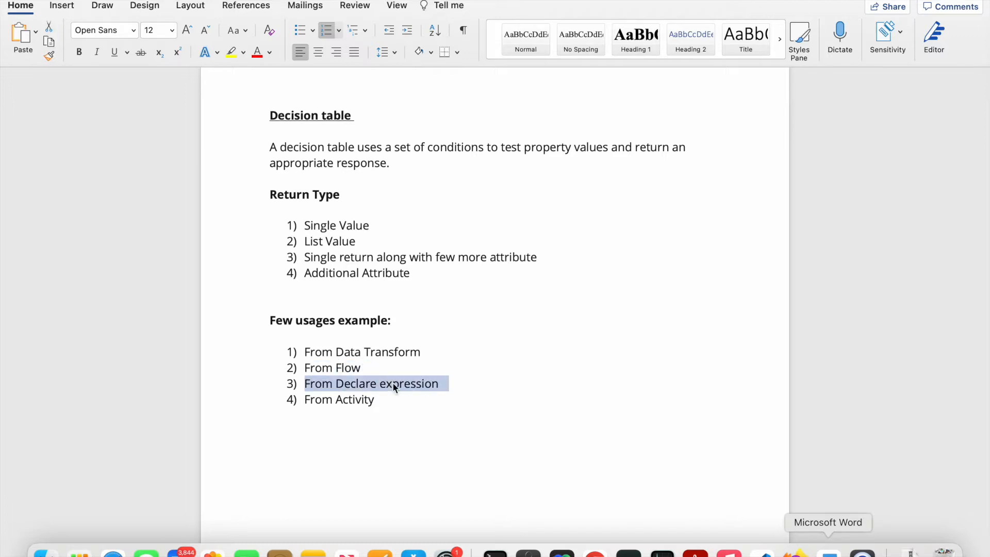
pyautogui.tripleClick(354, 401)
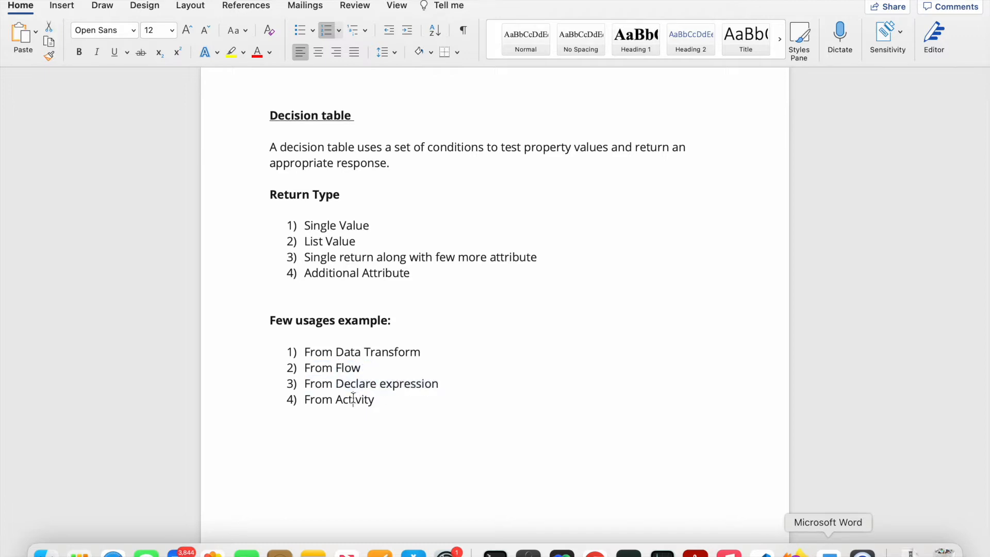
pyautogui.doubleClick(390, 396)
pyautogui.doubleClick(390, 394)
pyautogui.doubleClick(386, 394)
pyautogui.click(370, 398)
# Revisit the Single Value entry in the Return Type list
pyautogui.doubleClick(353, 219)
pyautogui.tripleClick(354, 221)
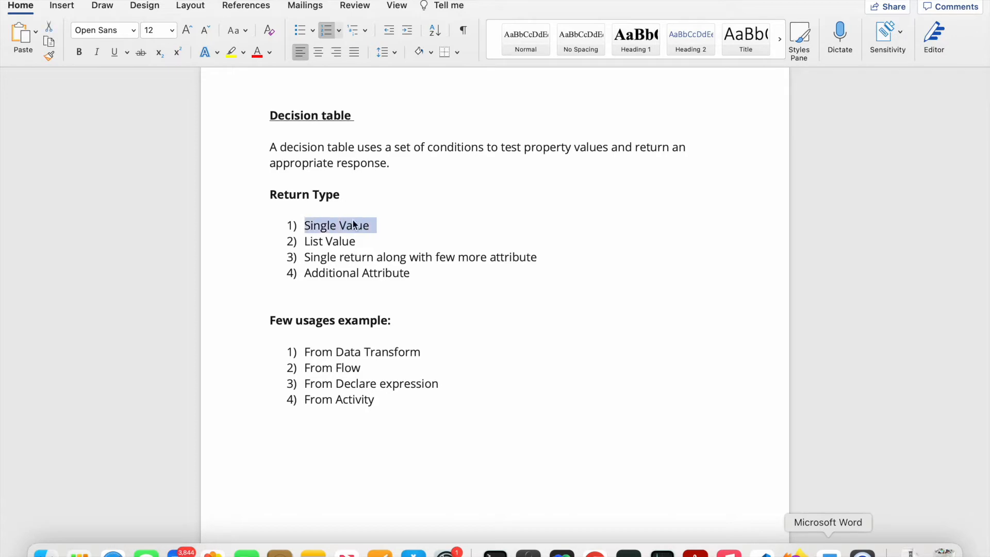
pyautogui.doubleClick(333, 226)
pyautogui.click(583, 382)
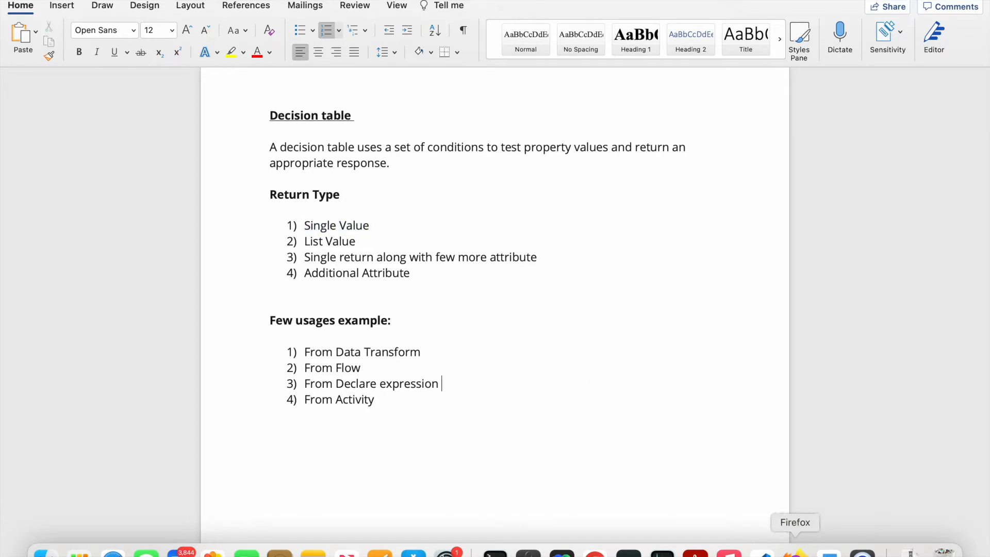
# Switch back to Pega Dev Studio in Chrome, open the Loan Request case type and examine its life cycle with the explorer collapsed
pyautogui.click(595, 552)
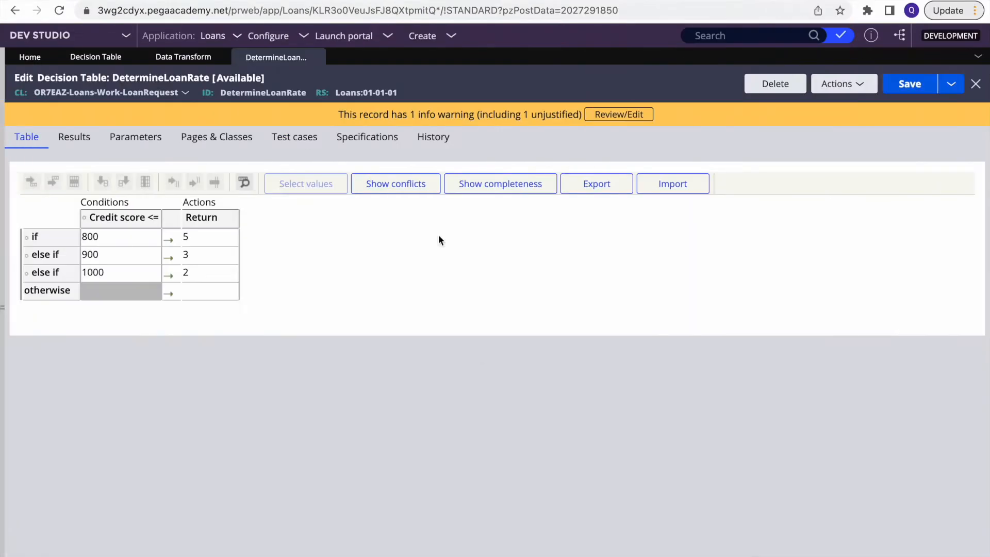
pyautogui.click(3, 159)
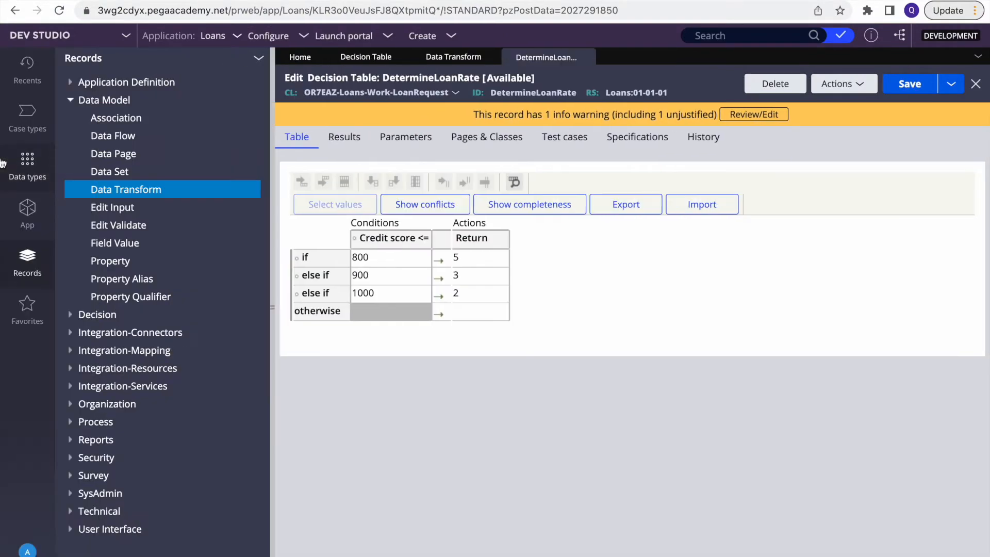
pyautogui.click(30, 113)
pyautogui.click(147, 110)
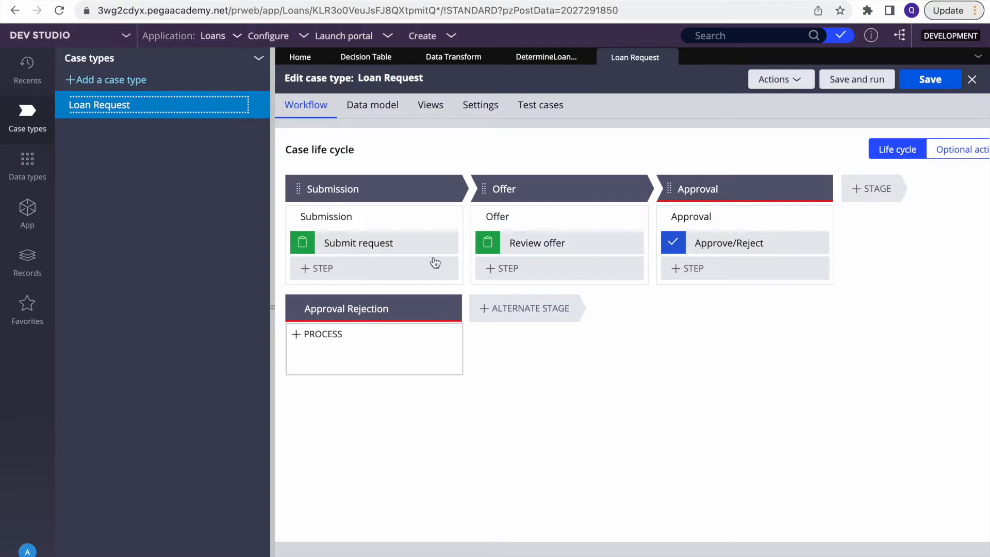
pyautogui.moveTo(360, 242)
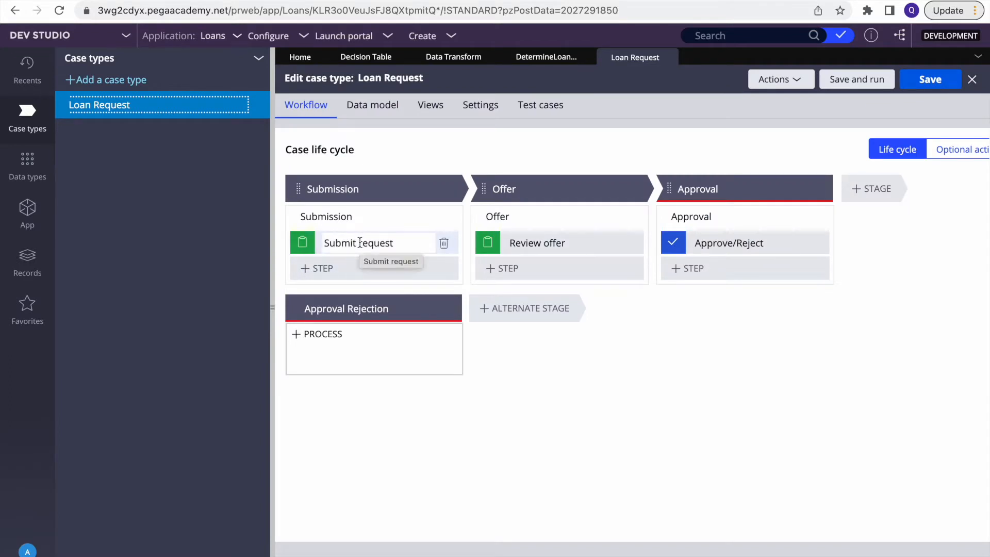
pyautogui.moveTo(515, 243)
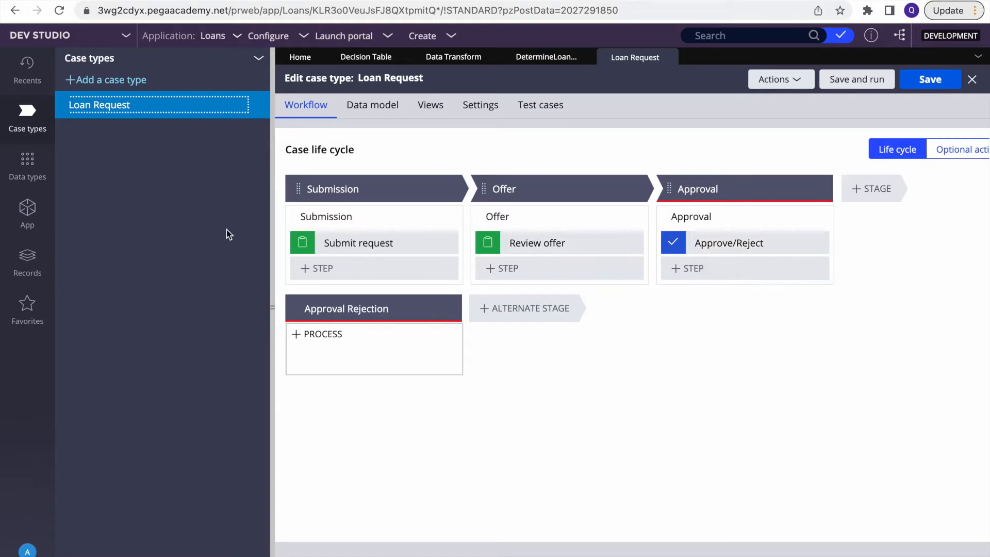
pyautogui.moveTo(274, 252); pyautogui.dragTo(270, 253)
pyautogui.click(272, 255)
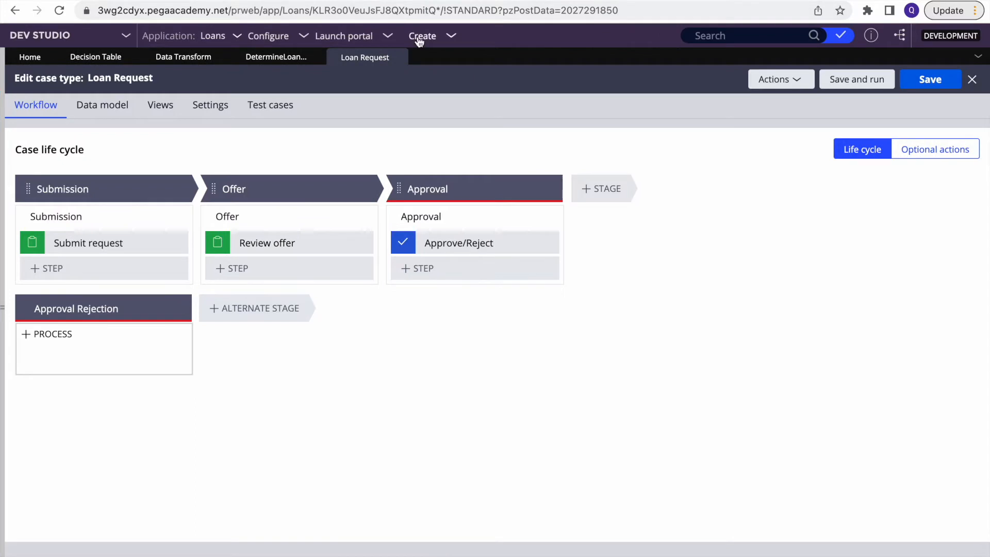
# Create a new Loan Request case and enter 500 as the loan amount and 800 as the credit score
pyautogui.click(425, 35)
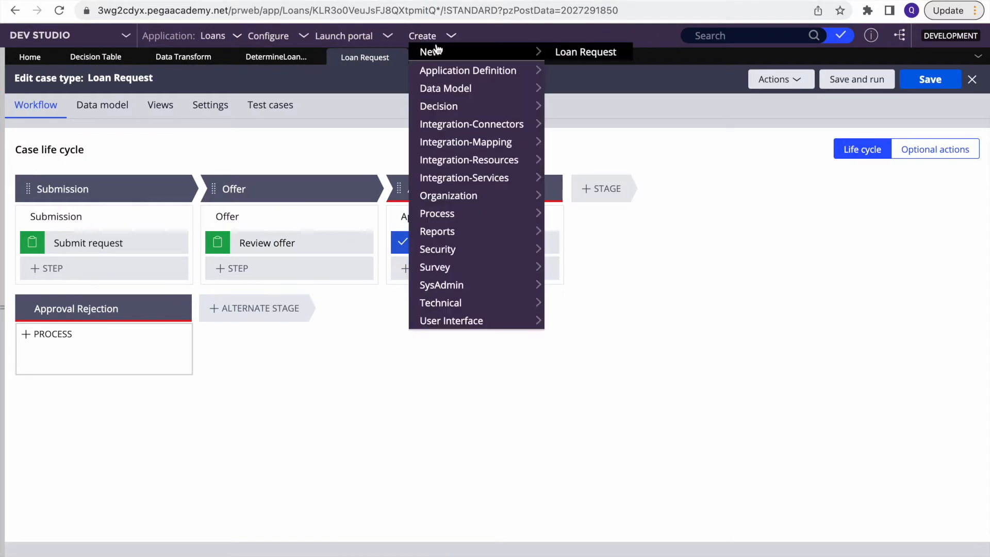
pyautogui.click(567, 54)
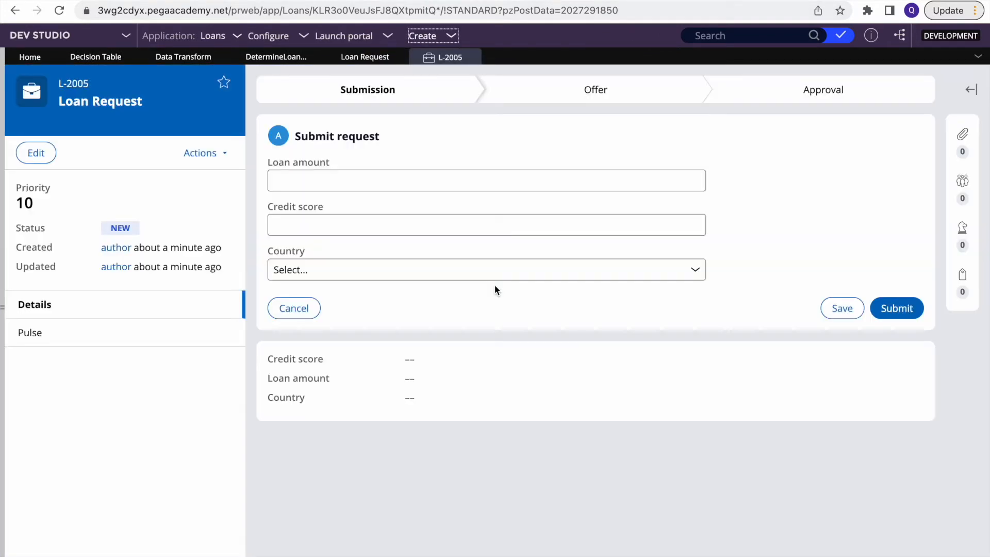
pyautogui.click(317, 180)
pyautogui.write('500')
pyautogui.click(309, 220)
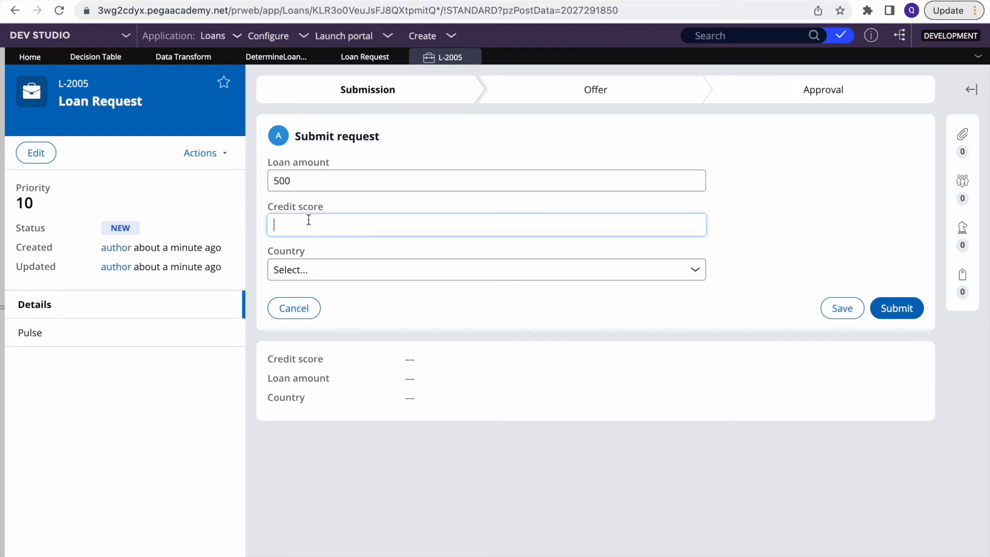
pyautogui.write('800')
pyautogui.click(3, 243)
pyautogui.doubleClick(571, 216)
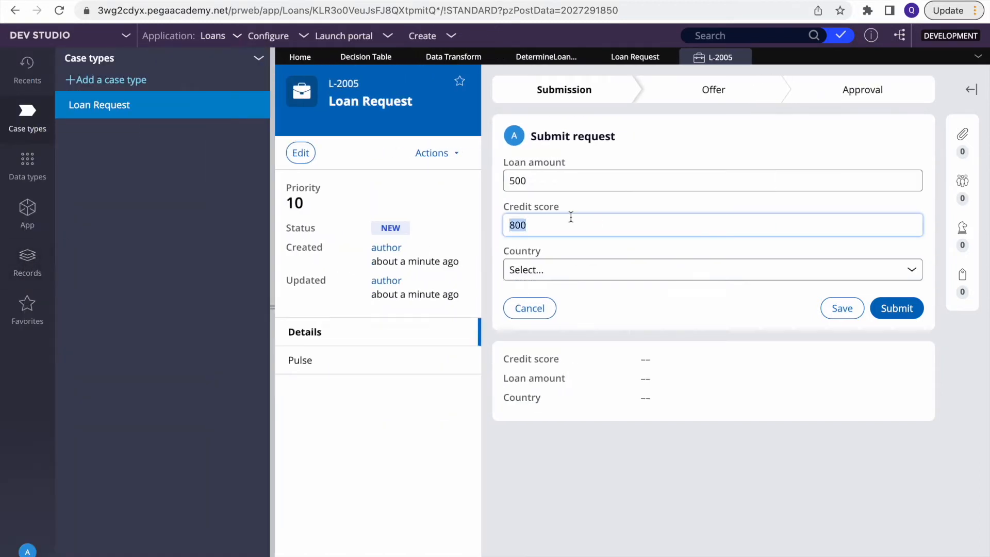
pyautogui.click(570, 217)
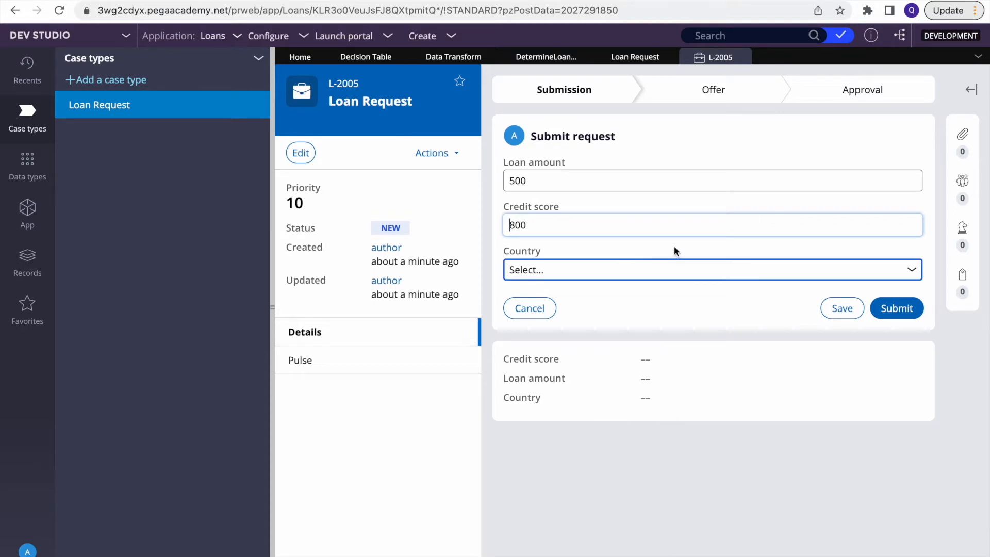
# Submit the loan request and check the loan rate on the Review offer form
pyautogui.click(897, 309)
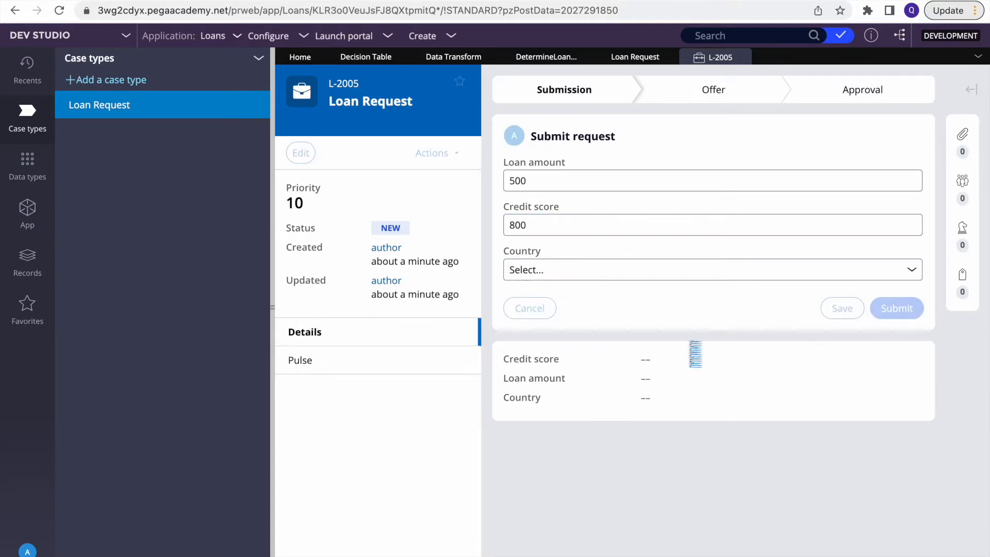
pyautogui.doubleClick(912, 178)
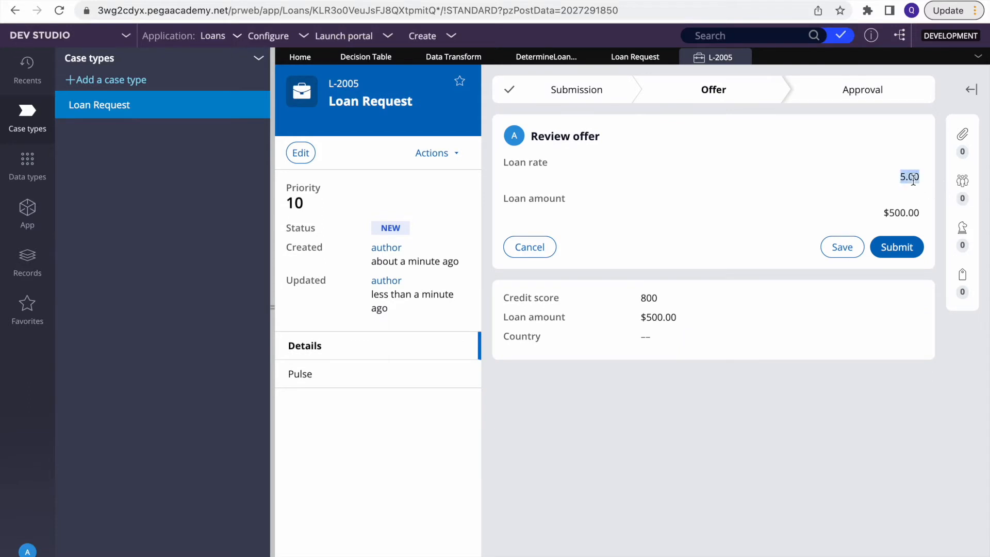
pyautogui.click(750, 476)
# Open the .LoanRate declare expression of the LoanRequest class from the Decision records, with the explorer collapsed
pyautogui.click(27, 260)
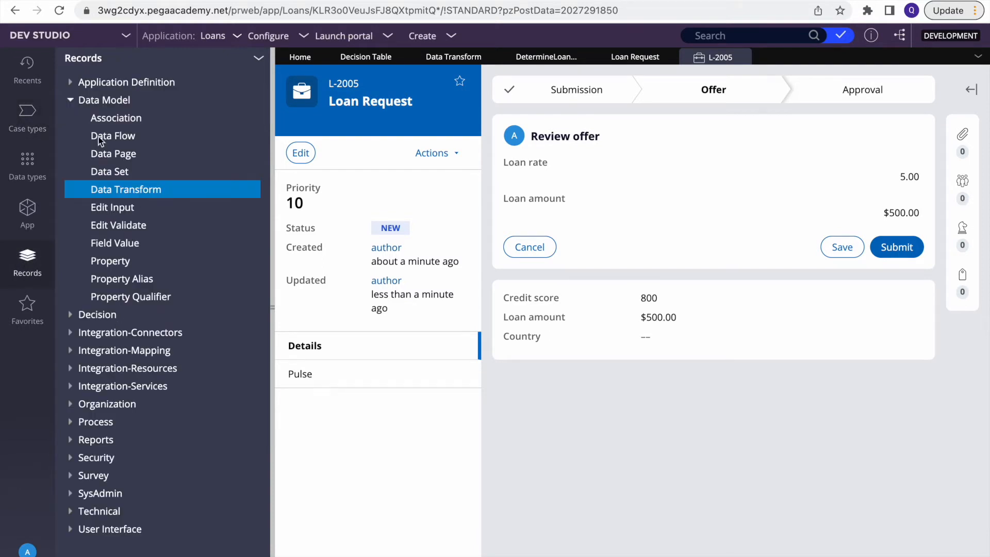
pyautogui.click(75, 107)
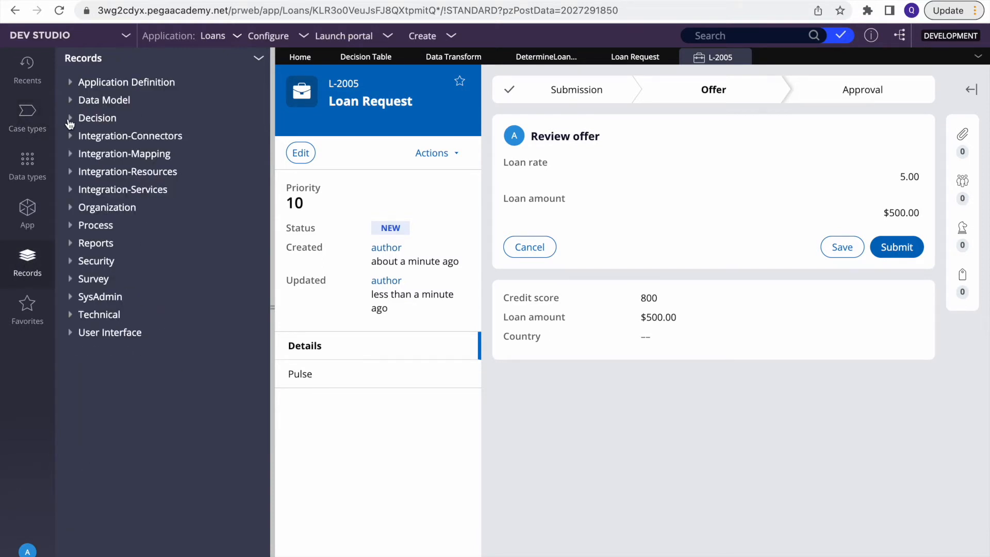
pyautogui.click(70, 120)
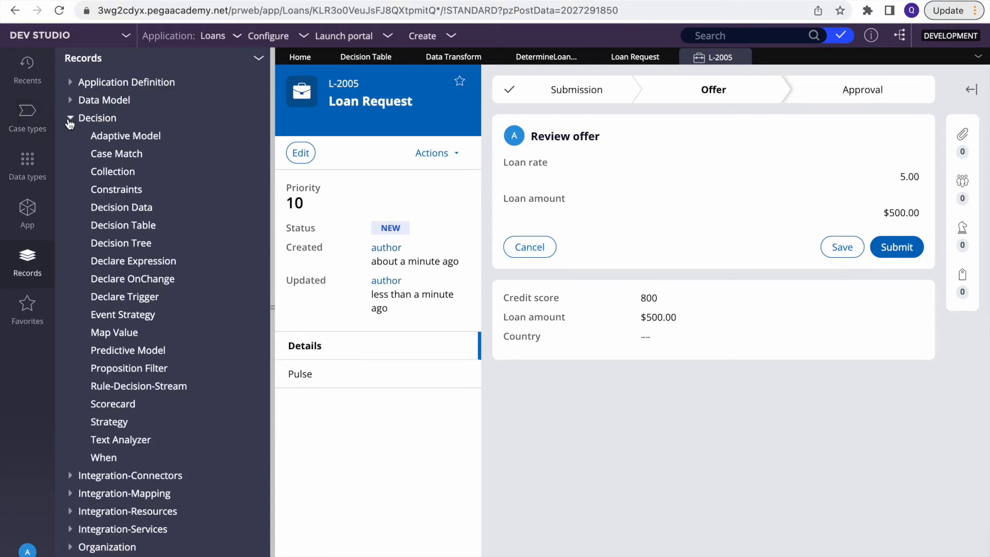
pyautogui.click(130, 261)
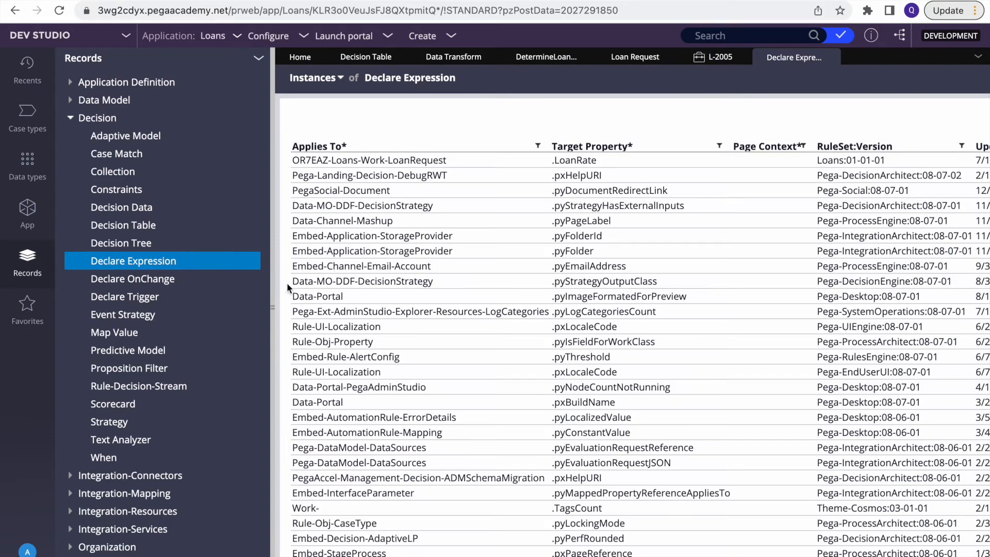
pyautogui.click(274, 285)
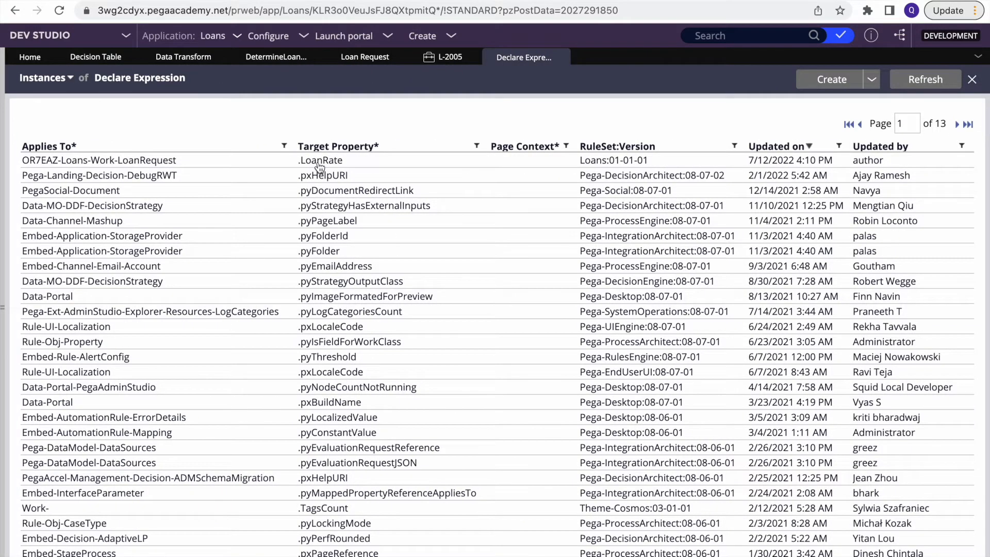
pyautogui.click(318, 163)
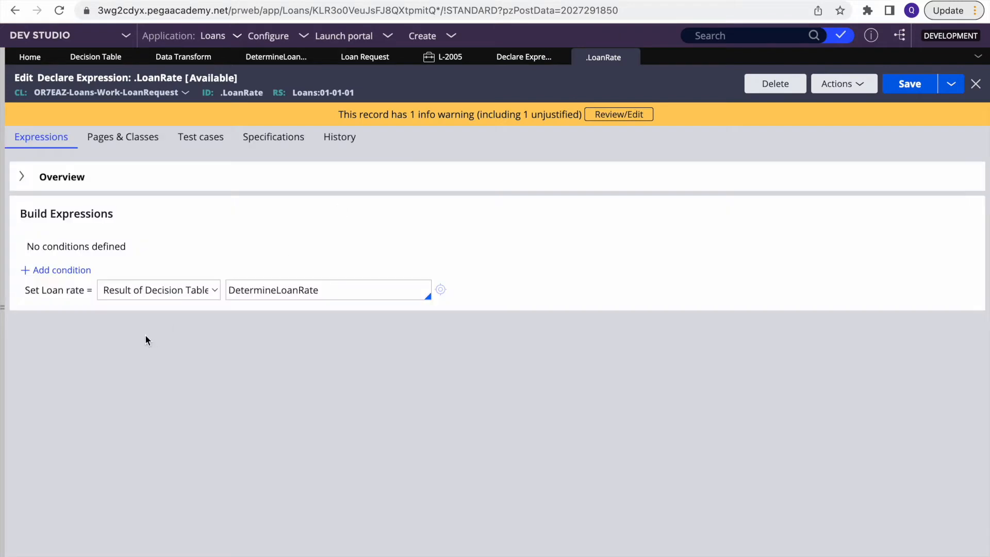
# Examine the Loan rate expression's source options, keeping Result of Decision Table, and the decision table it references
pyautogui.click(108, 293)
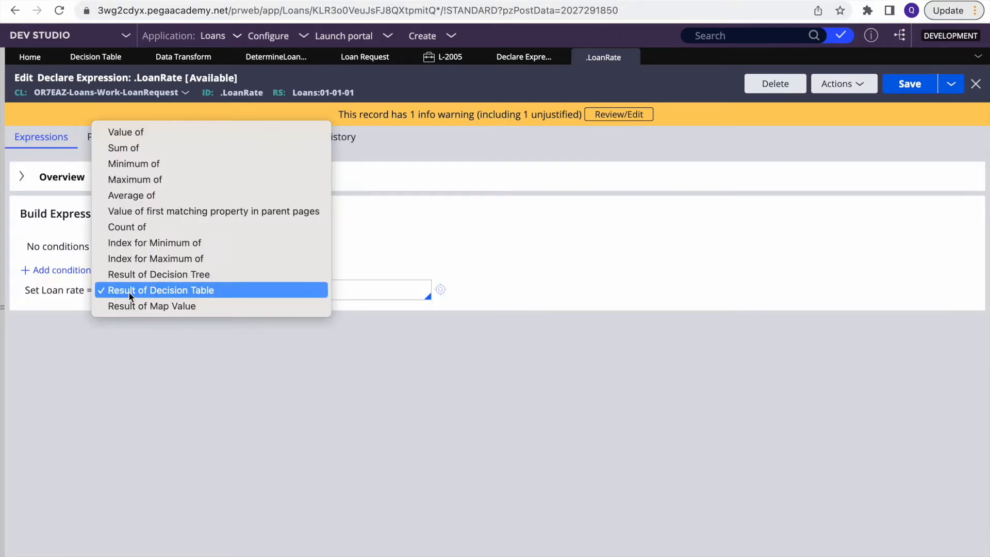
pyautogui.click(129, 292)
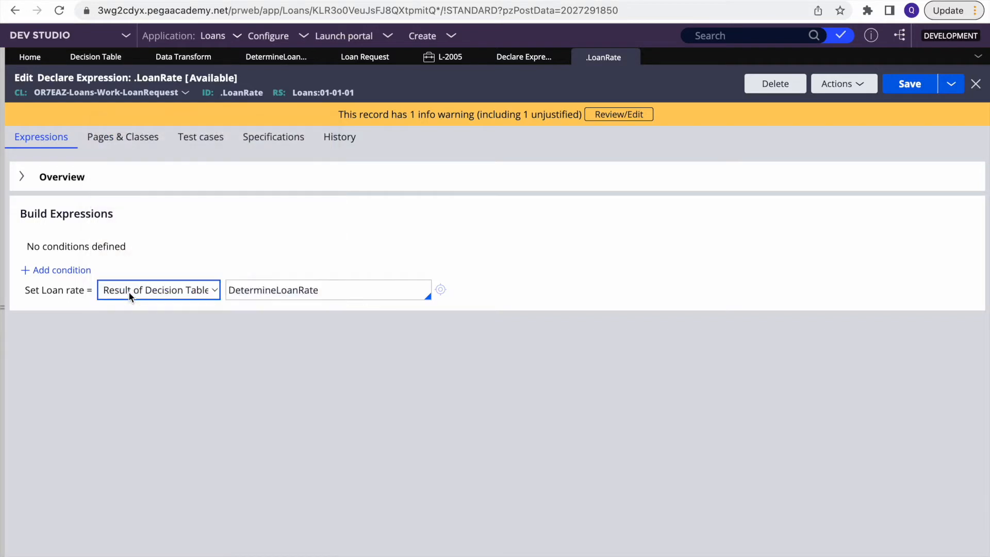
pyautogui.doubleClick(275, 289)
pyautogui.doubleClick(275, 288)
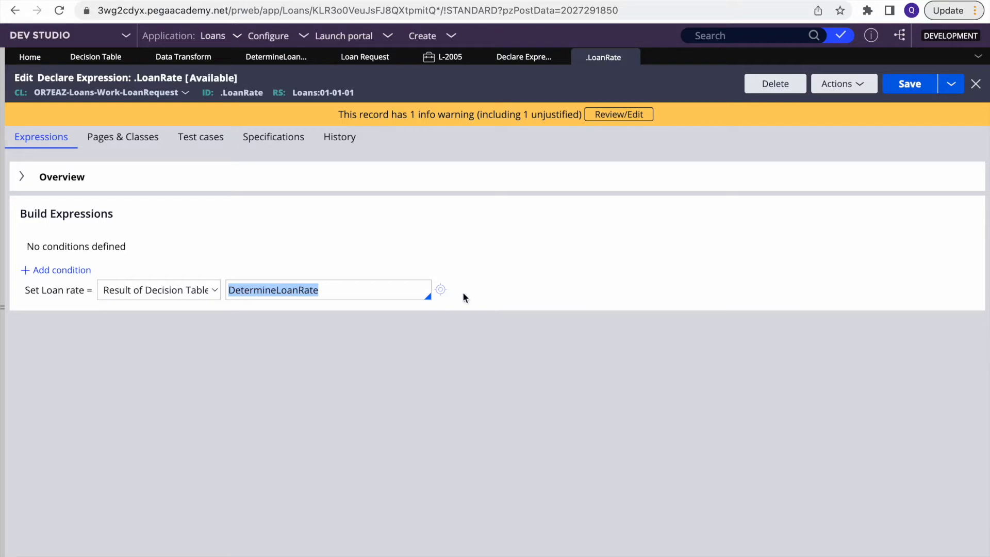
# Open the DetermineLoanRate decision table and inspect the property and operator of its Credit score condition, leaving them as they are
pyautogui.click(440, 289)
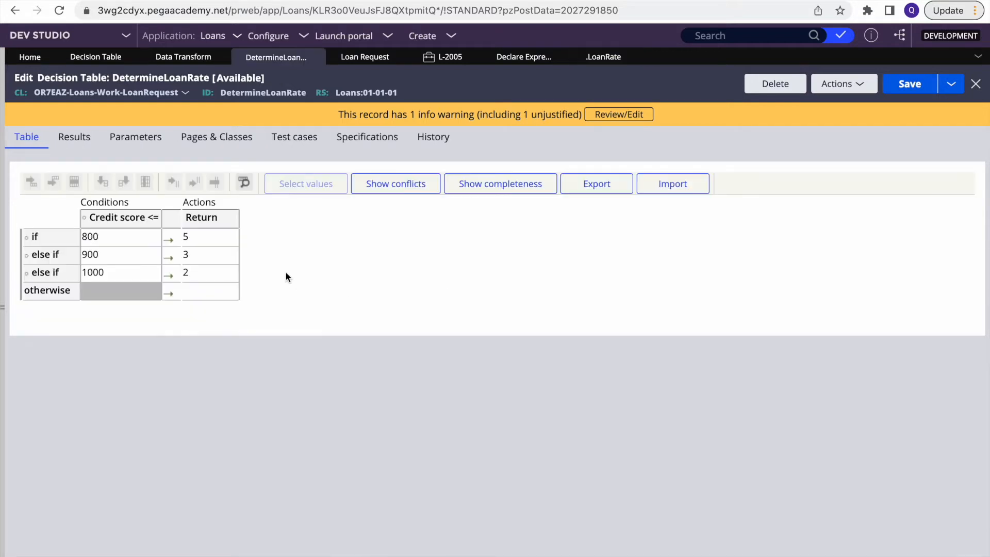
pyautogui.click(110, 222)
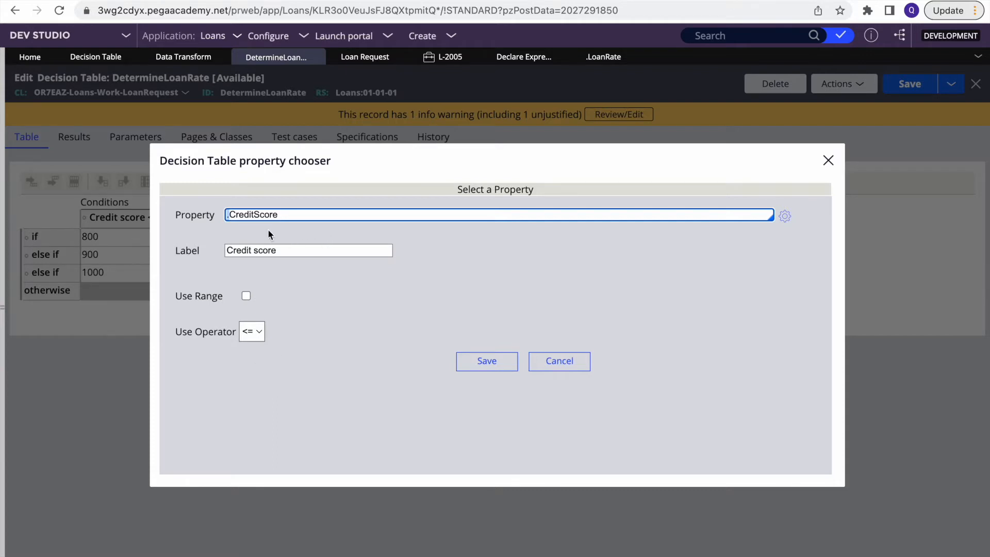
pyautogui.click(570, 370)
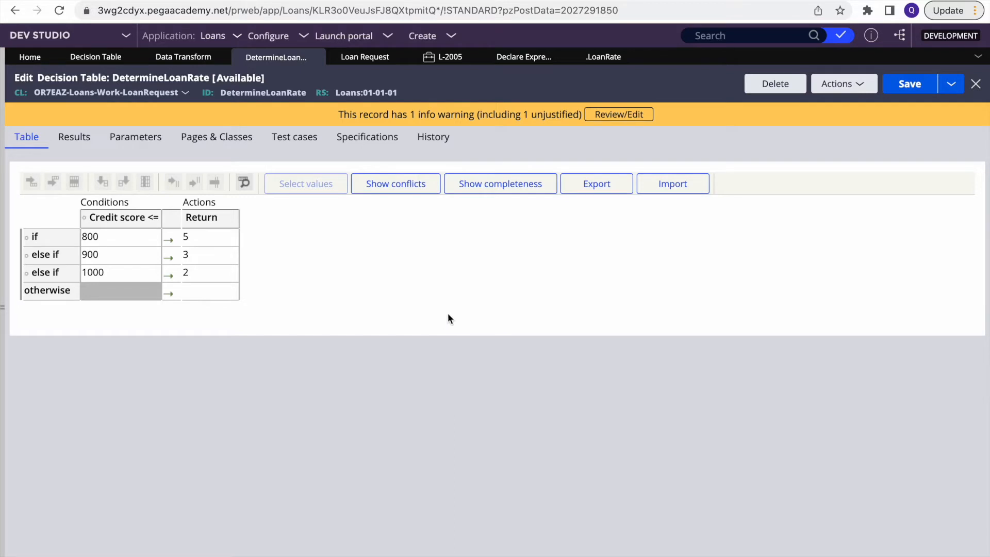
# Compare the first loan case's offer with the declare expression records and the DetermineLoanRate decision table
pyautogui.click(447, 56)
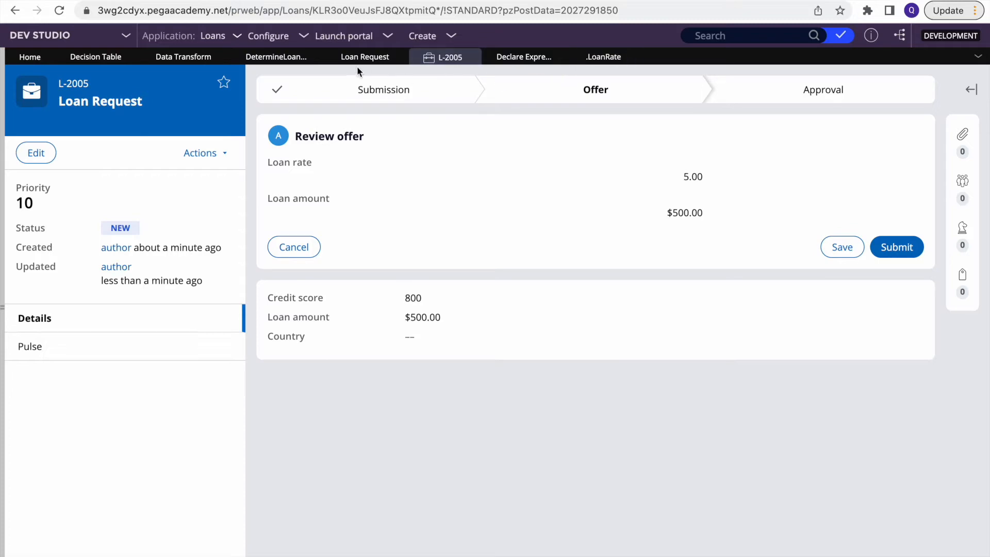
pyautogui.click(624, 58)
pyautogui.click(523, 57)
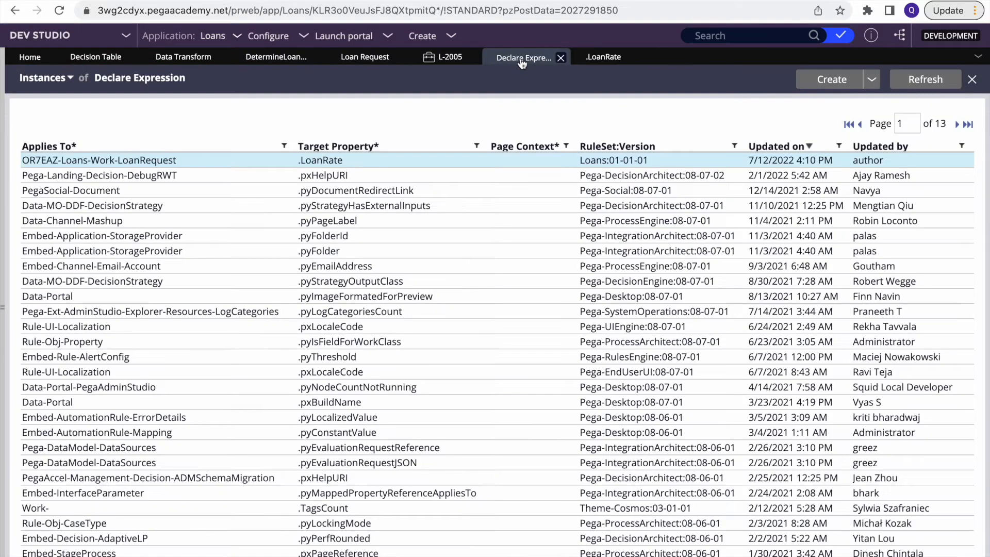
pyautogui.click(278, 58)
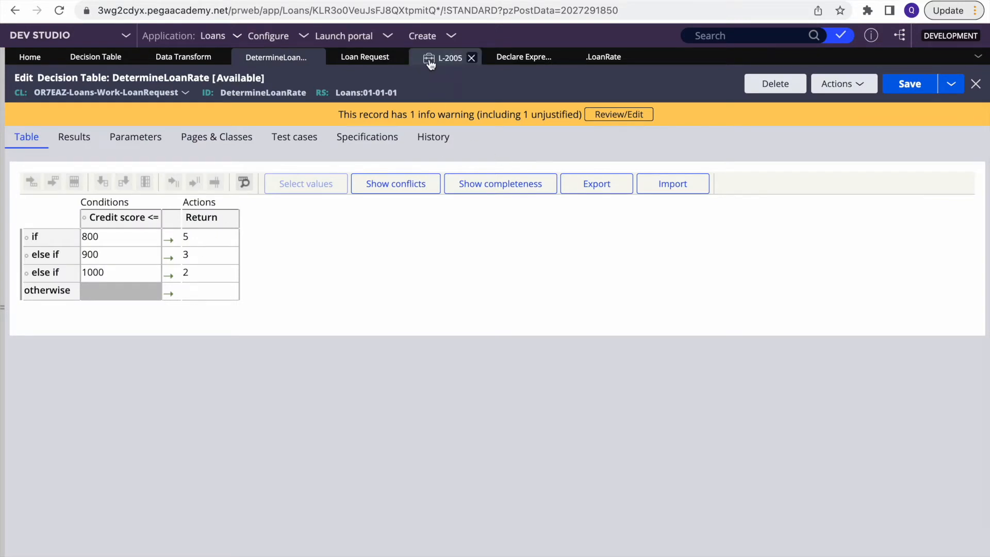
pyautogui.click(448, 56)
# Create another Loan Request case and enter 5000 as the loan amount
pyautogui.click(452, 37)
pyautogui.moveTo(453, 57)
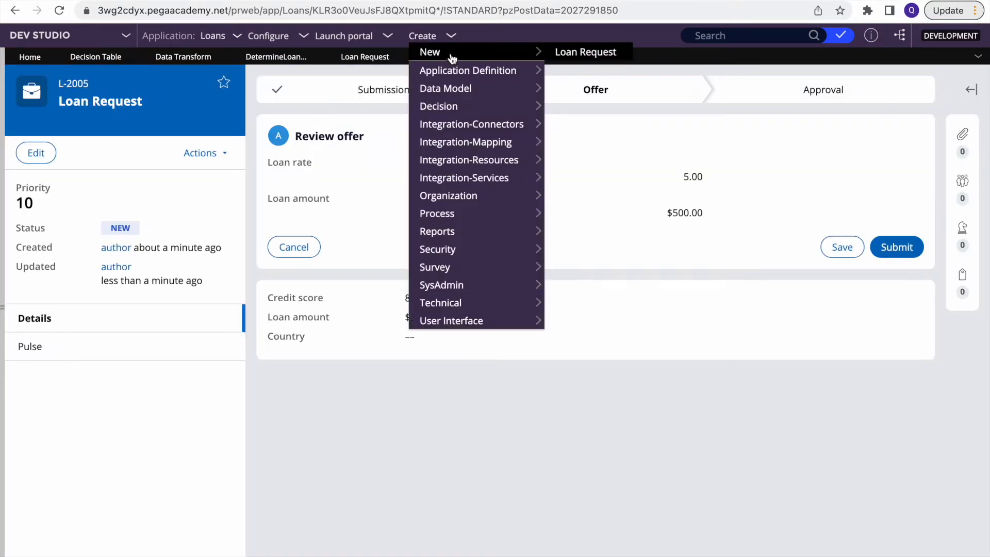
pyautogui.click(582, 53)
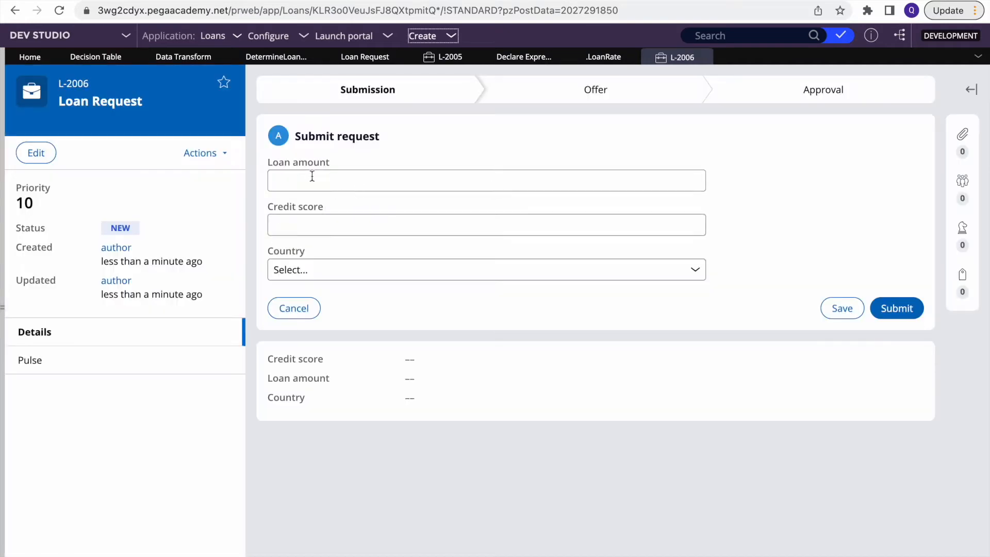
pyautogui.click(312, 176)
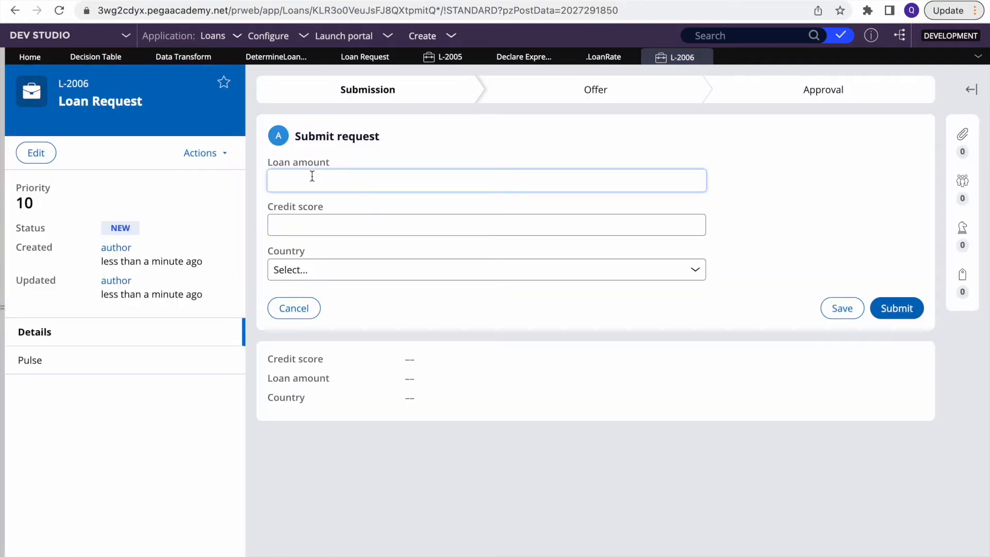
pyautogui.write('5000')
# Enter 1000 as the credit score and submit the loan request
pyautogui.click(327, 227)
pyautogui.write('1000')
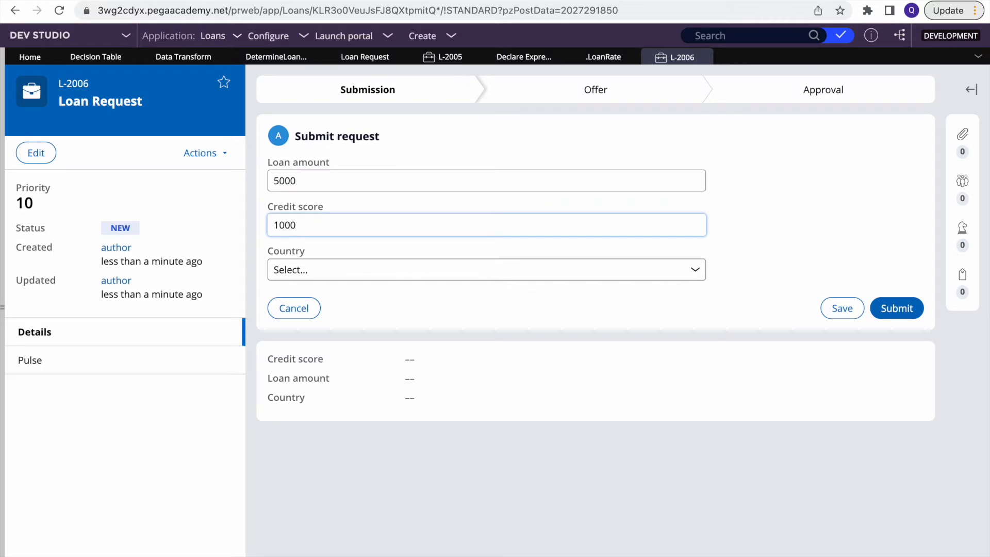
pyautogui.press('BackSpace')
pyautogui.press('BackSpace')
pyautogui.write('000')
pyautogui.click(896, 308)
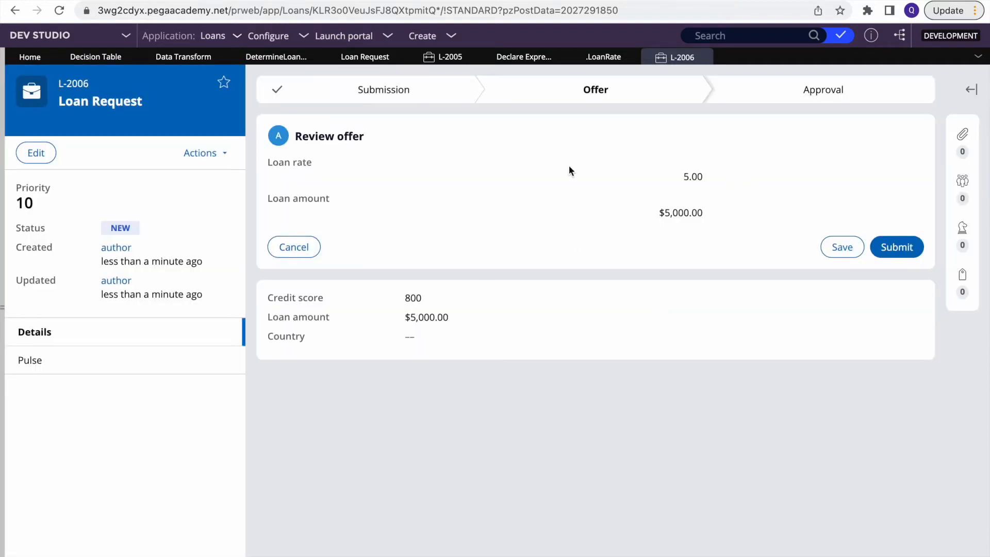
# Revisit the Loan Request life cycle and the first loan case, and return to the DetermineLoanRate decision table
pyautogui.click(365, 56)
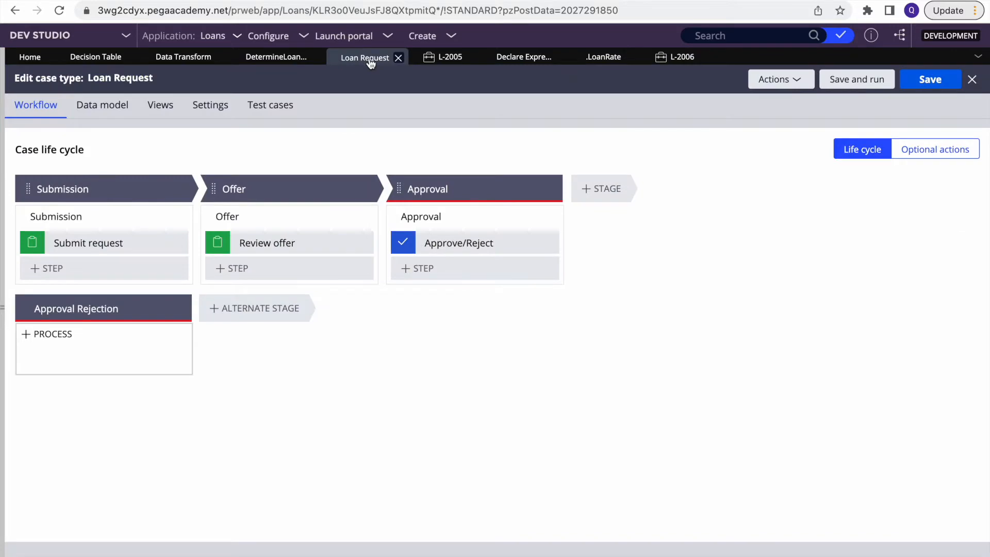
pyautogui.click(442, 58)
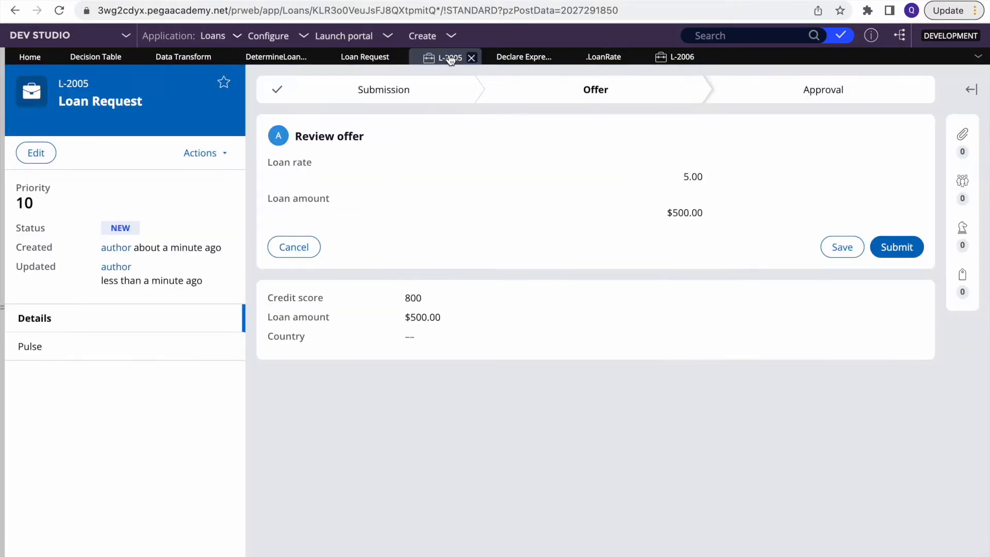
pyautogui.click(515, 59)
pyautogui.click(289, 57)
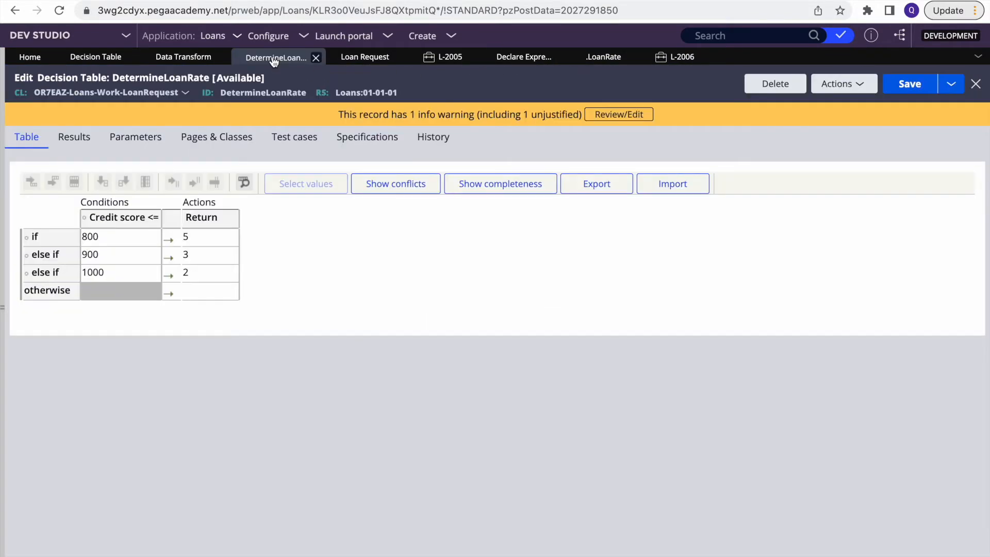
# Check the return value in the 1000 row and the results settings of DetermineLoanRate, and save the decision table again
pyautogui.click(200, 273)
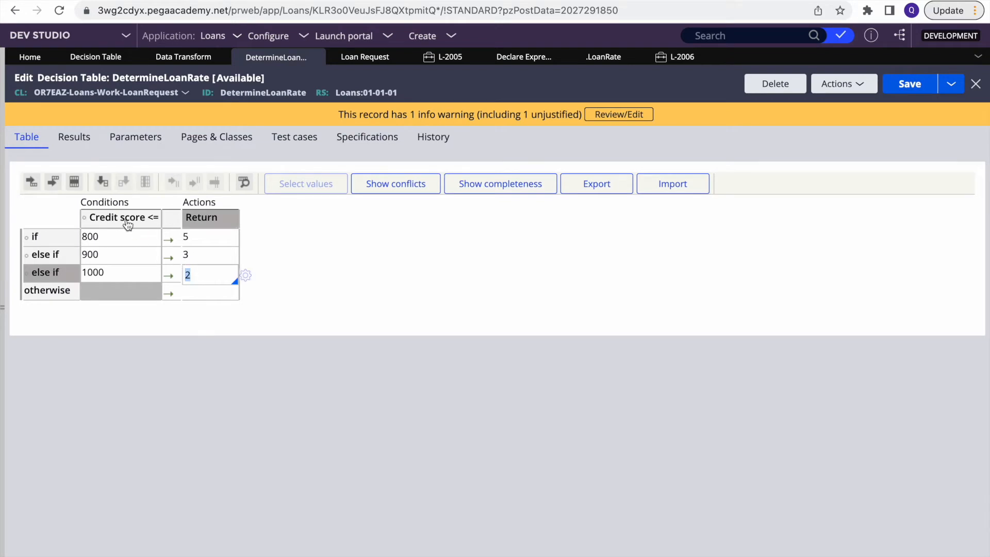
pyautogui.click(909, 83)
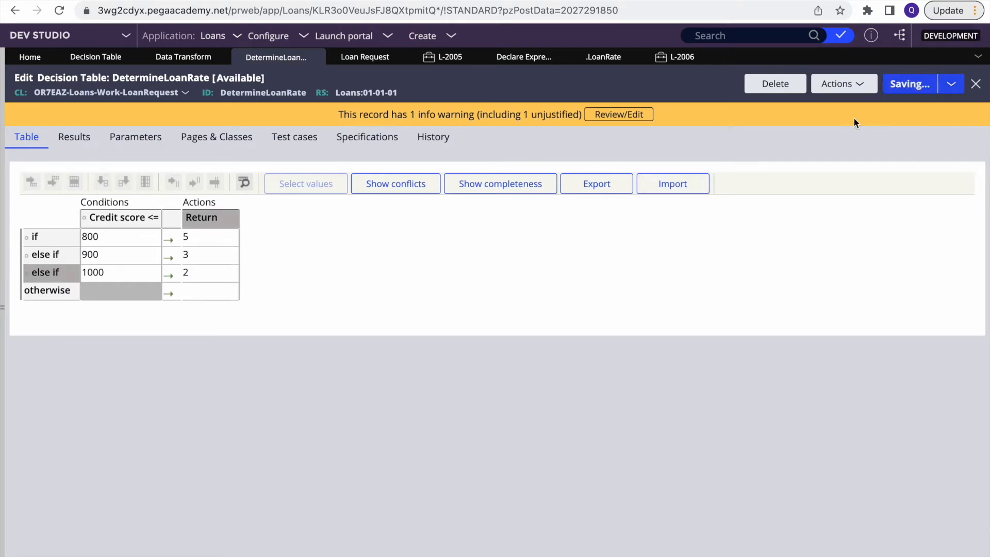
pyautogui.click(73, 137)
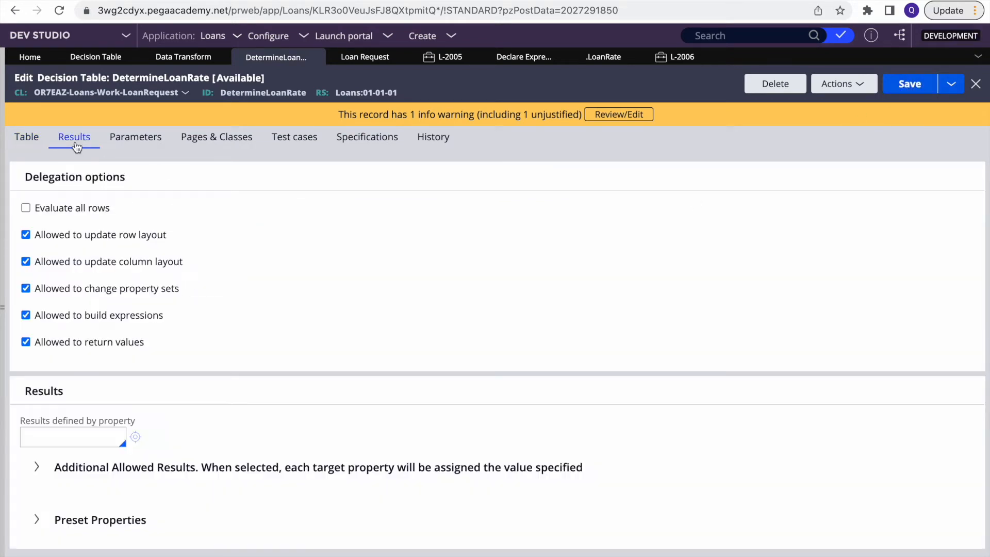
pyautogui.click(14, 140)
pyautogui.click(910, 85)
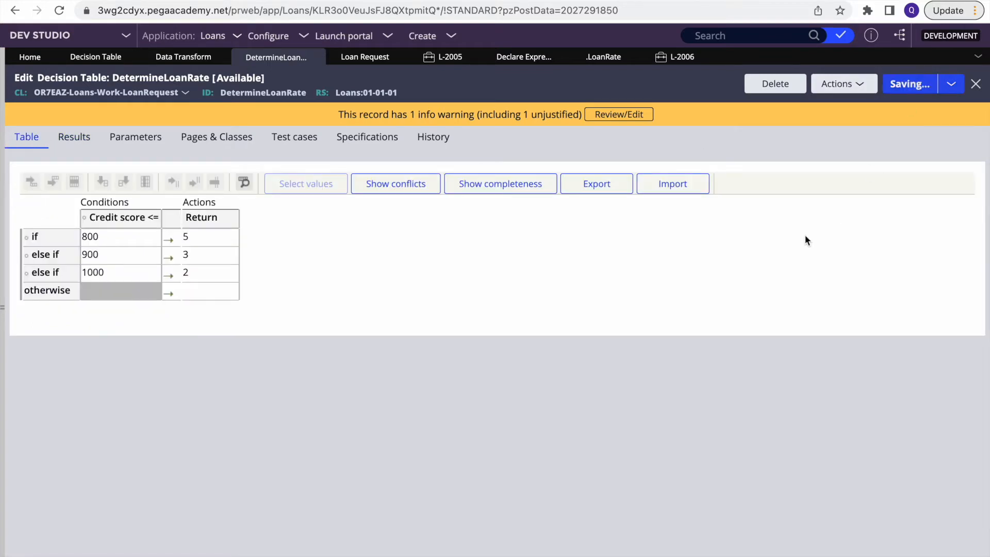
# Close the second loan case and create a new Loan Request case
pyautogui.click(679, 58)
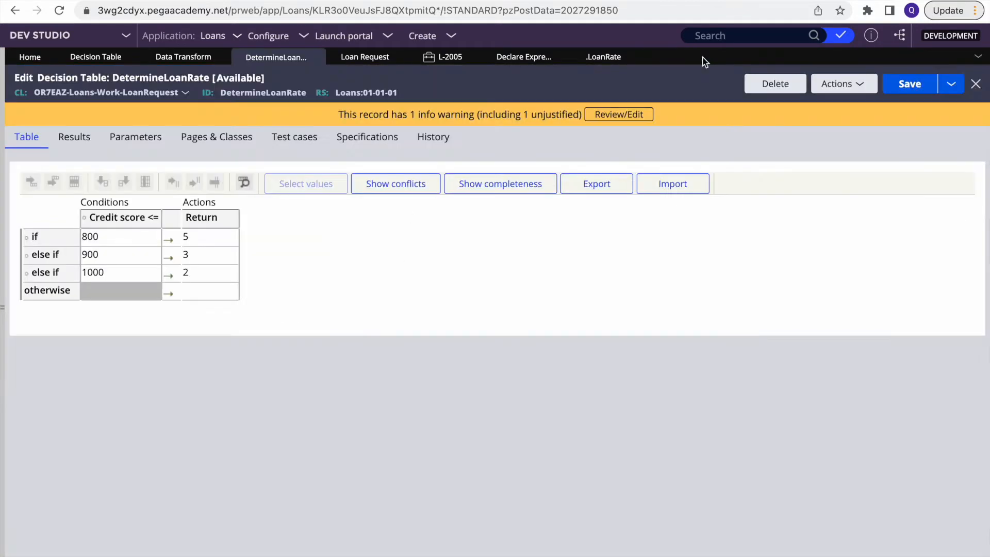
pyautogui.click(704, 58)
pyautogui.click(444, 32)
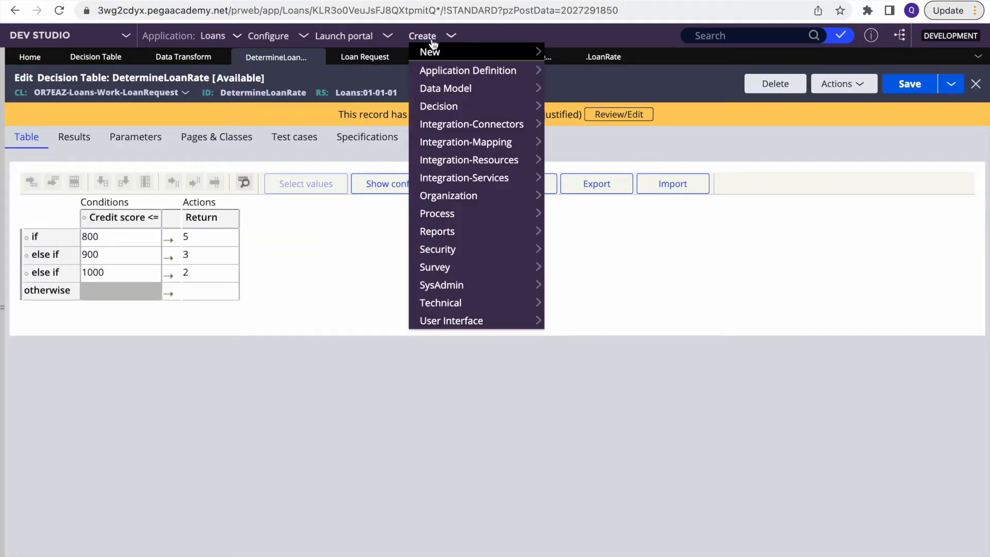
pyautogui.click(525, 58)
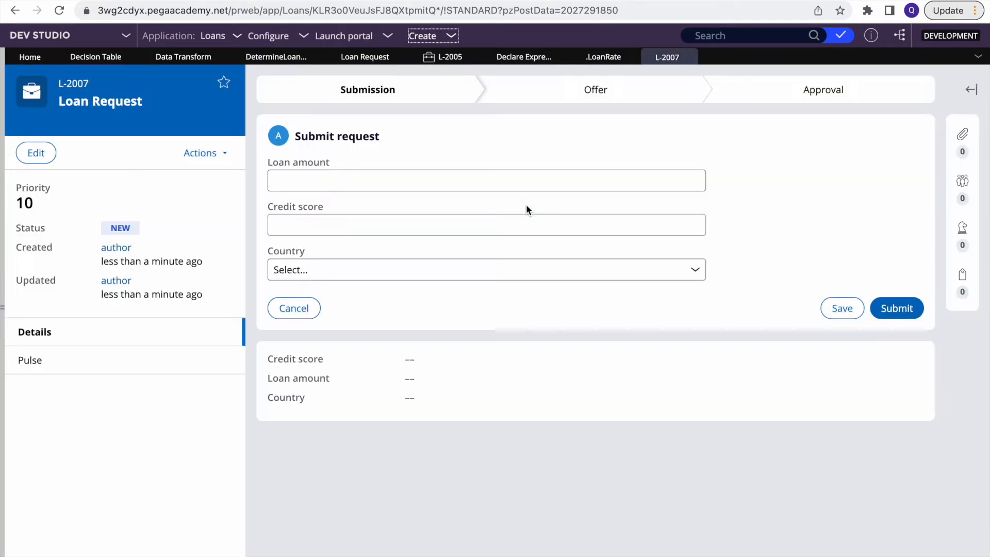
# Enter 899 as the credit score and 4000 as the loan amount, and submit the request
pyautogui.click(299, 184)
pyautogui.click(288, 228)
pyautogui.write('899')
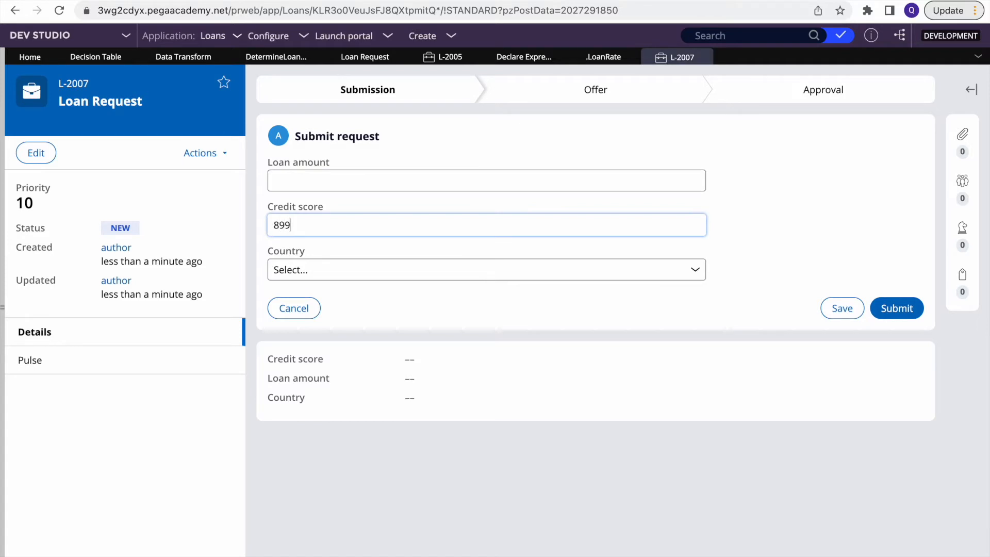
pyautogui.click(318, 178)
pyautogui.write('4000')
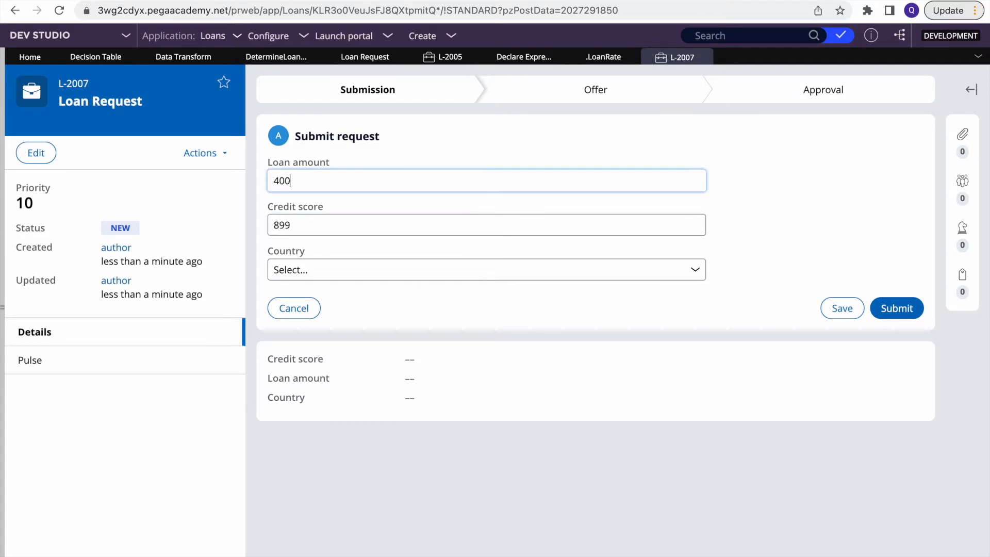
pyautogui.click(895, 309)
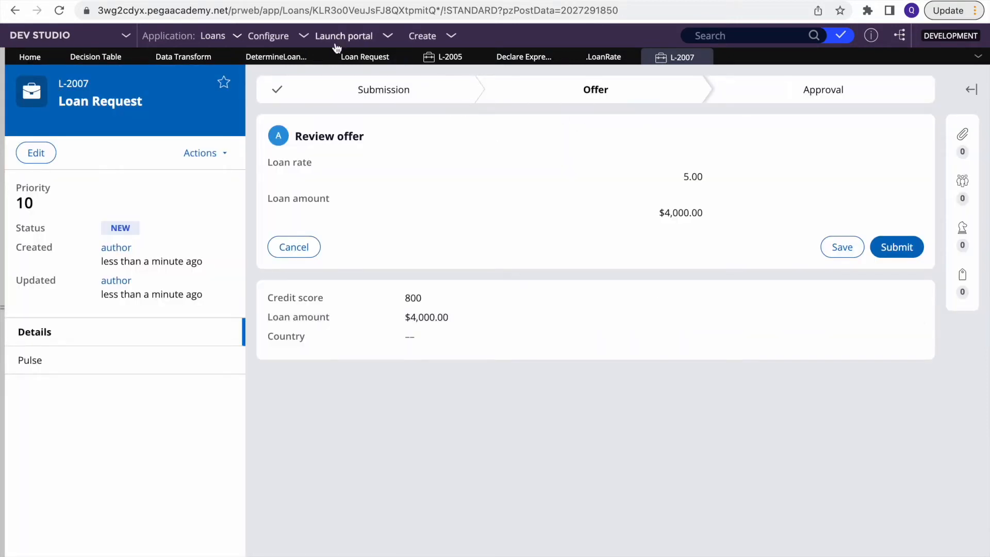
# Review the results settings and the Credit score condition of the DetermineLoanRate decision table, and save the table
pyautogui.click(363, 56)
pyautogui.click(276, 57)
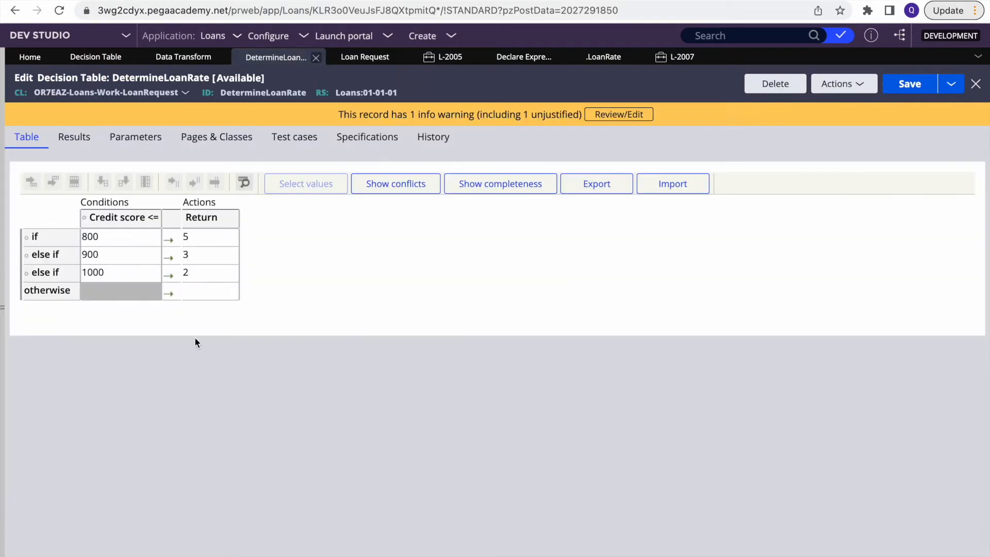
pyautogui.click(66, 144)
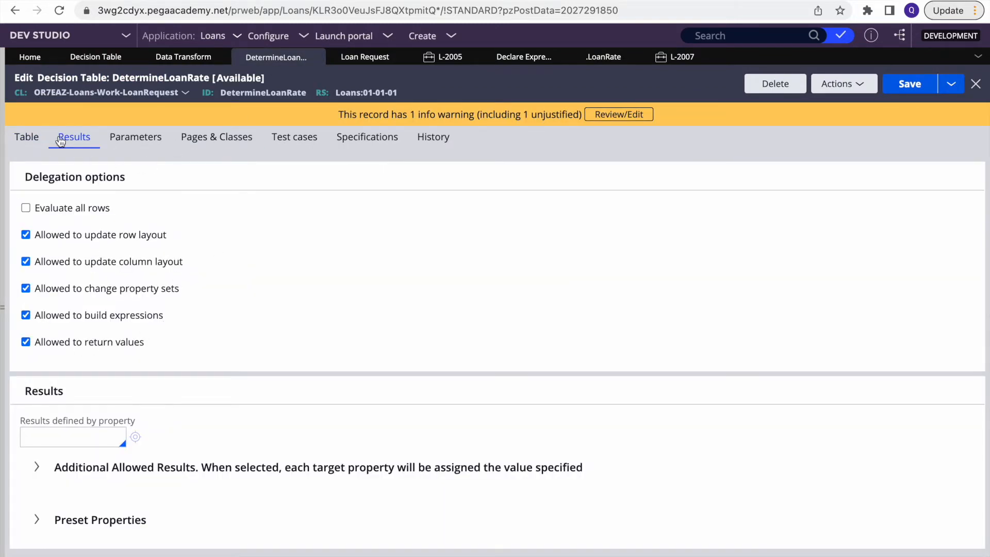
pyautogui.click(27, 139)
pyautogui.click(909, 83)
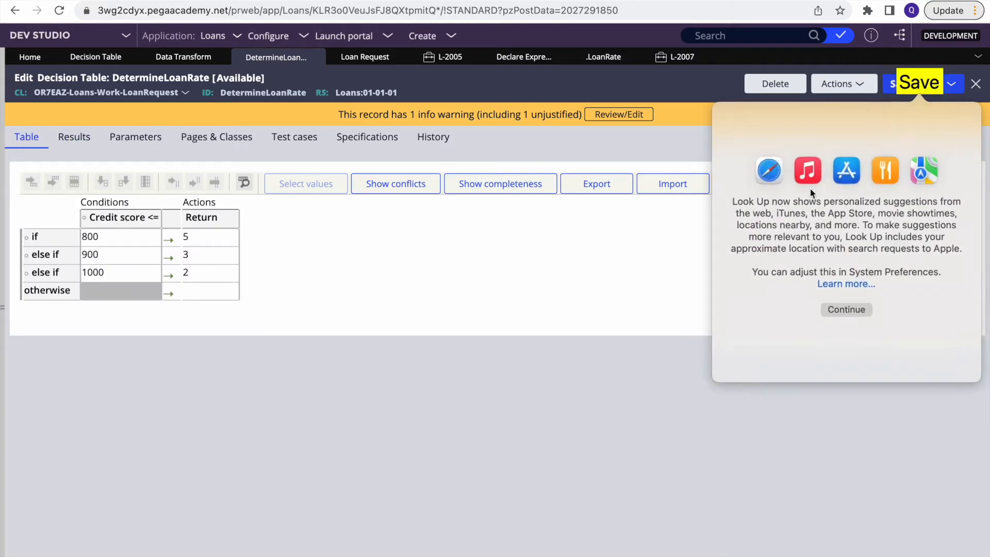
pyautogui.click(664, 298)
pyautogui.click(909, 83)
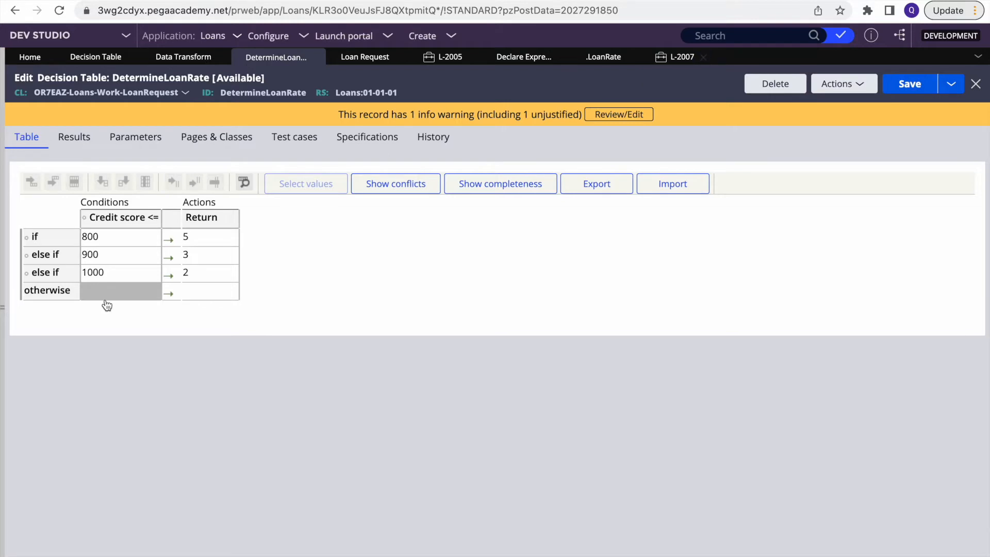
pyautogui.click(121, 219)
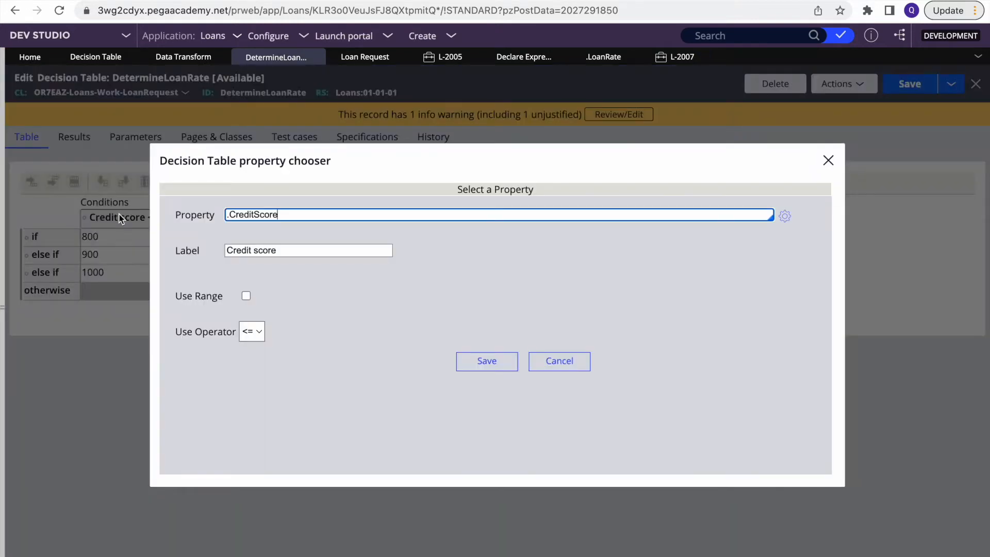
pyautogui.click(558, 363)
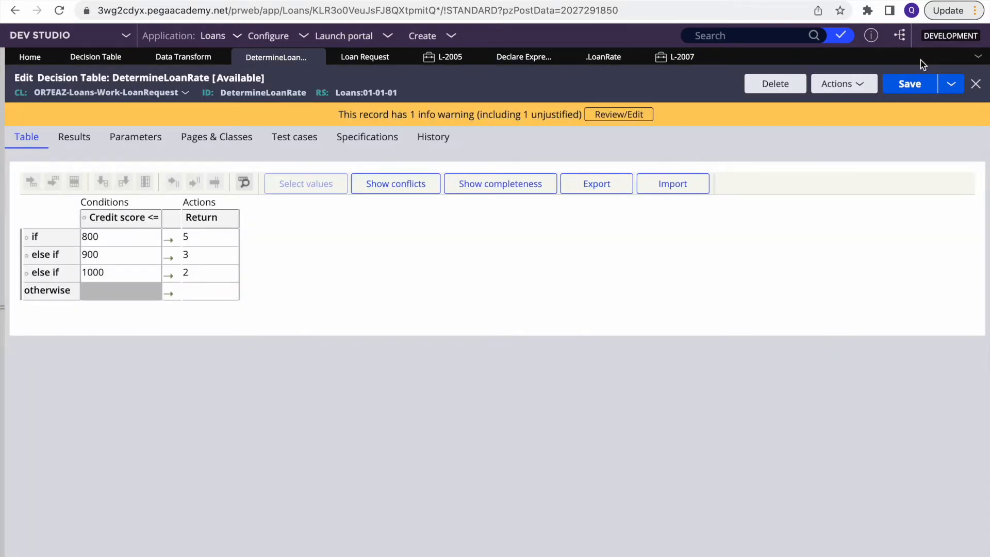
# Run the DetermineLoanRate decision table on a test page with a CreditScore of 800
pyautogui.click(842, 84)
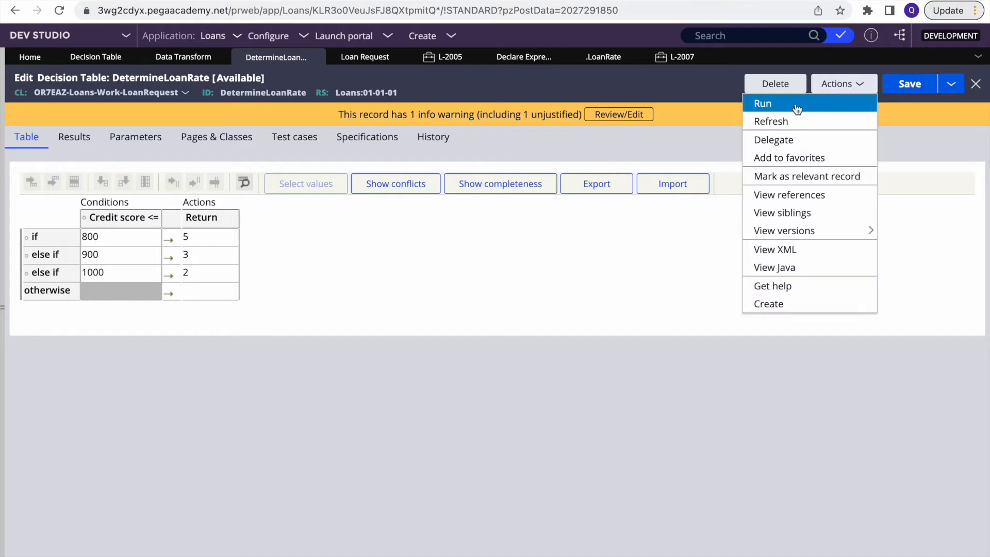
pyautogui.click(781, 102)
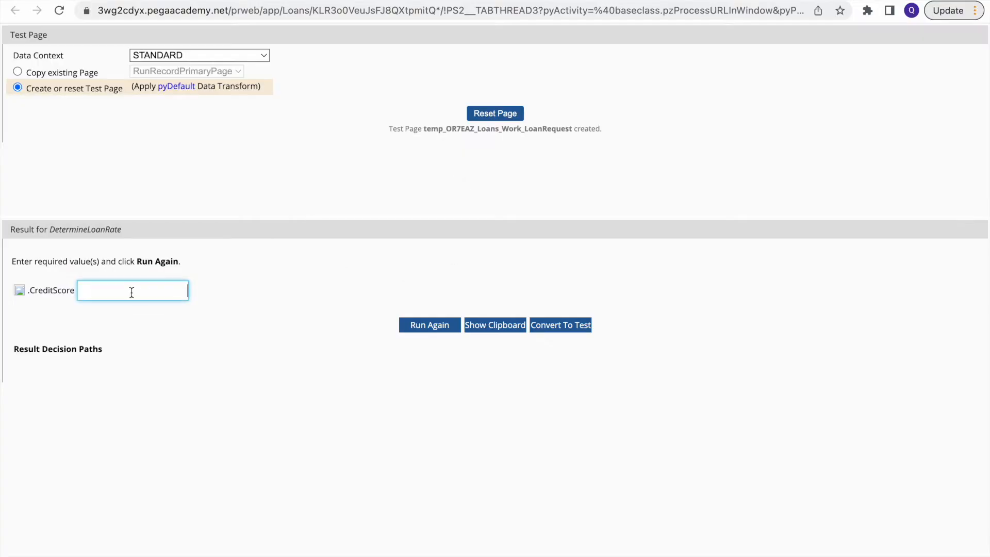
pyautogui.click(131, 290)
pyautogui.click(125, 325)
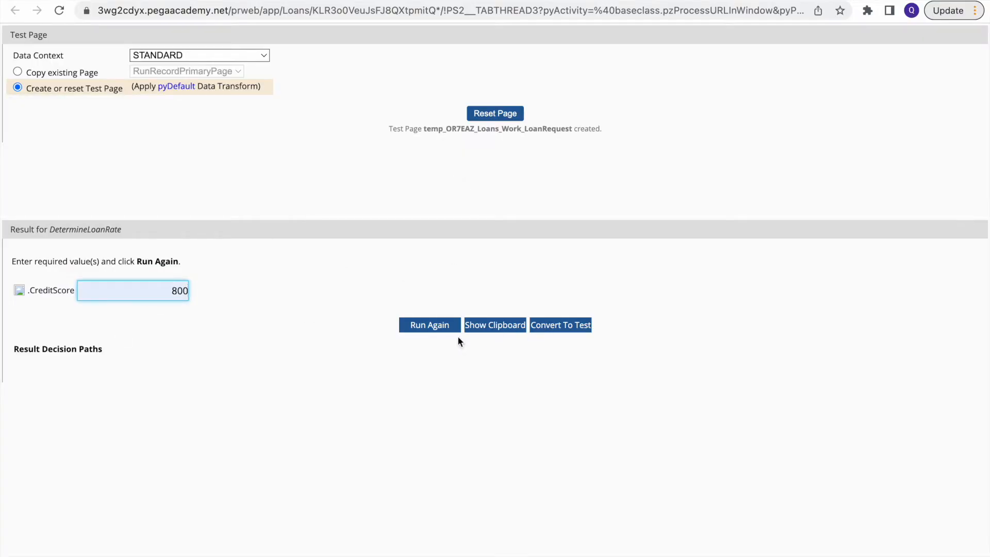
pyautogui.click(425, 328)
# Rerun the decision table test with a CreditScore of 900 and with 1000
pyautogui.press('super+a')
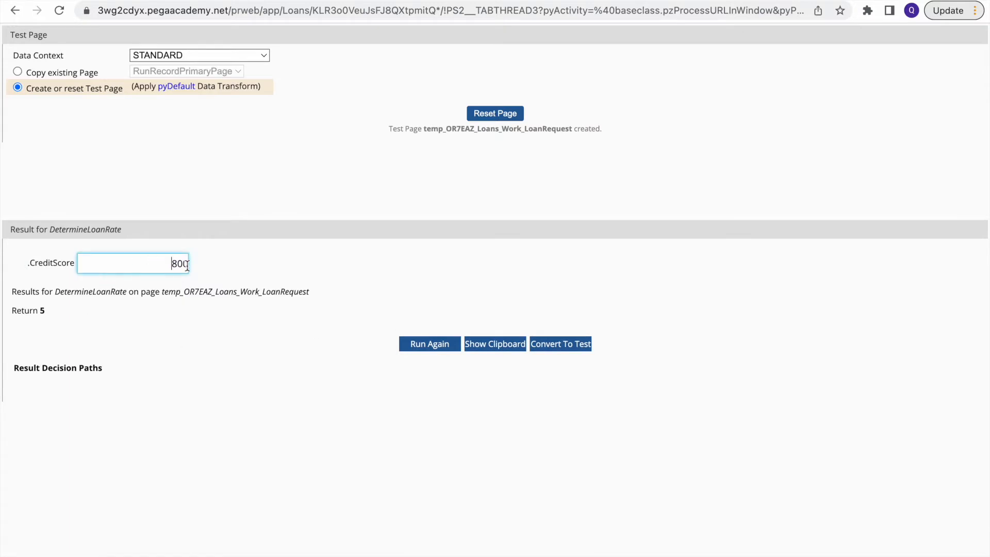
pyautogui.write('900')
pyautogui.click(411, 355)
pyautogui.click(219, 333)
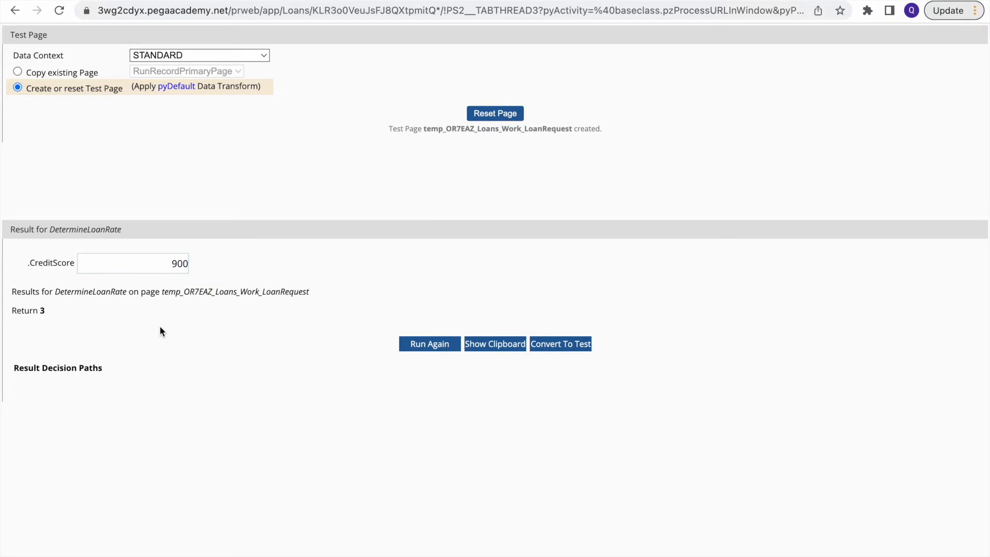
pyautogui.doubleClick(186, 259)
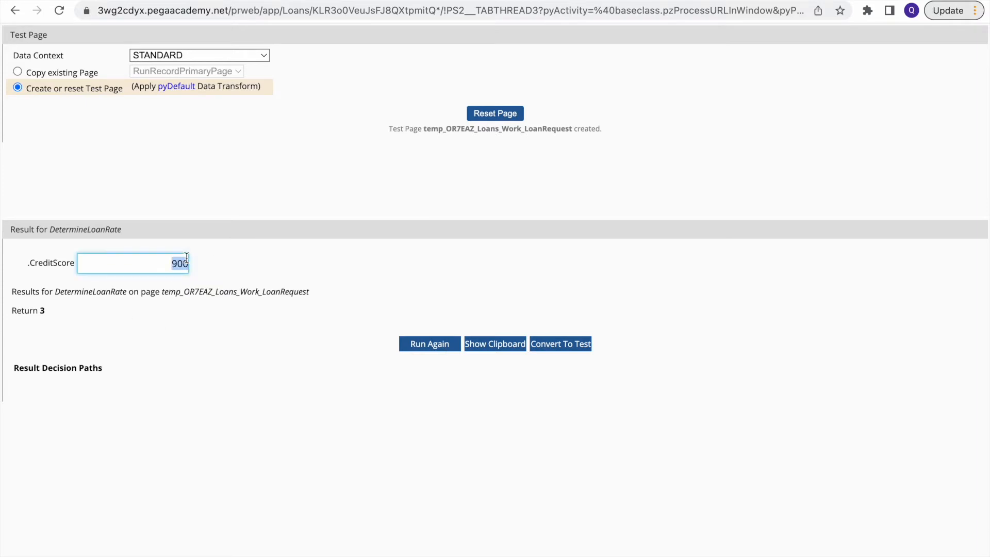
pyautogui.write('1000')
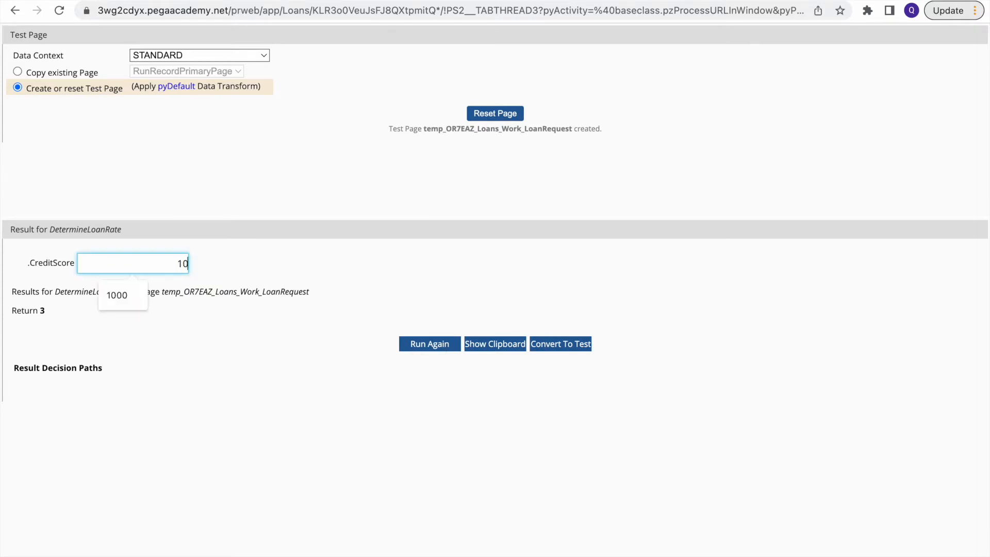
pyautogui.click(420, 345)
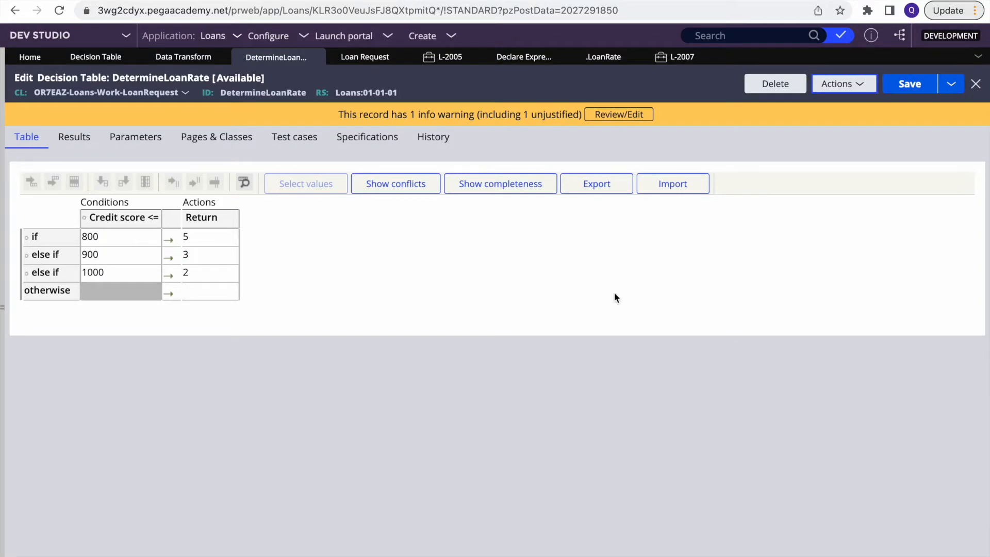
pyautogui.click(775, 84)
pyautogui.write('gf')
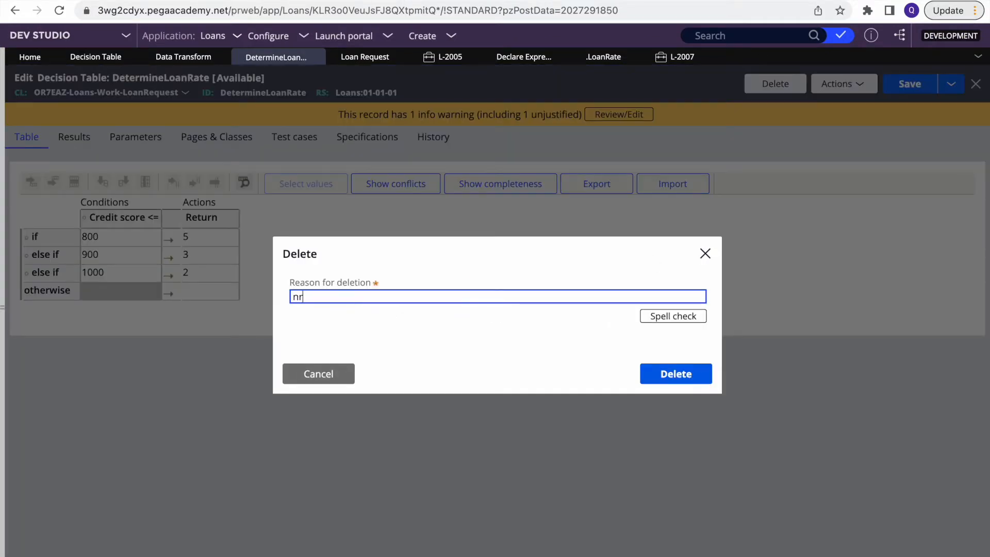
pyautogui.press('Return')
pyautogui.click(772, 85)
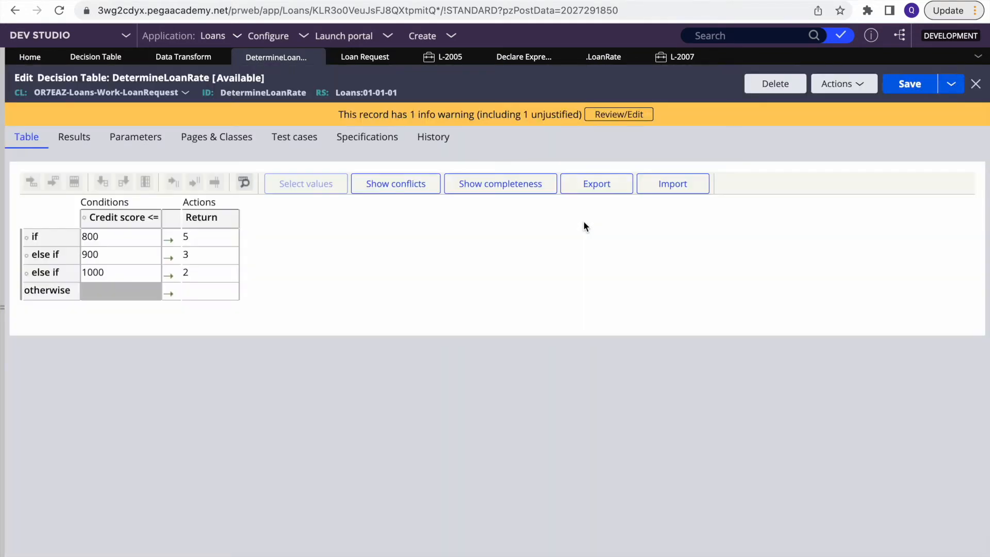
# Close the open loan case and create another Loan Request case
pyautogui.click(702, 58)
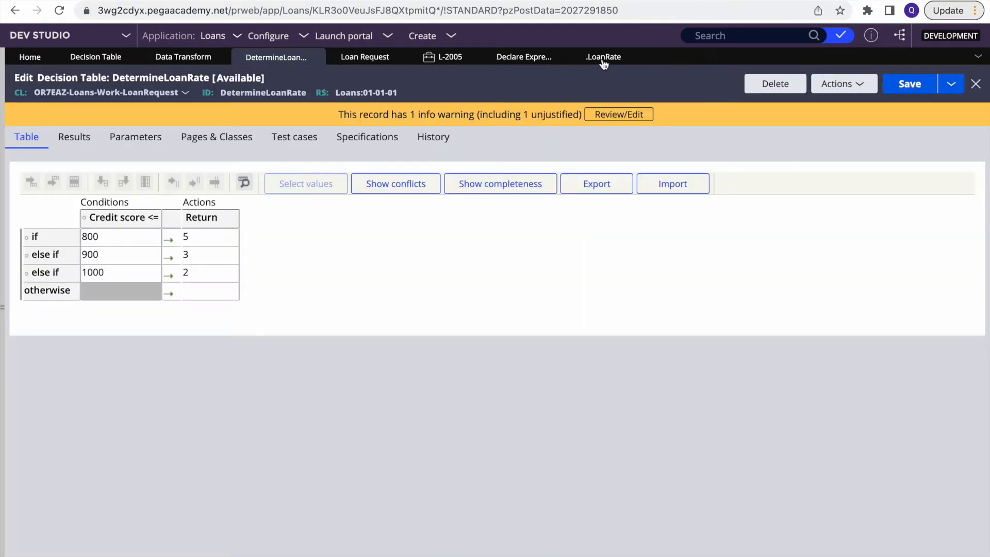
pyautogui.click(442, 36)
pyautogui.moveTo(510, 54)
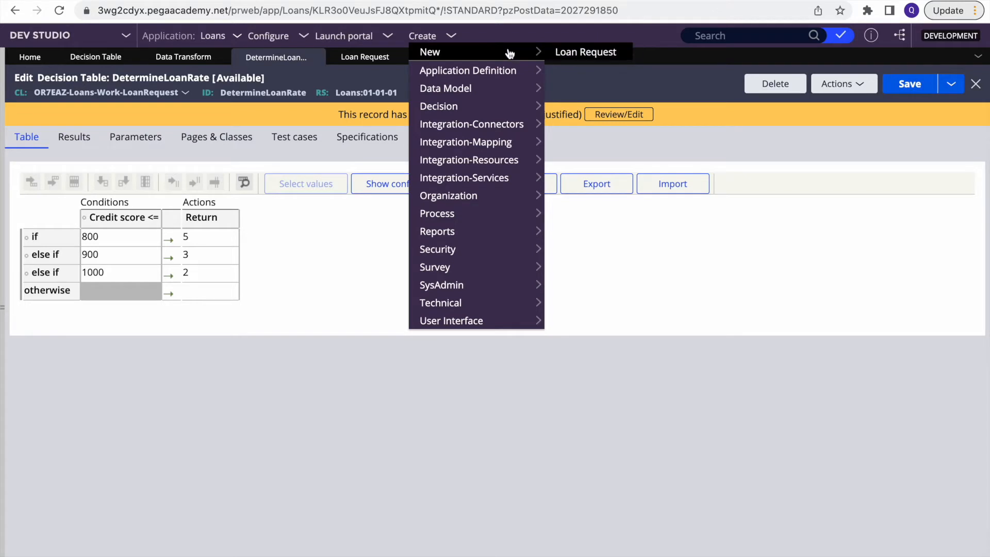
pyautogui.click(568, 52)
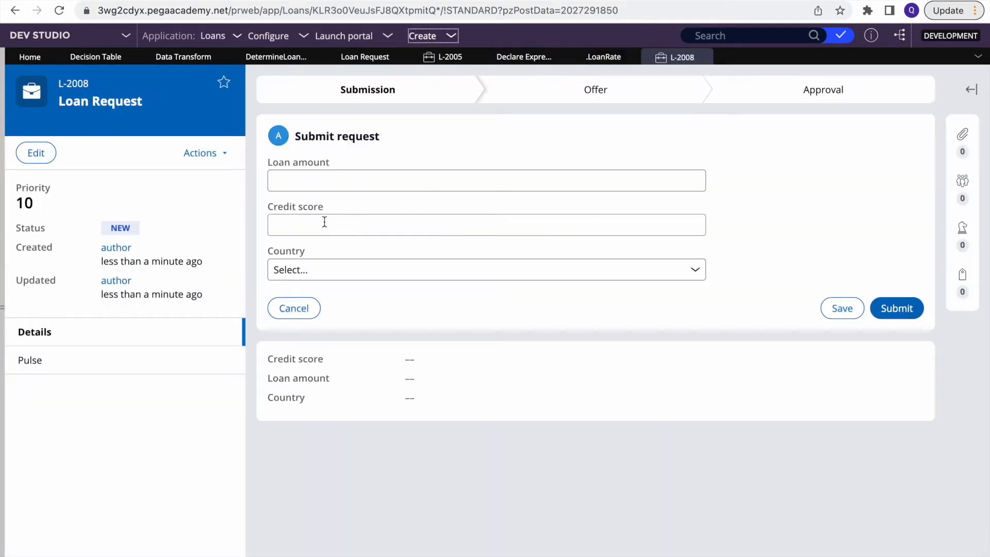
# Submit the loan request with a credit score of 1000 and a loan amount of 6000, and check the offered loan rate
pyautogui.click(303, 225)
pyautogui.write('1000')
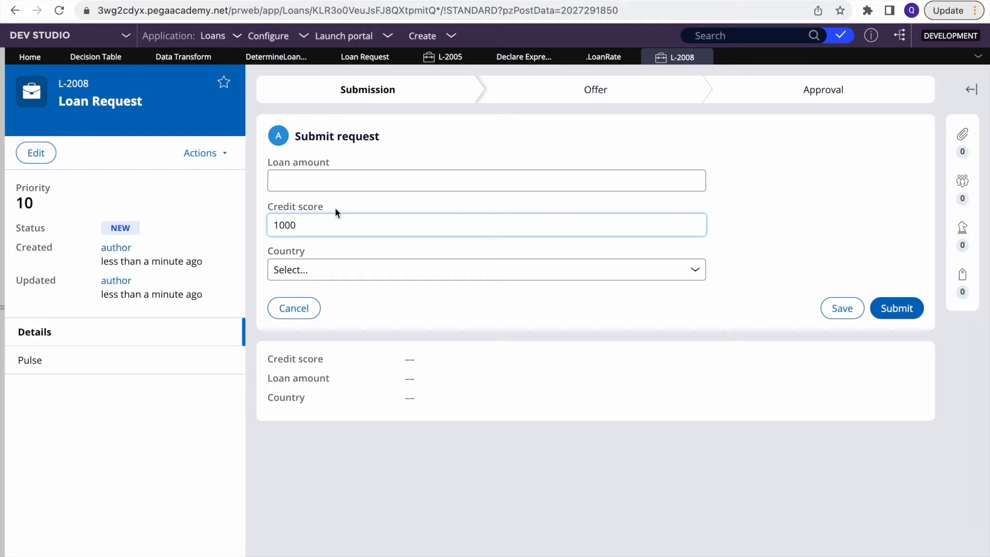
pyautogui.click(285, 176)
pyautogui.write('6000')
pyautogui.click(899, 309)
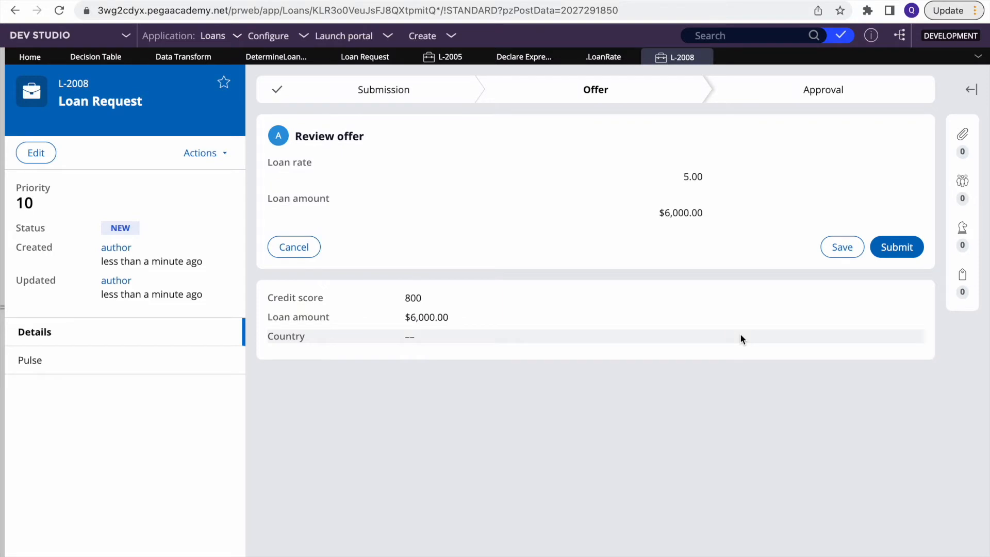
pyautogui.doubleClick(692, 176)
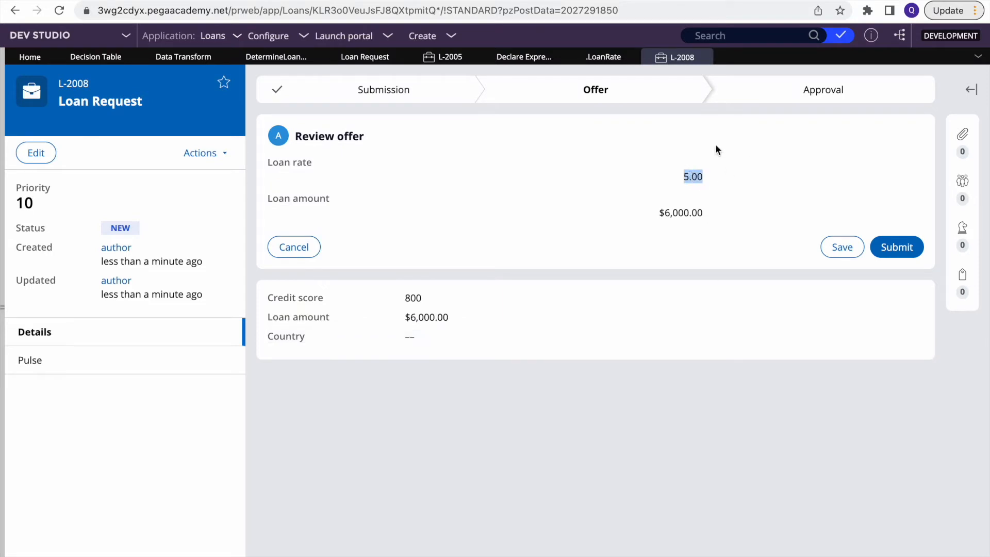
# Close the loan case and check the decision table reference and ID of the .LoanRate declare expression
pyautogui.click(703, 57)
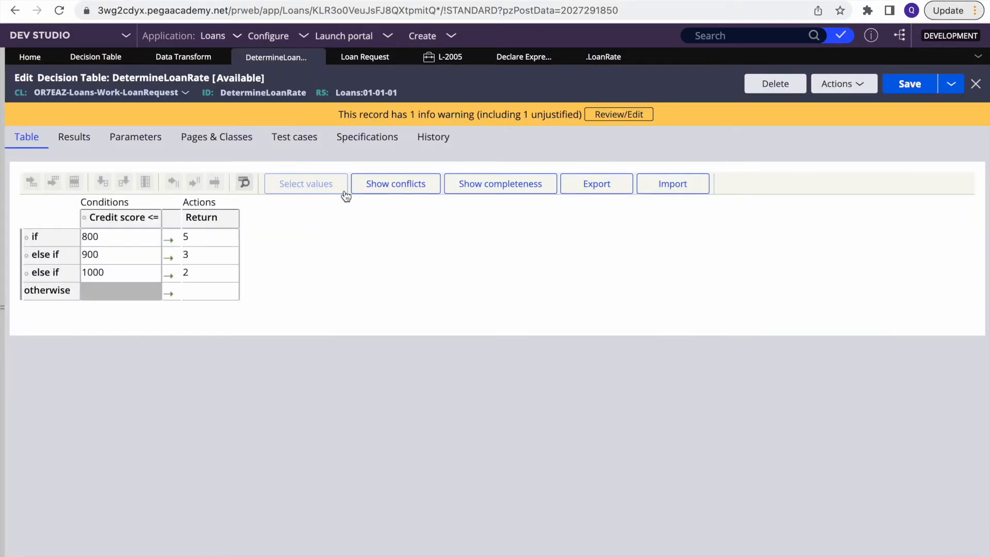
pyautogui.click(605, 57)
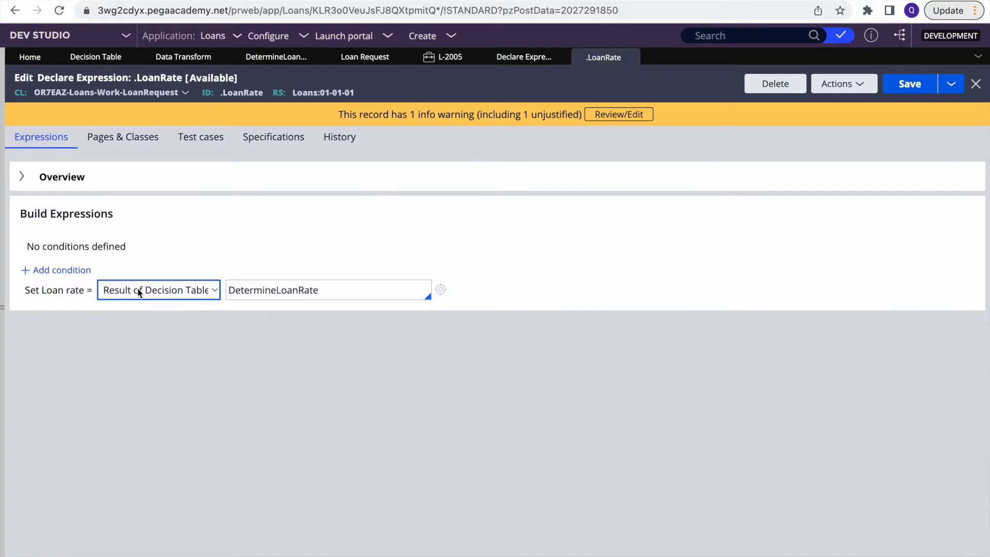
pyautogui.click(242, 285)
pyautogui.doubleClick(232, 287)
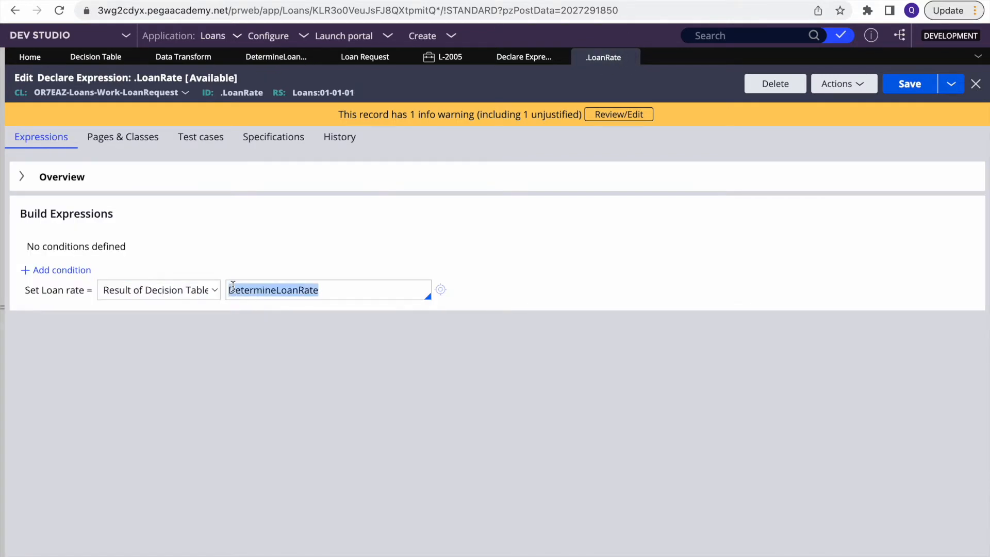
pyautogui.doubleClick(242, 93)
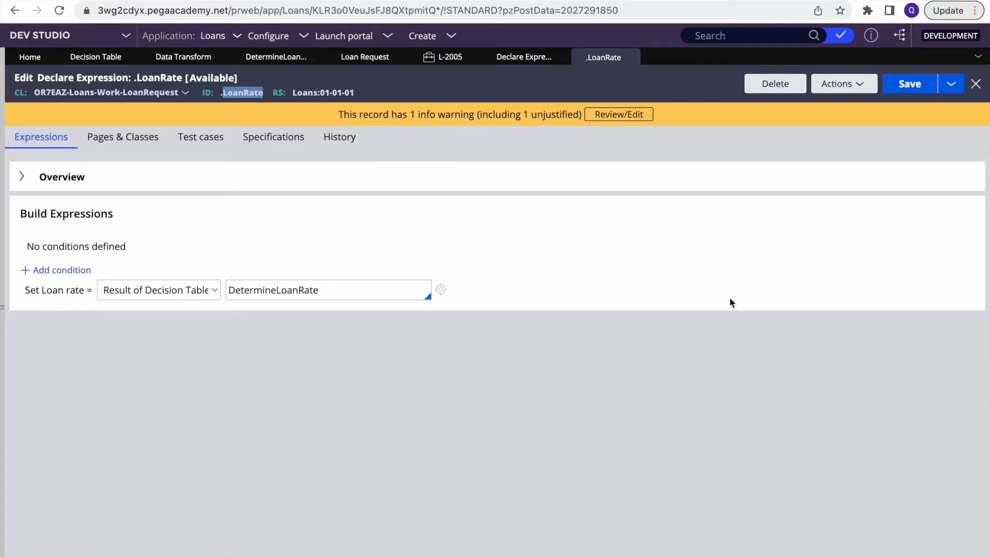
# Switch to Microsoft Word, highlight the "From Declare expression" usage in the notes, and return to the .LoanRate rule in Chrome
pyautogui.press('F4')
pyautogui.click(827, 554)
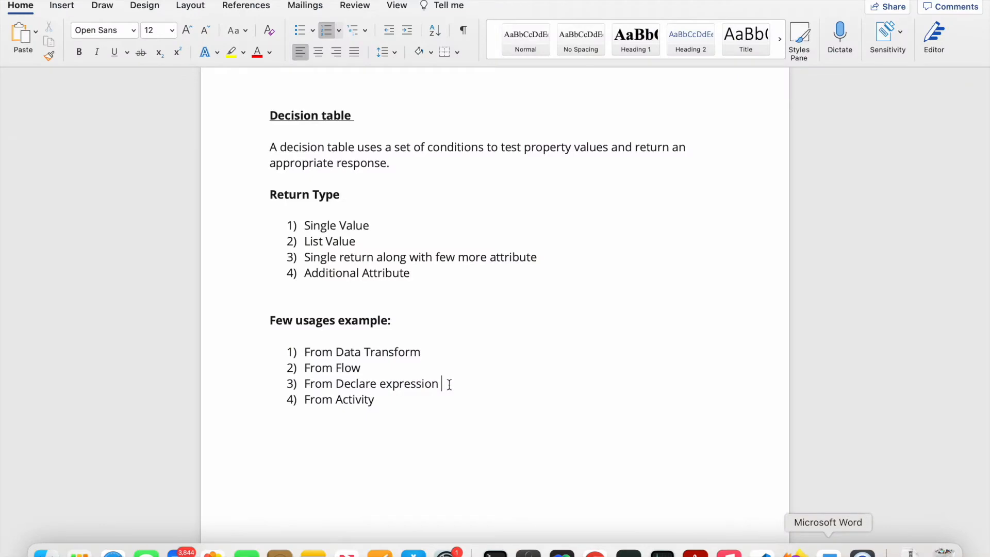
pyautogui.tripleClick(386, 380)
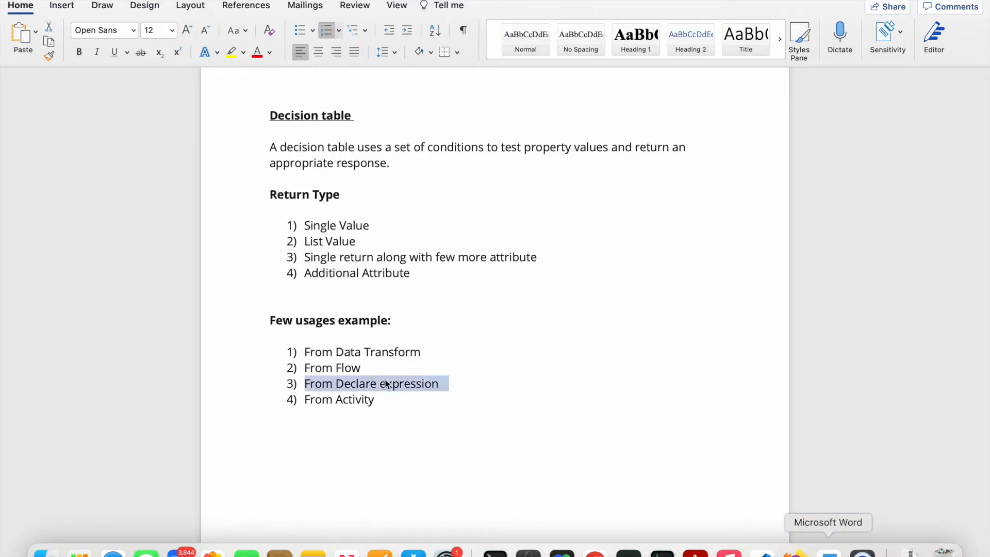
pyautogui.click(594, 553)
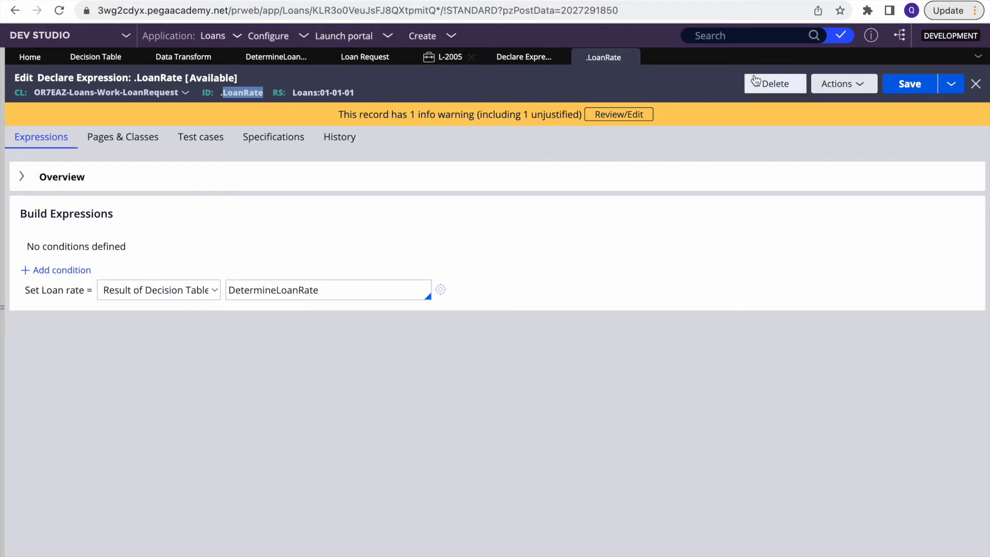
# Run the DetermineLoanRate decision table again and test it with a CreditScore of 899
pyautogui.click(276, 57)
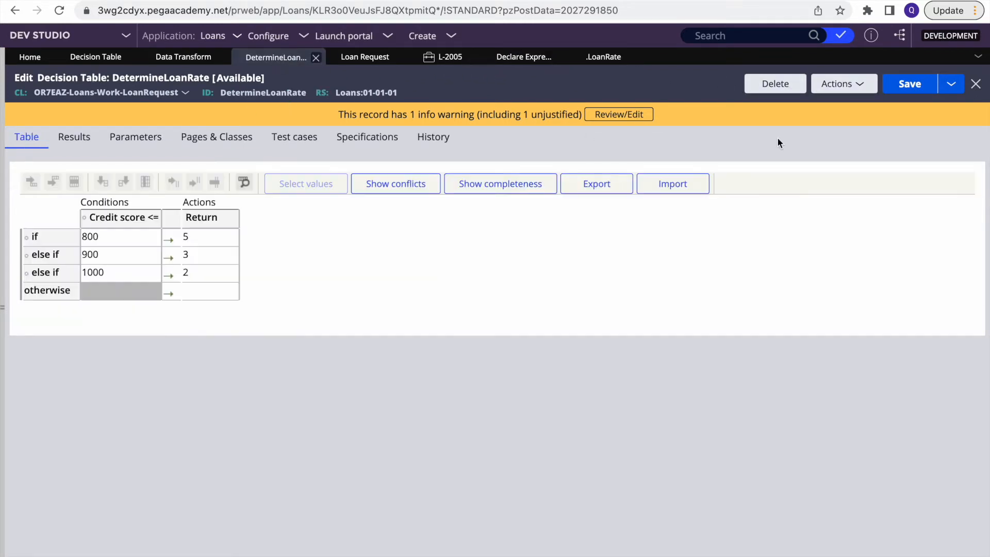
pyautogui.click(843, 83)
pyautogui.click(851, 103)
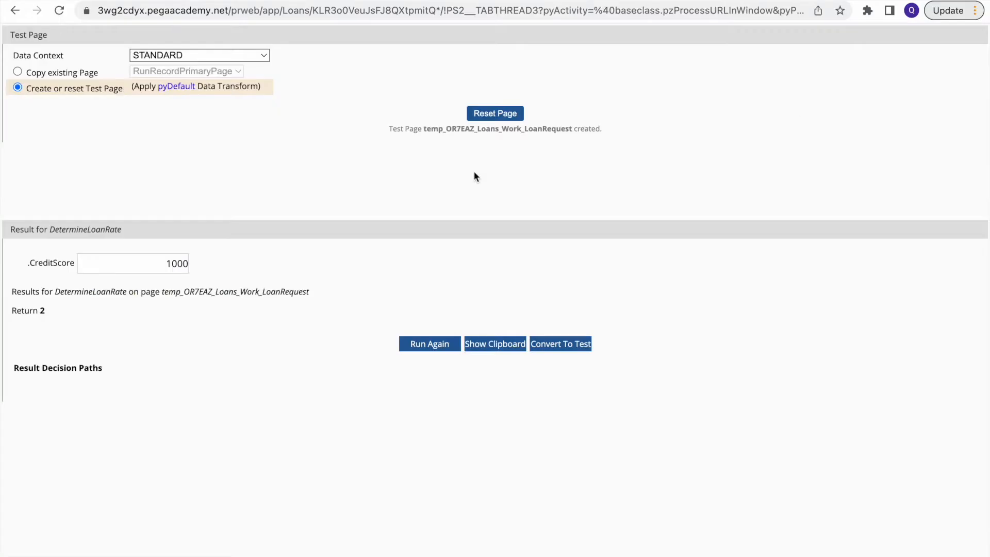
pyautogui.doubleClick(145, 263)
pyautogui.click(434, 356)
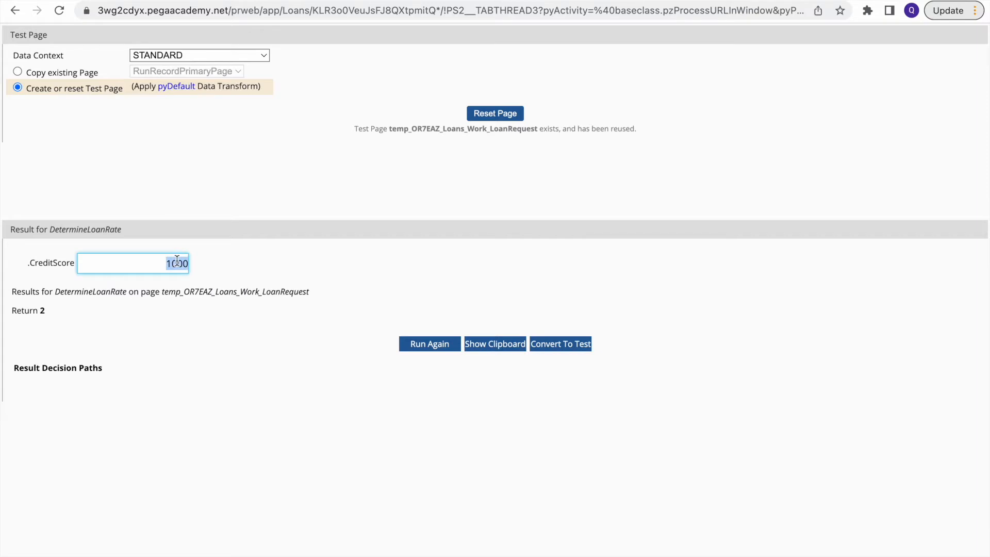
pyautogui.write('899')
pyautogui.click(443, 348)
# Rerun the decision table test with a CreditScore of 799 and return to the DetermineLoanRate rule
pyautogui.doubleClick(183, 265)
pyautogui.write('799')
pyautogui.click(435, 345)
pyautogui.click(577, 1)
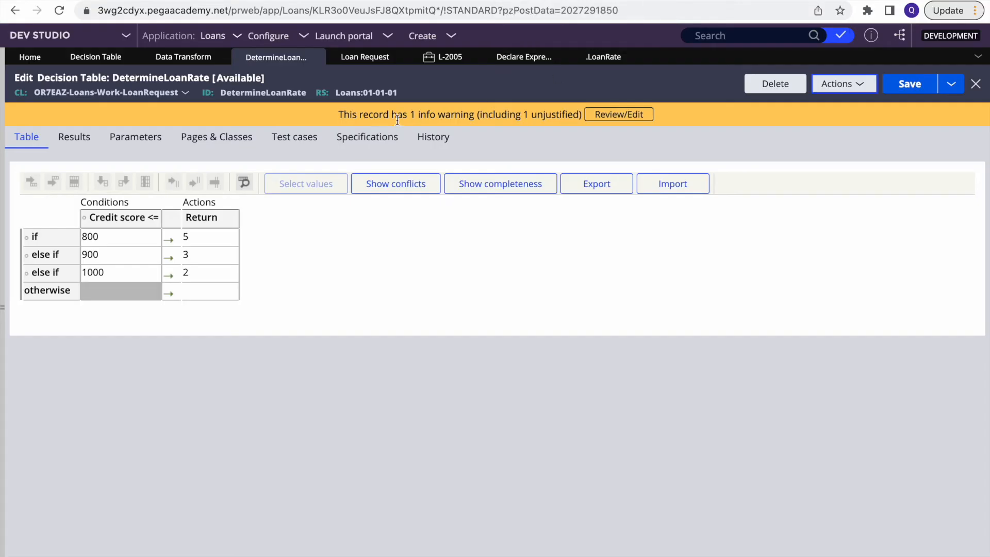
# Delete the .LoanRate declare expression with "as" as the reason for deletion, and close its deleted snapshot
pyautogui.click(601, 56)
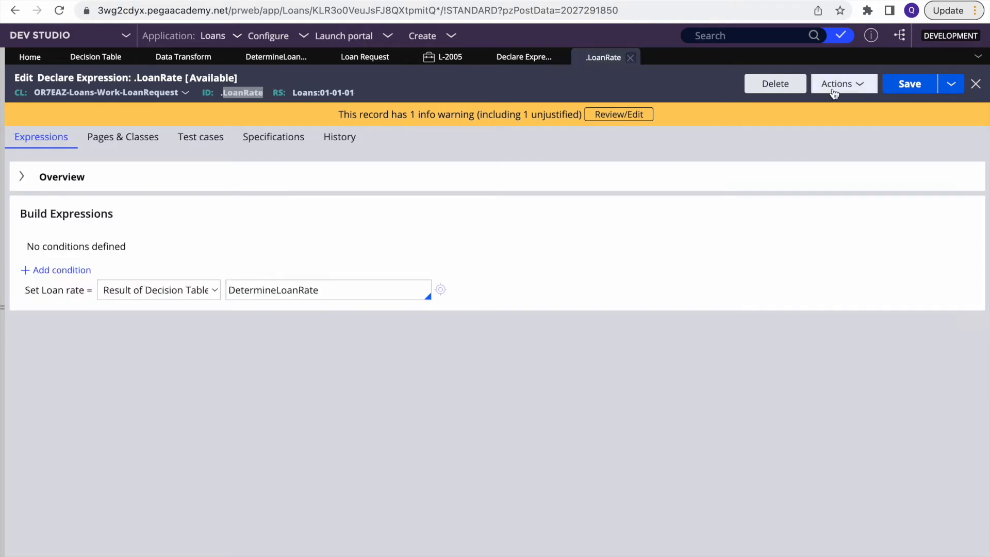
pyautogui.click(786, 89)
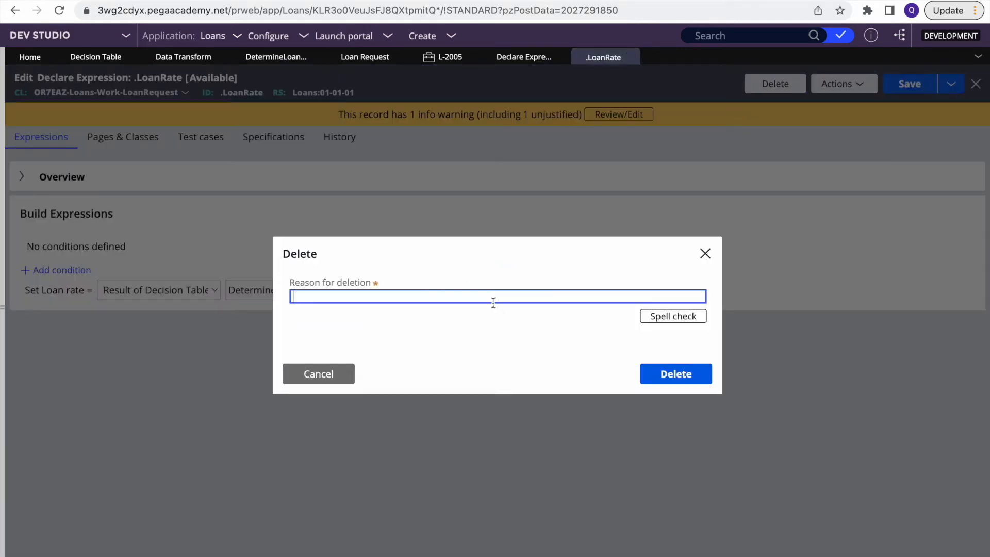
pyautogui.write('as')
pyautogui.press('Return')
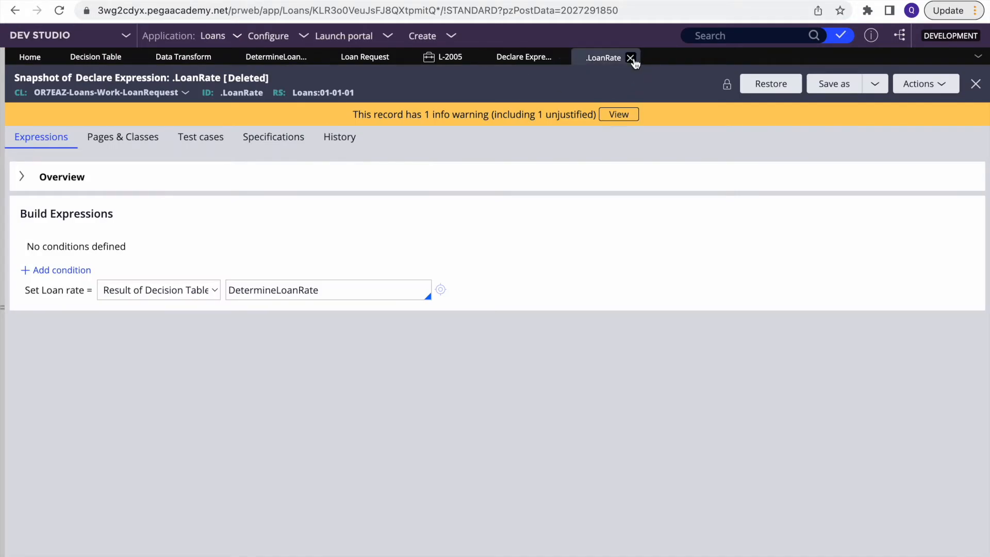
pyautogui.click(634, 58)
# Save a copy of the DetermineLoanRate decision table as DetermineLoanRate1 in the Loans 01-01-01 ruleset, and save the opened copy
pyautogui.click(843, 84)
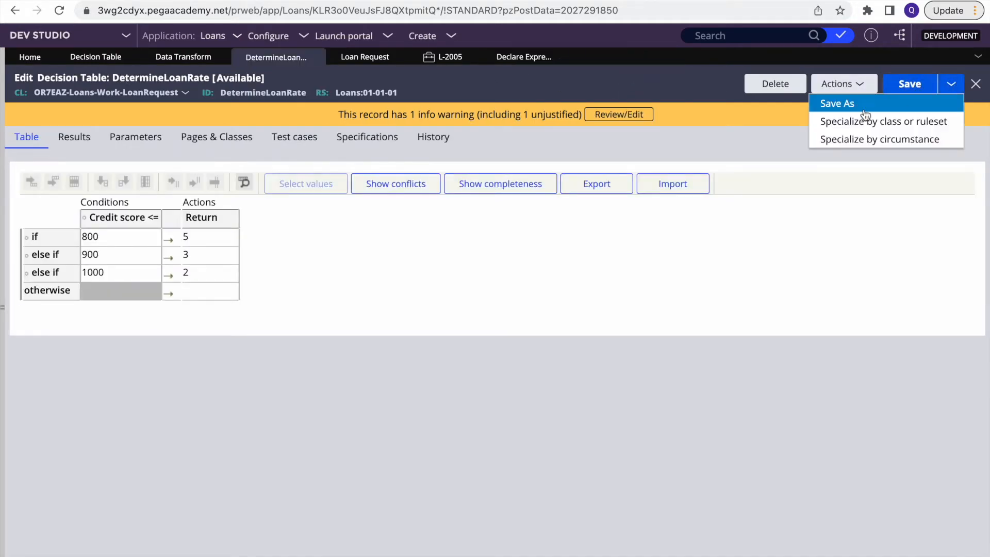
pyautogui.click(851, 105)
pyautogui.click(149, 170)
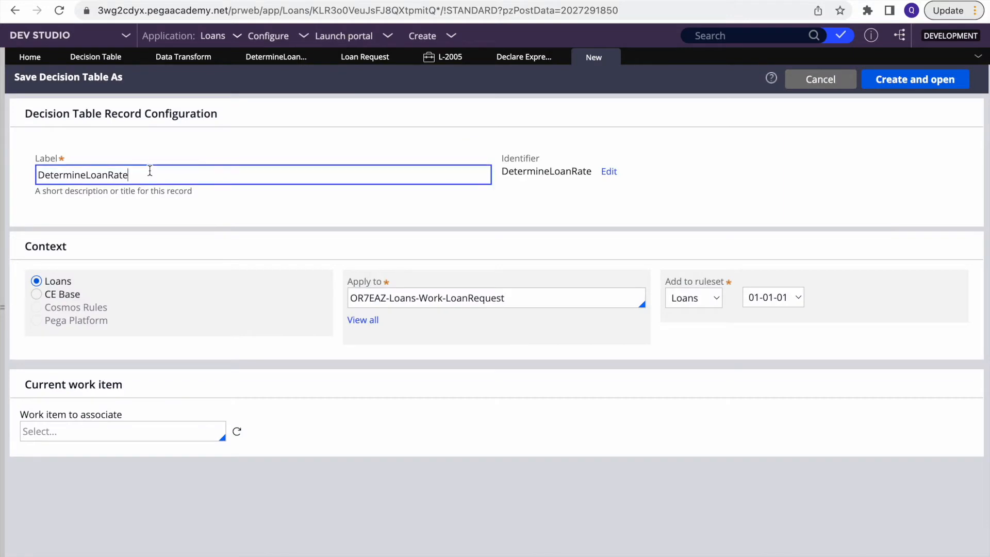
pyautogui.write('1')
pyautogui.click(608, 356)
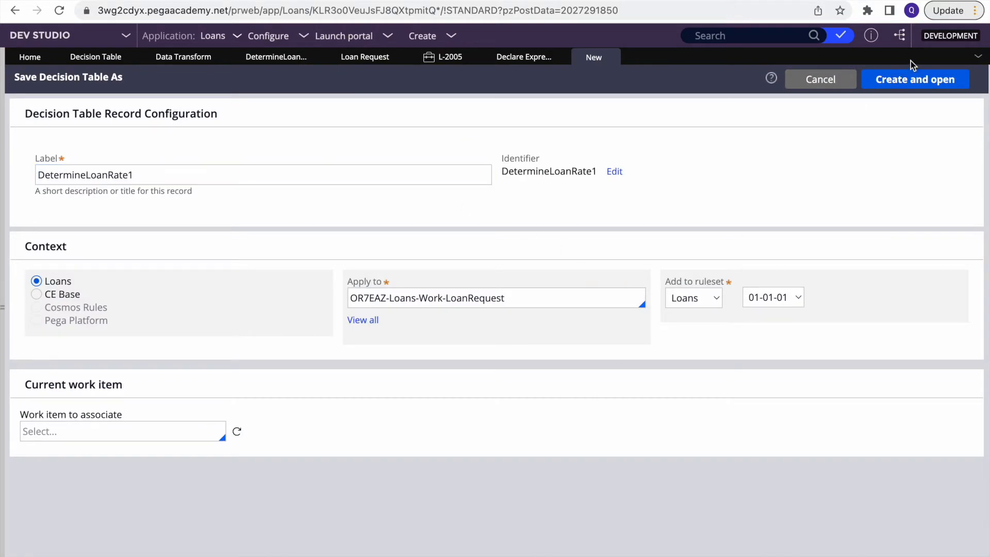
pyautogui.click(913, 79)
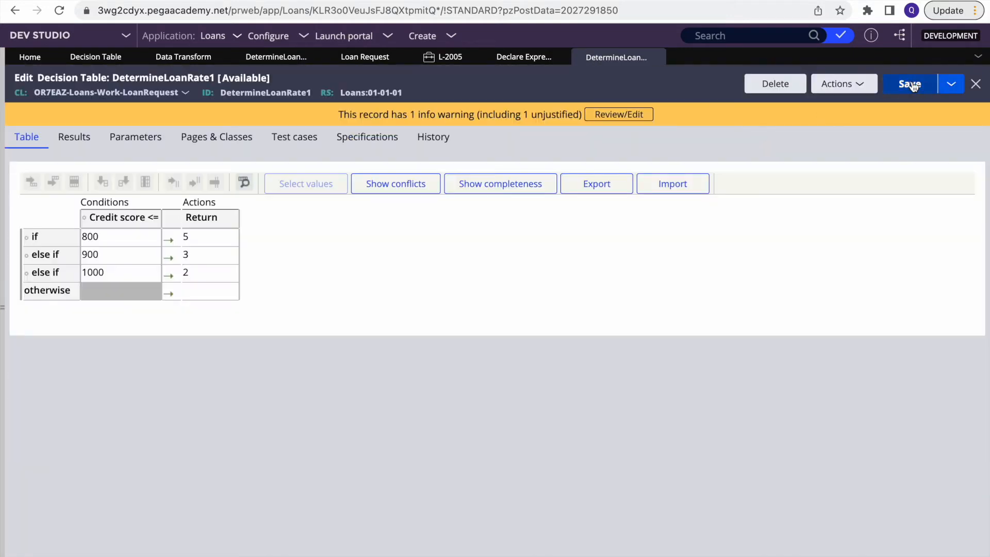
pyautogui.click(911, 85)
# Open the DetermineLoanRate data transform of the OR7EAZ-Loans-Work-LoanRequest class from the list of data transform instances
pyautogui.click(2, 223)
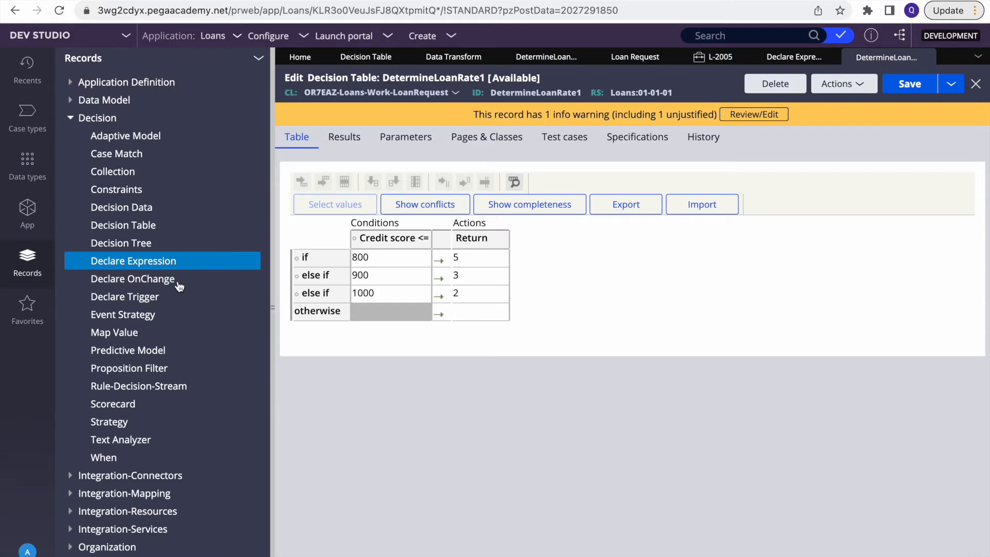
pyautogui.click(454, 58)
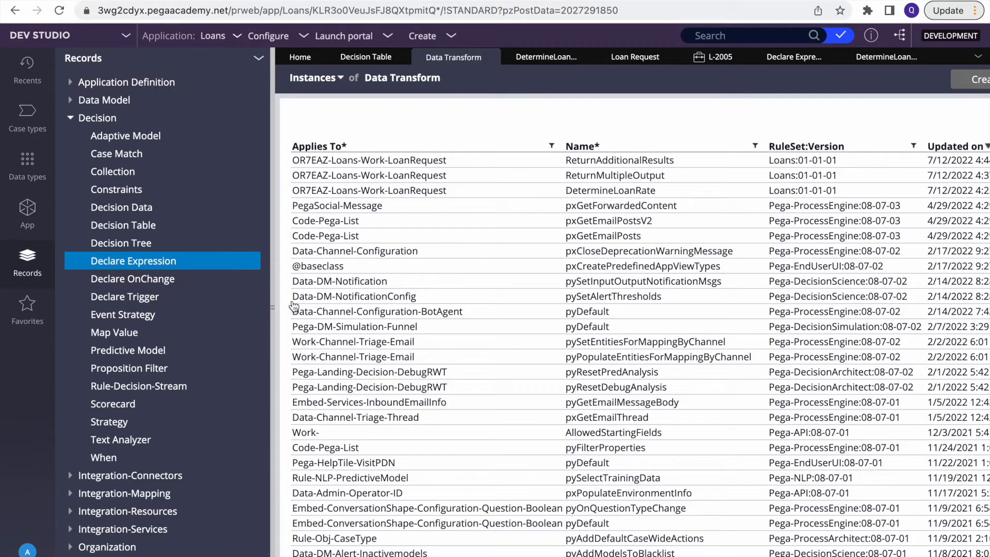
pyautogui.click(271, 306)
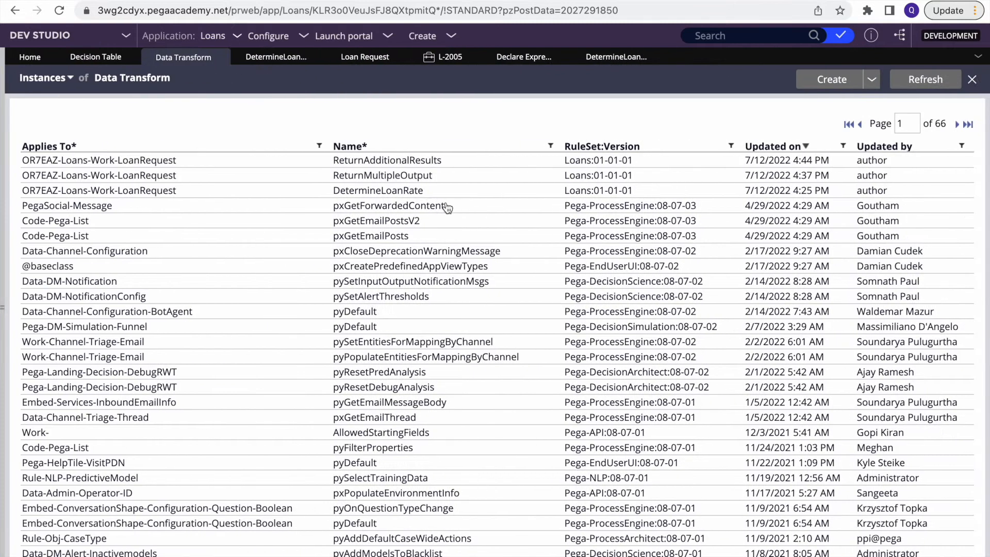
pyautogui.click(368, 193)
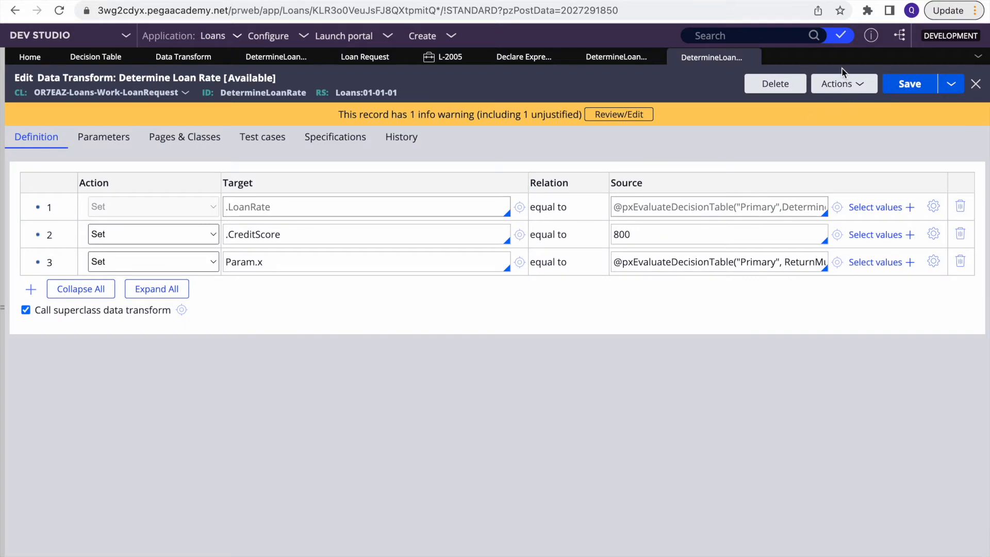
# Review which rules reference the DetermineLoanRate data transform and close the references view
pyautogui.click(839, 84)
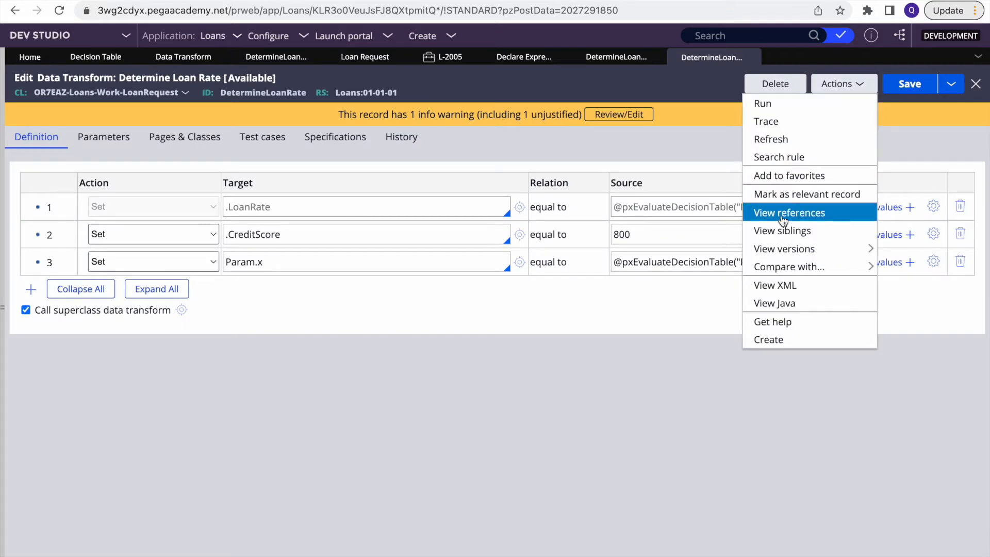
pyautogui.moveTo(764, 250)
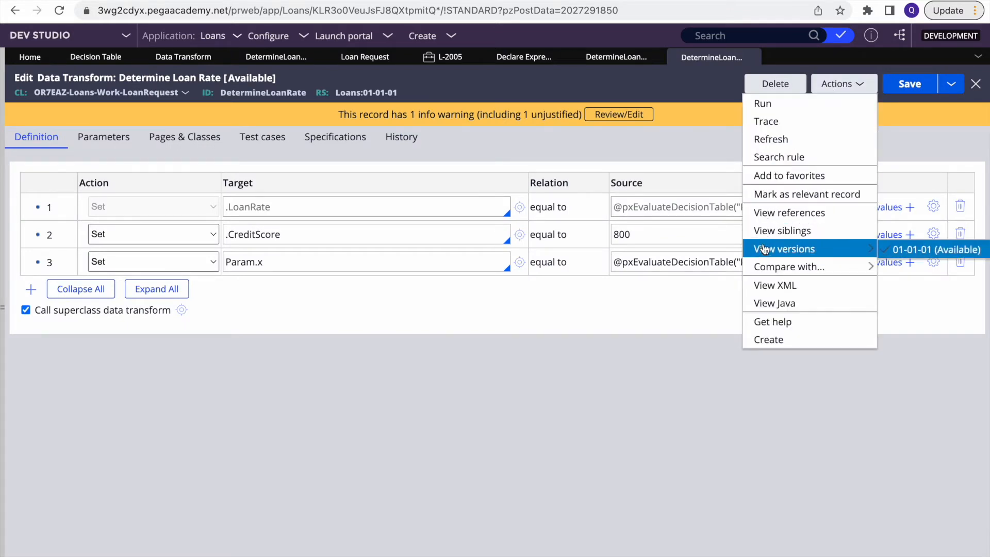
pyautogui.click(785, 216)
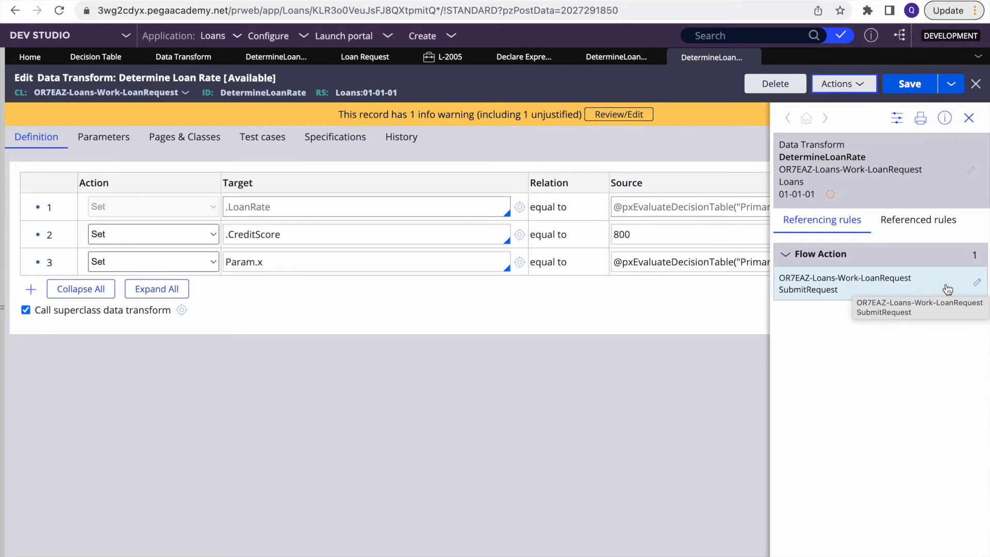
pyautogui.click(969, 118)
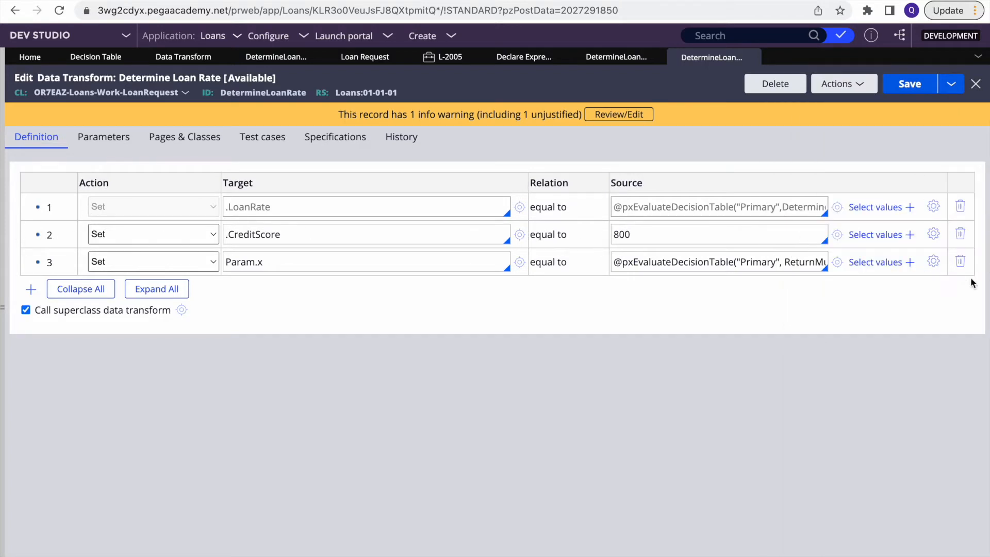
# Delete the Param.x and .CreditScore rows from the data transform and enable the .LoanRate row
pyautogui.click(960, 261)
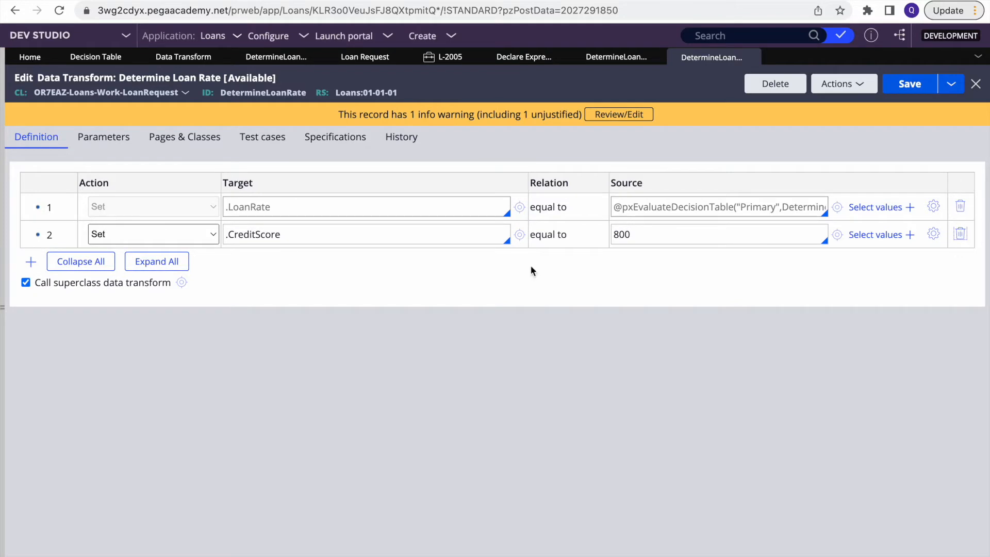
pyautogui.rightClick(47, 205)
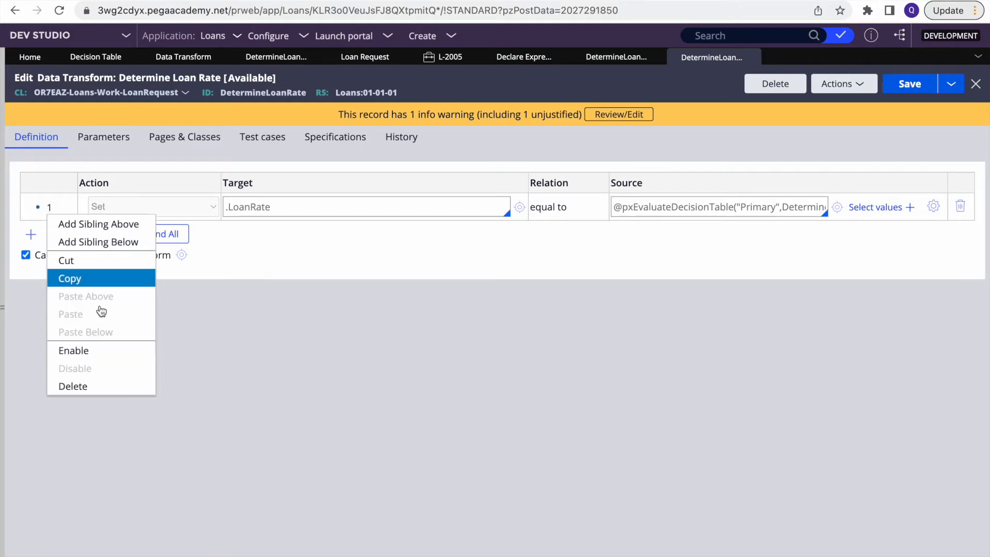
pyautogui.click(80, 350)
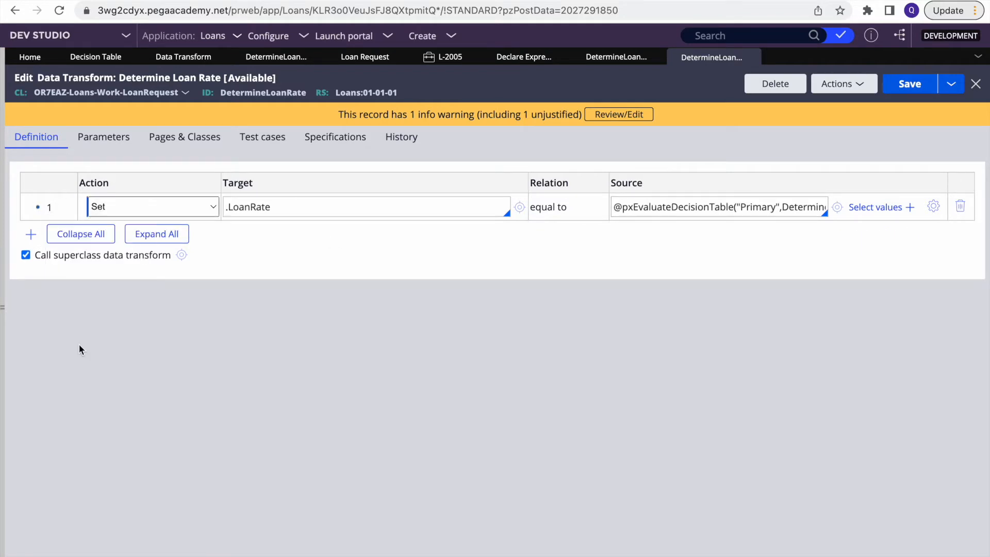
# Open the .LoanRate source in the expression builder, search its functions for "evaluate", and inspect the pxEvaluateDecisionTable signatures
pyautogui.click(934, 207)
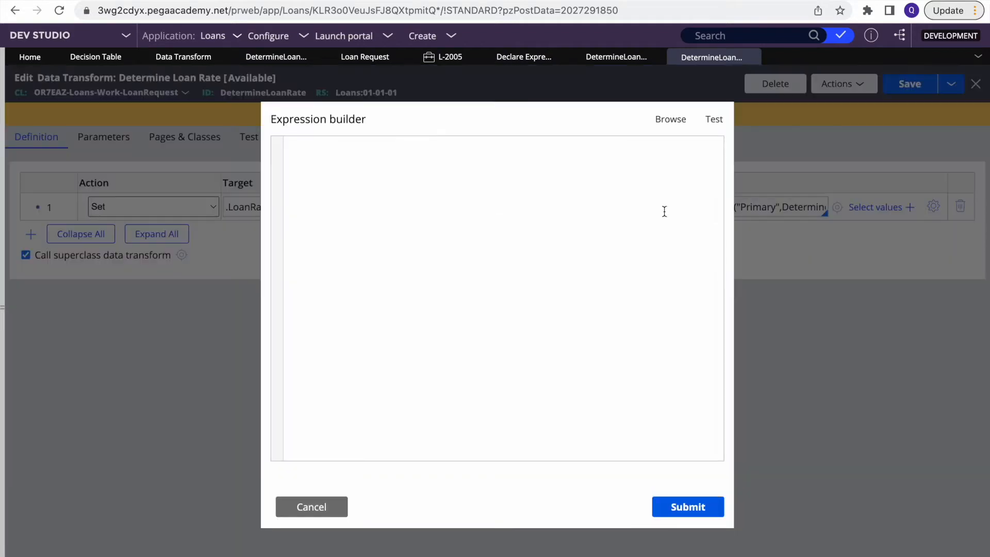
pyautogui.tripleClick(333, 143)
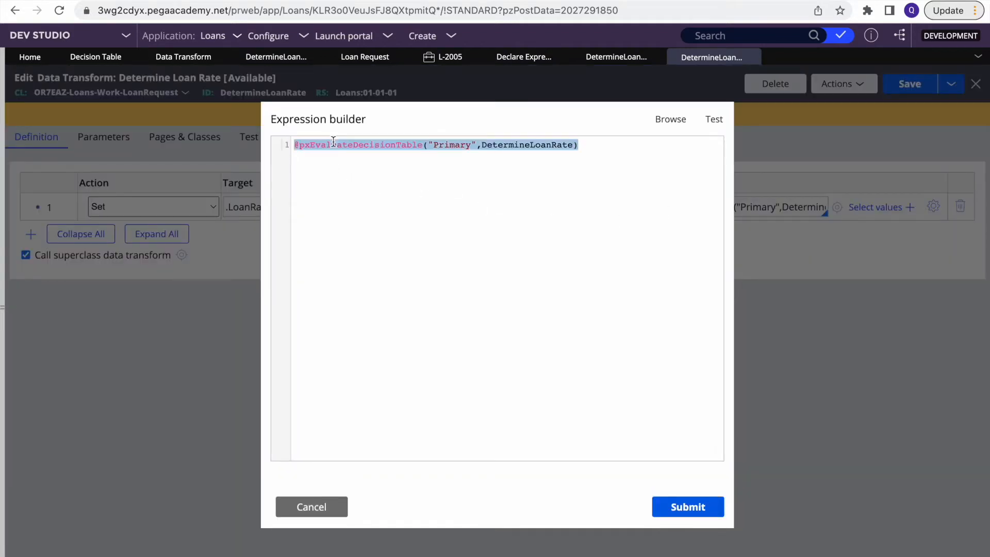
pyautogui.click(406, 219)
pyautogui.click(670, 119)
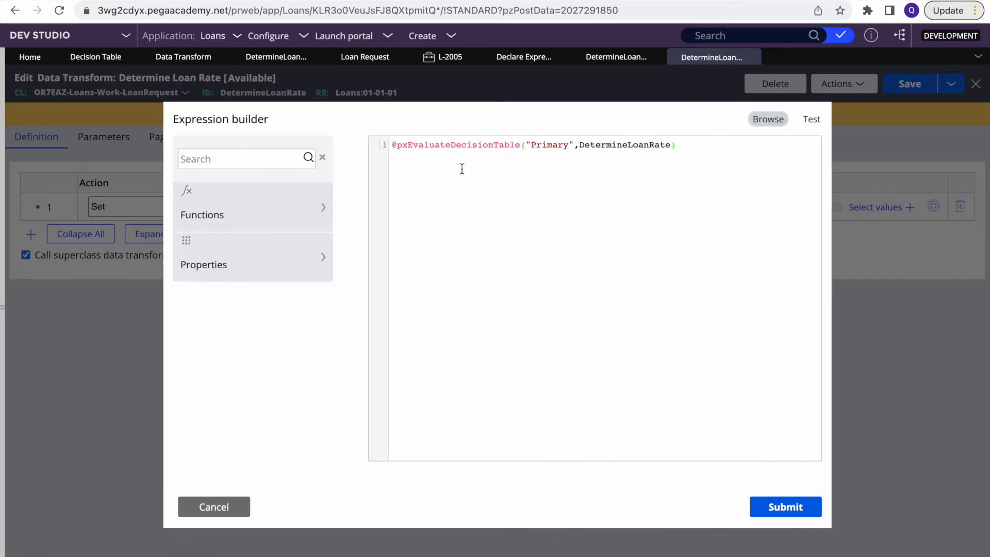
pyautogui.click(241, 166)
pyautogui.write('evaluate')
pyautogui.press('Return')
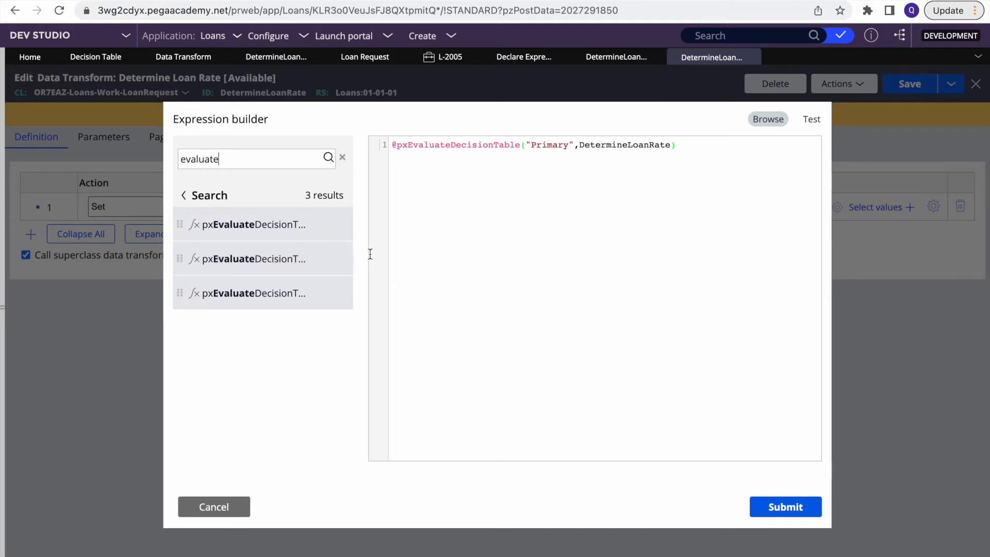
pyautogui.moveTo(279, 257)
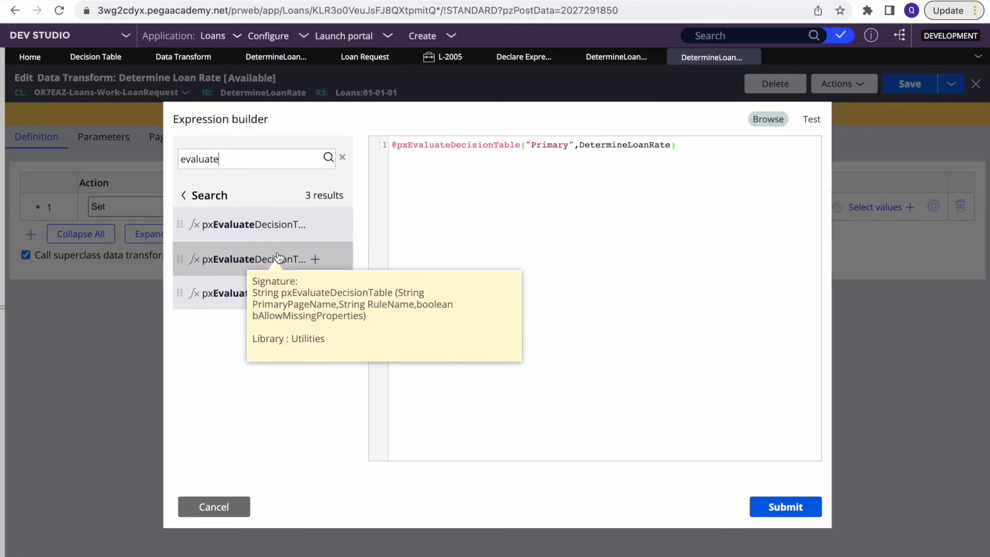
pyautogui.moveTo(258, 228)
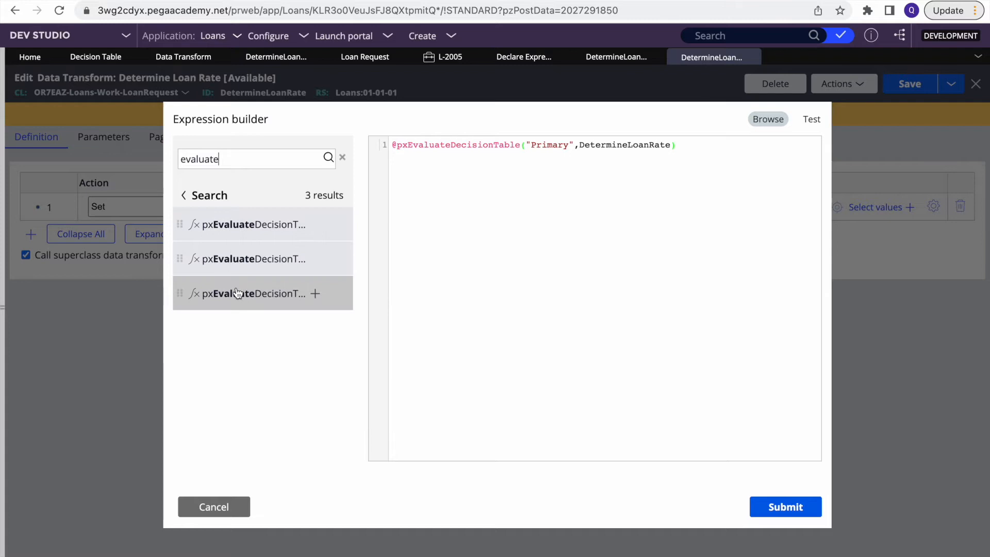
pyautogui.moveTo(237, 295)
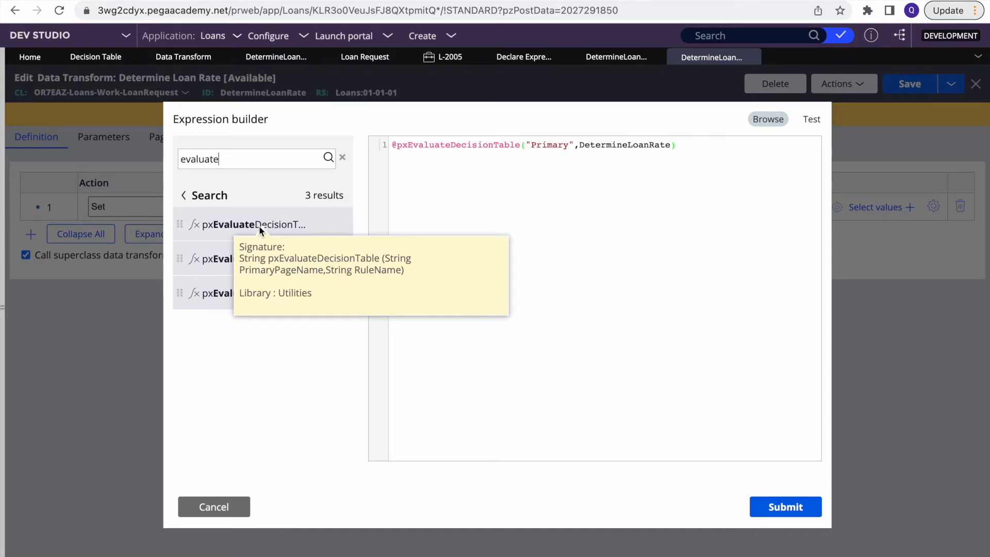
# Change the decision table name in the .LoanRate source expression to DetermineLoanRate1, submit it, and save the data transform
pyautogui.doubleClick(552, 144)
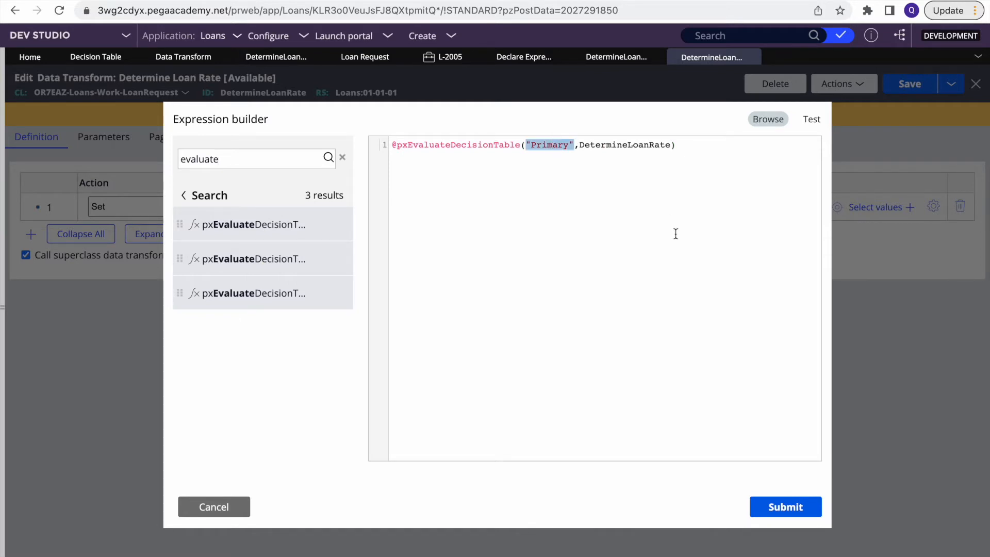
pyautogui.doubleClick(599, 144)
pyautogui.click(672, 145)
pyautogui.write('1')
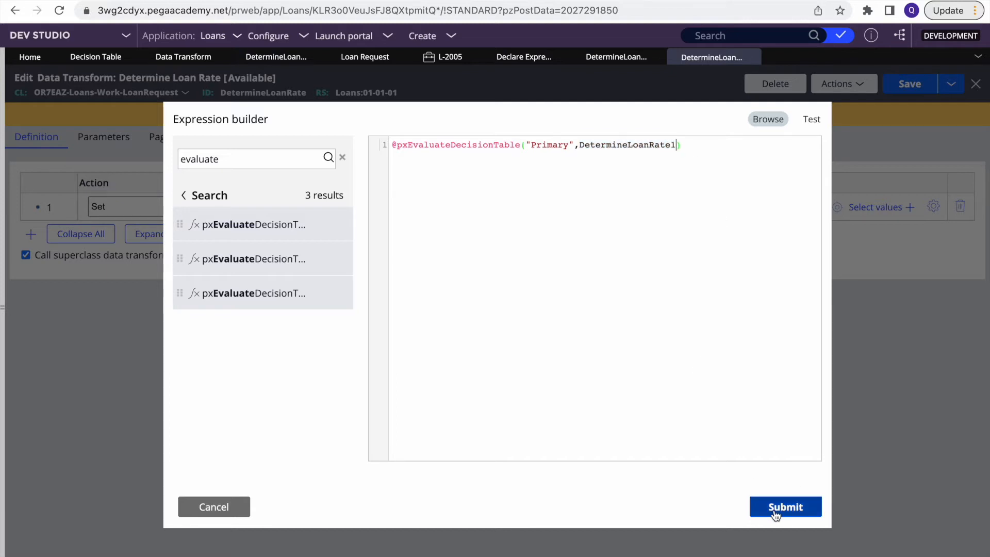
pyautogui.click(775, 508)
pyautogui.hotkey('ctrl', 's')
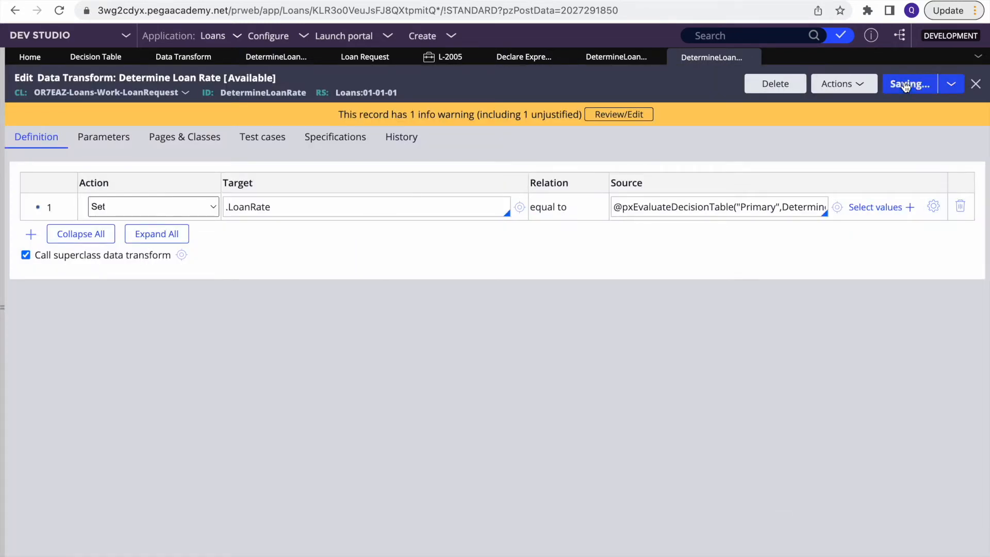
# Check the condition property of the DetermineLoanRate1 decision table against the .LoanRate source in the data transform
pyautogui.click(611, 62)
pyautogui.click(110, 219)
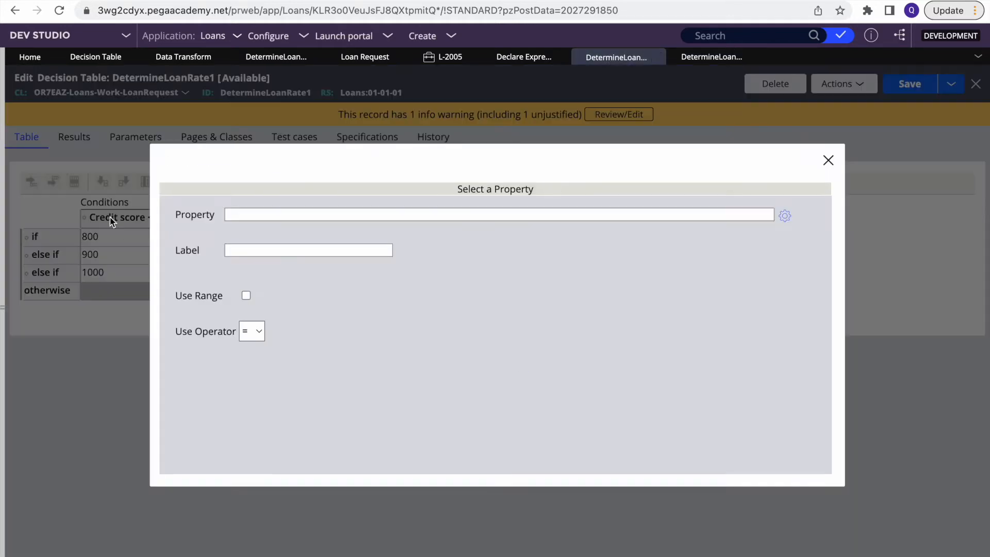
pyautogui.click(566, 362)
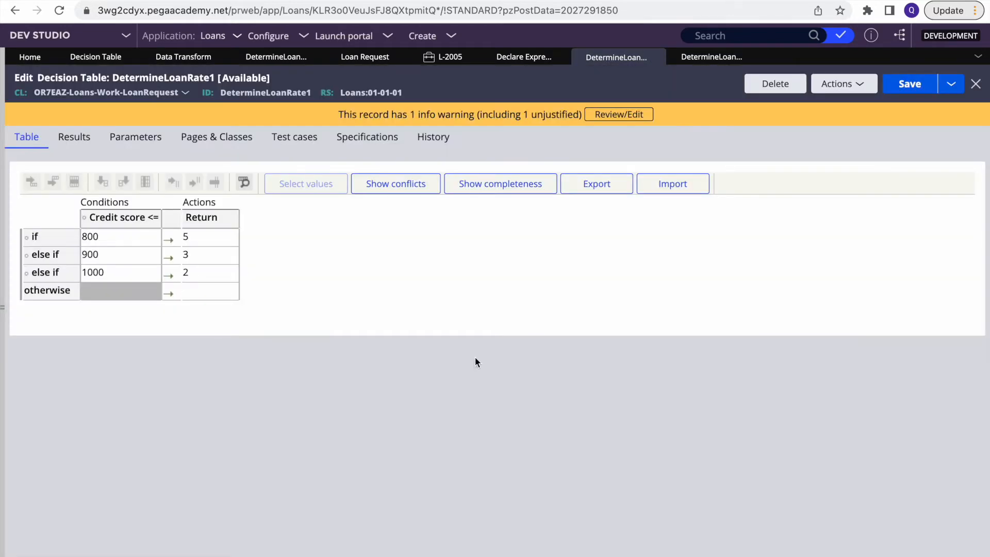
pyautogui.click(706, 60)
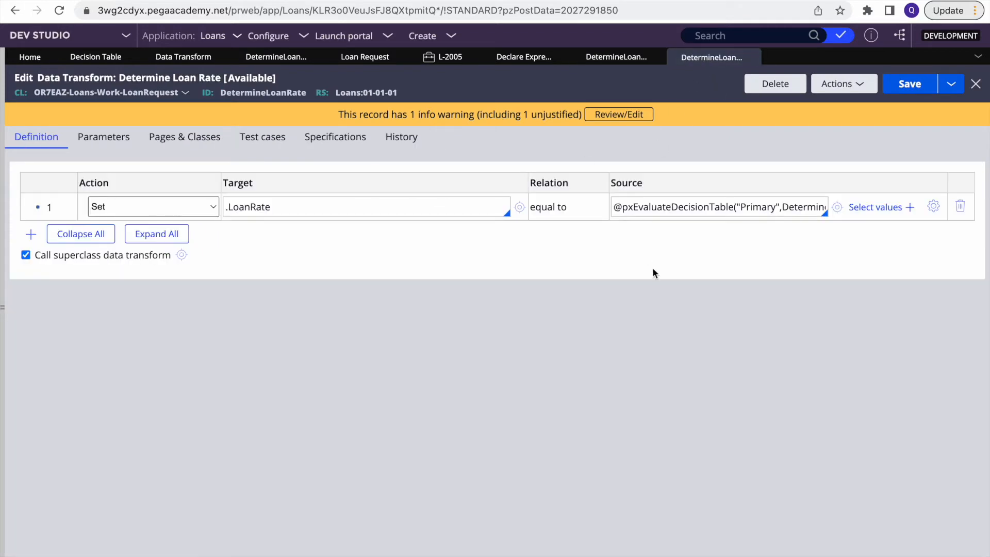
pyautogui.doubleClick(759, 206)
pyautogui.click(616, 57)
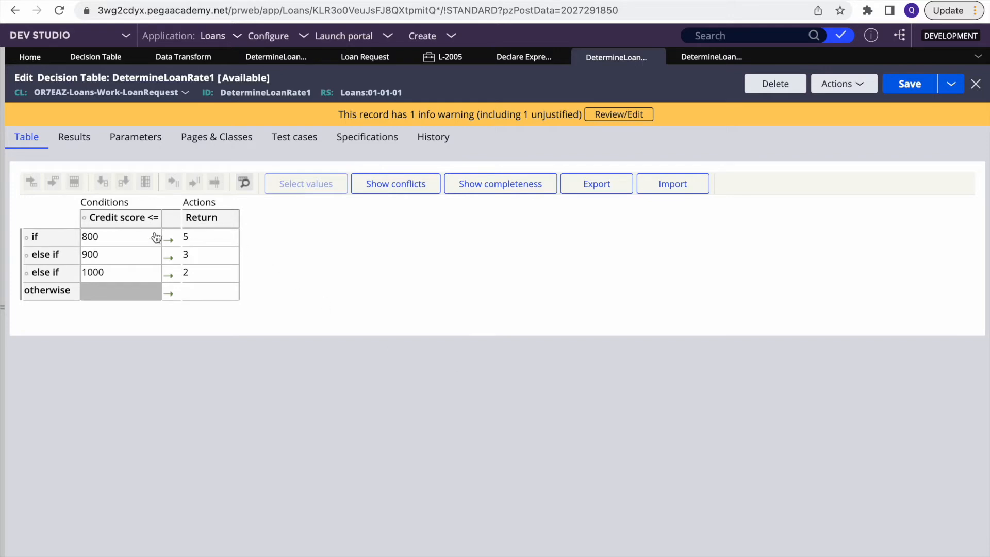
# Change the Credit score condition property in the DetermineLoanRate1 decision table to Param.CreditScore
pyautogui.click(122, 217)
pyautogui.doubleClick(282, 213)
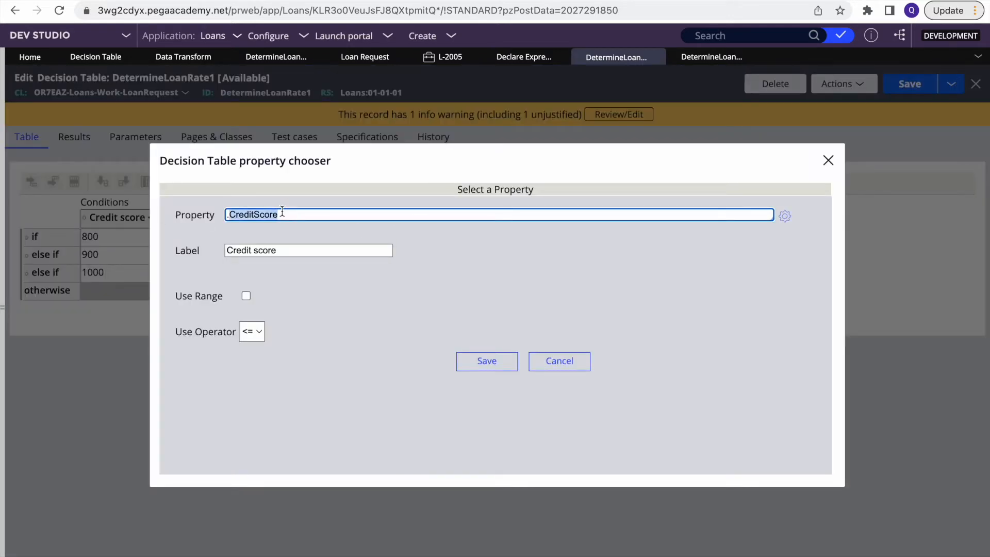
pyautogui.press('Left')
pyautogui.write('Param')
pyautogui.click(710, 58)
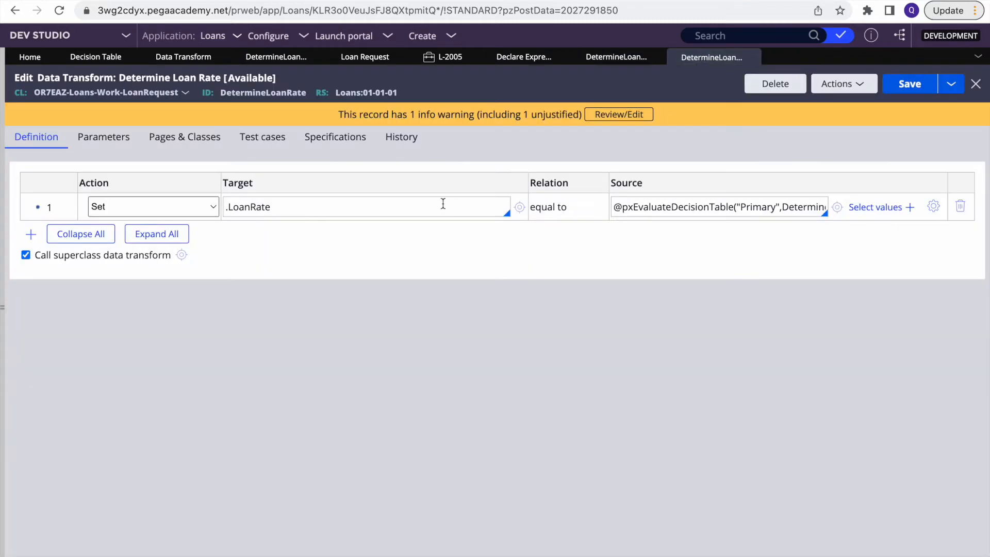
pyautogui.rightClick(49, 203)
pyautogui.click(64, 221)
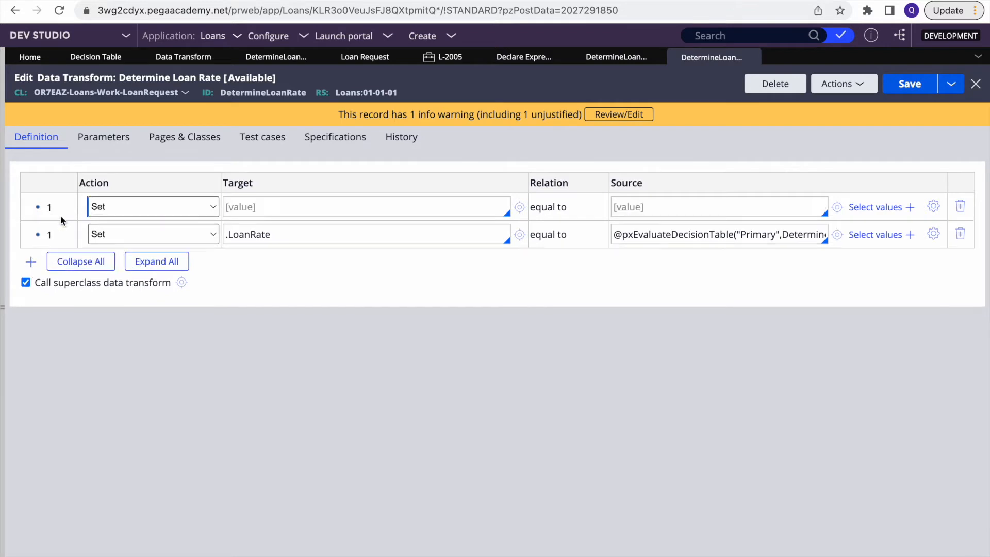
pyautogui.write('Para')
pyautogui.write('""')
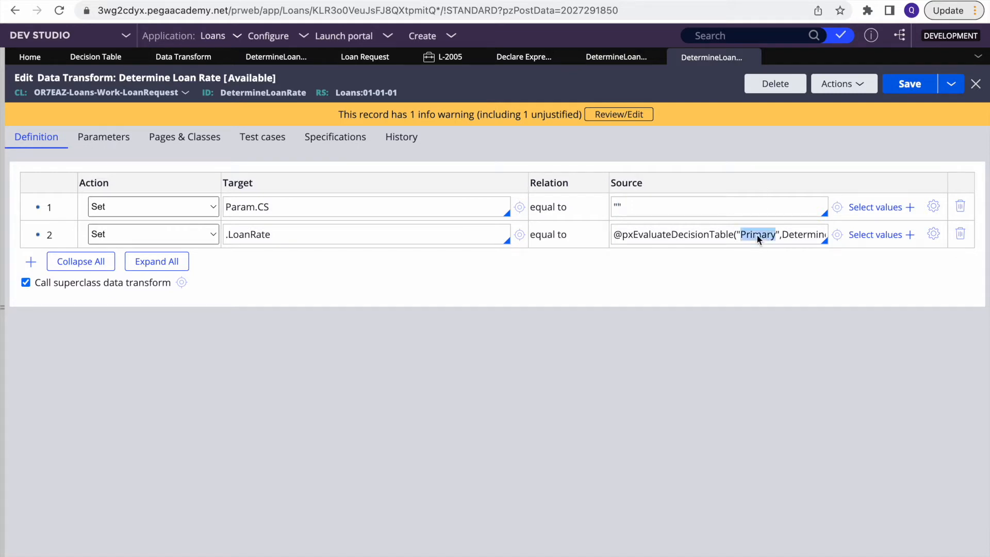
pyautogui.click(962, 207)
pyautogui.click(913, 83)
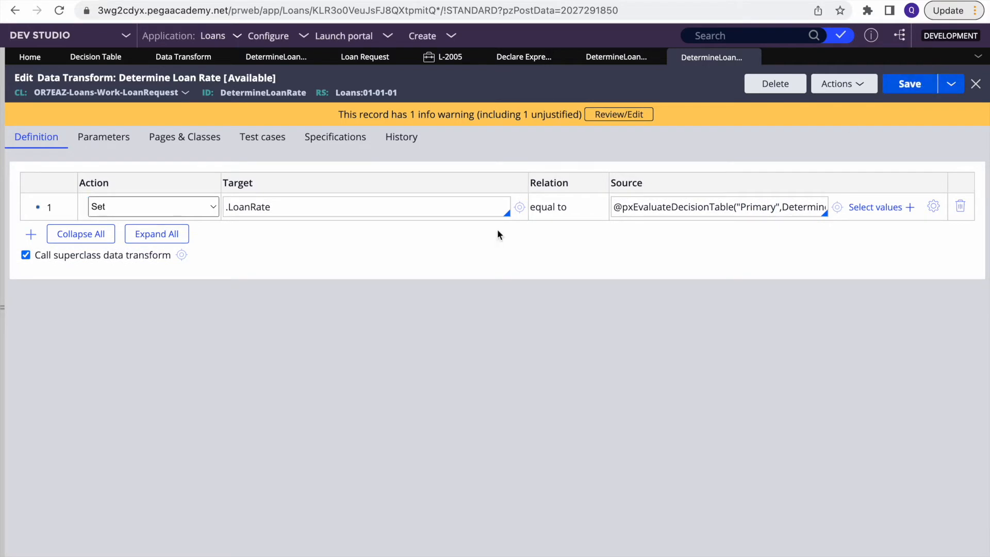
pyautogui.click(839, 86)
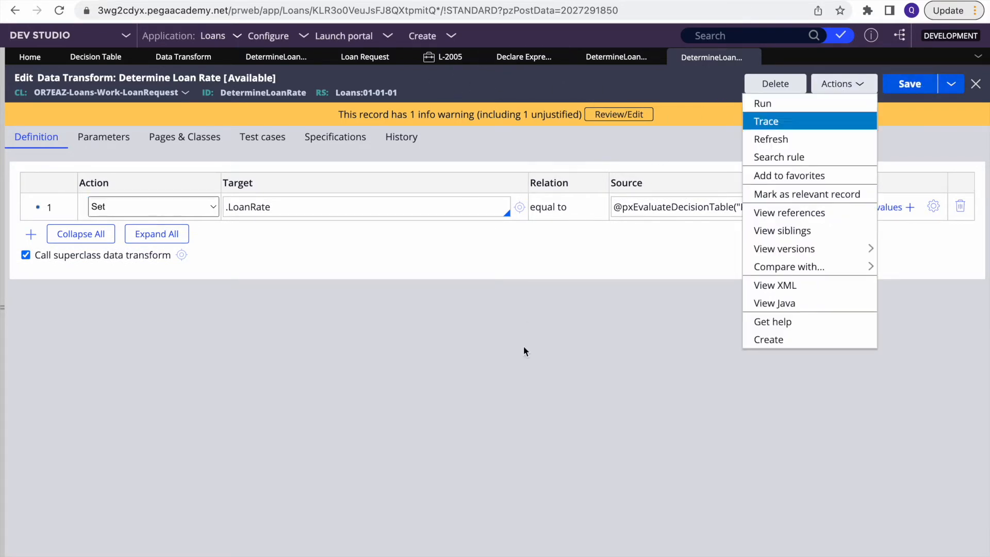
pyautogui.click(499, 351)
# Insert a Set row above .LoanRate in the Determine Loan Rate data transform with .CreditScore as its target
pyautogui.rightClick(41, 196)
pyautogui.click(60, 235)
pyautogui.click(247, 206)
pyautogui.write('.')
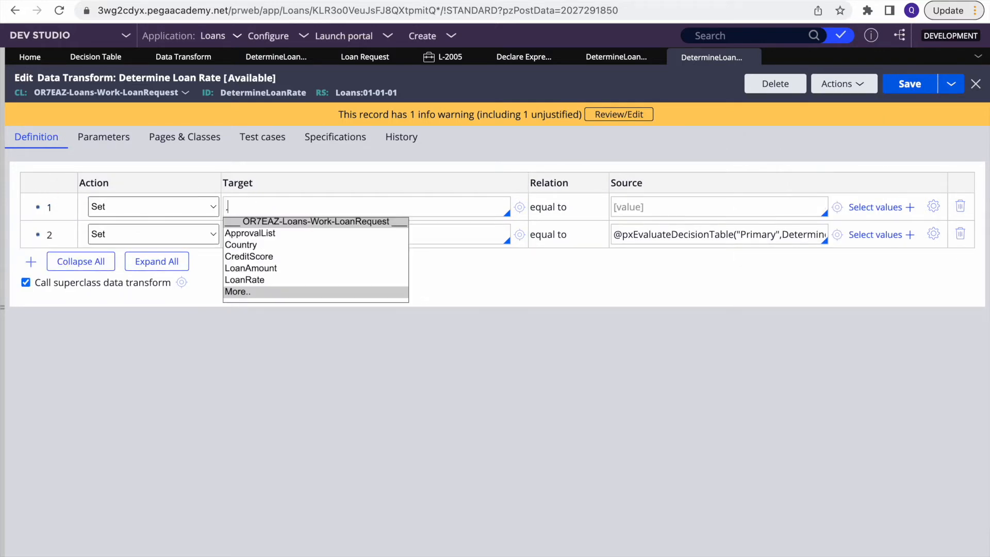
pyautogui.press('Down')
pyautogui.press('Down')
pyautogui.press('Down')
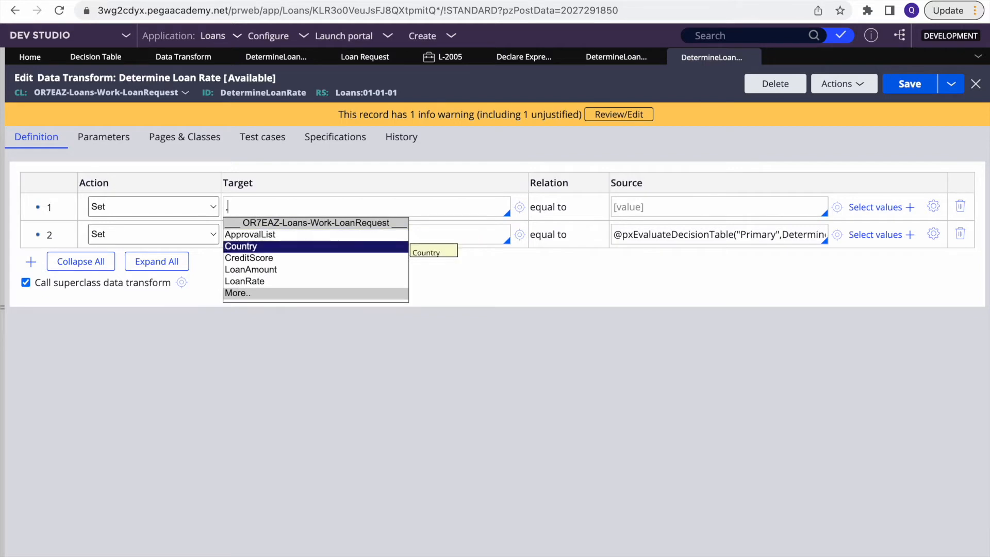
pyautogui.press('Return')
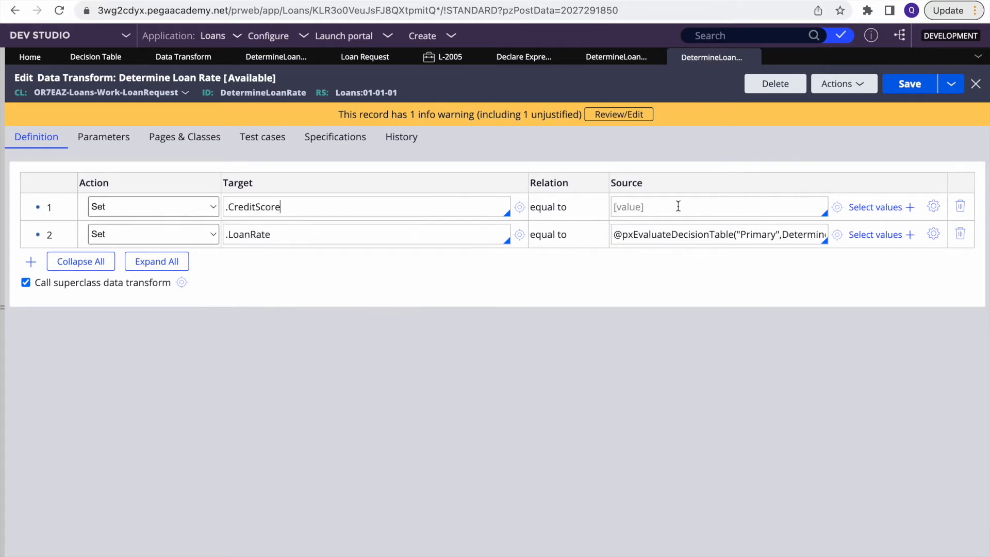
# Set the source of the .CreditScore row to 899 and save the data transform
pyautogui.write('90')
pyautogui.press('BackSpace')
pyautogui.press('BackSpace')
pyautogui.press('BackSpace')
pyautogui.write('89')
pyautogui.click(909, 84)
# Run the Determine Loan Rate data transform on an empty test page, check the resulting LoanRate, and return to the rule
pyautogui.doubleClick(751, 236)
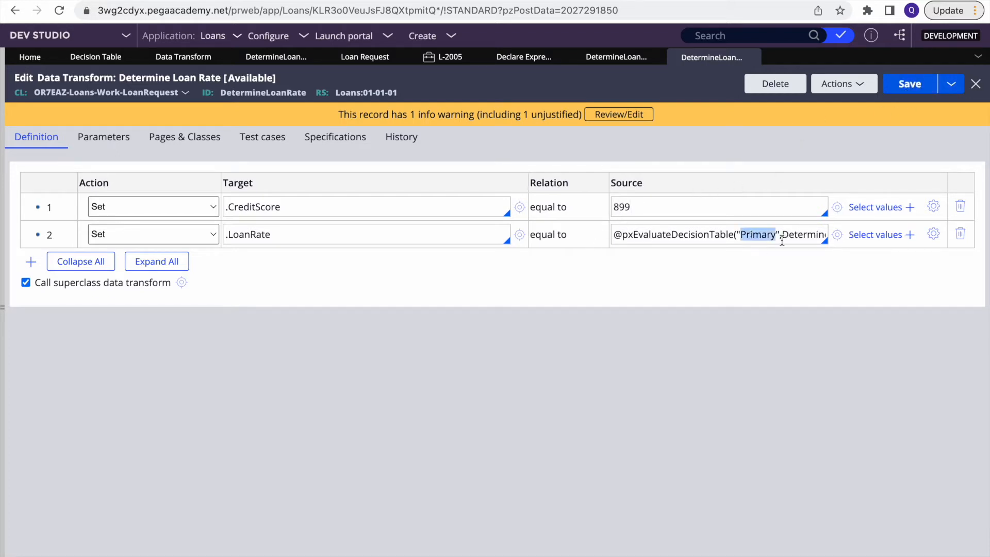
pyautogui.doubleClick(298, 230)
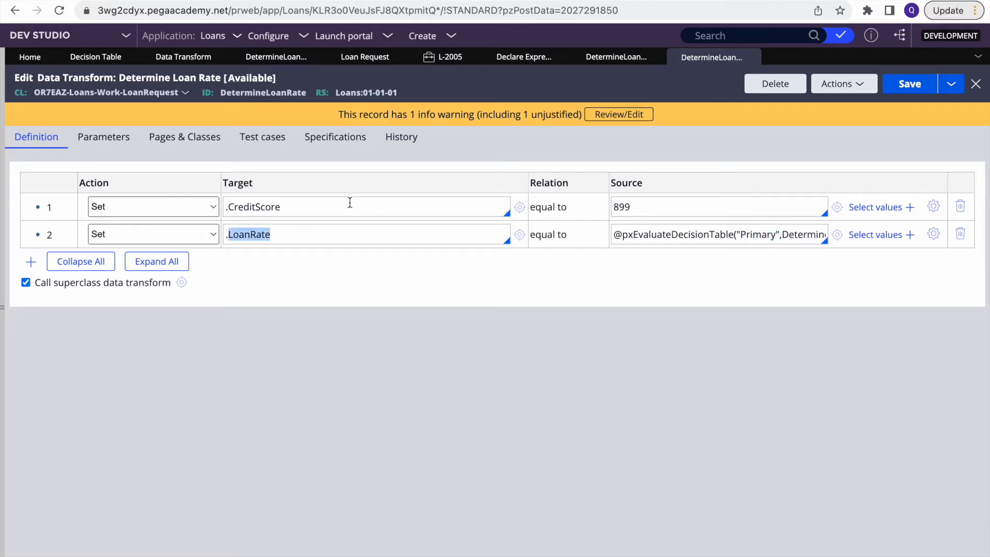
pyautogui.click(856, 90)
pyautogui.click(798, 103)
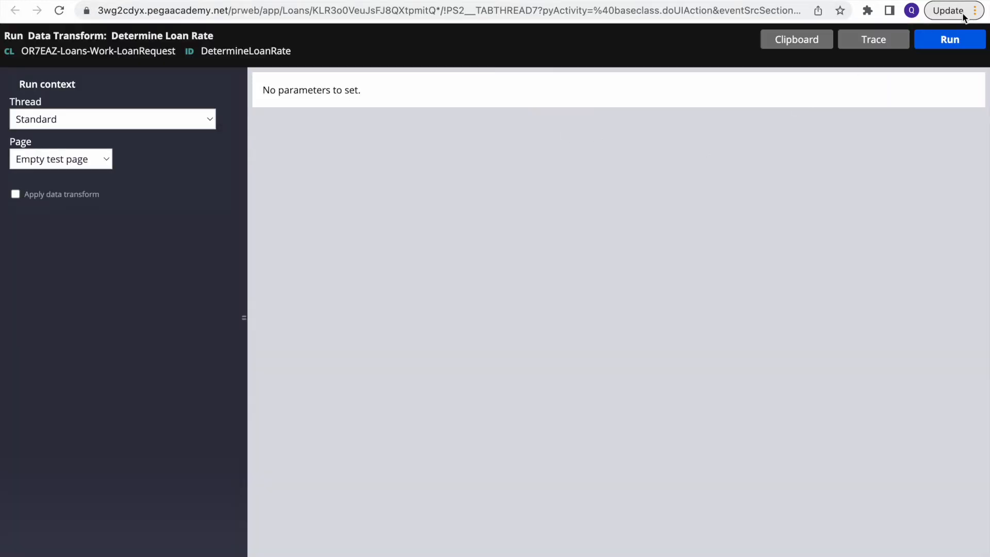
pyautogui.click(962, 47)
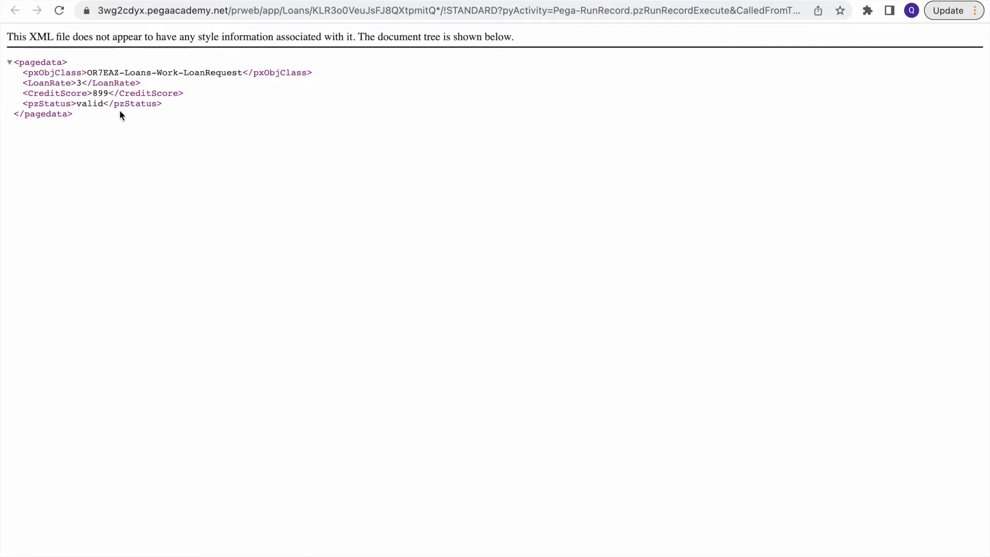
pyautogui.moveTo(82, 82); pyautogui.dragTo(69, 82)
pyautogui.click(510, 153)
pyautogui.click(639, 1)
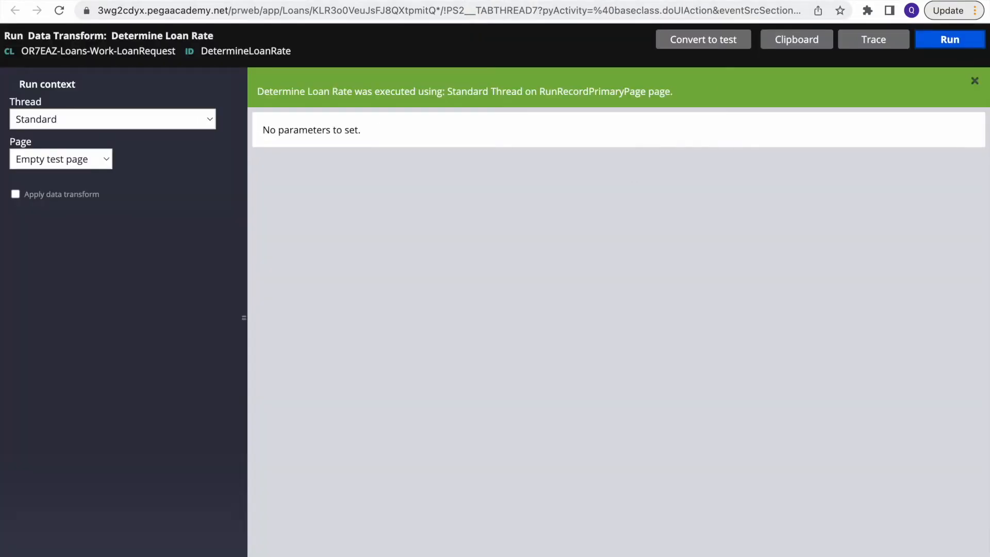
pyautogui.click(510, 1)
# Change the source of the .CreditScore row to 1000 and save the data transform
pyautogui.doubleClick(636, 206)
pyautogui.press('BackSpace')
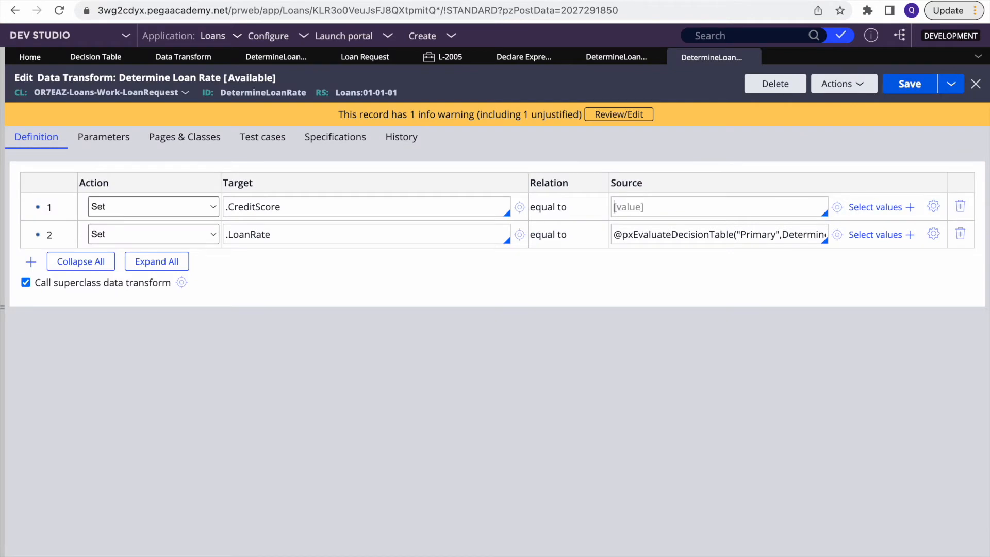
pyautogui.write('1000')
pyautogui.click(910, 84)
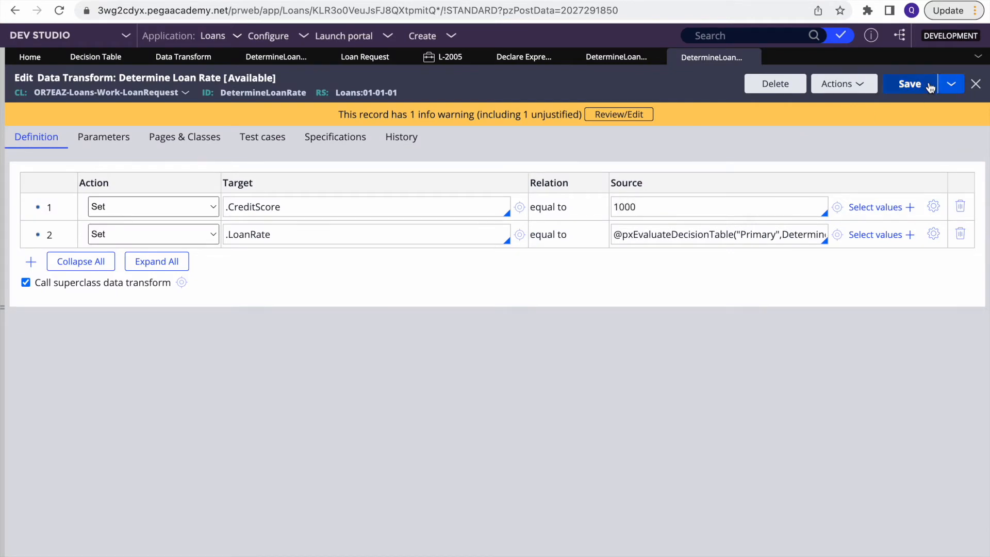
# Rerun the data transform with the updated credit score, check the resulting LoanRate, and close the result and run pages
pyautogui.click(846, 85)
pyautogui.click(815, 104)
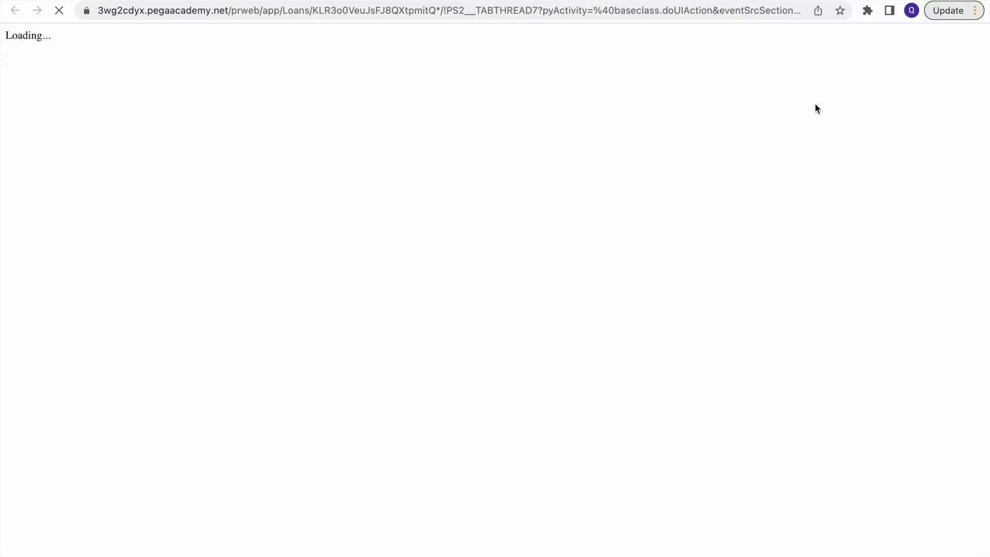
pyautogui.click(949, 38)
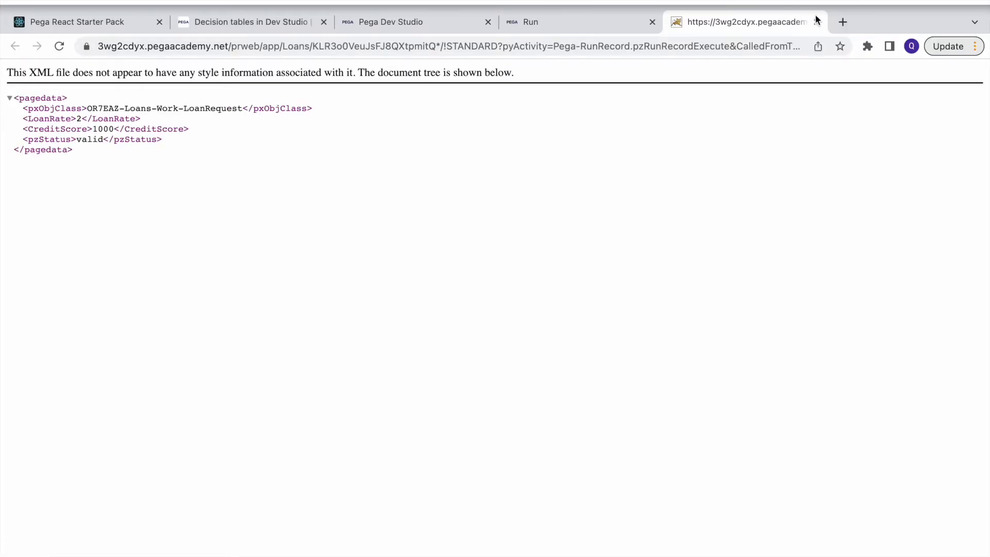
pyautogui.click(815, 23)
pyautogui.click(653, 22)
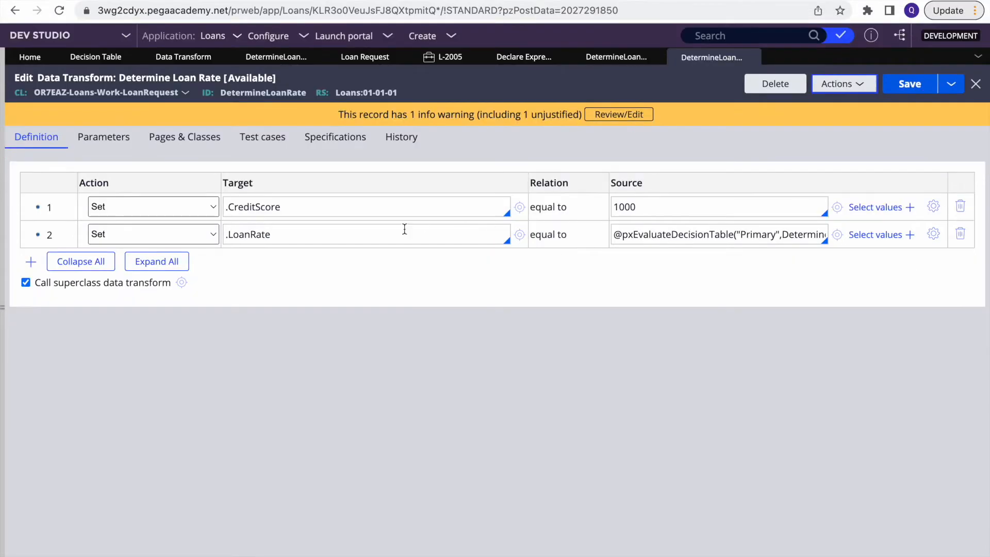
# Delete the .CreditScore row from the Determine Loan Rate data transform and save it
pyautogui.doubleClick(279, 215)
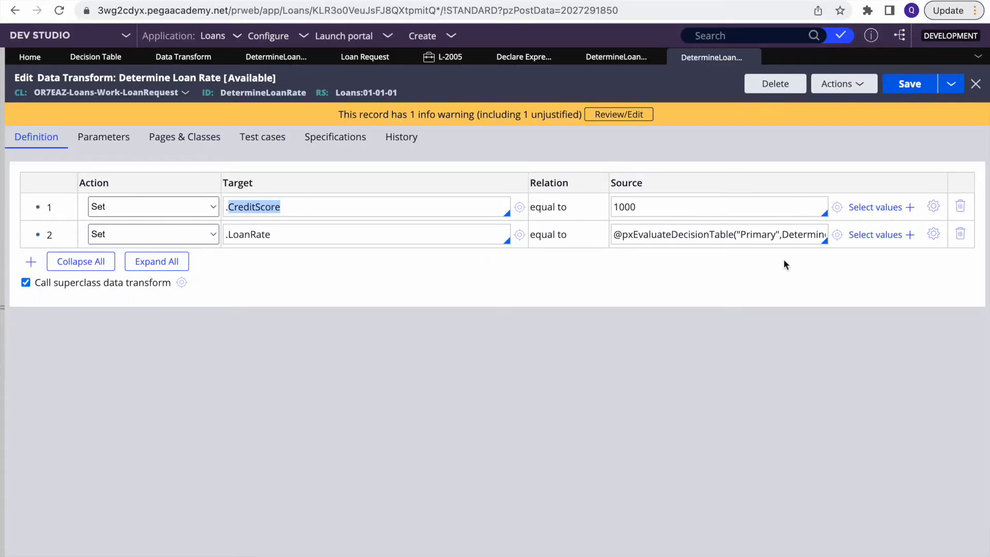
pyautogui.click(960, 207)
pyautogui.click(922, 85)
# Create a Loan Request case with loan amount 300 and credit score 899, submit it, and check the offered loan rate
pyautogui.click(437, 36)
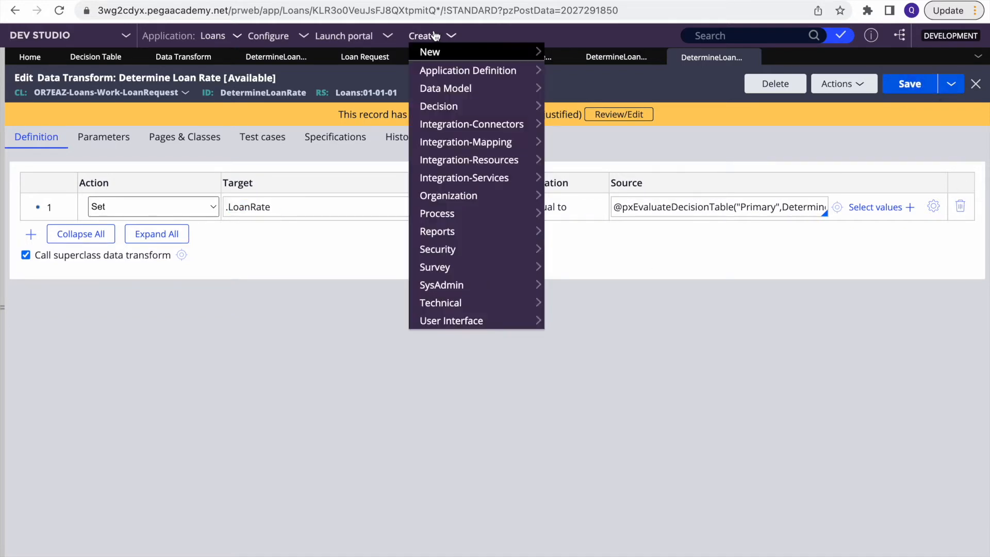
pyautogui.moveTo(534, 57)
pyautogui.click(586, 54)
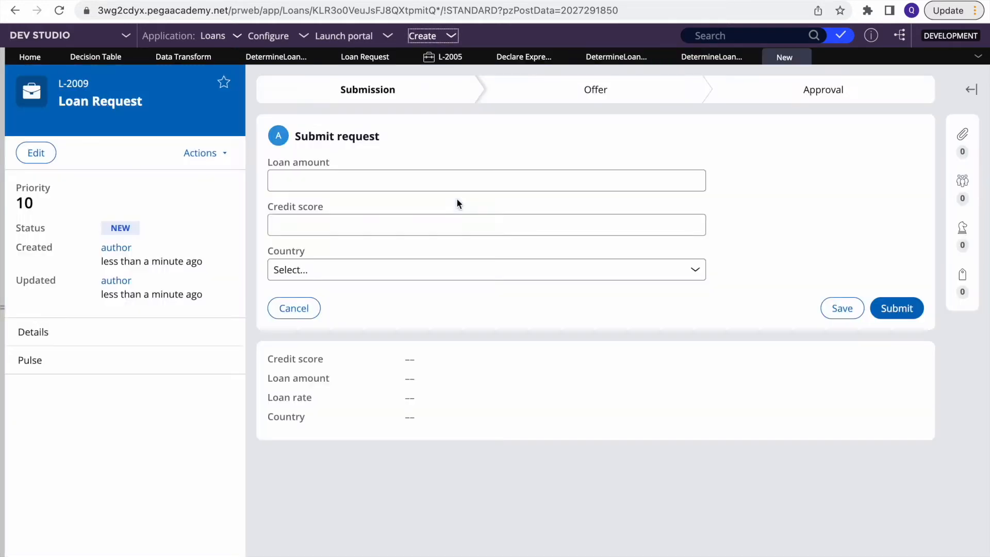
pyautogui.click(281, 180)
pyautogui.write('300')
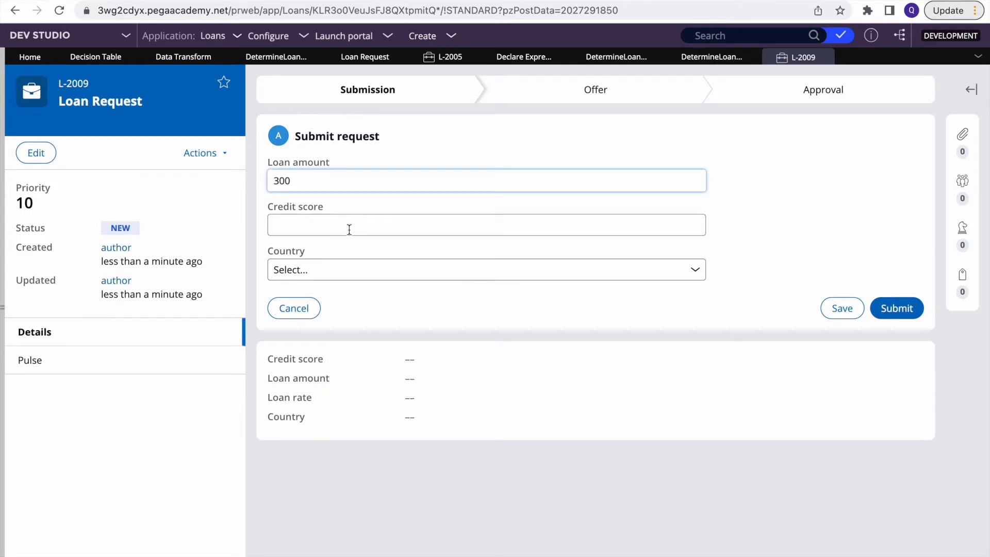
pyautogui.click(324, 231)
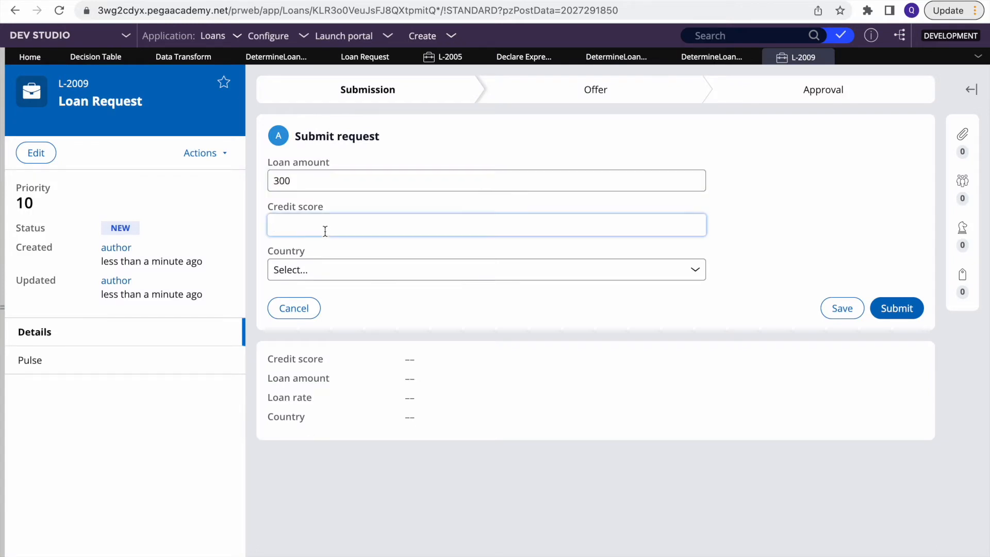
pyautogui.write('899')
pyautogui.click(897, 309)
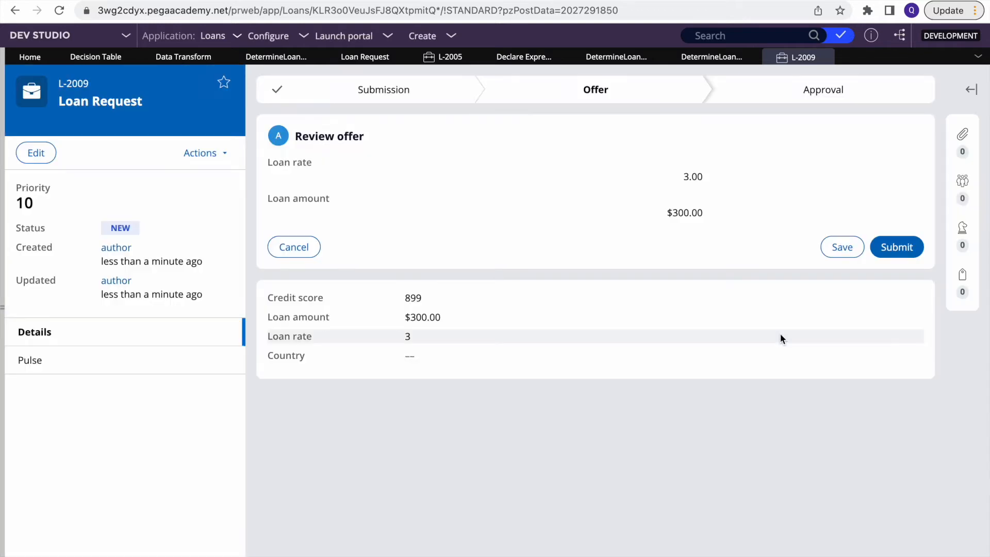
pyautogui.doubleClick(691, 178)
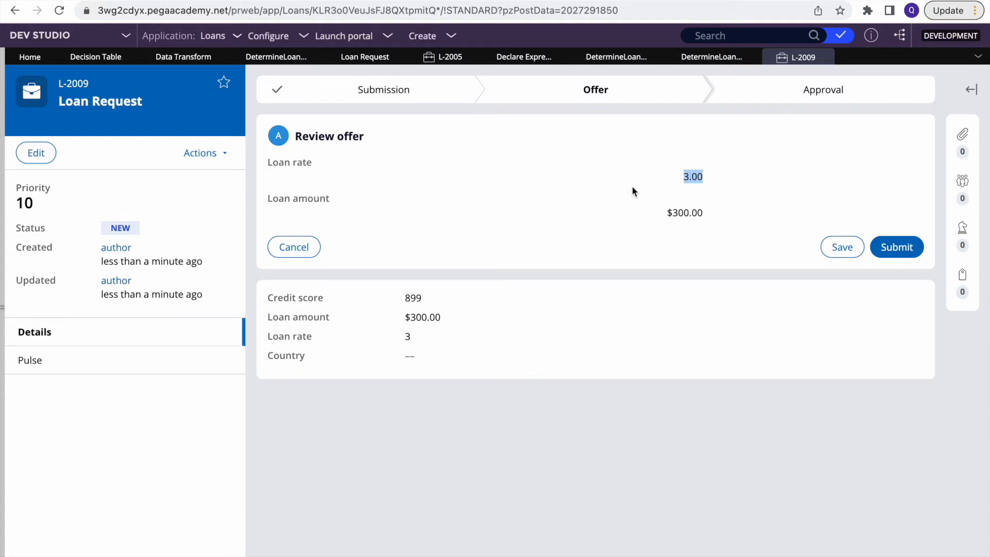
# Switch to the Word notes and review the decision table return types and usage examples, including Single Value, List Value and From Flow
pyautogui.press('F4')
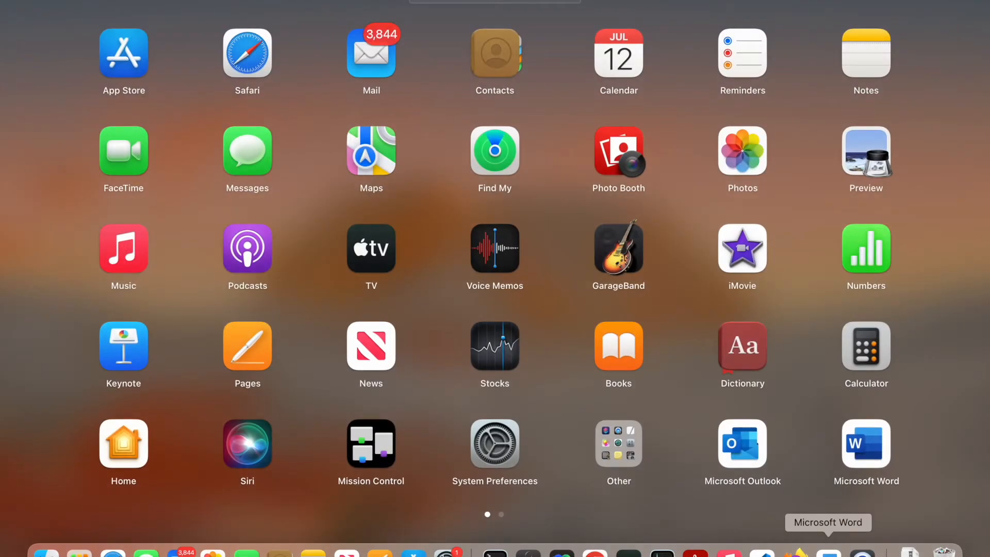
pyautogui.click(828, 550)
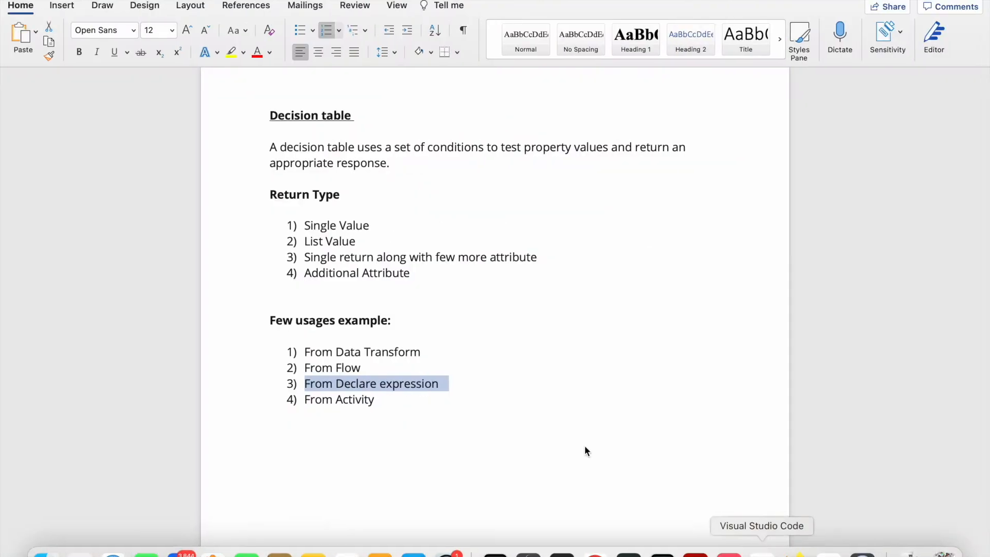
pyautogui.doubleClick(382, 355)
pyautogui.click(382, 355)
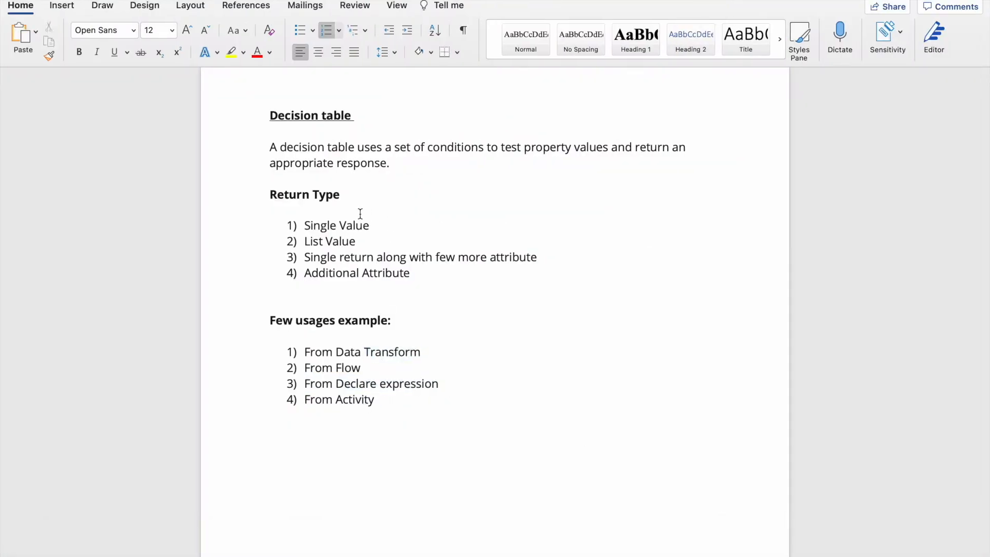
pyautogui.tripleClick(328, 225)
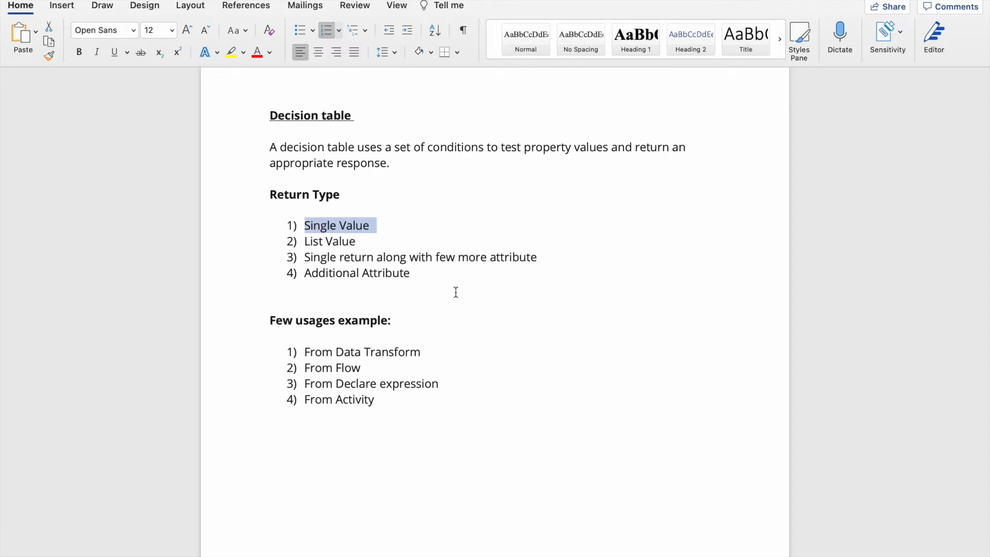
pyautogui.tripleClick(324, 241)
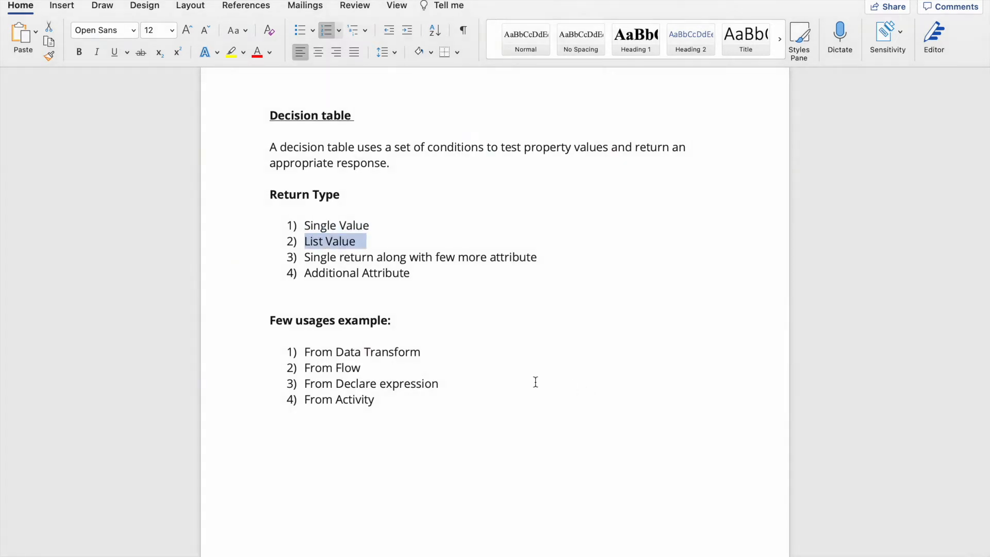
pyautogui.doubleClick(335, 240)
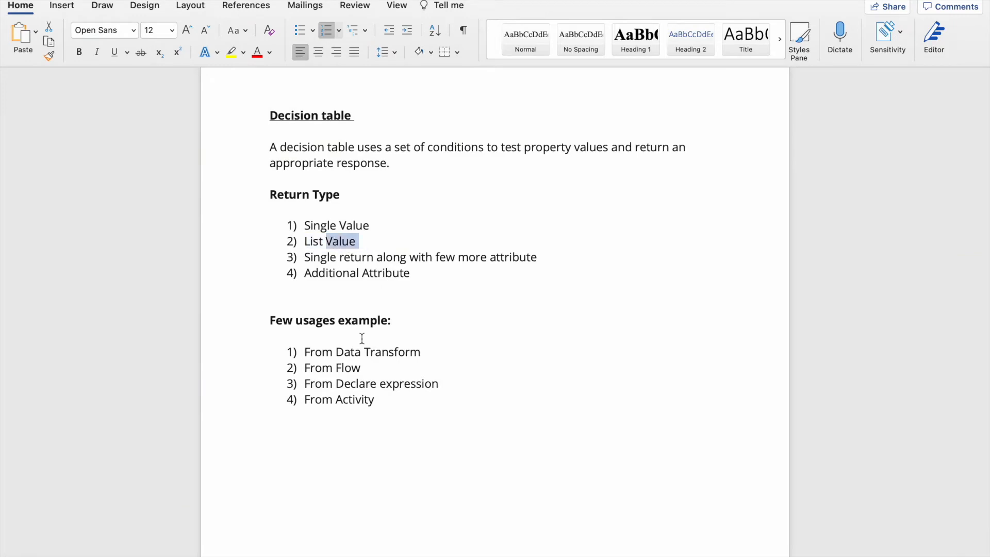
pyautogui.tripleClick(334, 369)
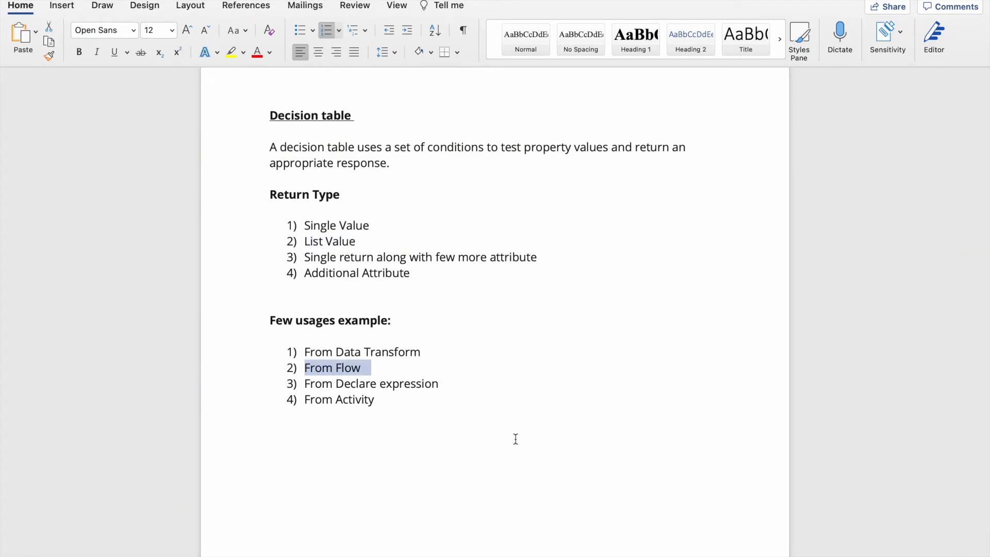
# Switch back to Dev Studio in Chrome and close the new Loan Request case
pyautogui.press('F4')
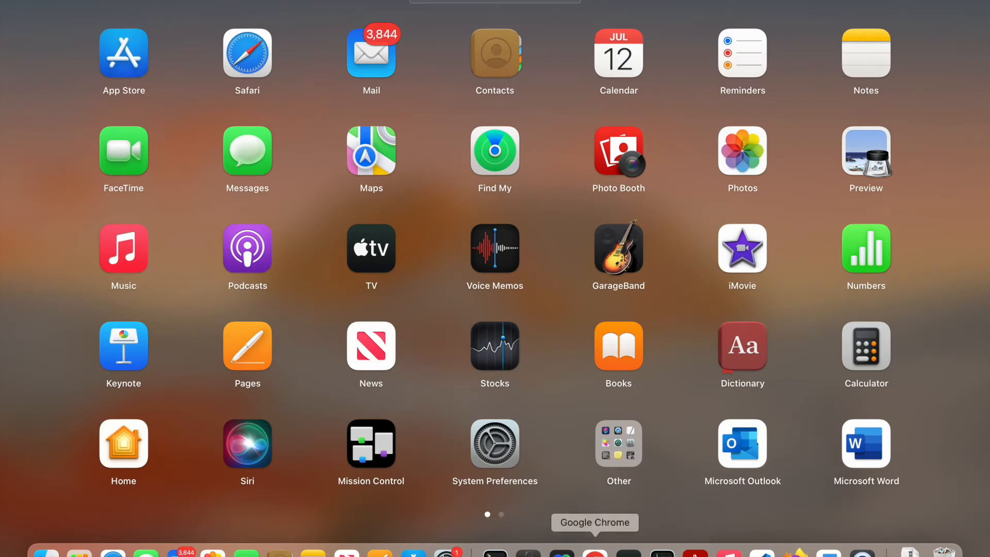
pyautogui.click(595, 554)
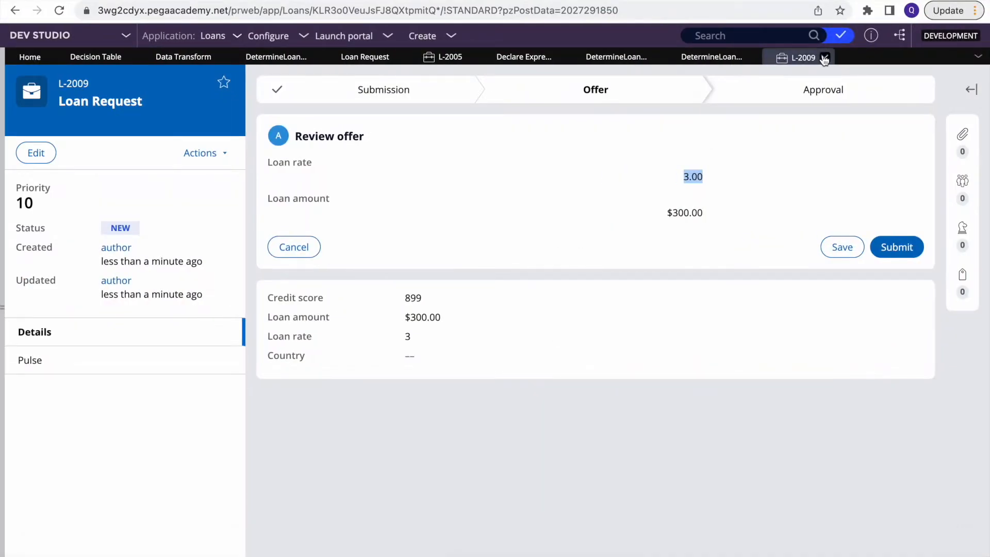
pyautogui.click(824, 59)
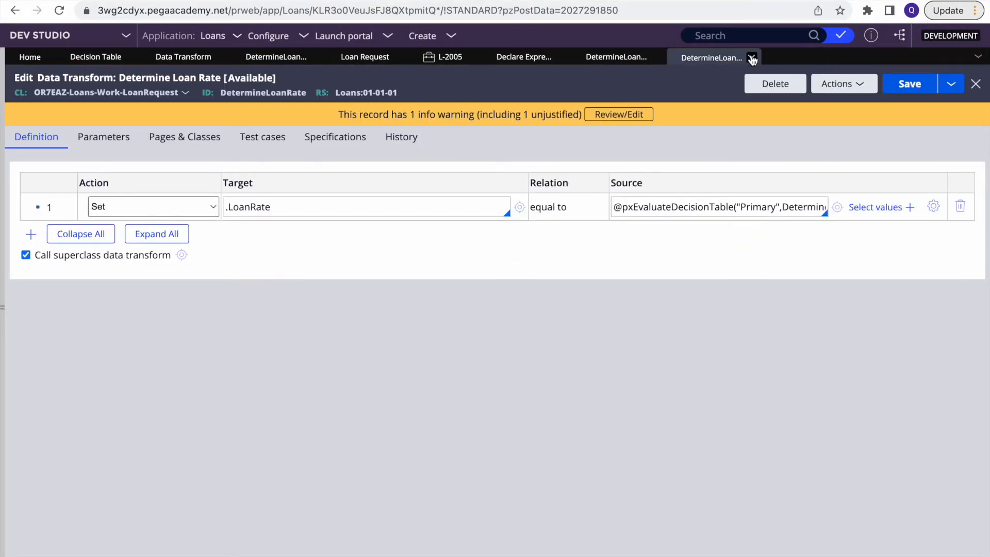
# Close the Determine Loan Rate data transform and the DetermineLoanRate1 decision table
pyautogui.click(752, 59)
pyautogui.click(827, 159)
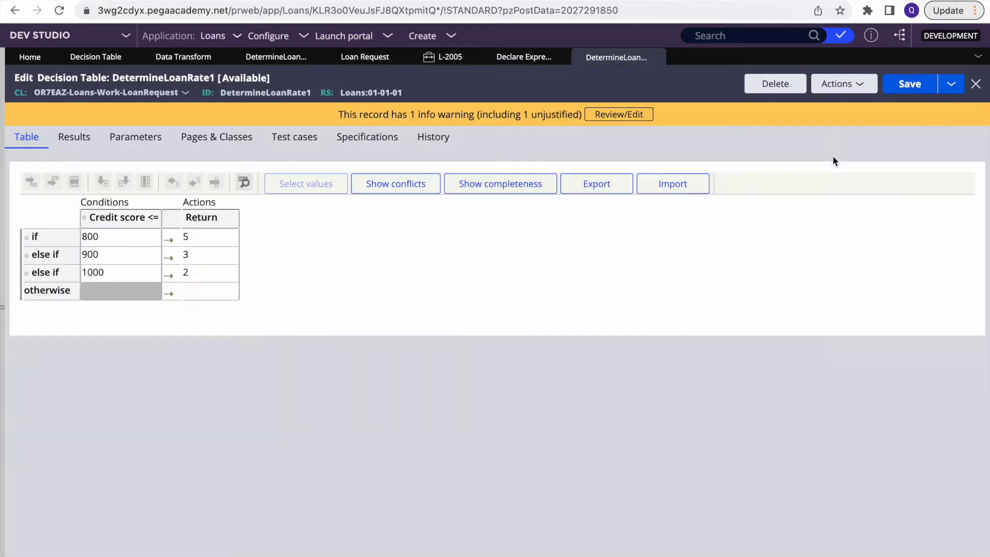
pyautogui.click(657, 58)
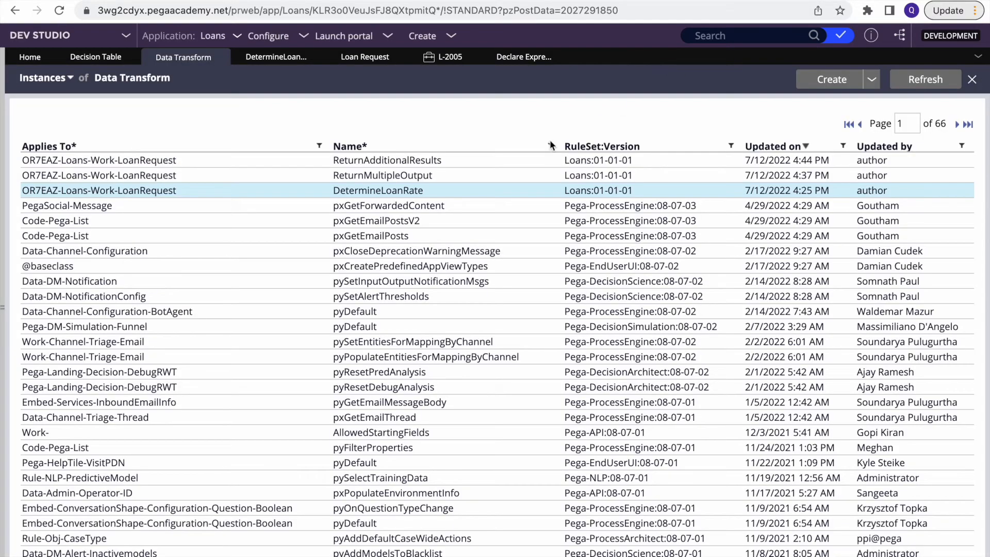
# Open the ReturnMultipleOutput decision table and the ReturnMultipleOutput data transform from their instance lists
pyautogui.click(79, 57)
pyautogui.click(359, 175)
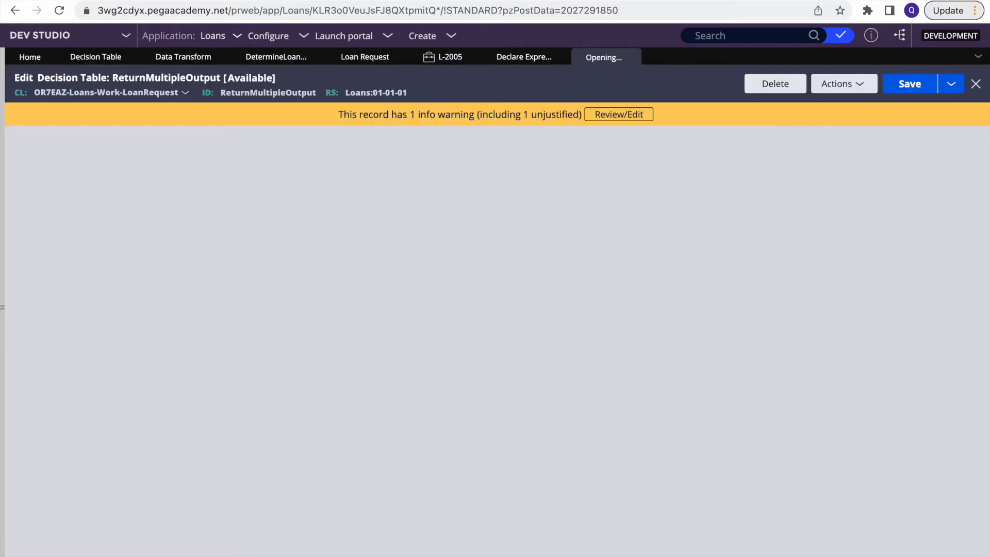
pyautogui.click(183, 57)
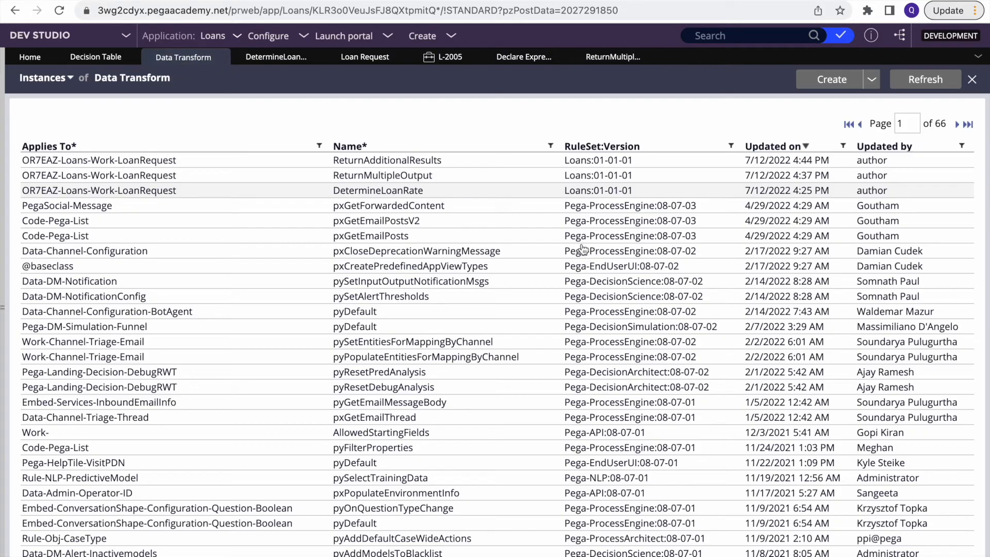
pyautogui.click(383, 176)
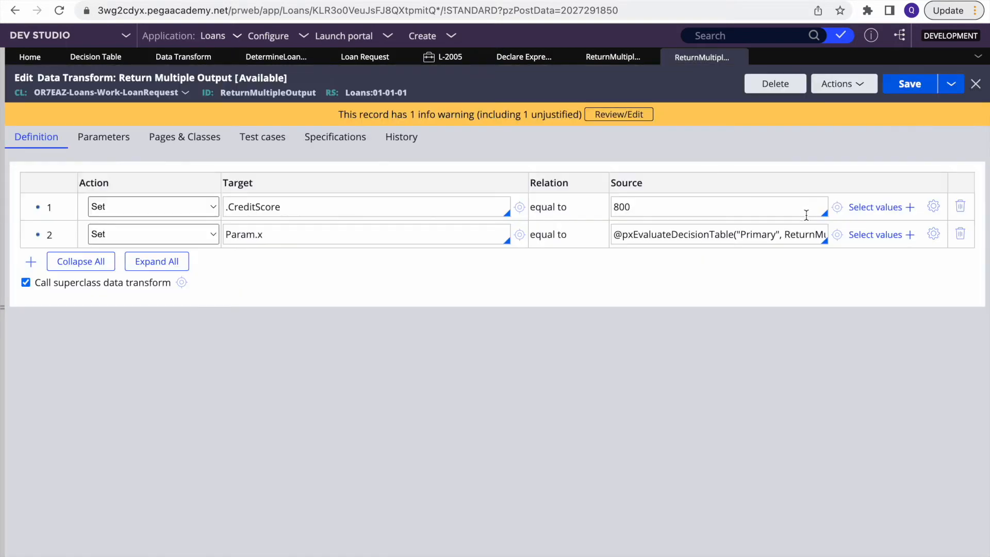
# Examine the ReturnMultipleOutput decision table's rows and result options, and compare its layout with the DetermineLoanRate decision table
pyautogui.click(645, 56)
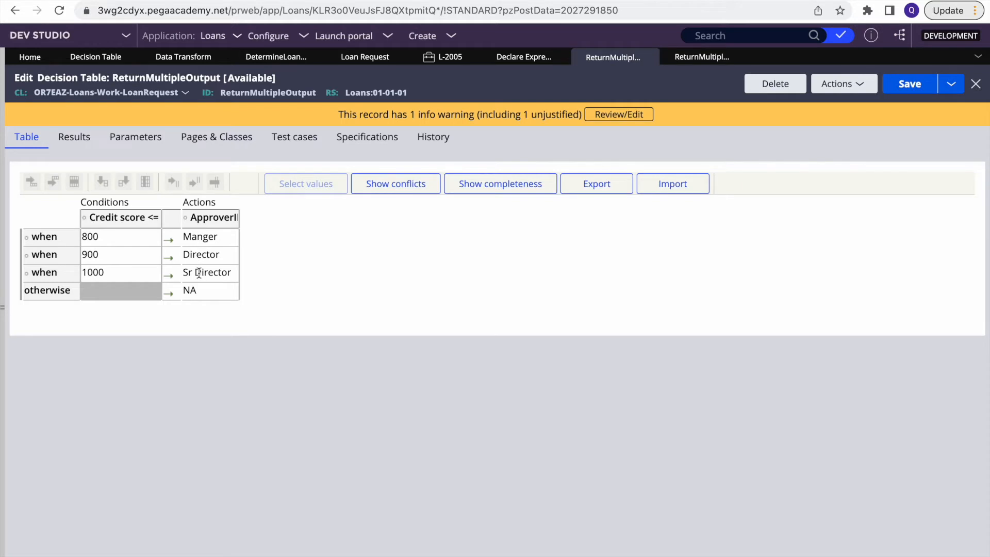
pyautogui.click(77, 140)
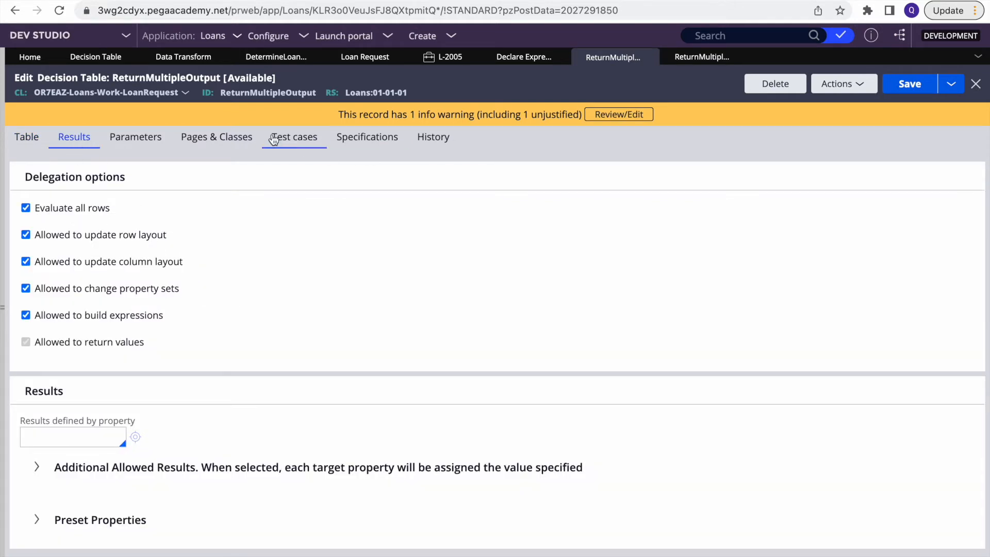
pyautogui.click(18, 148)
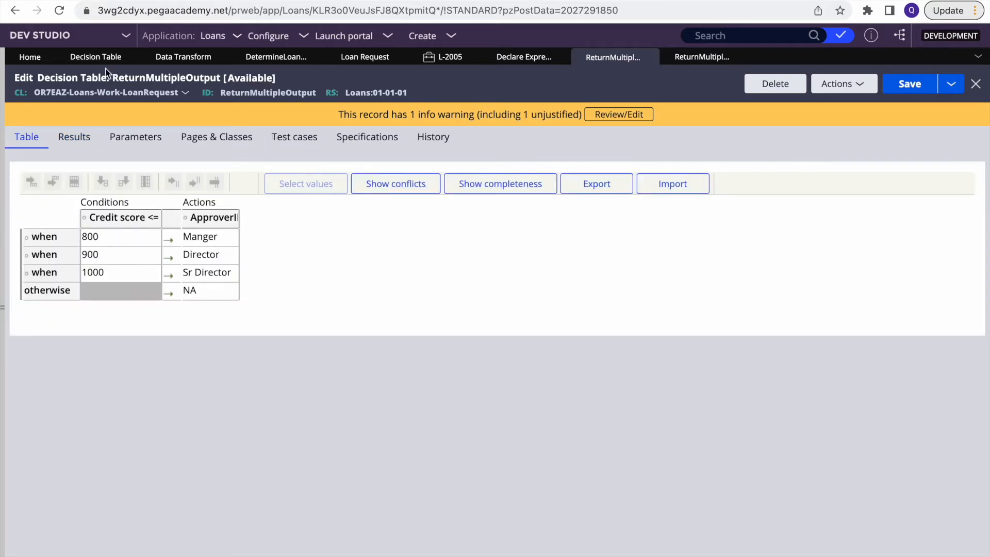
pyautogui.click(96, 57)
pyautogui.click(362, 192)
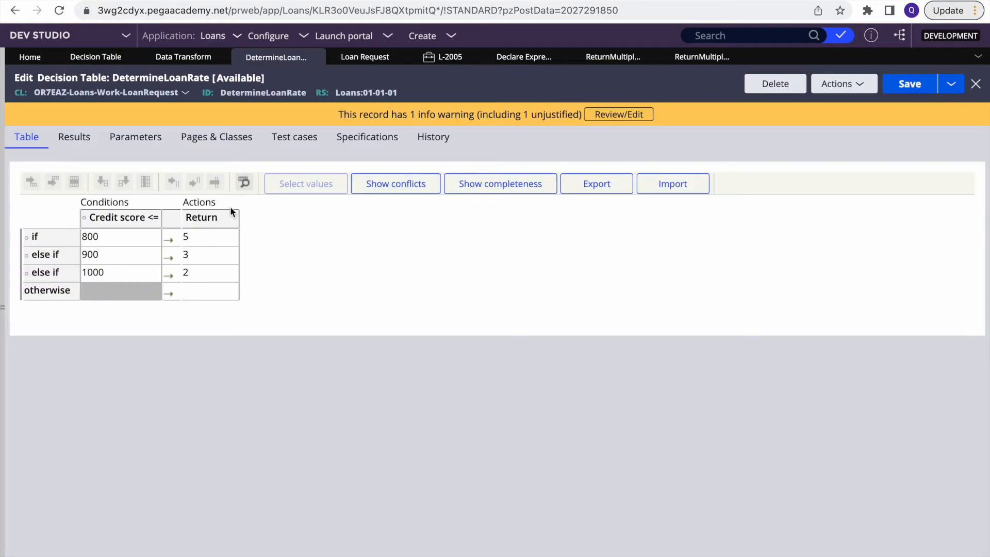
pyautogui.click(612, 56)
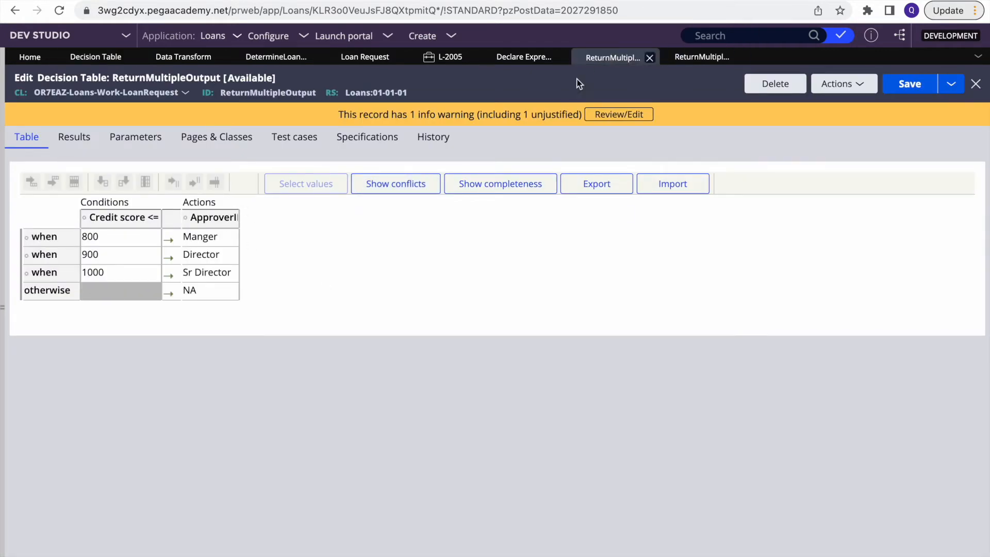
# In the property settings of the ReturnMultipleOutput table's ApproverID action column, shorten the property reference to .ApprovalList
pyautogui.click(203, 218)
pyautogui.doubleClick(221, 232)
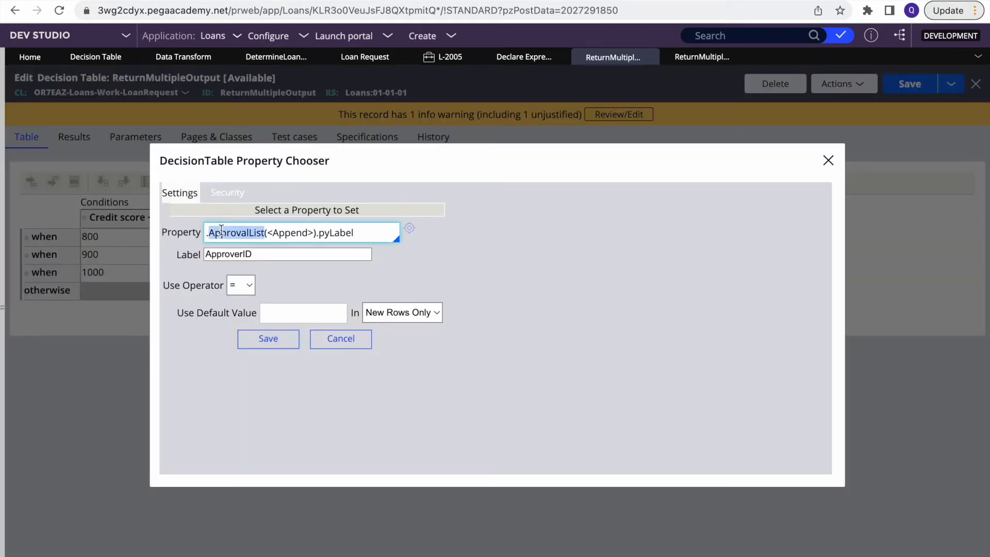
pyautogui.click(227, 233)
pyautogui.doubleClick(227, 233)
pyautogui.doubleClick(229, 232)
pyautogui.click(365, 232)
pyautogui.press('BackSpace')
pyautogui.press('BackSpace')
pyautogui.press('BackSpace')
pyautogui.press('BackSpace')
pyautogui.press('BackSpace')
pyautogui.press('BackSpace')
pyautogui.press('BackSpace')
pyautogui.press('BackSpace')
pyautogui.press('BackSpace')
pyautogui.press('BackSpace')
pyautogui.press('BackSpace')
pyautogui.press('BackSpace')
pyautogui.press('BackSpace')
pyautogui.press('BackSpace')
pyautogui.press('BackSpace')
pyautogui.press('BackSpace')
pyautogui.press('BackSpace')
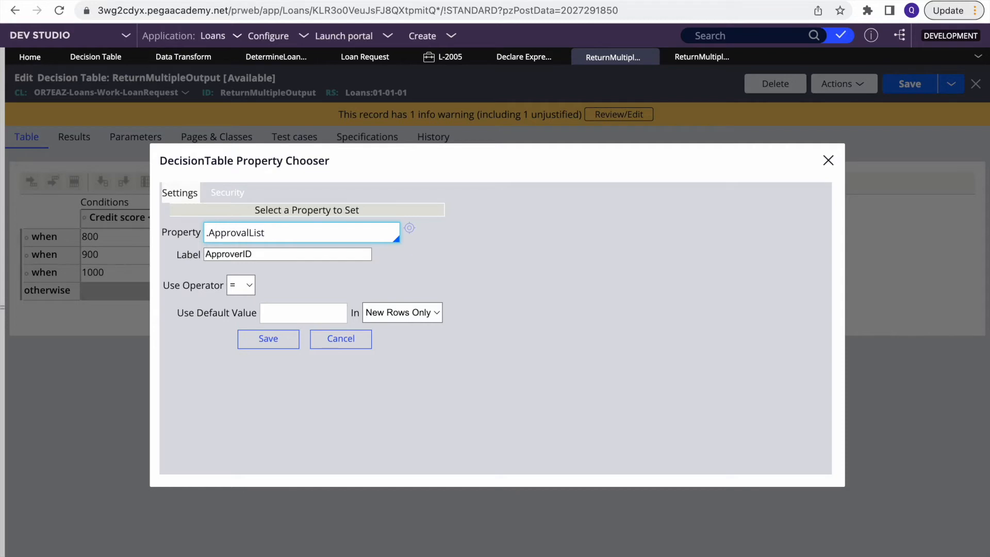
# Open the ApprovalList property rule, check its property type and page definition, and close it together with the property chooser
pyautogui.click(411, 228)
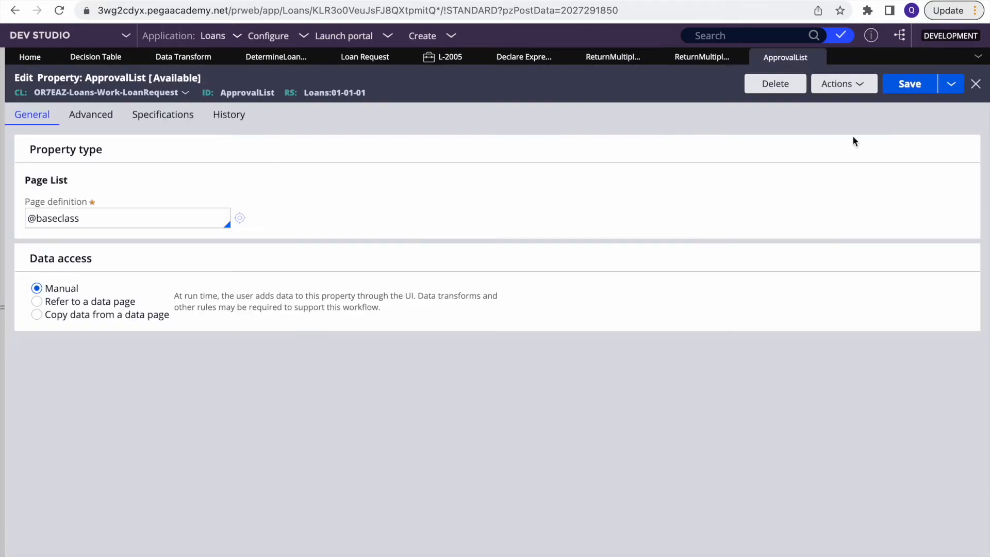
pyautogui.doubleClick(69, 219)
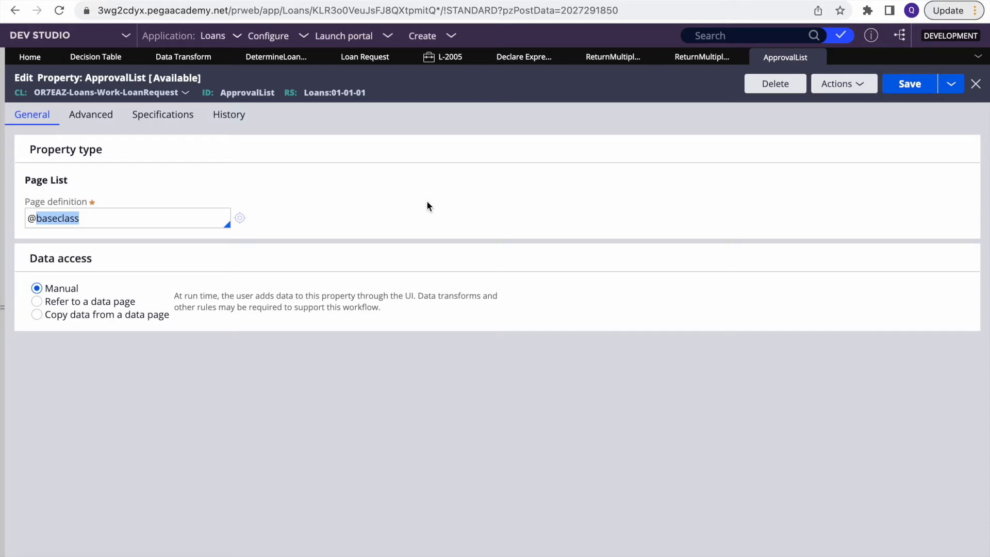
pyautogui.click(817, 57)
pyautogui.click(828, 160)
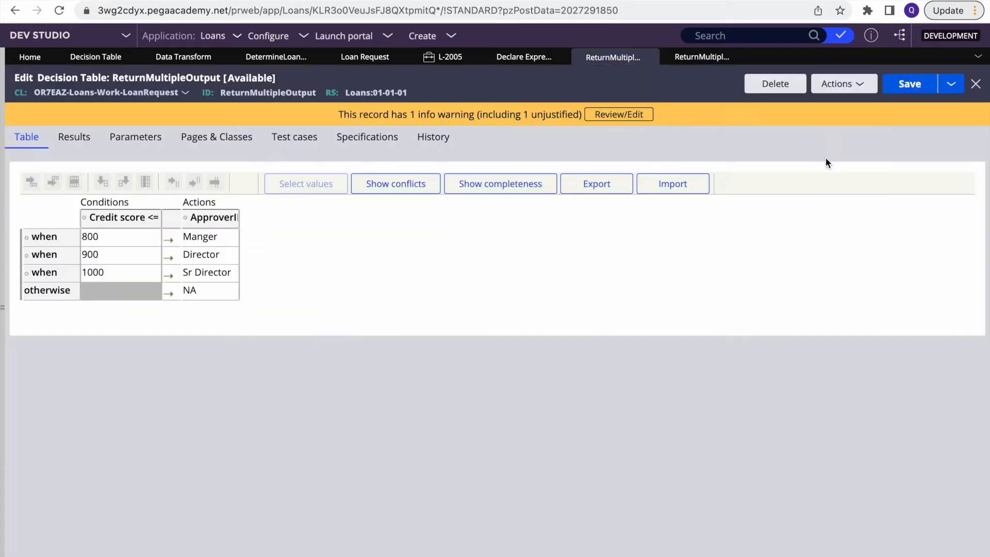
# Review the ApproverID action column's target property and label, and leave the property settings without saving
pyautogui.click(211, 218)
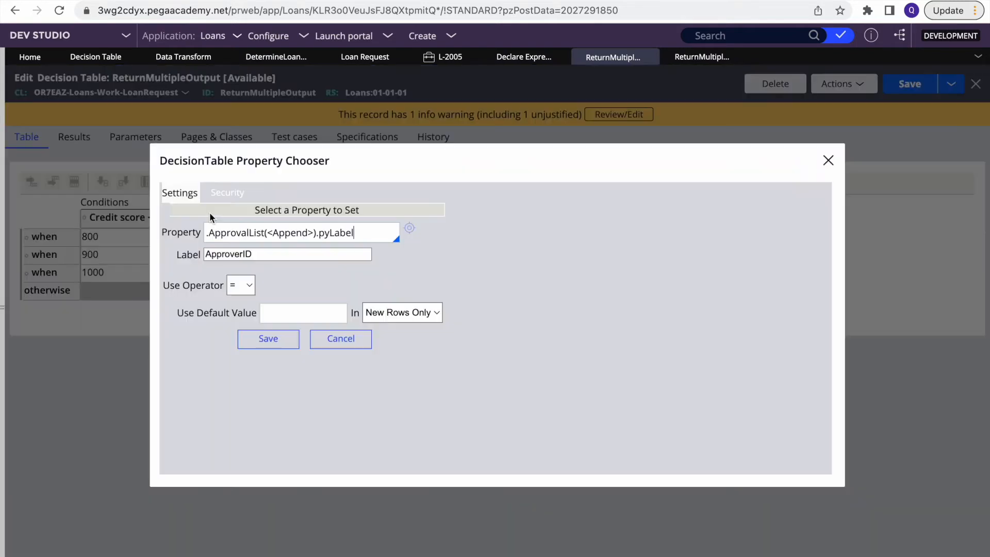
pyautogui.doubleClick(242, 234)
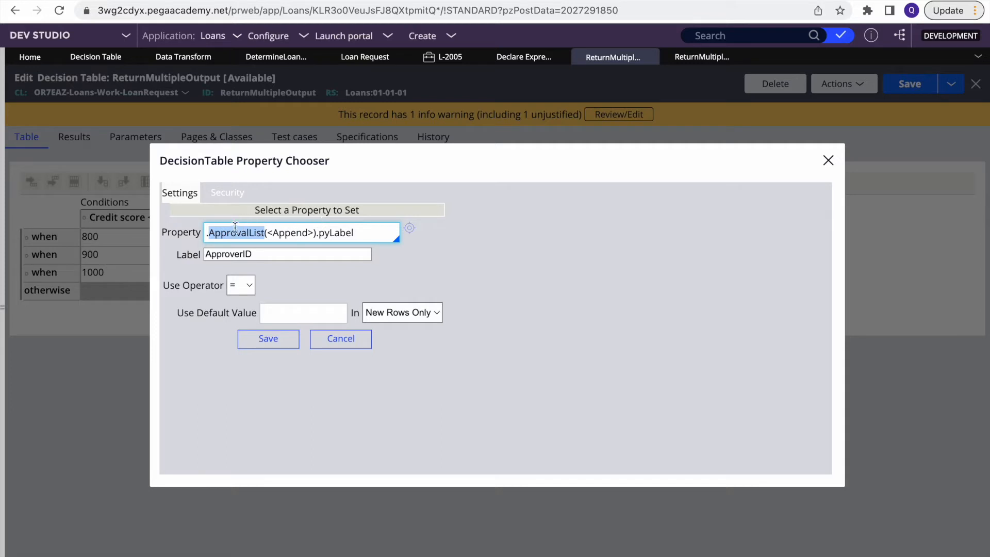
pyautogui.doubleClick(333, 234)
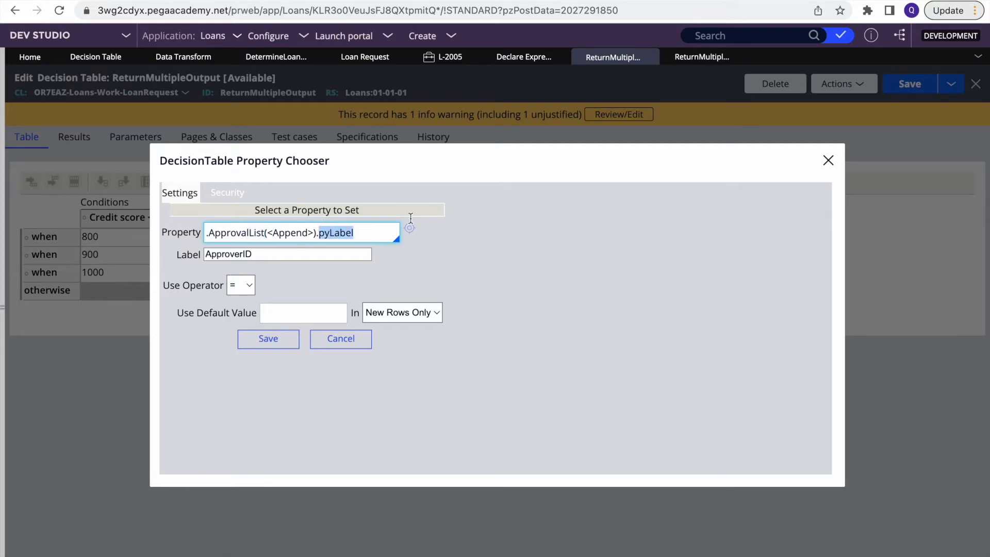
pyautogui.doubleClick(242, 259)
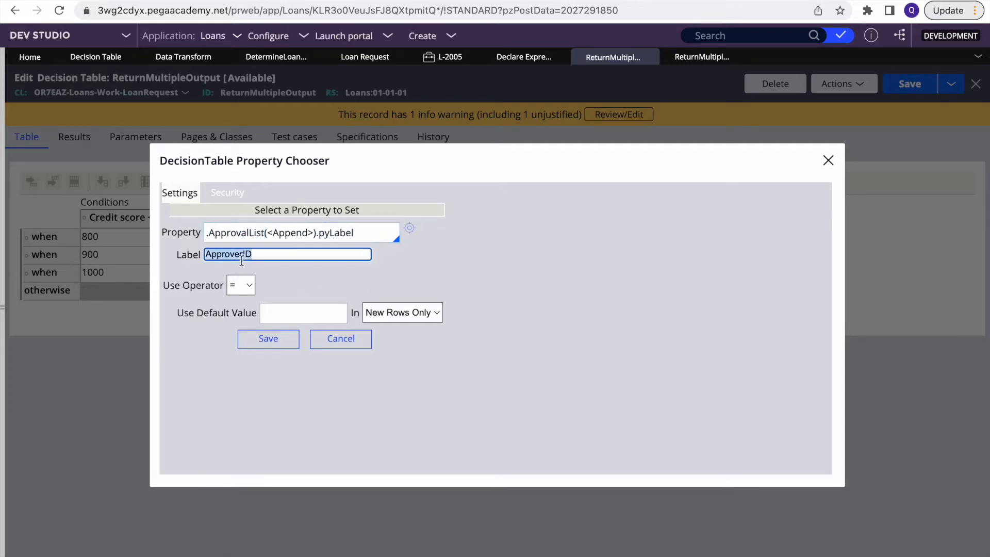
pyautogui.click(355, 349)
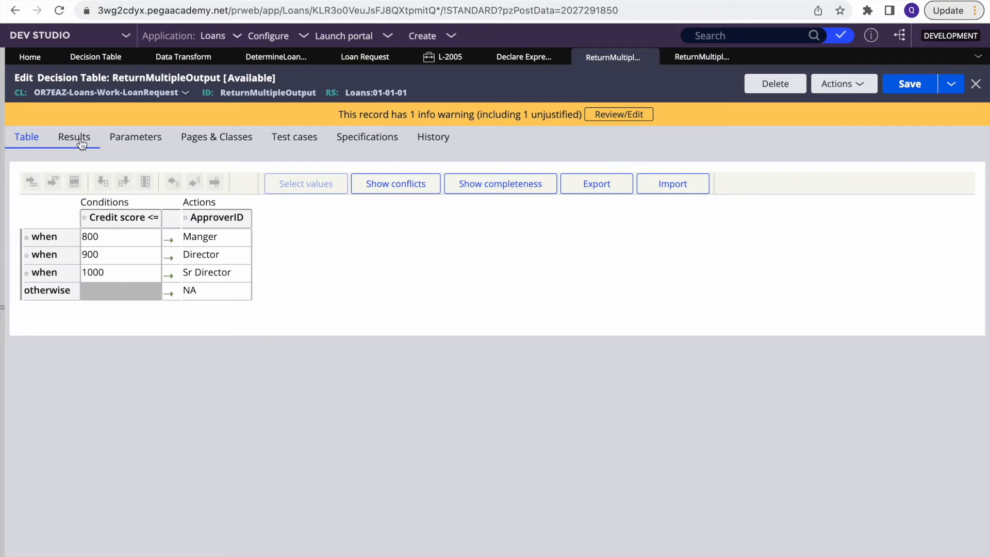
# Check the Return Multiple Output data transform's rows again and close the record
pyautogui.click(701, 57)
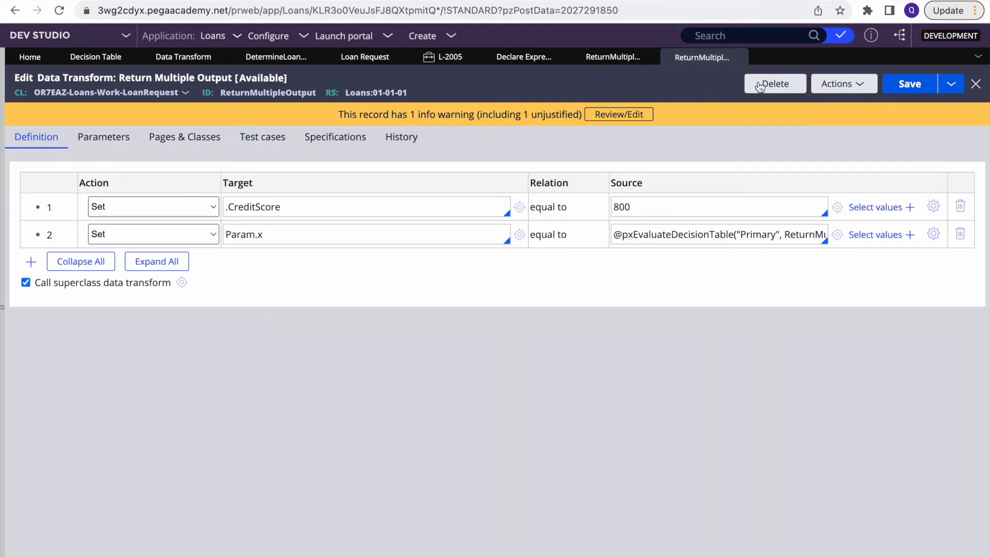
pyautogui.click(523, 58)
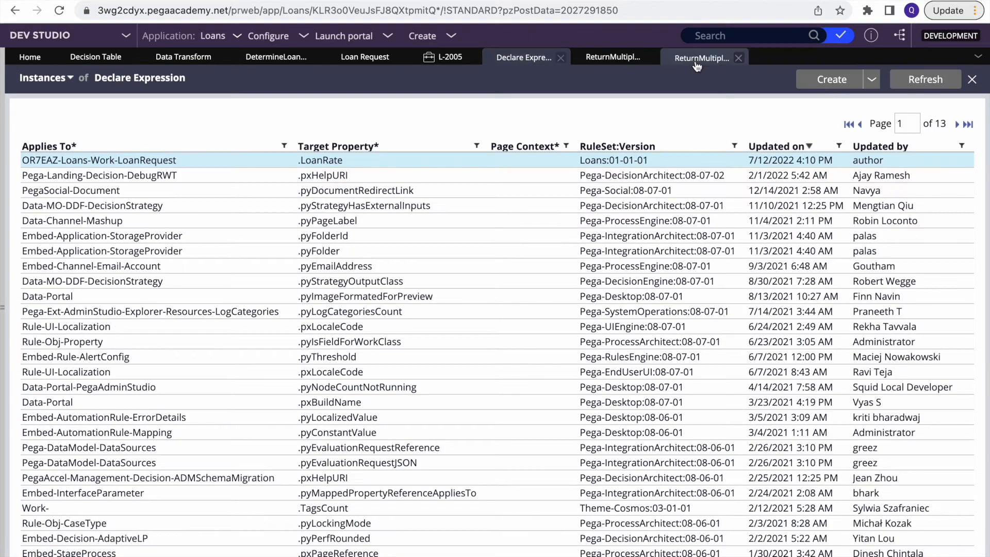
pyautogui.click(736, 58)
pyautogui.click(736, 58)
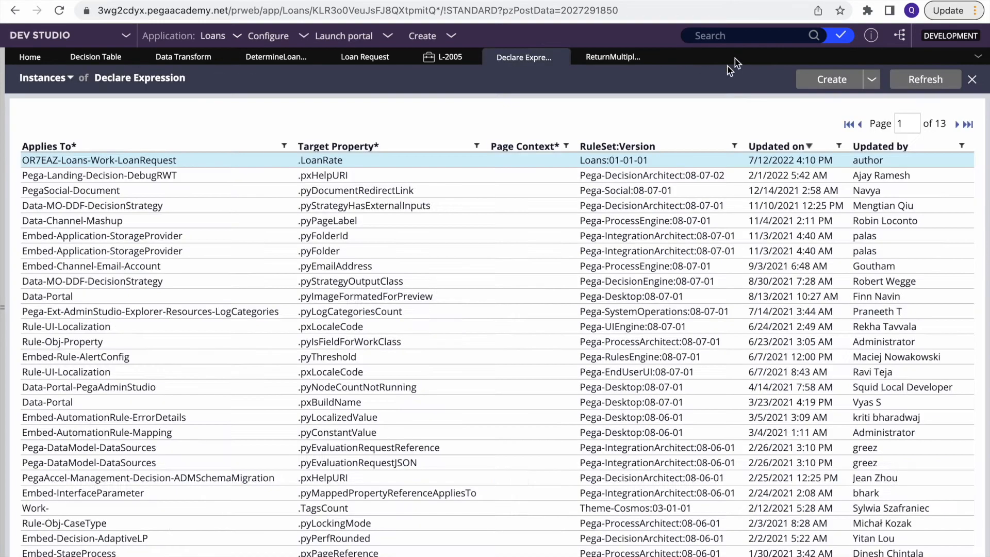
# Reopen the DetermineLoanRate decision table and examine its Evaluate all rows option and first credit score condition
pyautogui.click(95, 56)
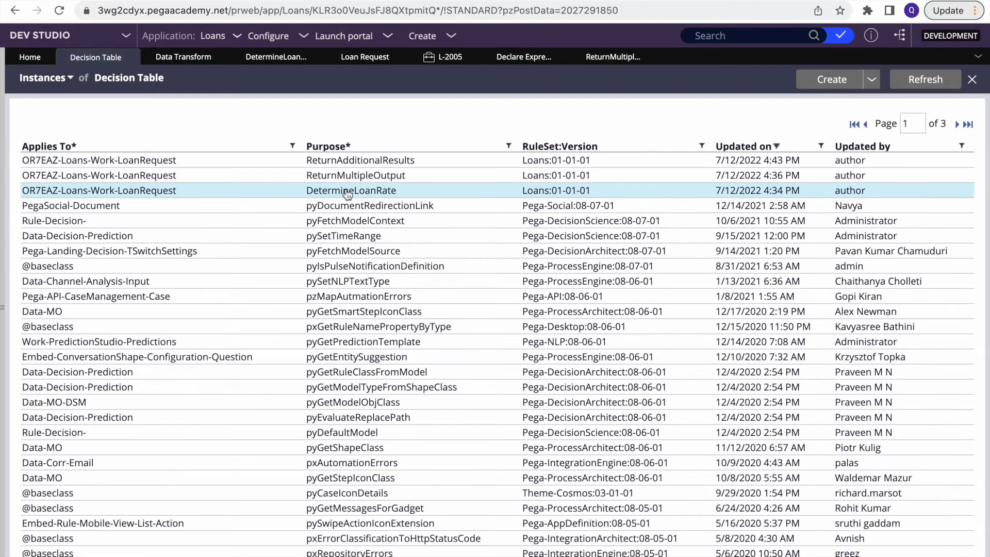
pyautogui.click(345, 192)
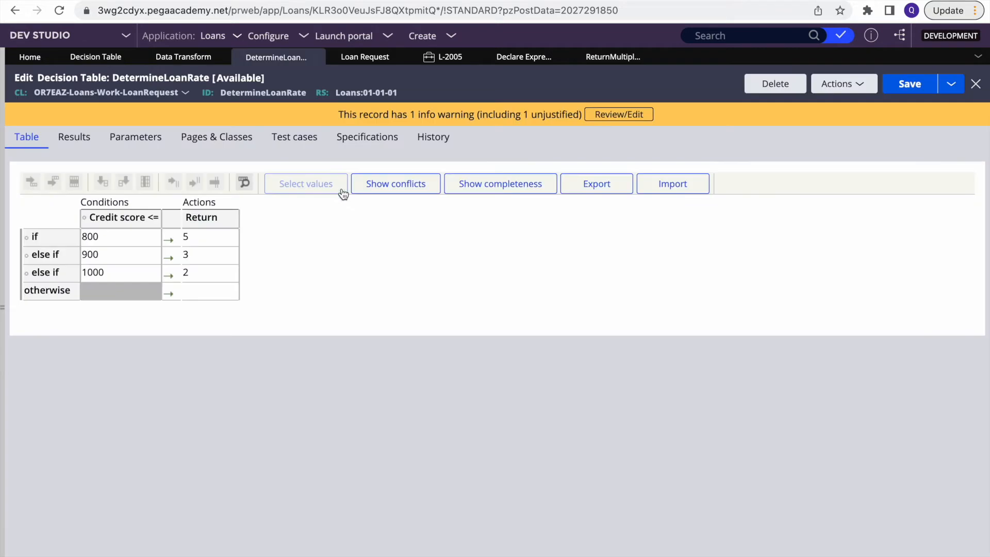
pyautogui.click(78, 138)
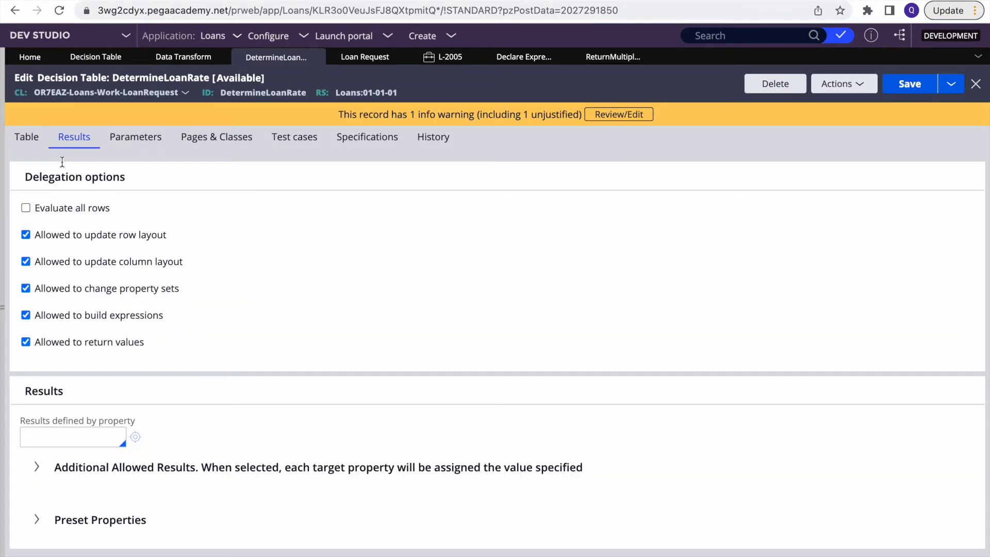
pyautogui.click(31, 137)
pyautogui.click(109, 237)
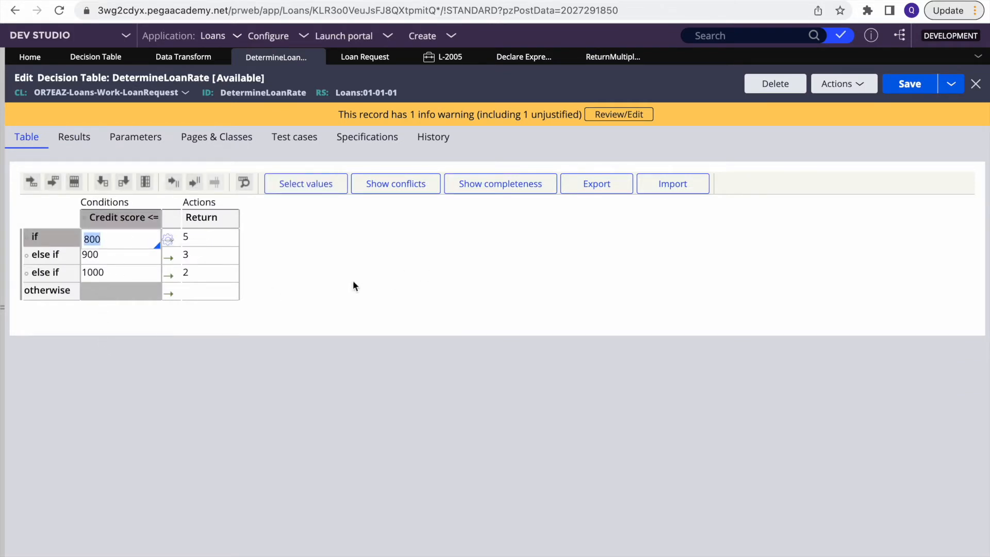
# Examine the ReturnMultipleOutput decision table's credit score conditions, result options and the ApproverID value assigned by each row
pyautogui.click(618, 61)
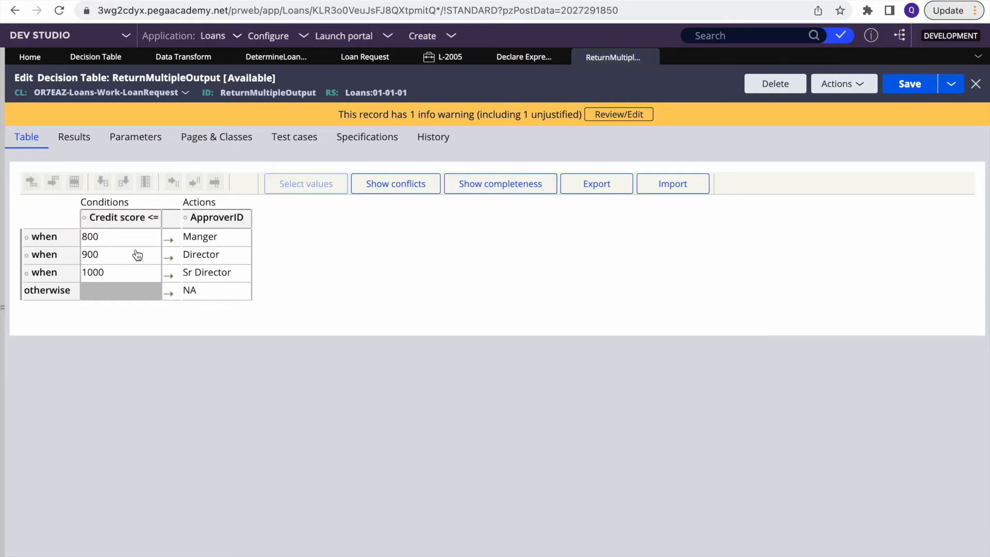
pyautogui.click(97, 256)
pyautogui.click(98, 277)
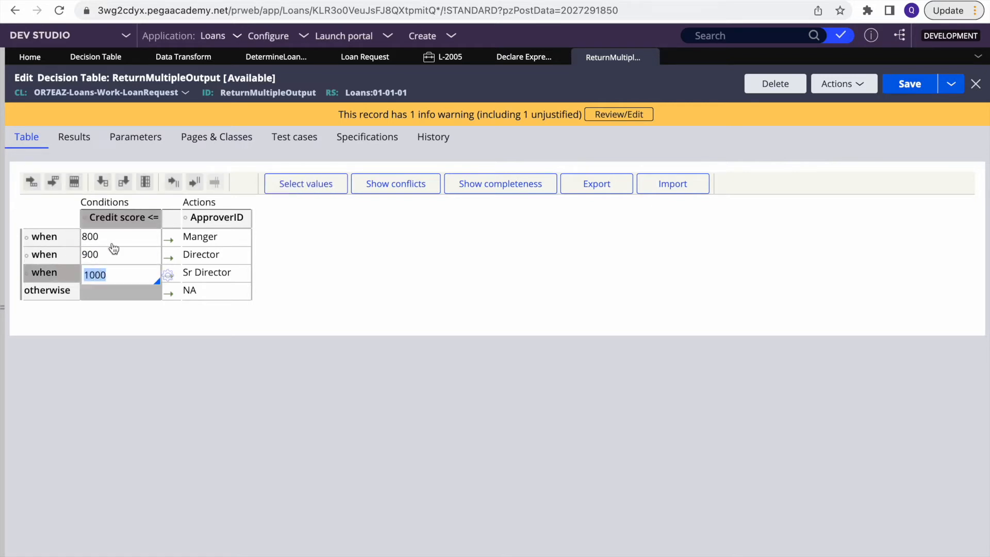
pyautogui.click(74, 136)
pyautogui.click(42, 143)
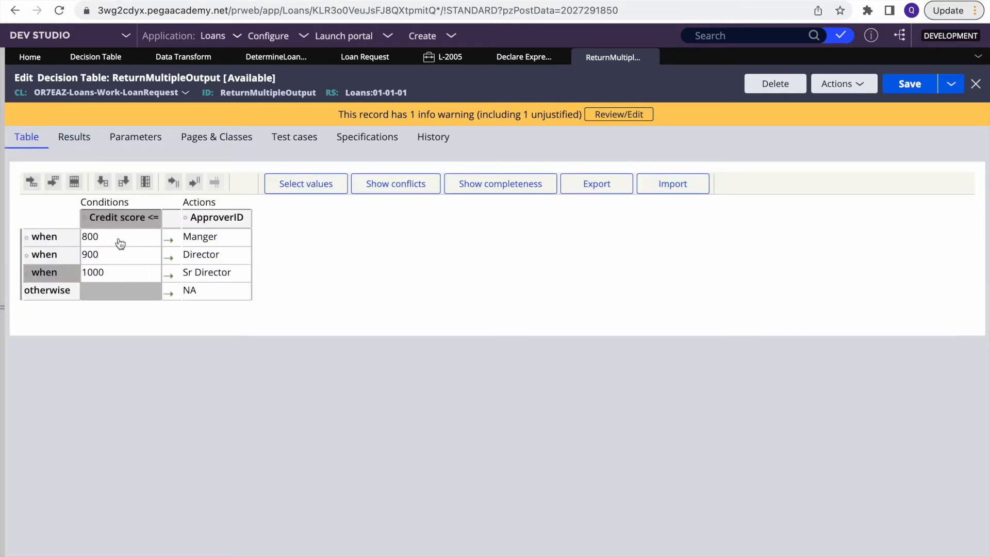
pyautogui.click(202, 239)
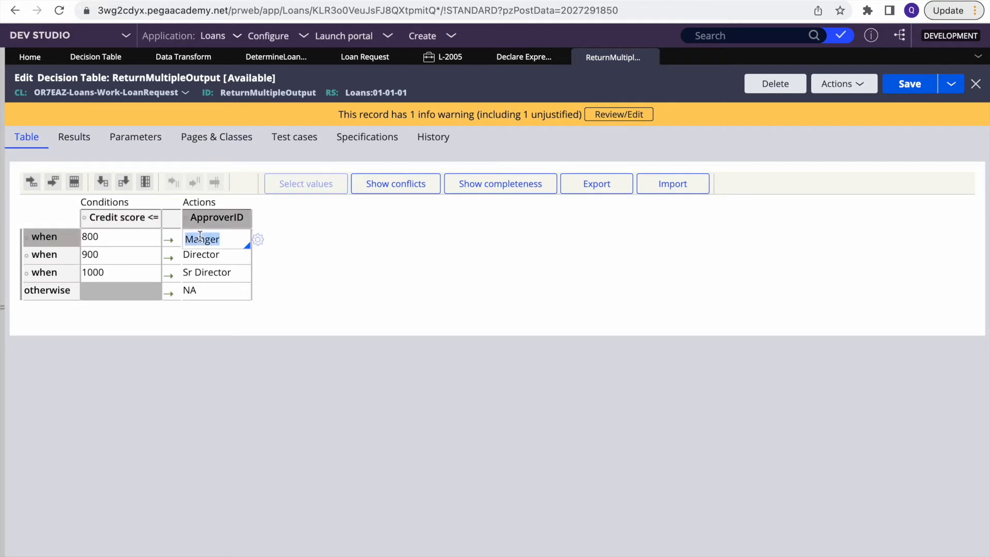
pyautogui.click(202, 256)
pyautogui.click(203, 275)
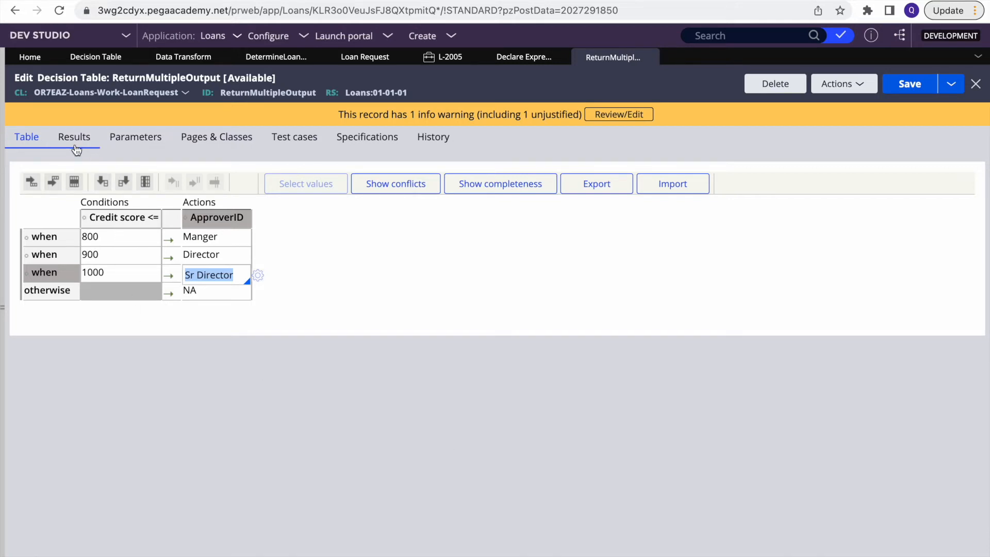
pyautogui.click(108, 238)
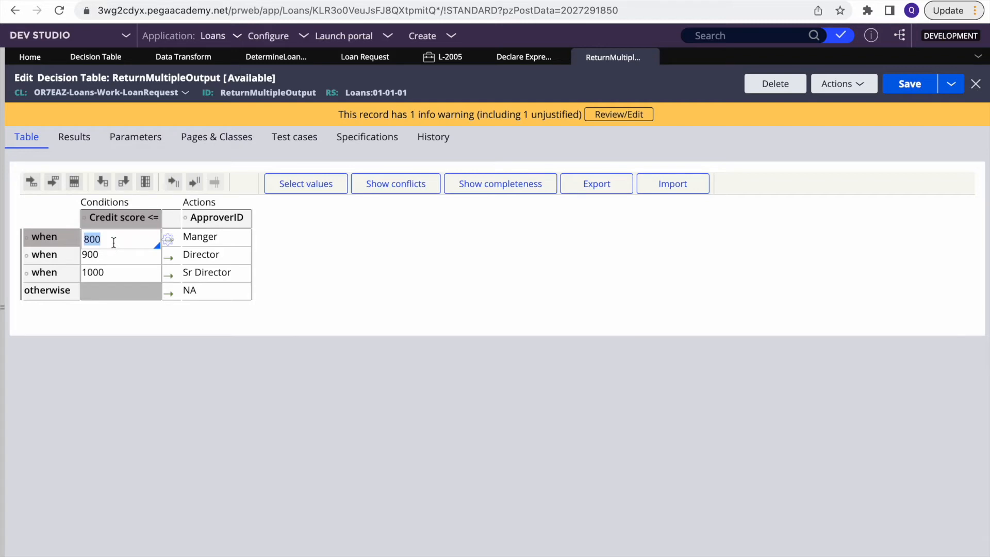
pyautogui.click(418, 346)
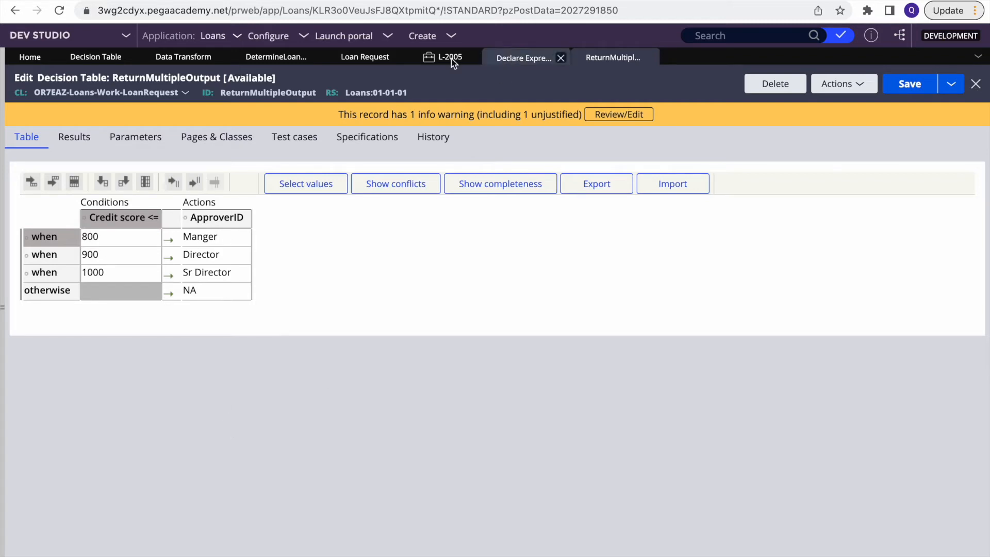
# Open the ReturnMultipleOutput data transform and examine its CreditScore row and the full decision table expression assigned to Param.x
pyautogui.click(164, 58)
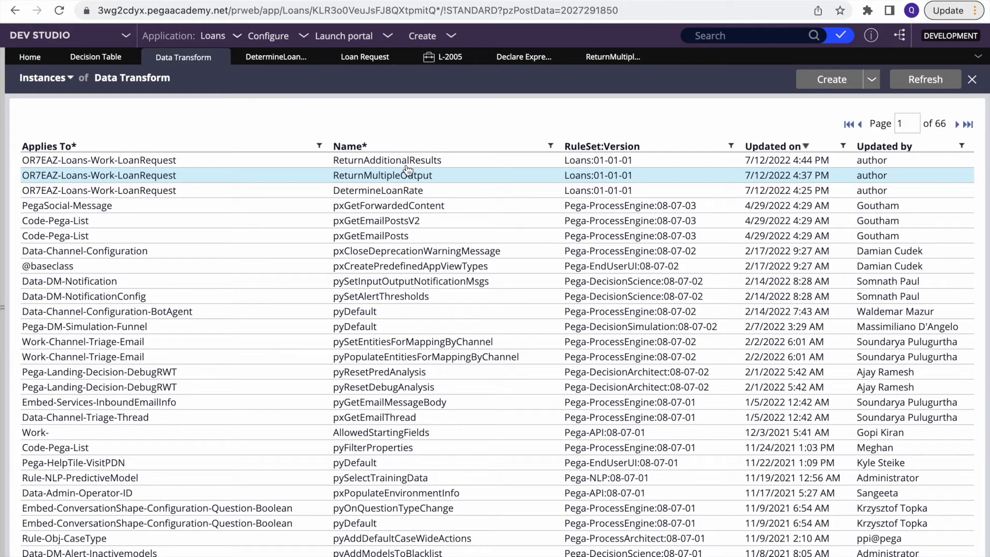
pyautogui.click(410, 117)
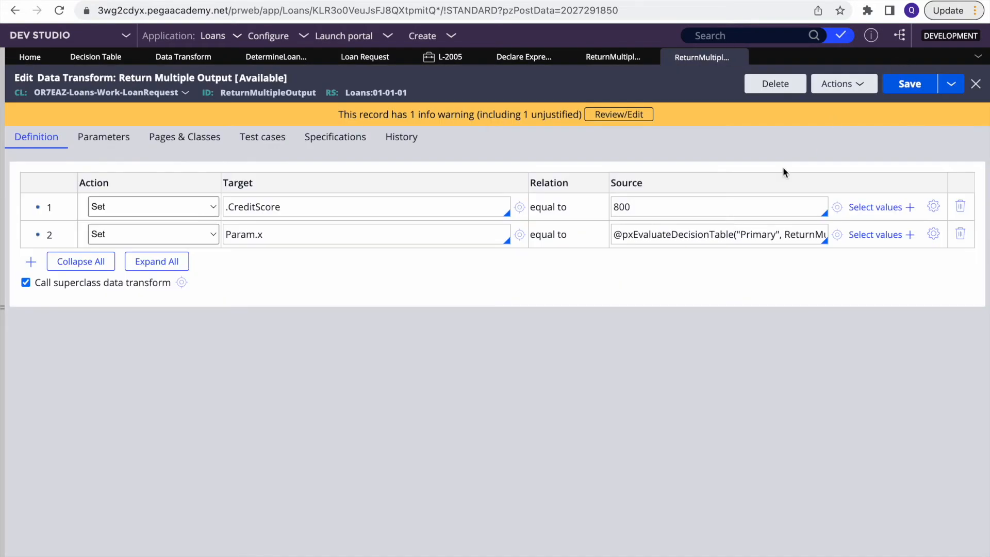
pyautogui.doubleClick(307, 202)
pyautogui.click(657, 199)
pyautogui.press('Right')
pyautogui.press('Right')
pyautogui.press('Right')
pyautogui.press('Right')
pyautogui.press('Right')
pyautogui.press('Right')
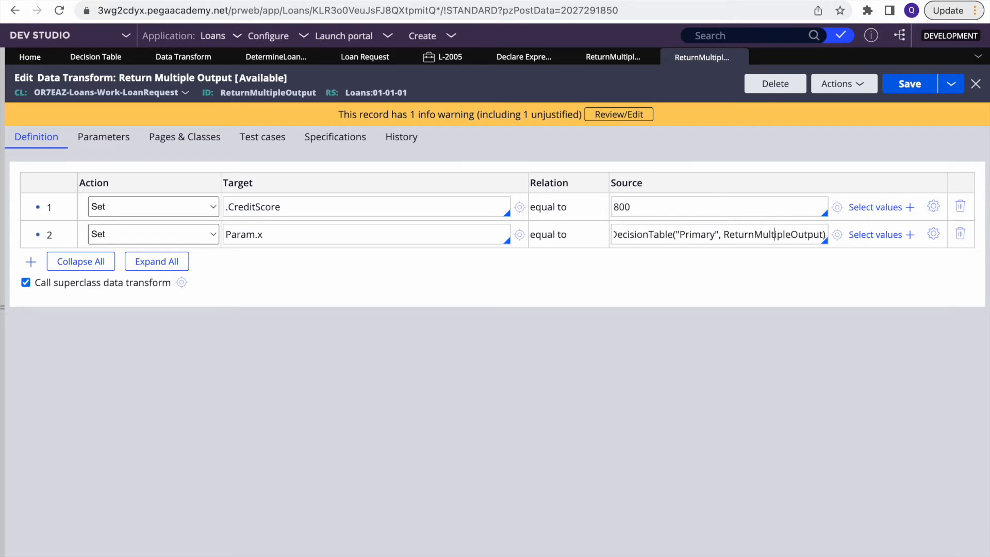
pyautogui.click(763, 232)
# Run the Return Multiple Output data transform, examine the labels in the resulting ApprovalList, and close the run windows
pyautogui.click(844, 83)
pyautogui.click(778, 106)
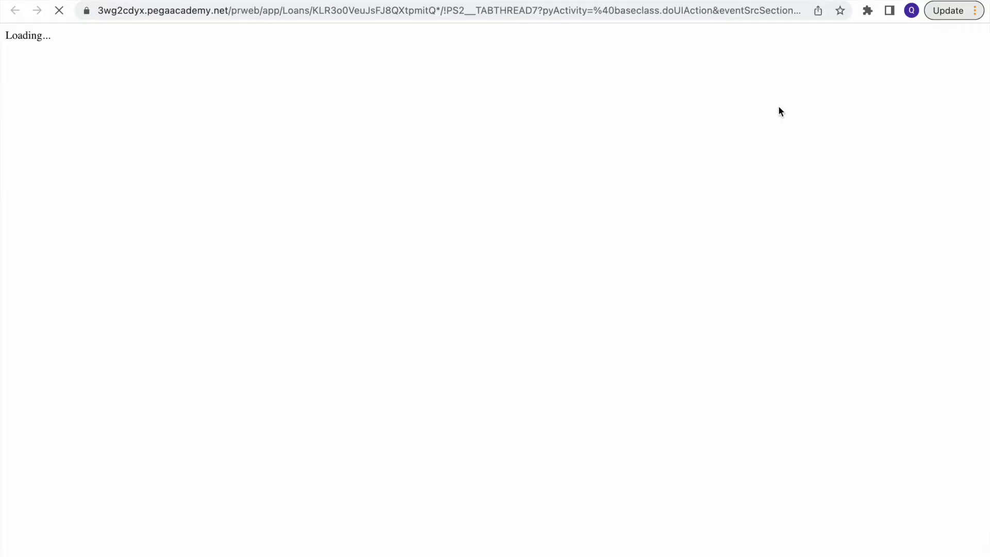
pyautogui.click(949, 40)
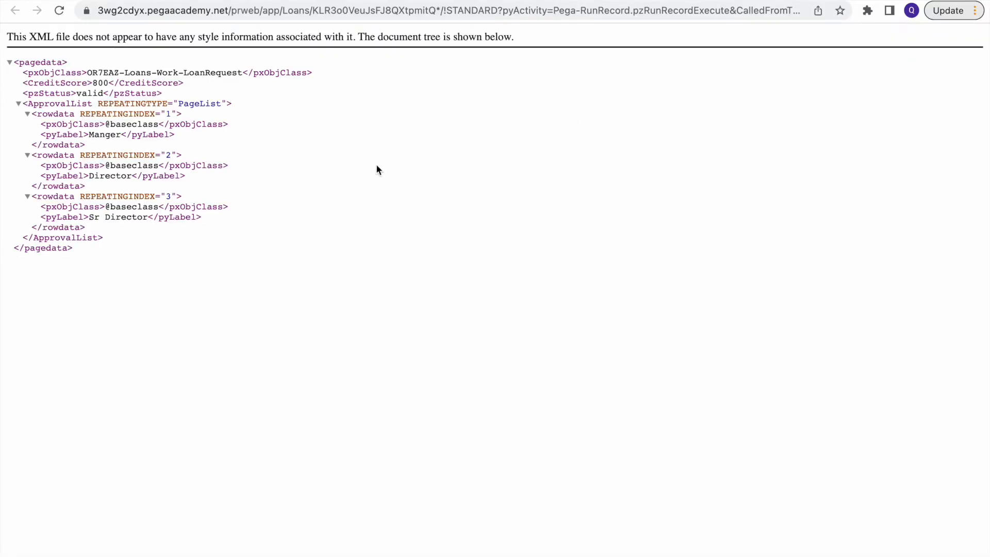
pyautogui.doubleClick(110, 135)
pyautogui.click(107, 176)
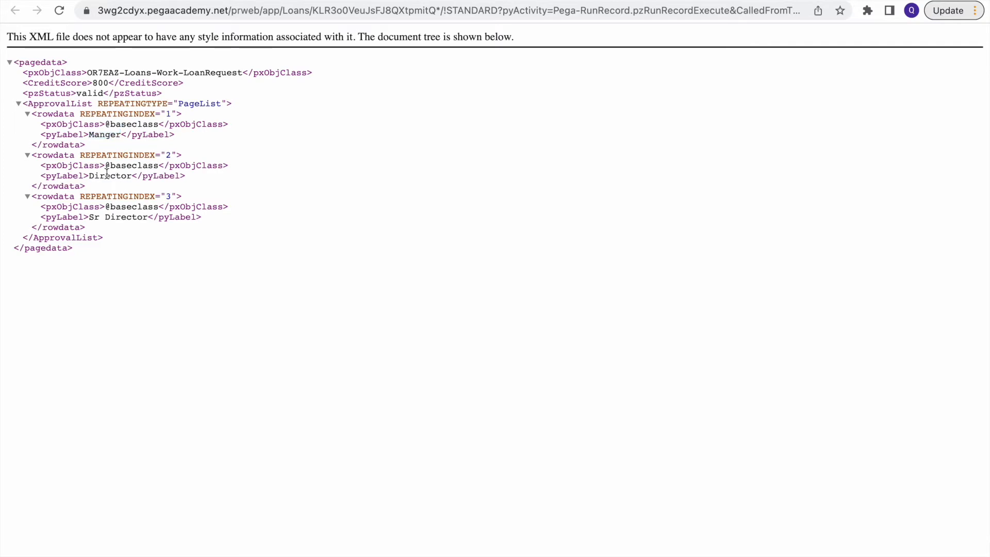
pyautogui.doubleClick(113, 217)
pyautogui.doubleClick(60, 103)
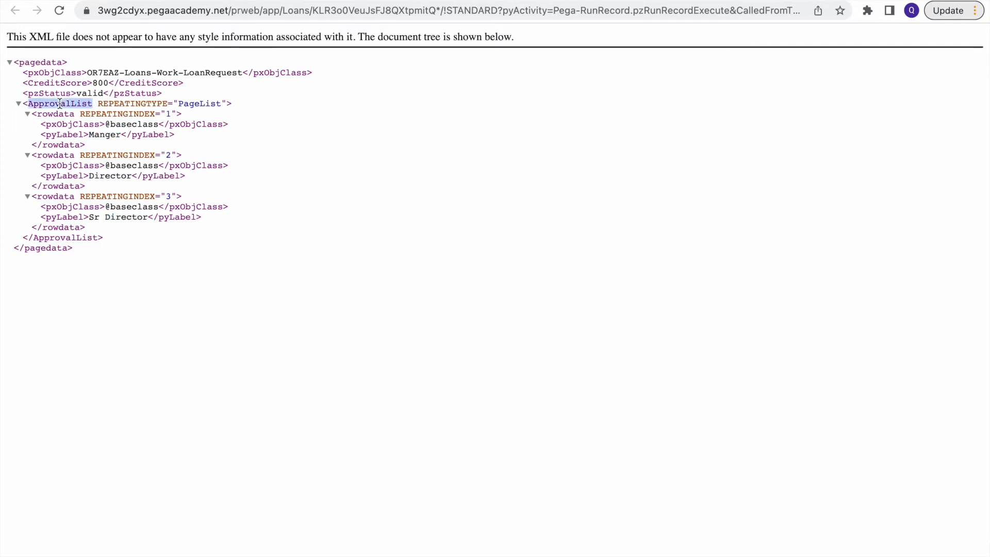
pyautogui.press('super+w')
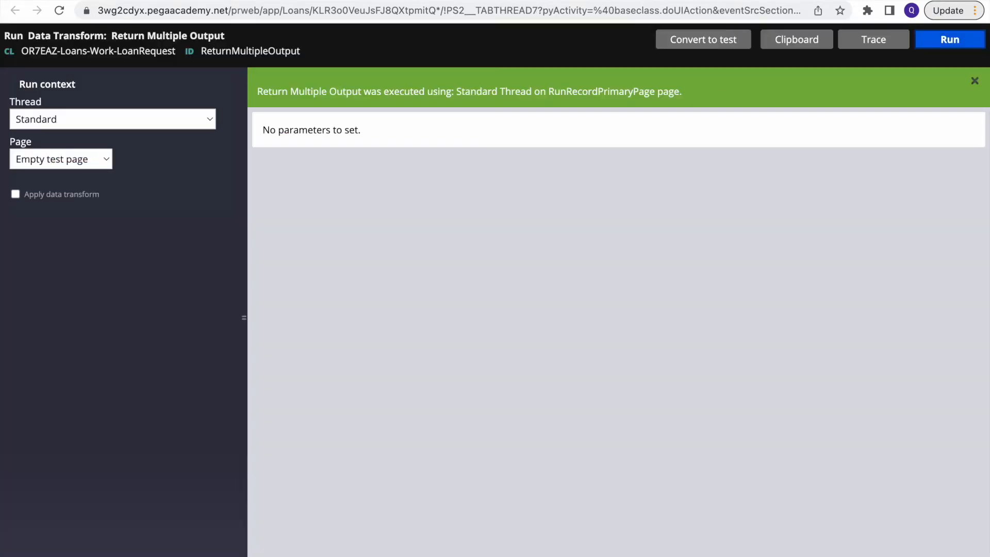
pyautogui.press('super+w')
# Set the CreditScore source to 1000 and rerun the data transform to check the approvers in its ApprovalList output
pyautogui.doubleClick(631, 207)
pyautogui.write('1000')
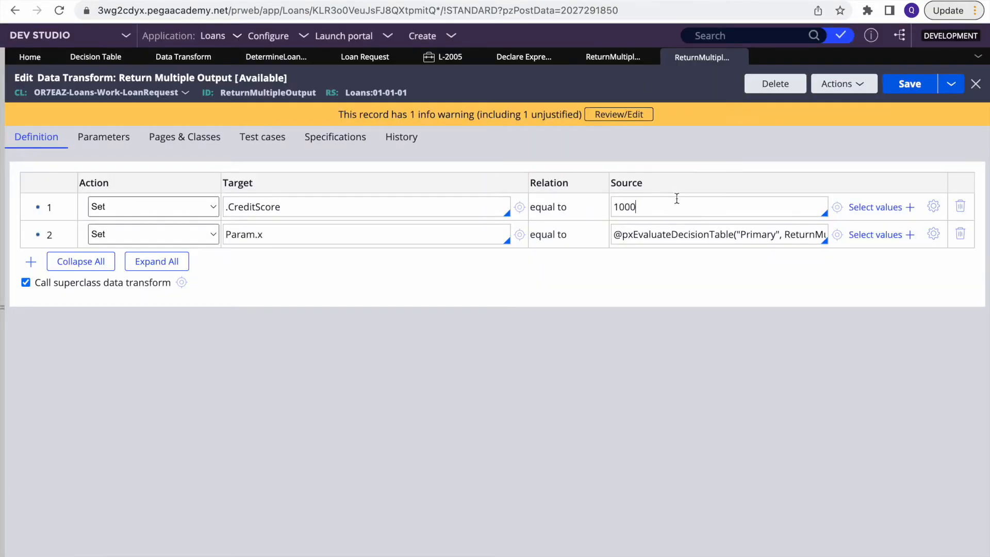
pyautogui.click(857, 85)
pyautogui.click(778, 105)
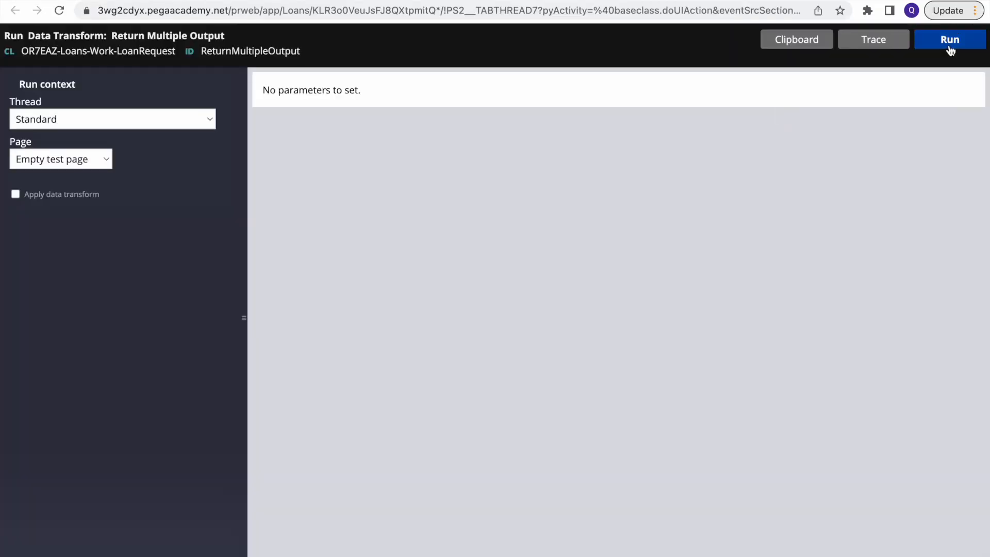
pyautogui.click(950, 47)
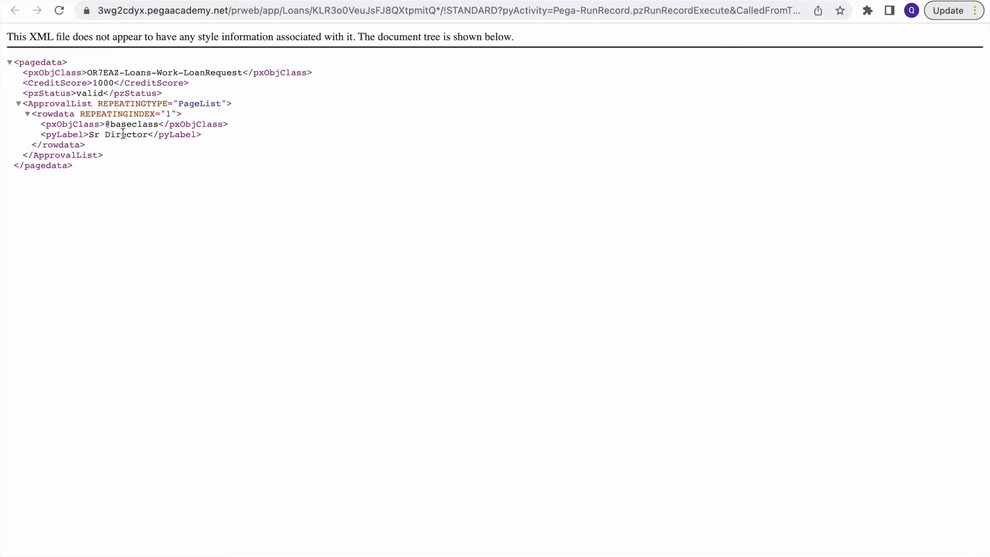
pyautogui.doubleClick(123, 133)
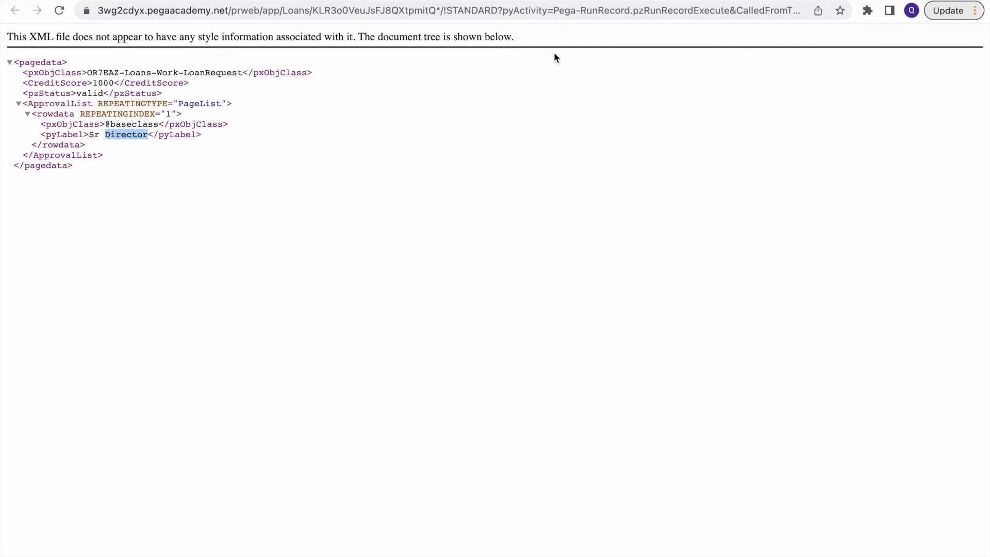
pyautogui.click(490, 1)
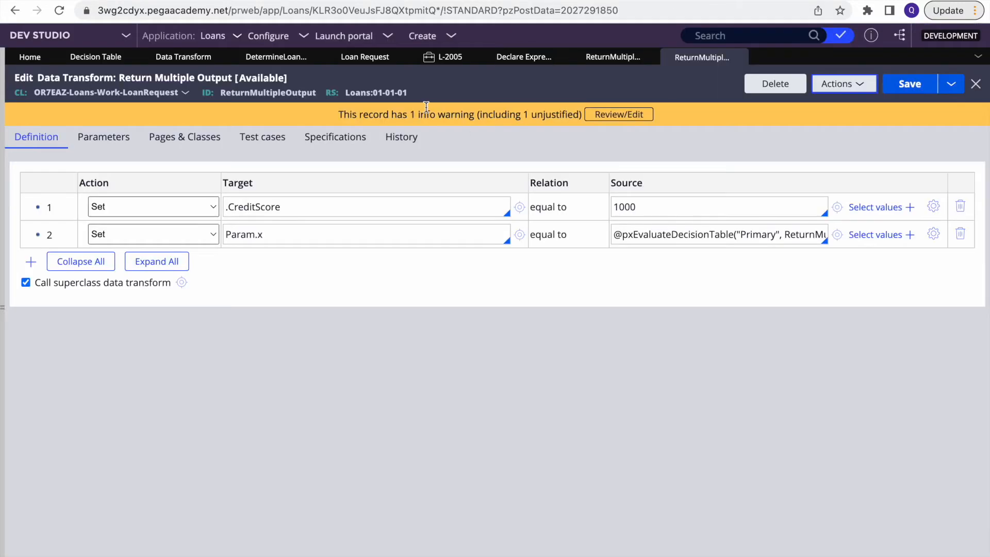
# Try the ReturnMultipleOutput decision table without Evaluate all rows, inspect its table layout, and refresh the record to discard the change
pyautogui.click(525, 58)
pyautogui.click(614, 58)
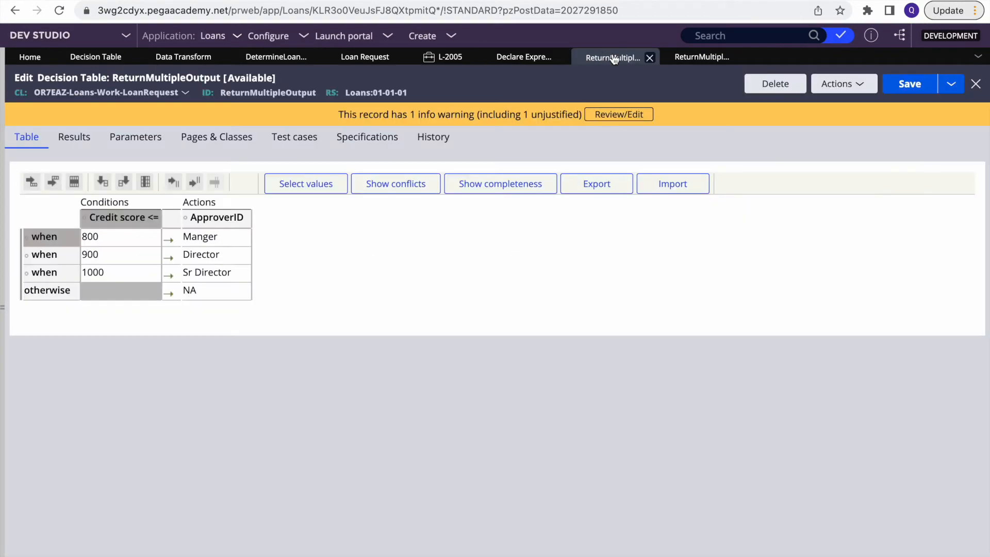
pyautogui.click(74, 138)
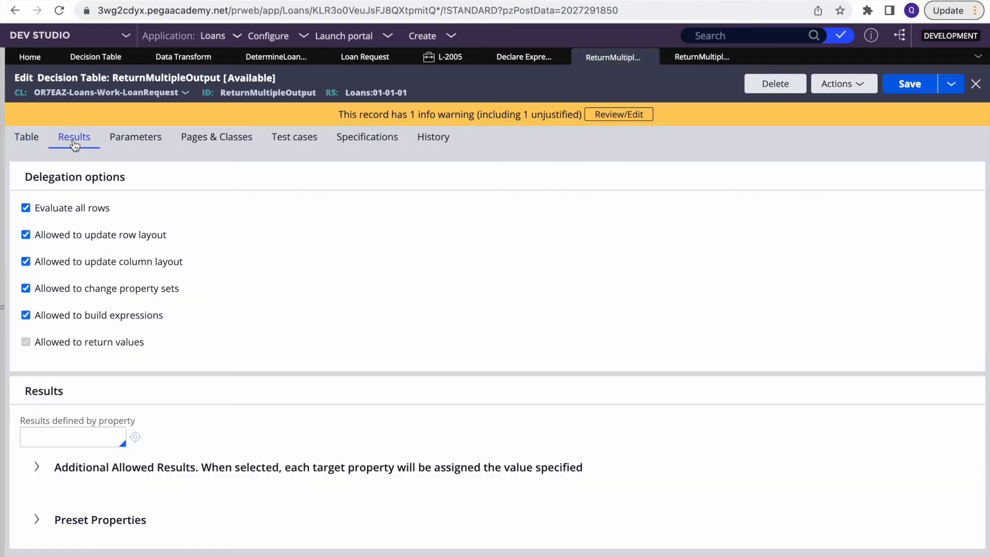
pyautogui.click(28, 208)
pyautogui.click(27, 137)
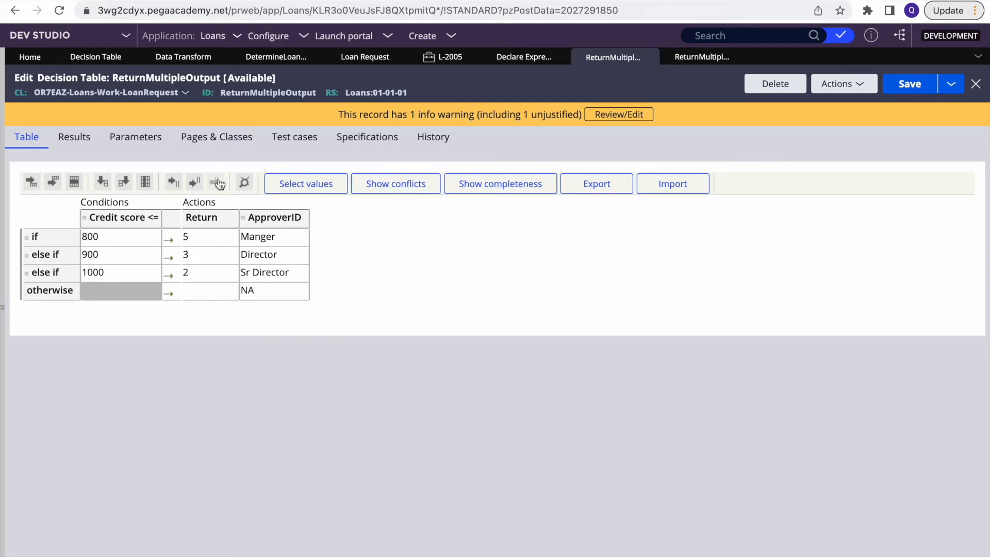
pyautogui.click(78, 138)
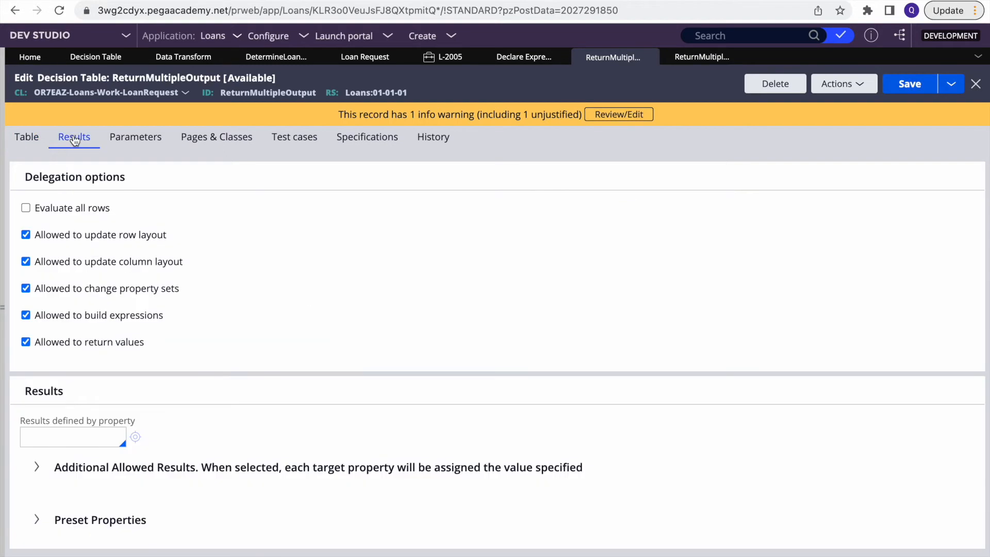
pyautogui.click(24, 142)
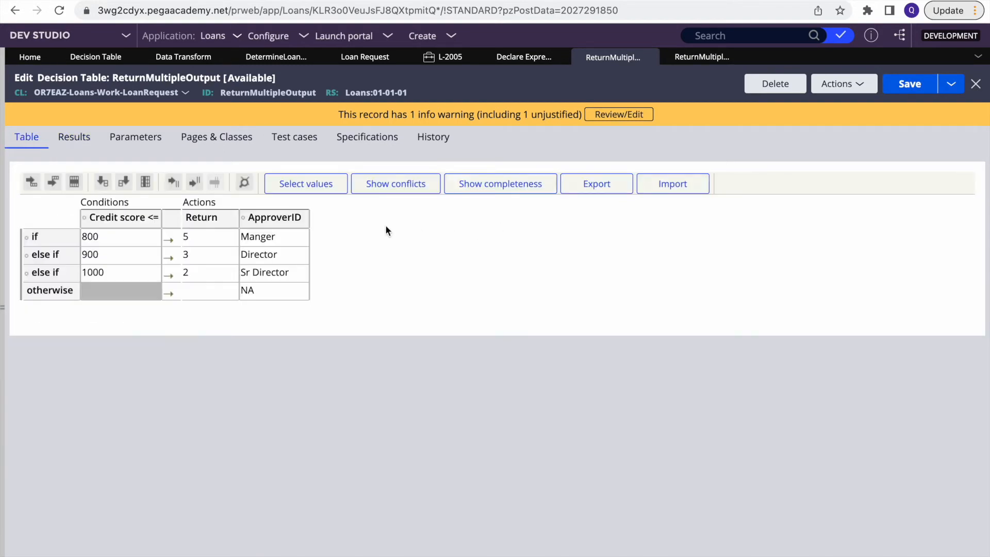
pyautogui.click(842, 83)
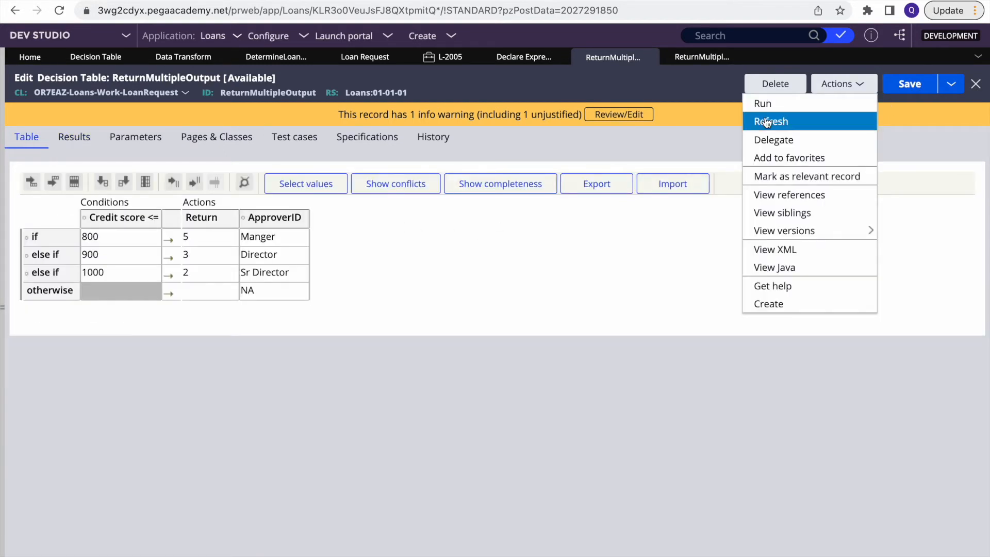
pyautogui.click(774, 122)
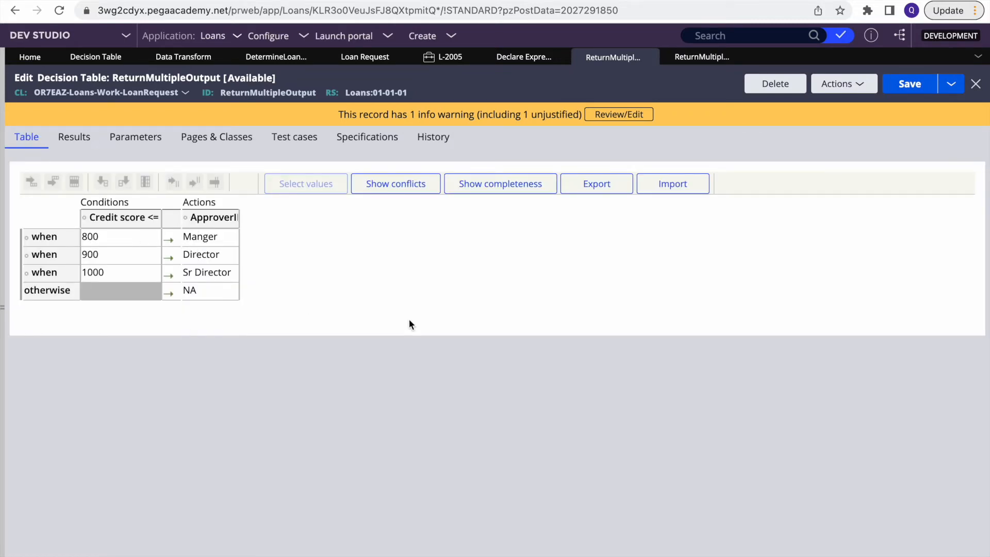
# Open the Approval process flow from the Loan Request case type's life cycle
pyautogui.click(2, 258)
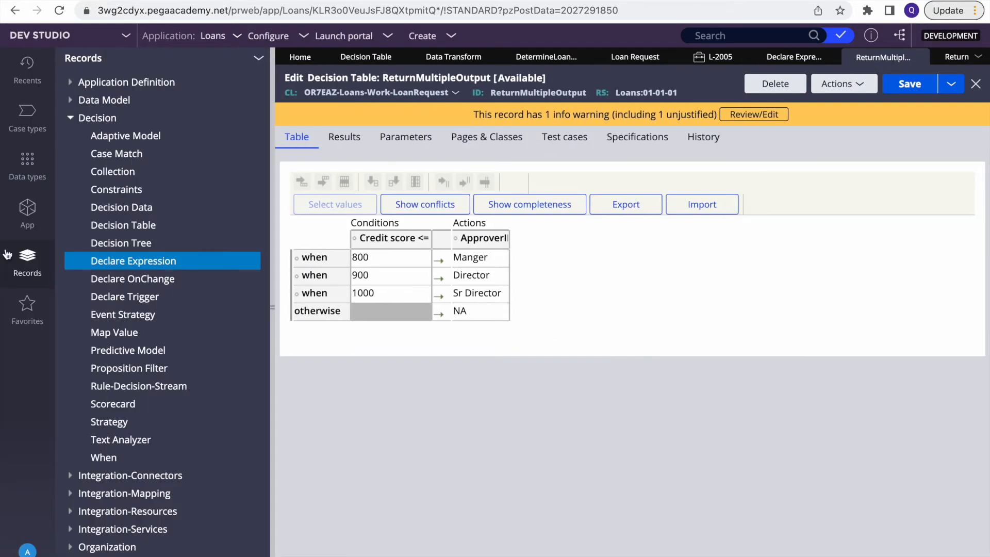
pyautogui.click(15, 108)
pyautogui.click(104, 106)
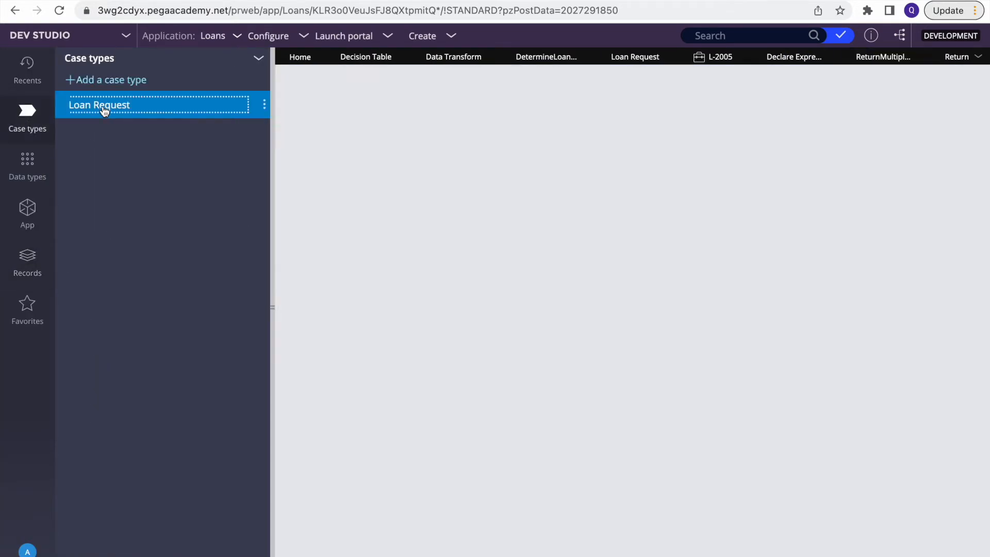
pyautogui.click(274, 248)
pyautogui.click(444, 216)
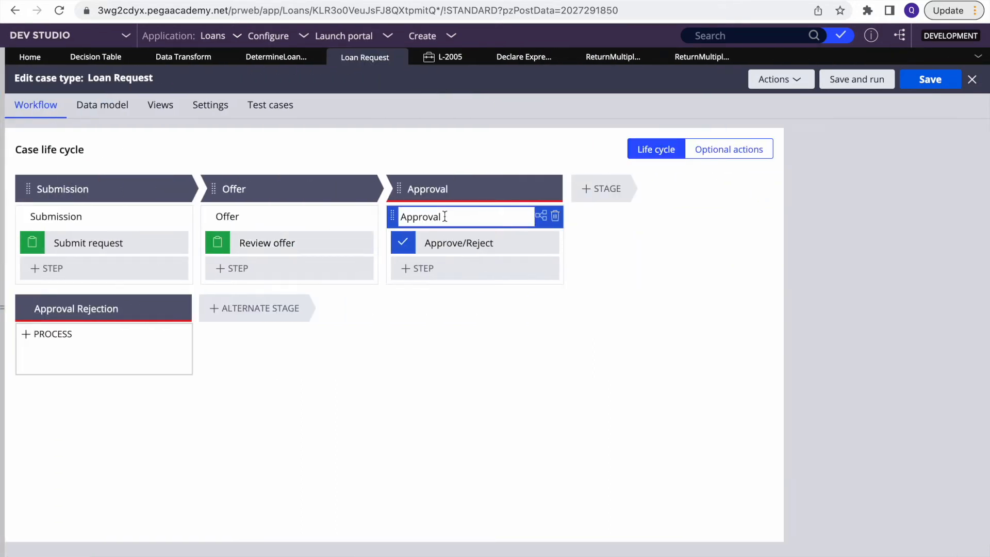
pyautogui.click(816, 235)
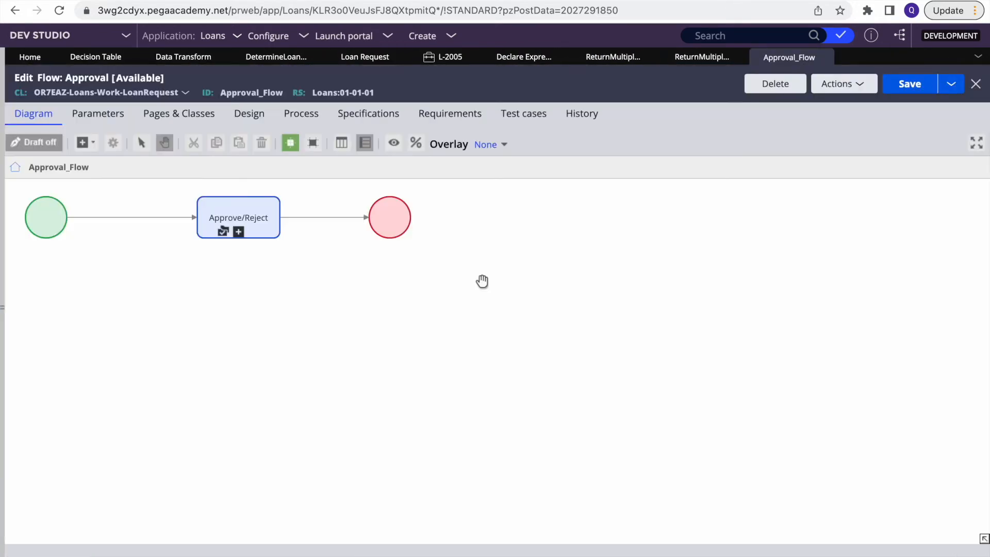
# Examine the Approve/Reject step's cascading approval configuration, including its authority matrix decision table, page list property and approver property
pyautogui.doubleClick(249, 217)
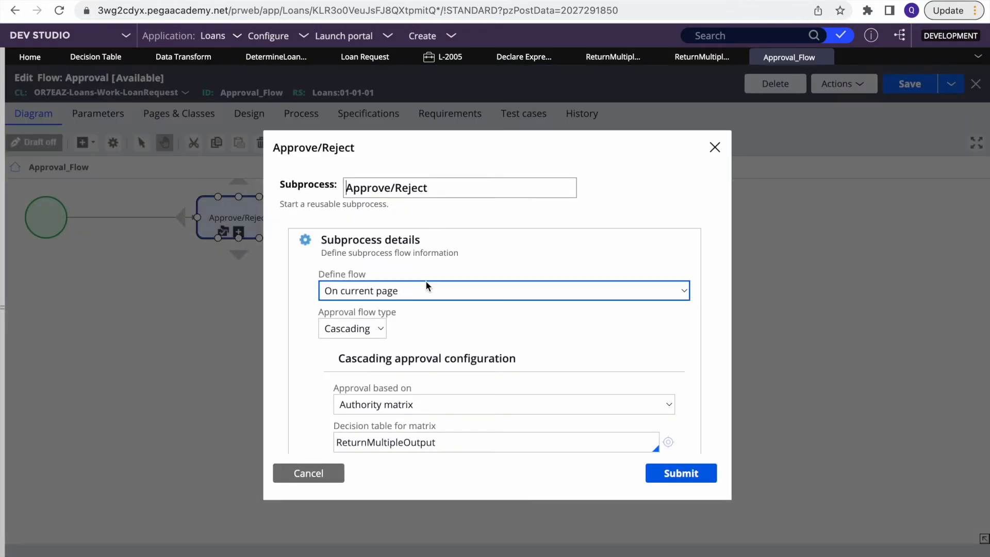
pyautogui.scroll(-2, 455, 309)
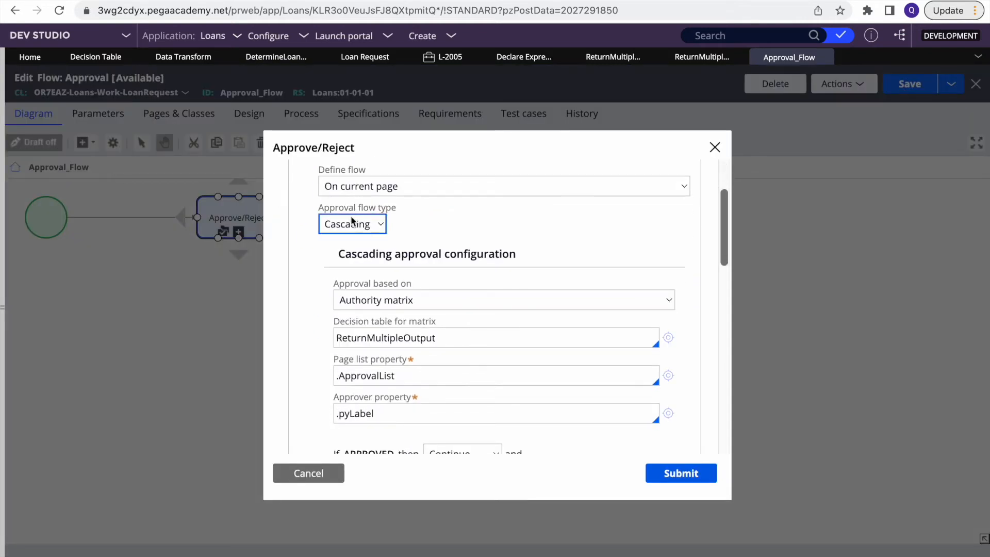
pyautogui.scroll(-1, 436, 335)
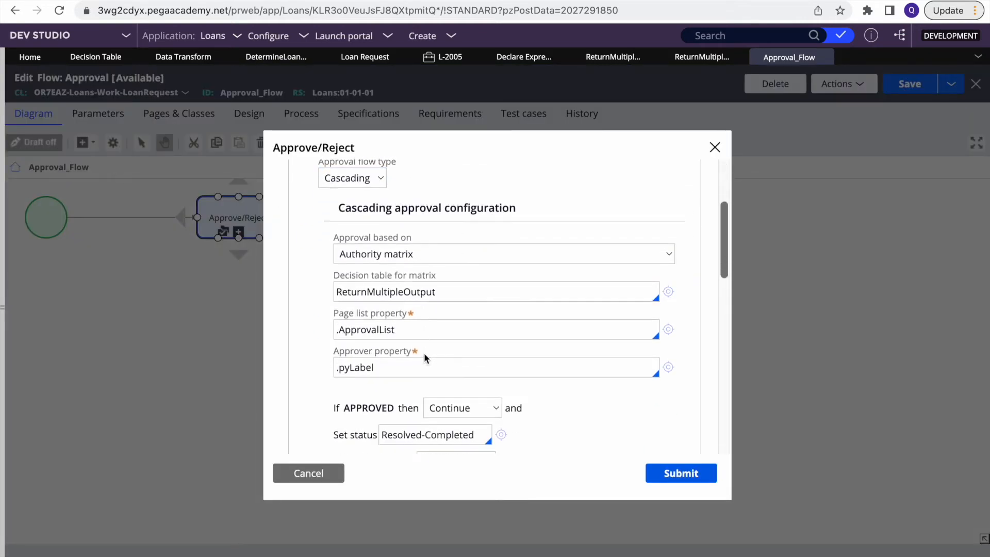
pyautogui.doubleClick(379, 290)
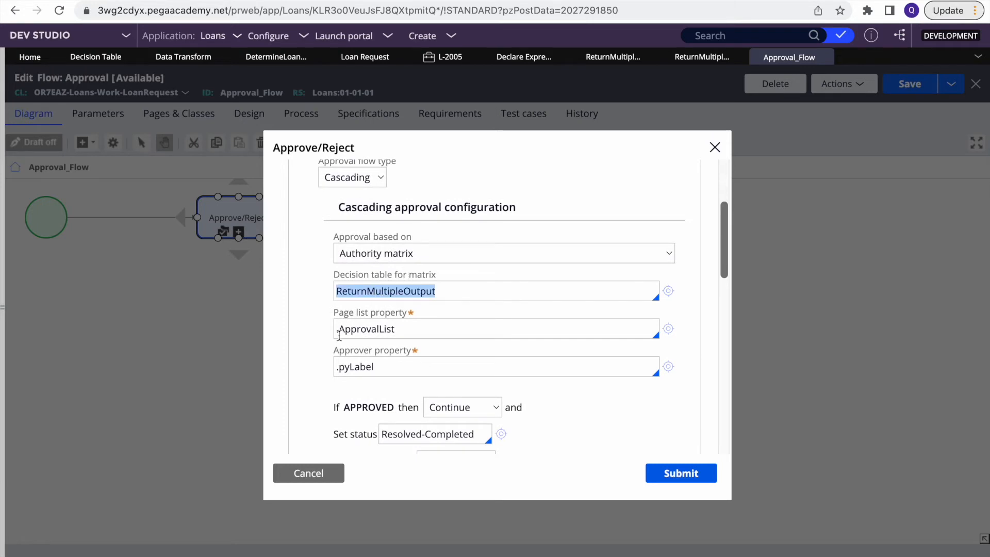
pyautogui.doubleClick(371, 326)
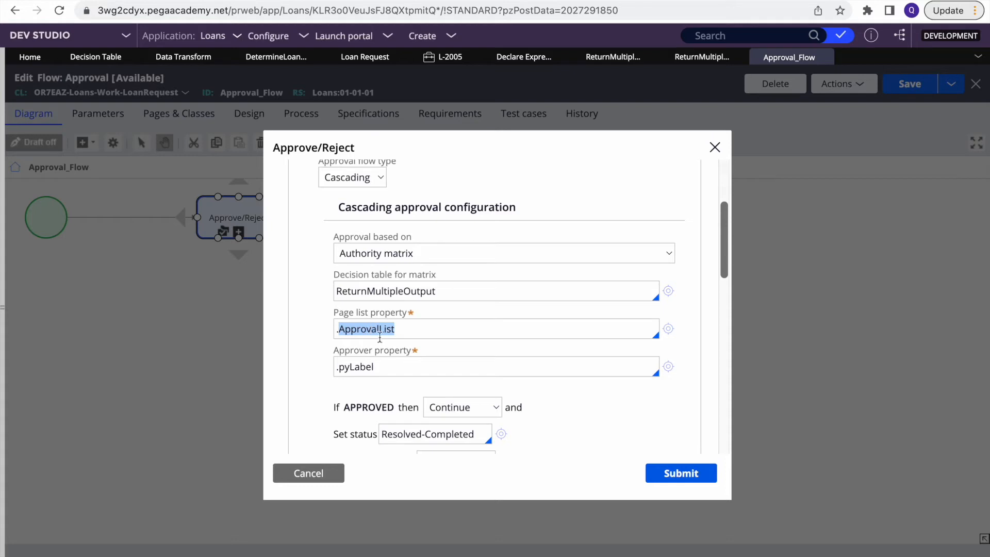
pyautogui.doubleClick(382, 361)
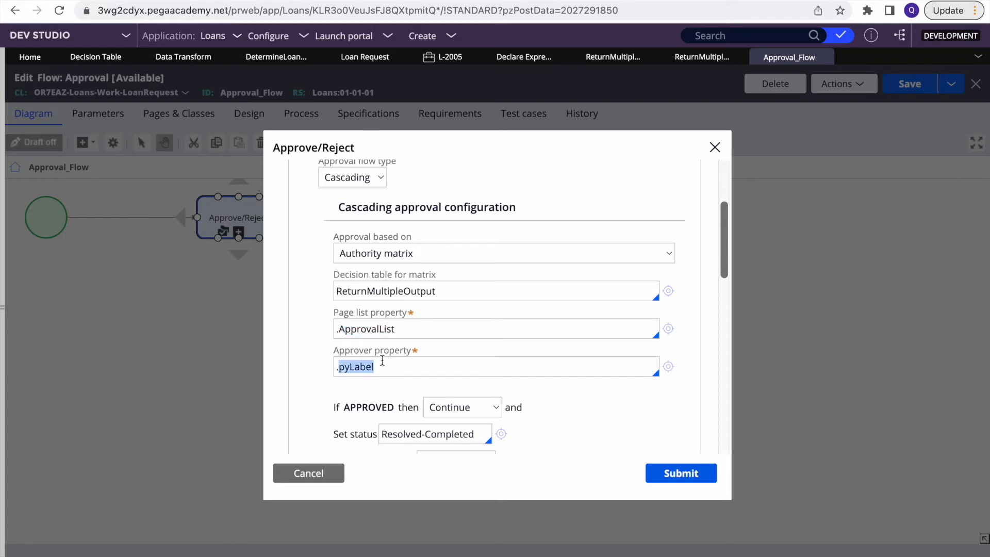
pyautogui.tripleClick(382, 361)
pyautogui.scroll(-1, 382, 407)
pyautogui.click(399, 321)
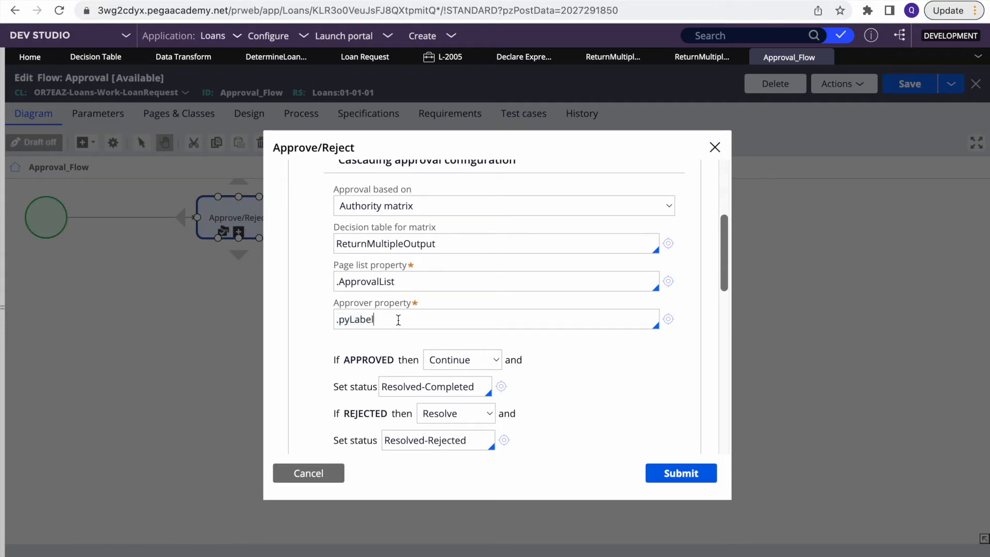
pyautogui.doubleClick(368, 278)
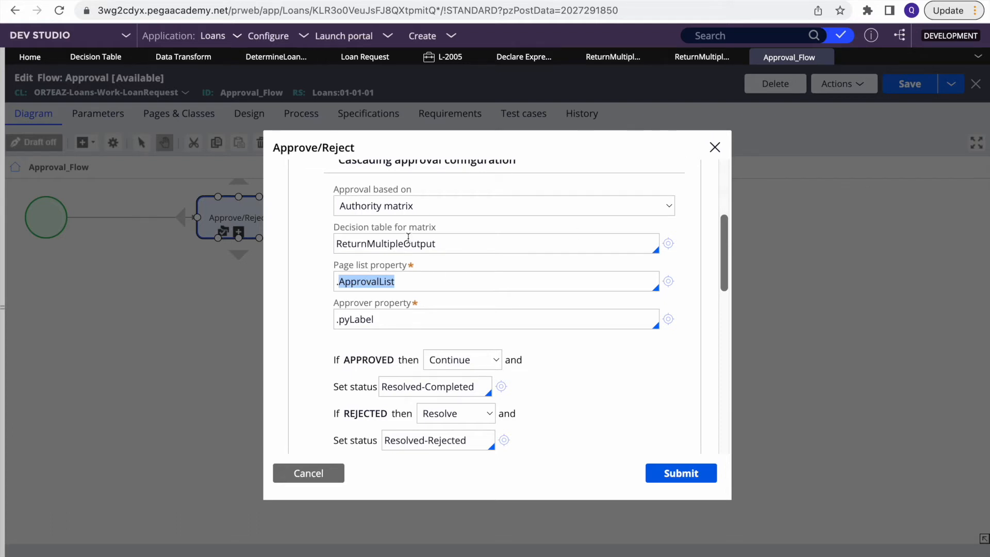
pyautogui.doubleClick(355, 318)
# Return to the ReturnMultipleOutput decision table and open the ApproverID value of the 800 credit score row
pyautogui.click(607, 64)
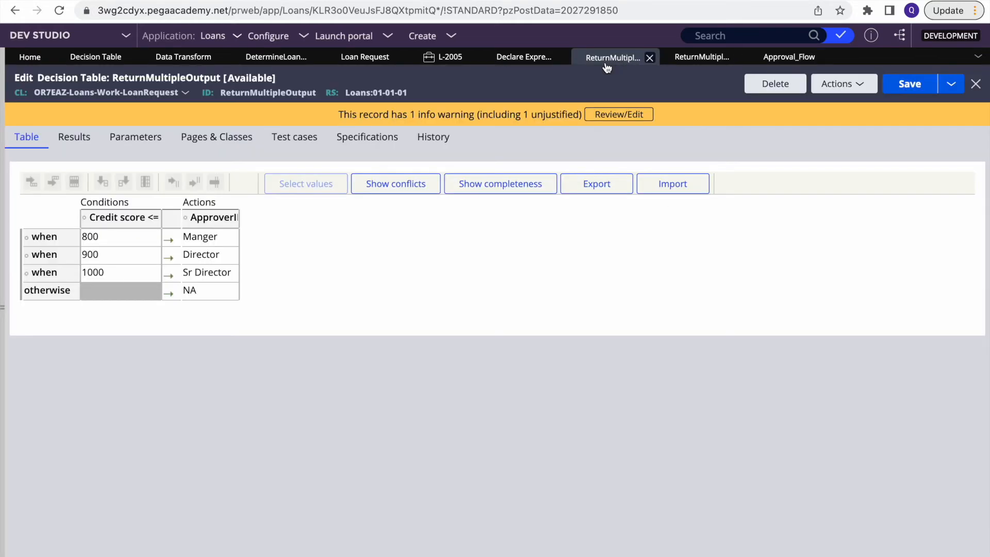
pyautogui.doubleClick(196, 235)
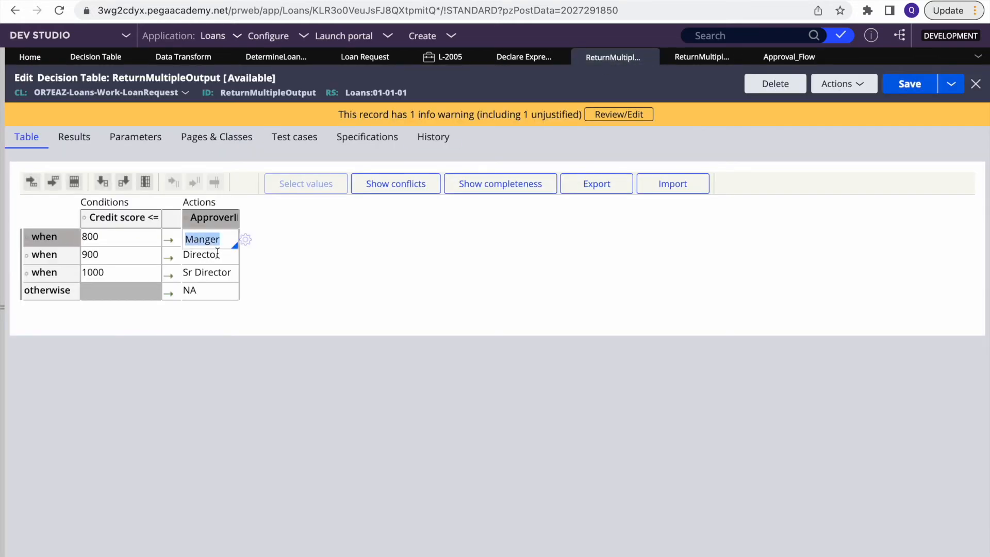
pyautogui.click(221, 242)
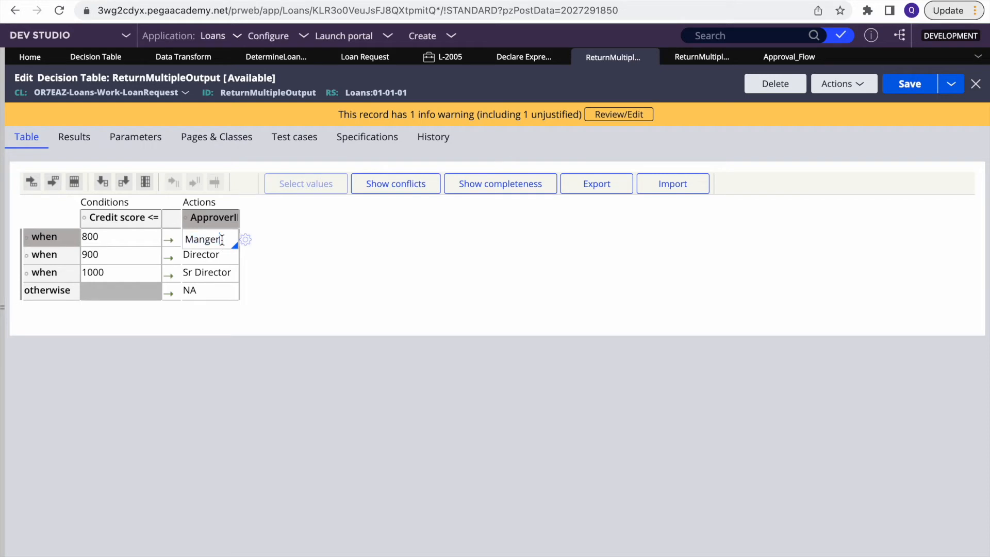
# Return to the Approval flow, cancel the Approve/Reject properties, and add a Decision shape to the canvas below the End shape
pyautogui.click(768, 56)
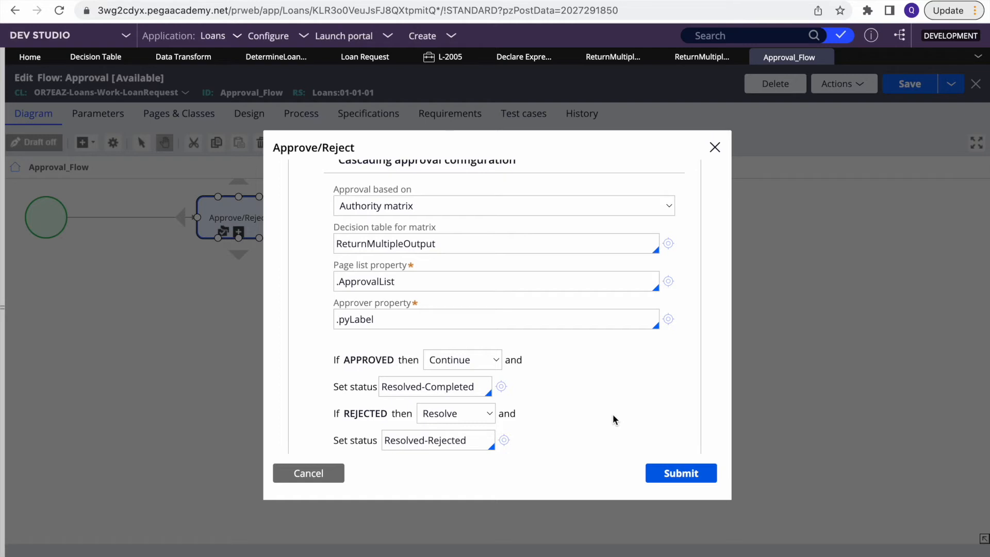
pyautogui.click(302, 472)
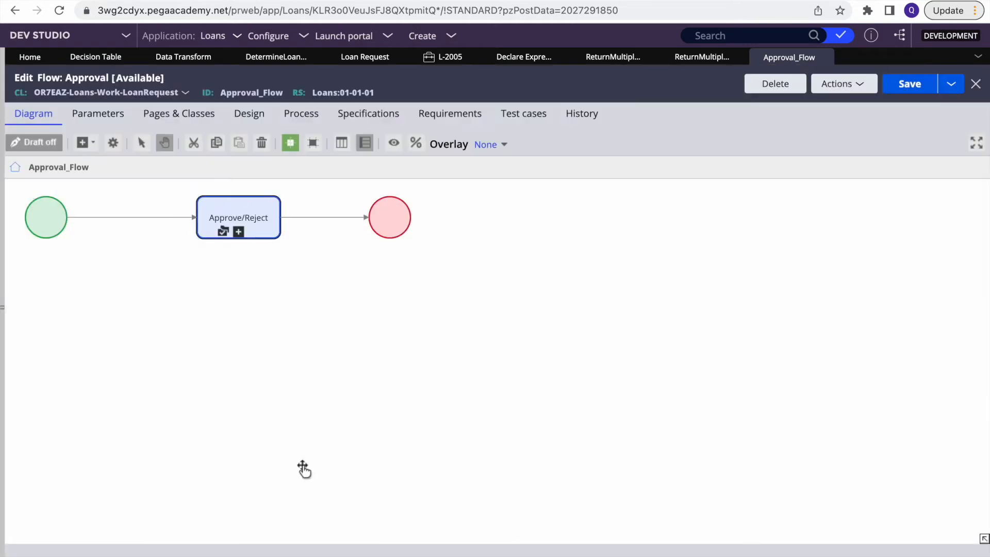
pyautogui.click(92, 146)
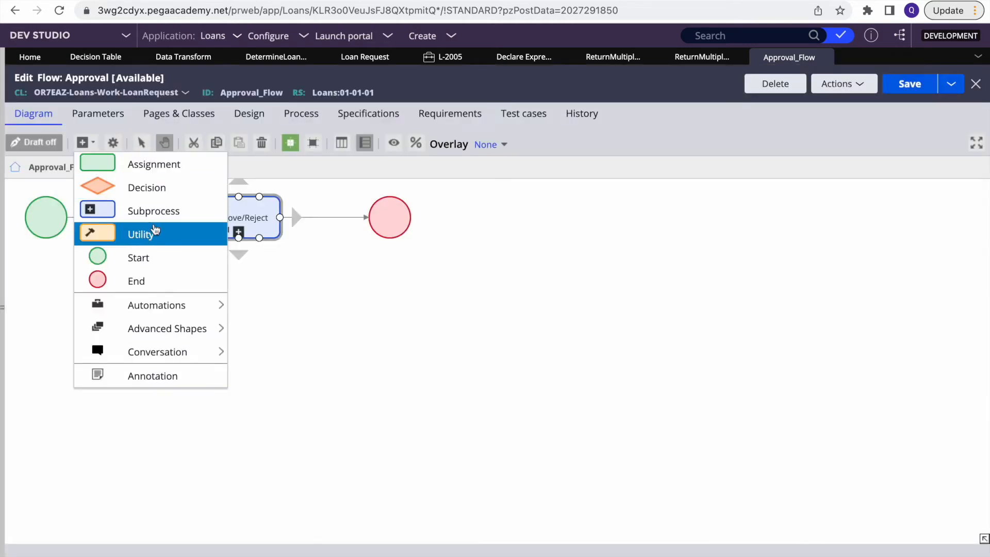
pyautogui.click(146, 190)
pyautogui.click(433, 340)
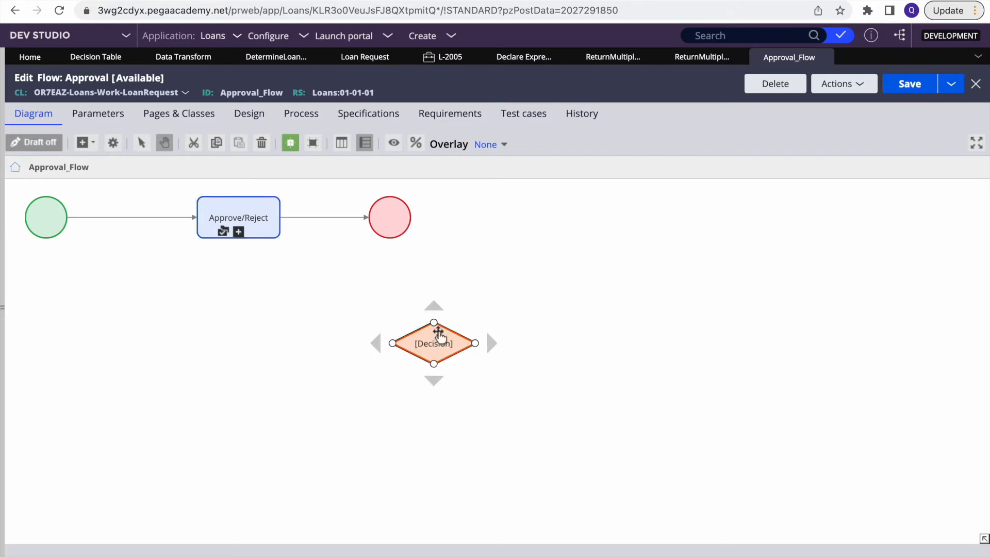
# Configure the Decision shape as a Decision Table type using the DetermineLoanRate rule and submit its properties
pyautogui.doubleClick(432, 351)
pyautogui.click(374, 286)
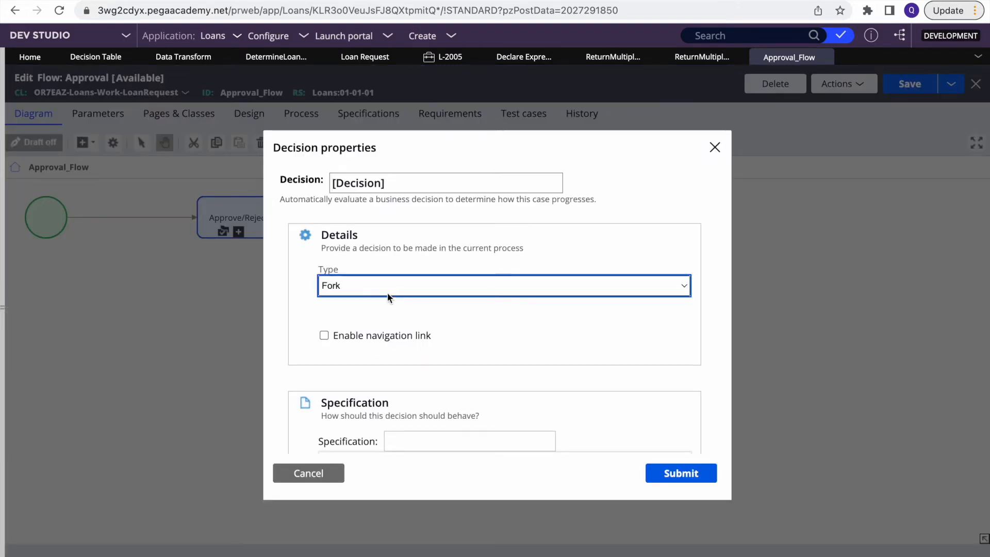
pyautogui.click(378, 256)
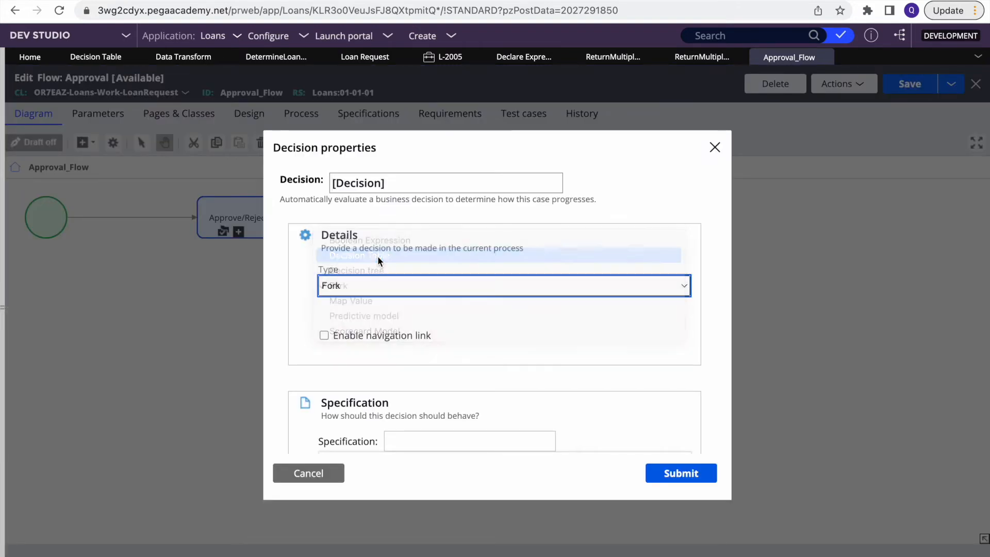
pyautogui.click(346, 324)
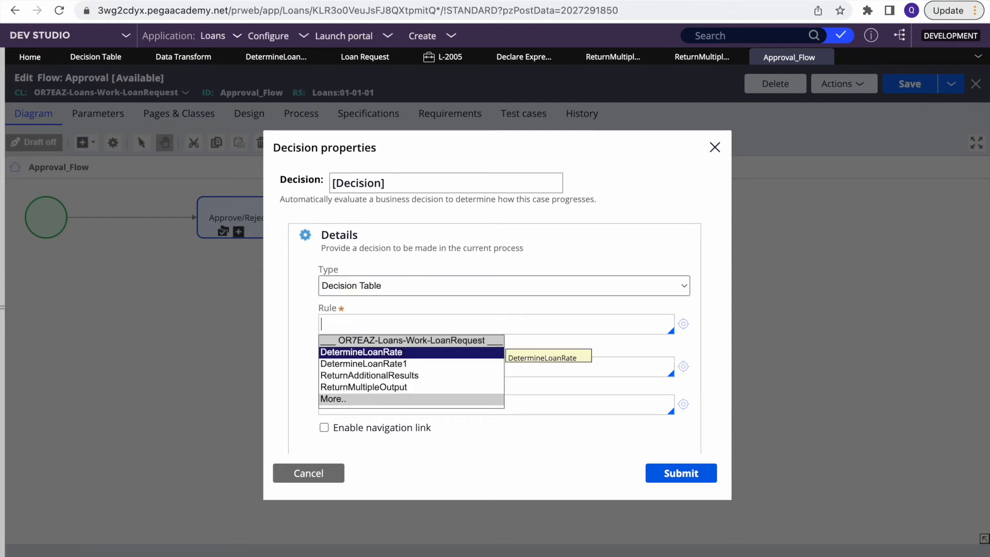
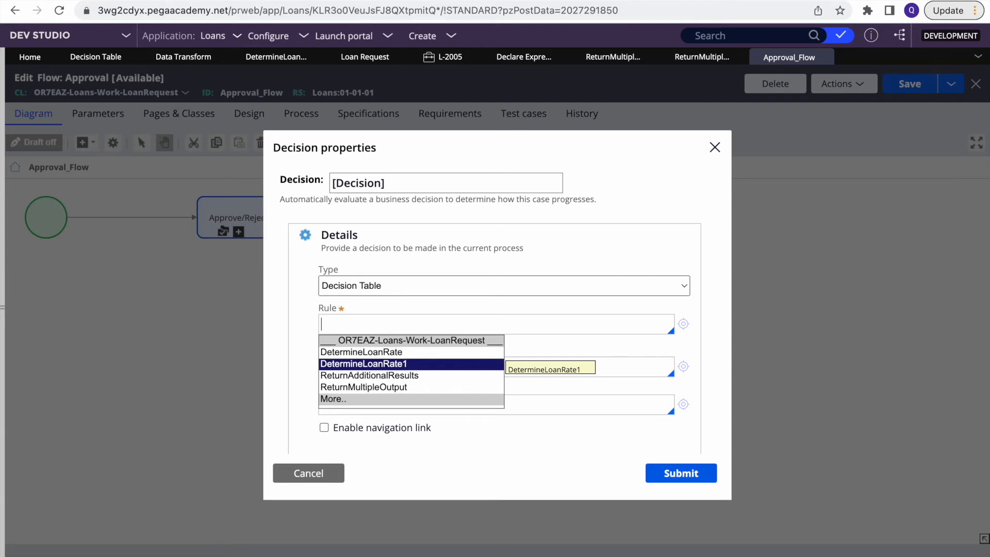
pyautogui.click(351, 352)
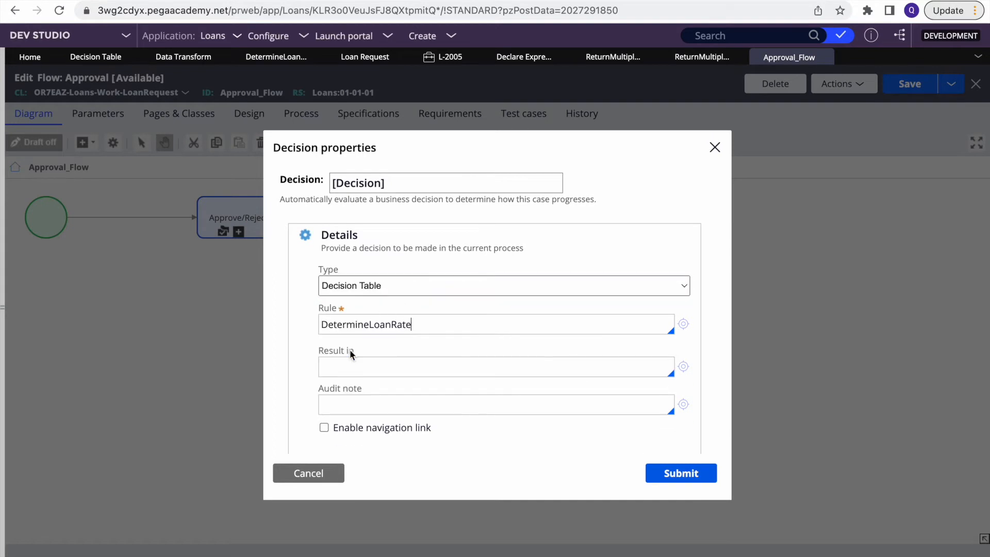
pyautogui.click(667, 472)
# Connect the decision's outcome 5 to the End shape and its outcome 3 to the Approve/Reject step
pyautogui.click(674, 242)
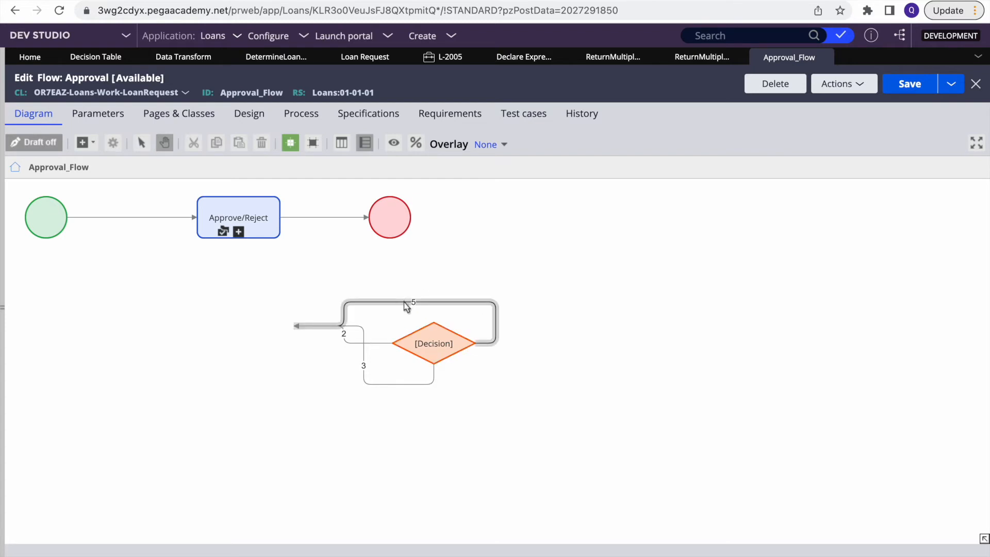
pyautogui.click(355, 304)
pyautogui.moveTo(298, 328); pyautogui.dragTo(387, 229)
pyautogui.click(320, 328)
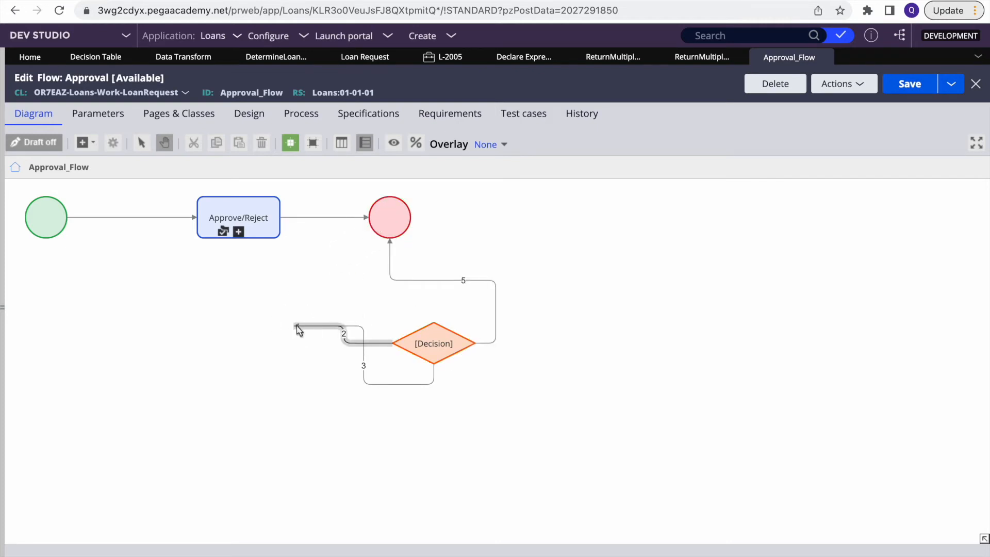
pyautogui.click(299, 327)
pyautogui.moveTo(295, 330); pyautogui.dragTo(57, 239)
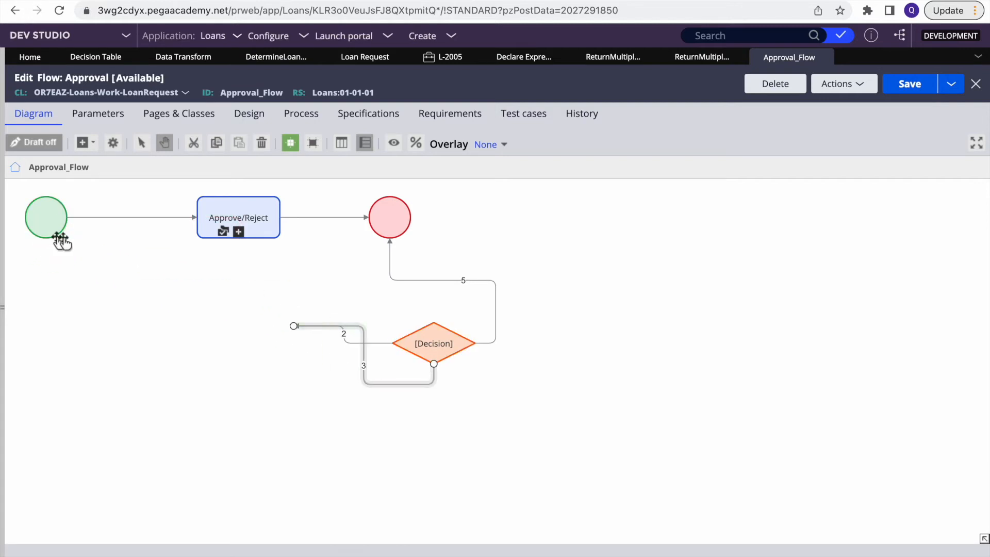
pyautogui.moveTo(294, 327); pyautogui.dragTo(254, 239)
pyautogui.rightClick(316, 325)
# Try to connect the decision's outcome 2 to the Start shape, and refresh the flow record
pyautogui.click(295, 328)
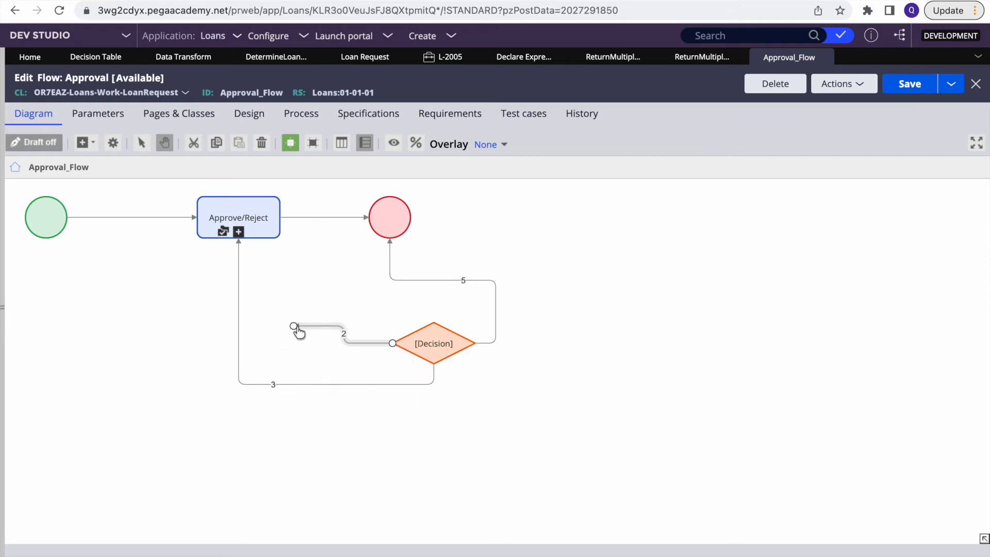
pyautogui.moveTo(296, 327); pyautogui.dragTo(43, 221)
pyautogui.click(663, 376)
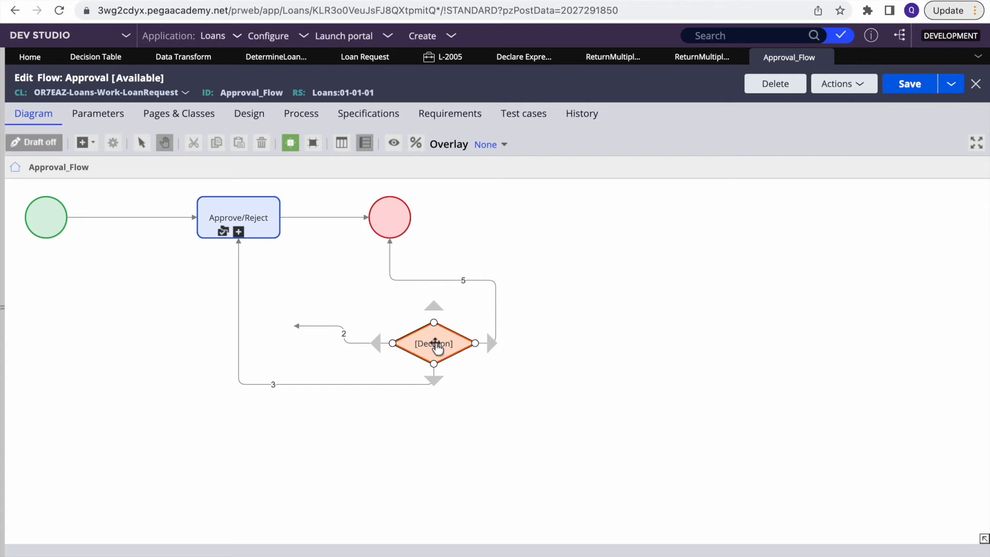
pyautogui.click(841, 84)
pyautogui.click(781, 123)
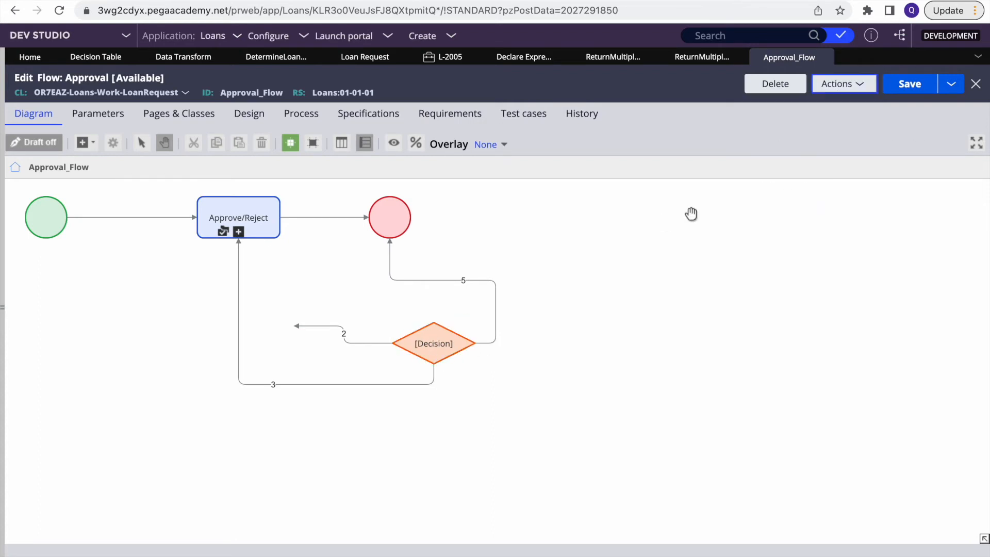
# Switch to Microsoft Word and review the decision table notes on return types and usage examples
pyautogui.press('F4')
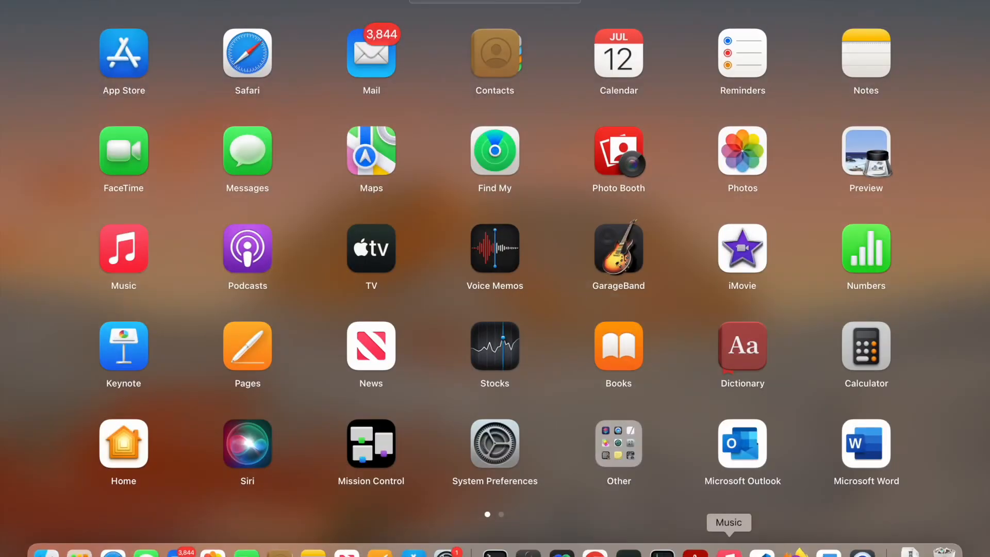
pyautogui.click(828, 550)
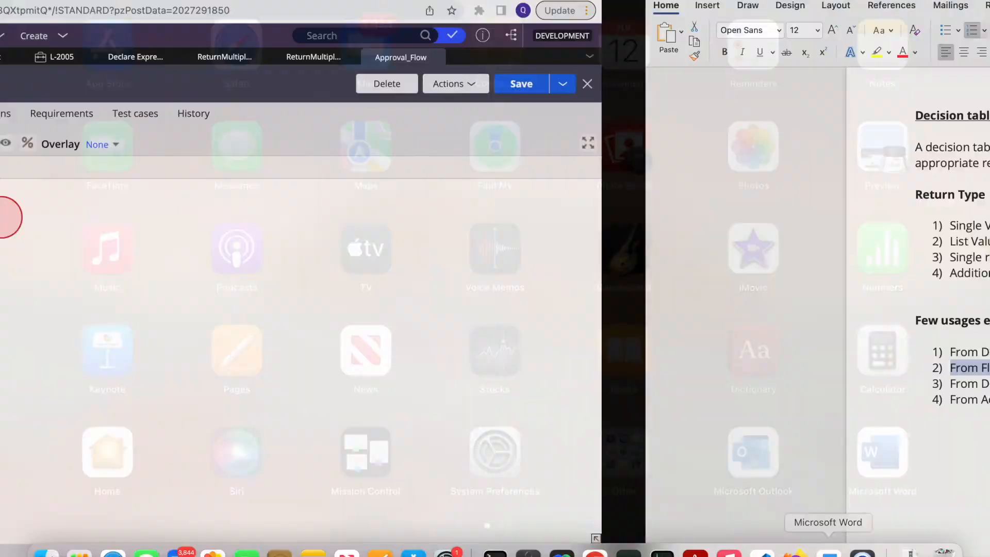
pyautogui.doubleClick(335, 242)
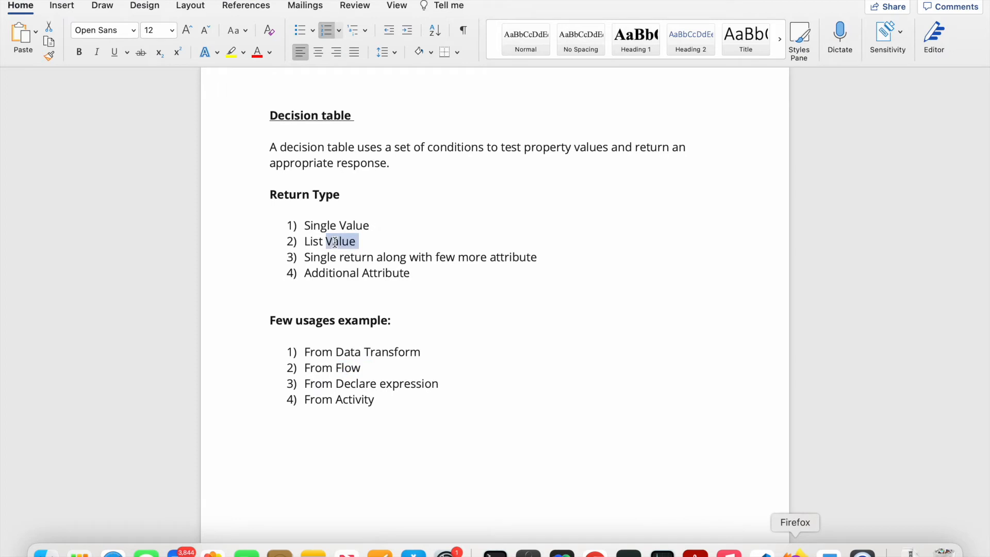
pyautogui.doubleClick(322, 368)
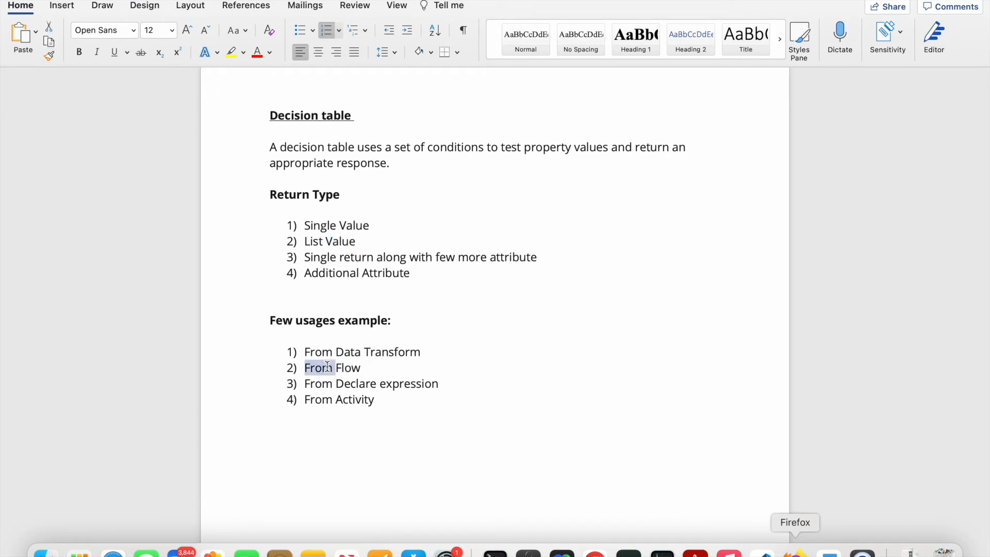
pyautogui.doubleClick(406, 351)
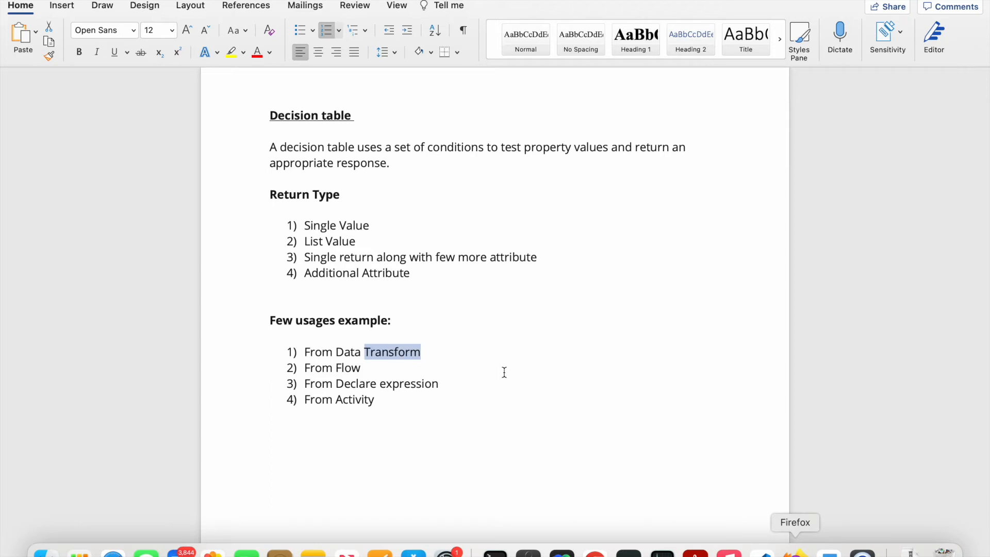
pyautogui.moveTo(327, 400); pyautogui.dragTo(466, 404)
pyautogui.click(473, 411)
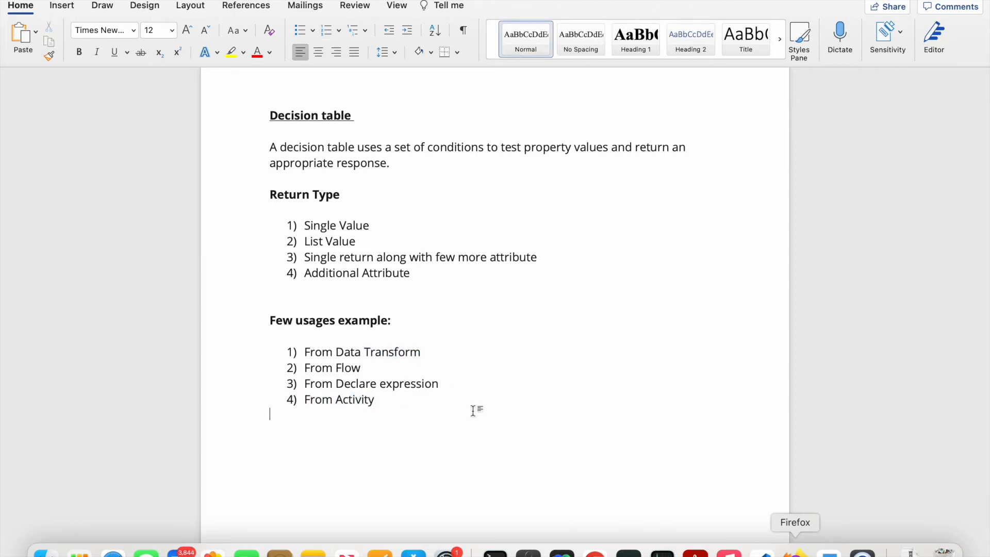
pyautogui.tripleClick(430, 255)
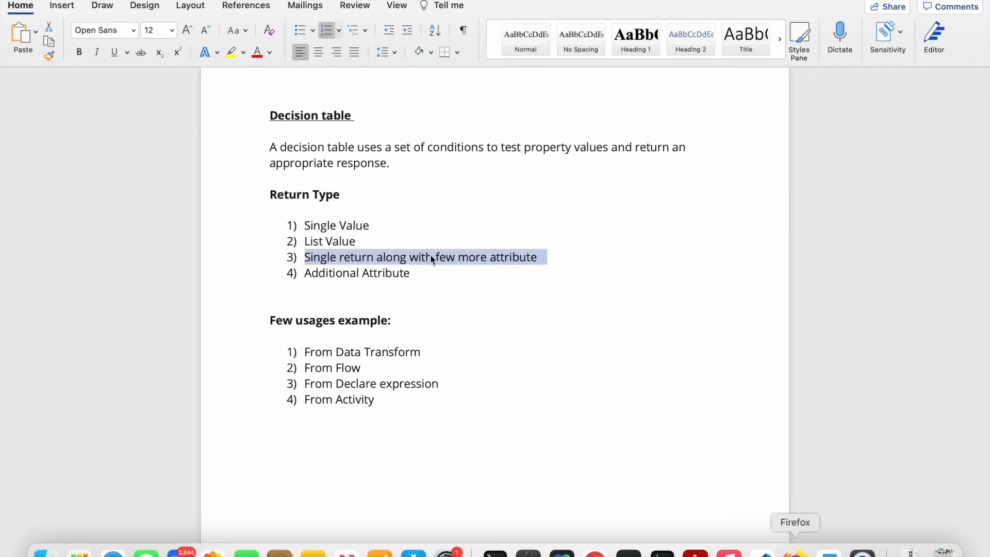
pyautogui.click(516, 315)
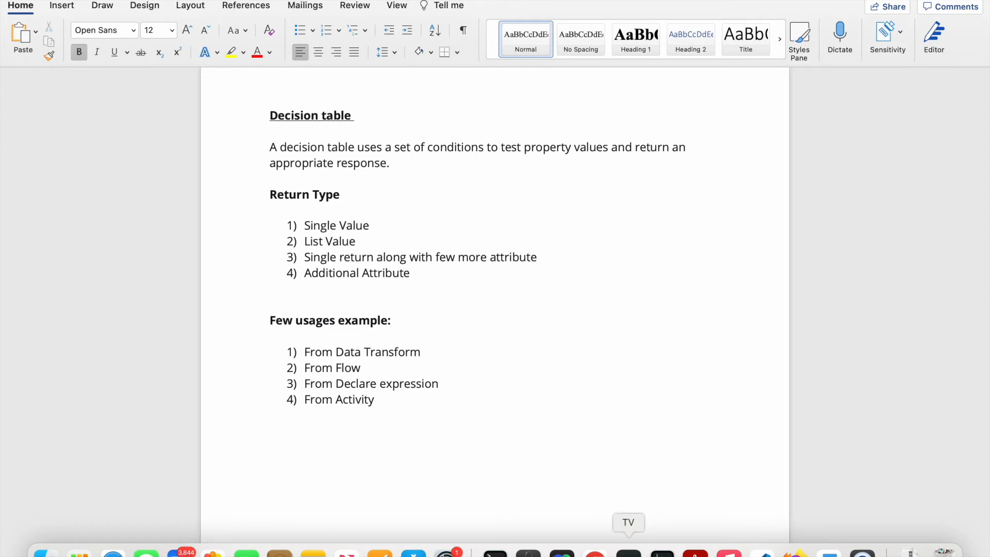
# Switch back to Chrome and review the ReturnMultipleOutput decision table and data transform, then the DetermineLoanRate decision table
pyautogui.click(595, 553)
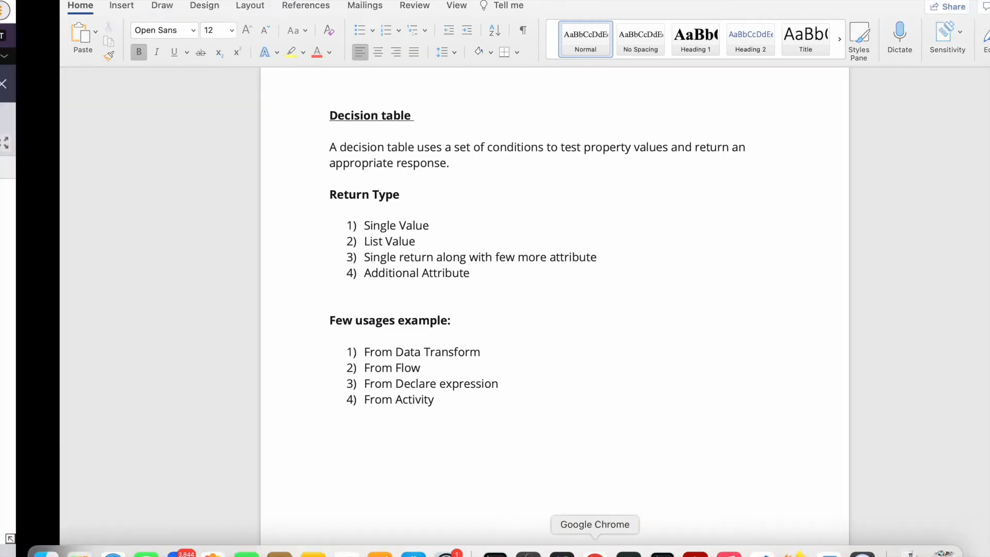
pyautogui.click(621, 61)
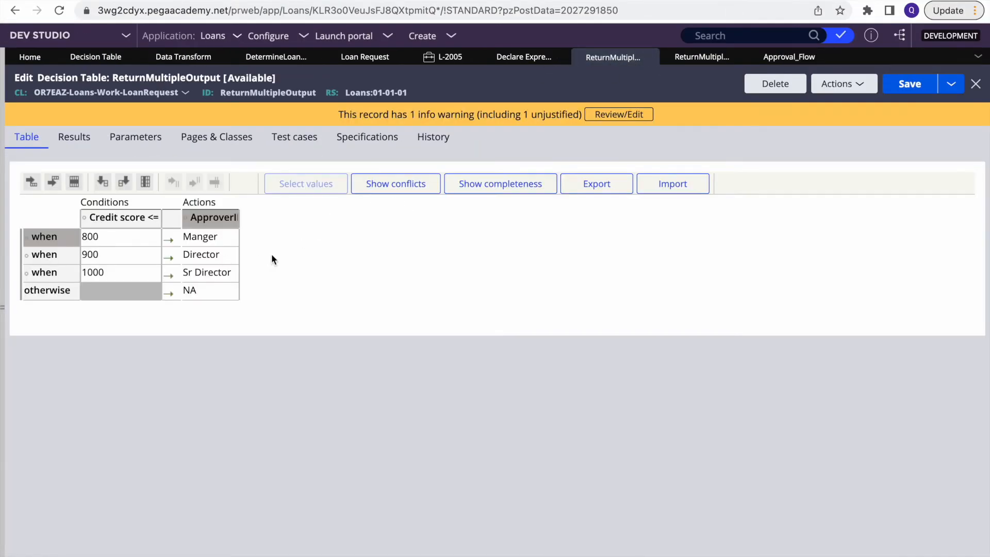
pyautogui.click(702, 58)
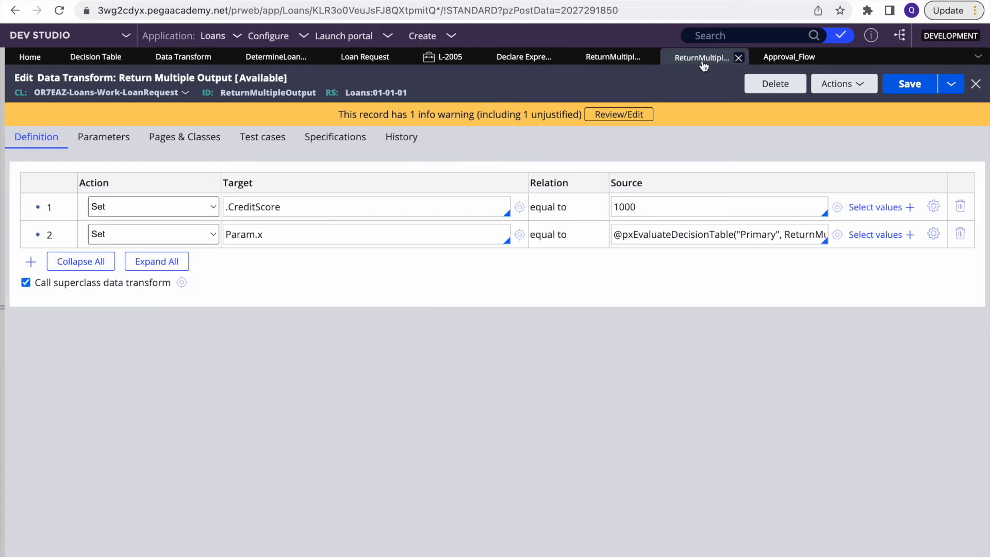
pyautogui.click(290, 59)
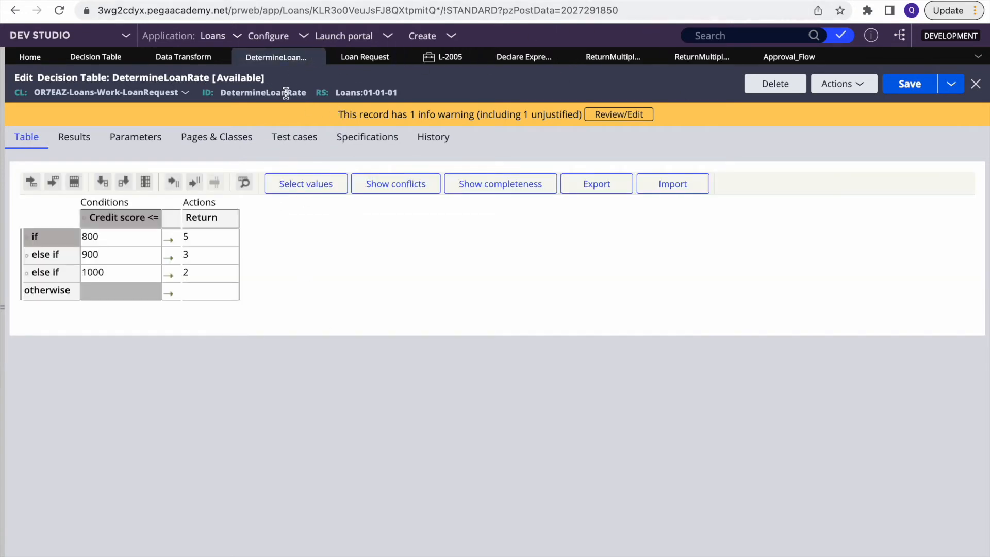
pyautogui.doubleClick(287, 92)
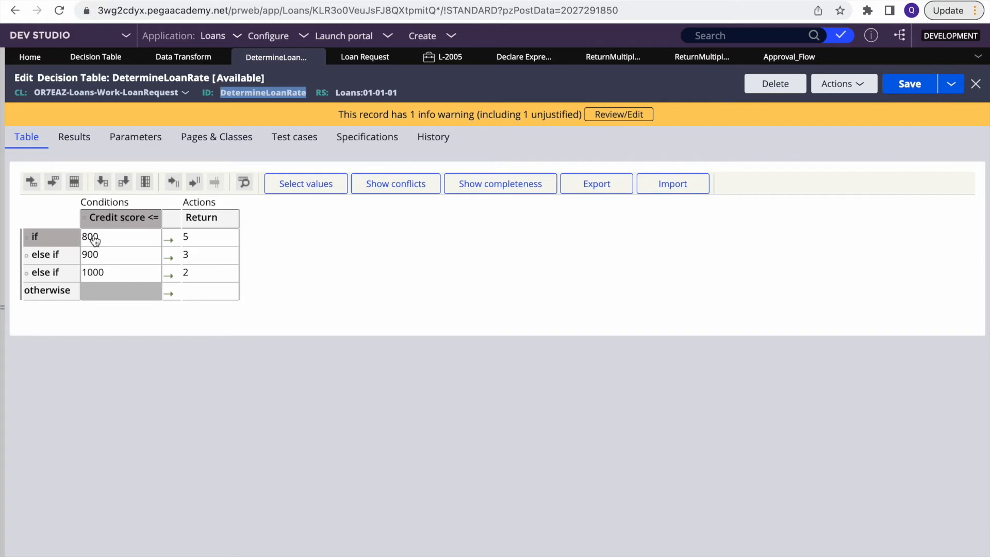
pyautogui.click(196, 237)
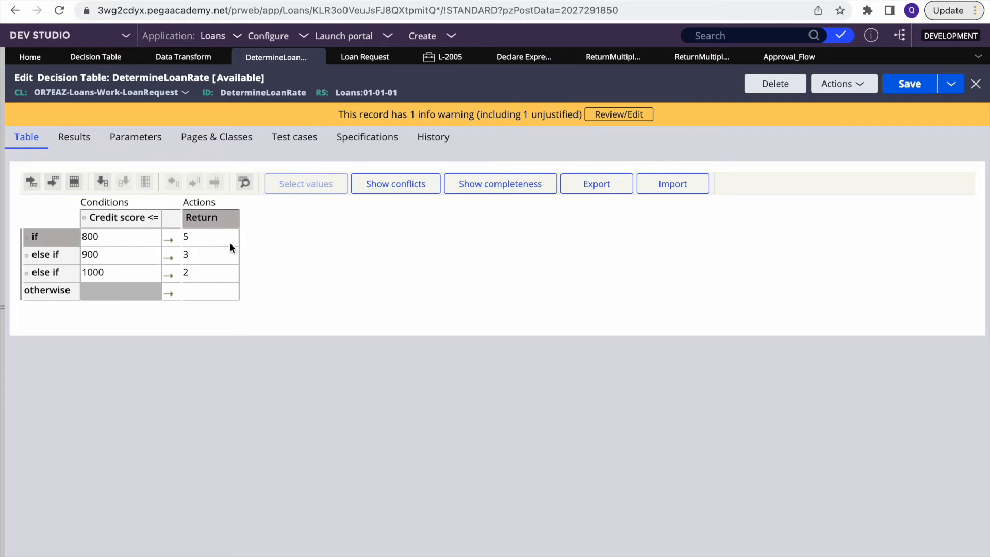
# Enable Evaluate all rows for the DetermineLoanRate decision table and return to its table of conditions
pyautogui.click(68, 147)
pyautogui.click(26, 208)
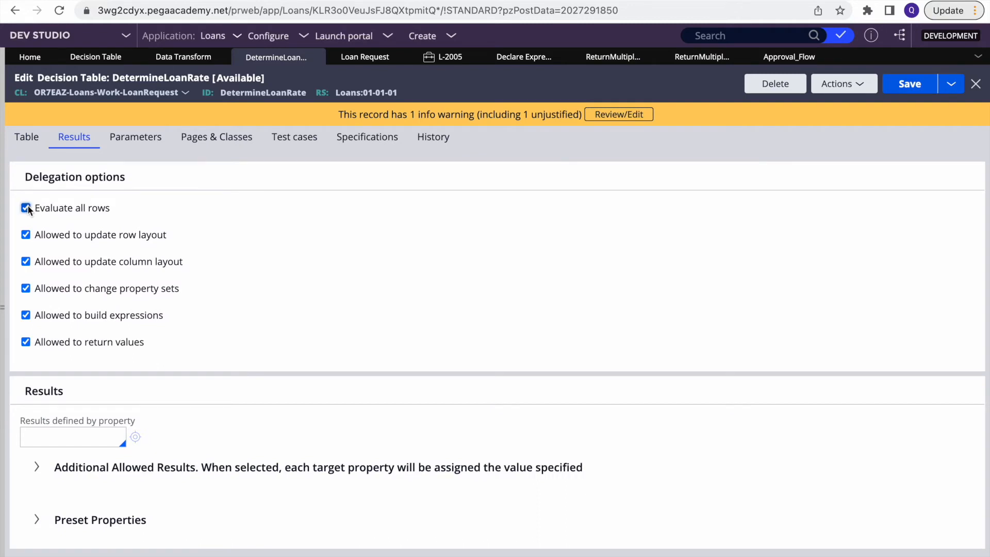
pyautogui.click(27, 136)
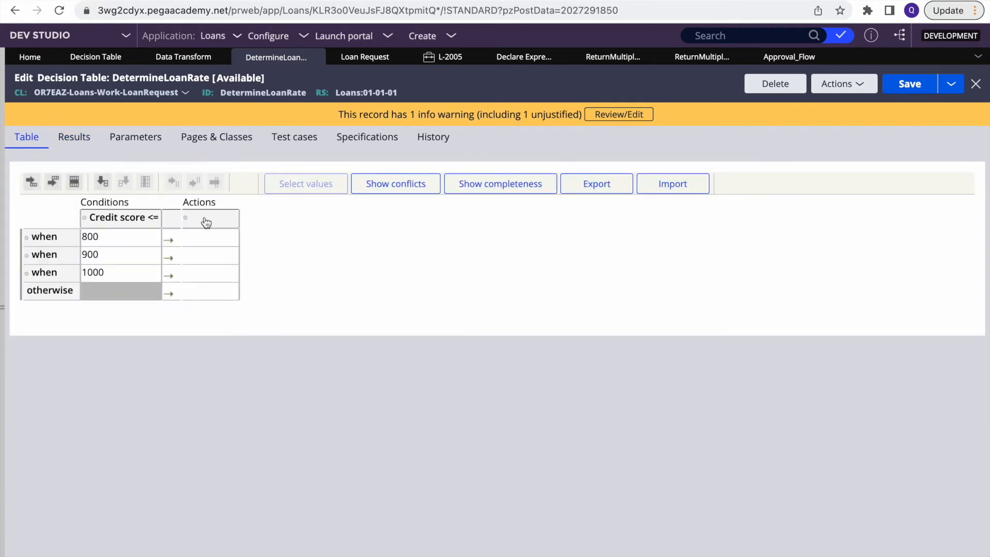
# Assign the property .pyLabel to the empty action column of the decision table
pyautogui.click(203, 216)
pyautogui.write('.PY')
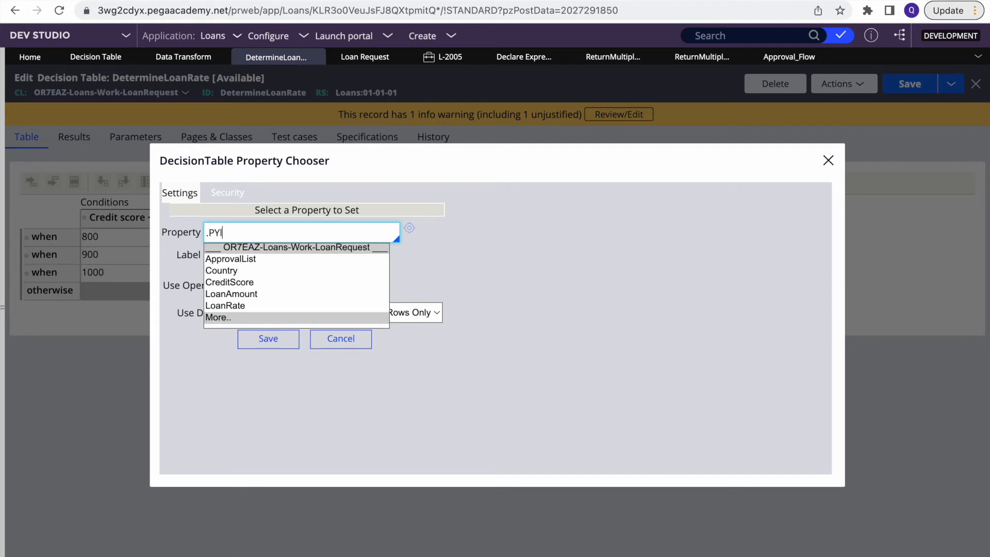
pyautogui.click(219, 317)
pyautogui.press('Return')
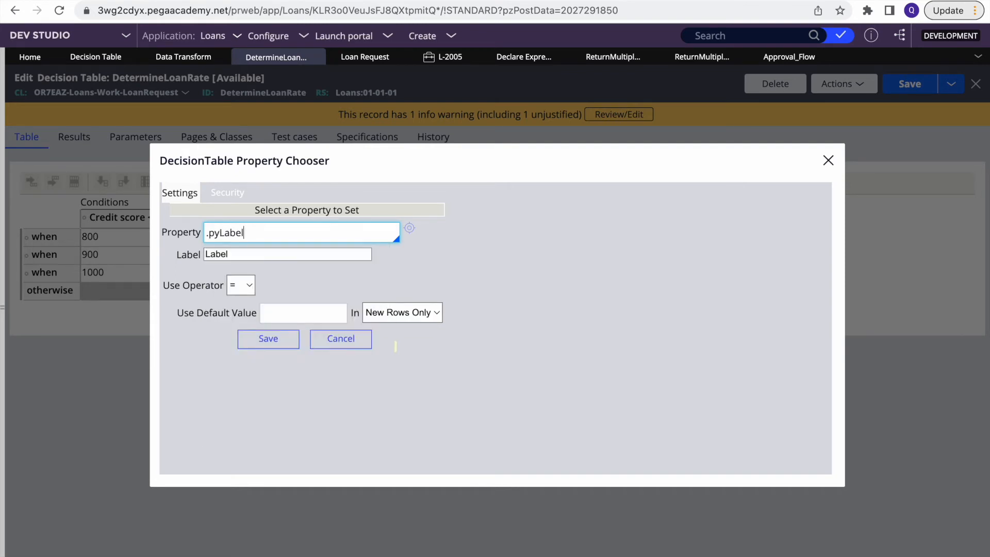
pyautogui.click(271, 342)
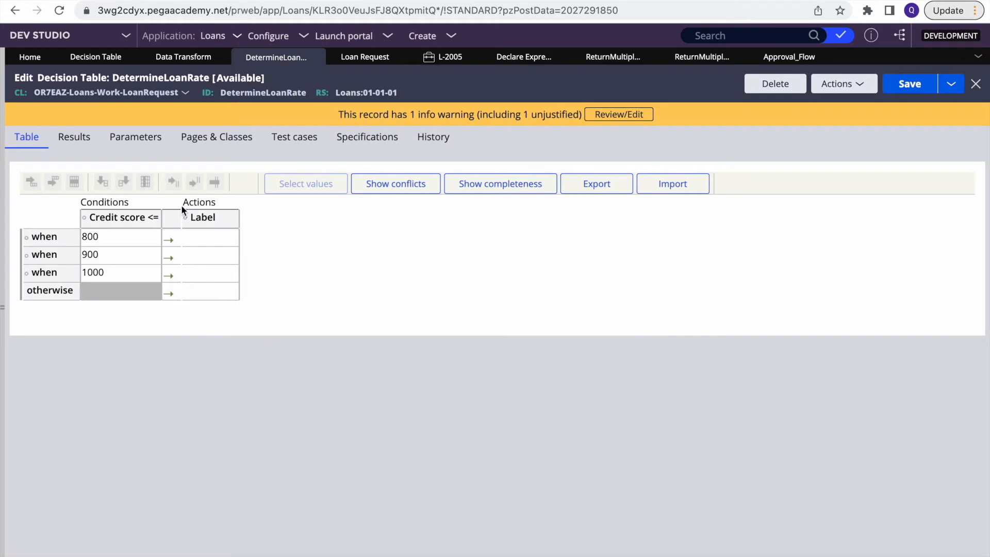
# Enter a different person's first name as the Label for the 800, 900 and 1000 credit score rows, and save the decision table
pyautogui.click(198, 240)
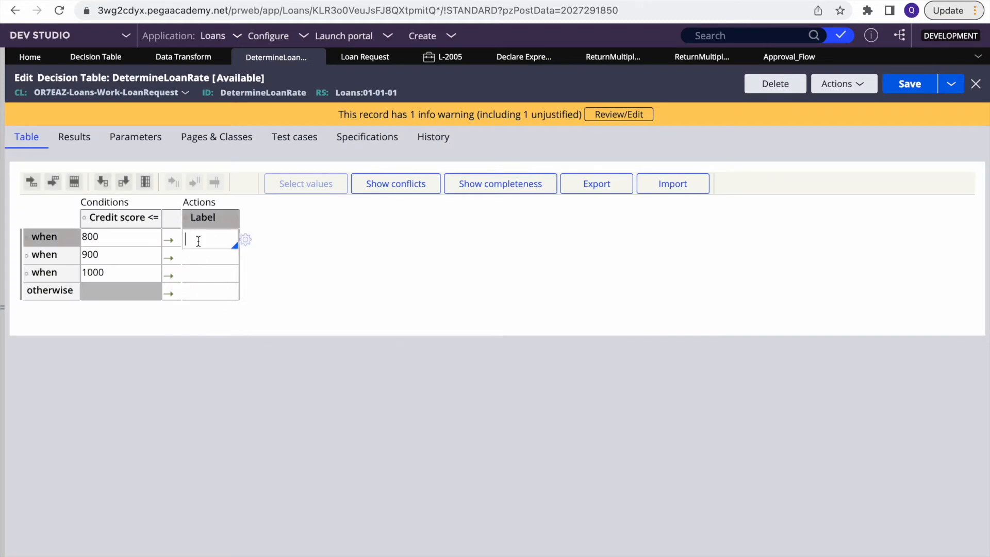
pyautogui.write('IALITR')
pyautogui.press('BackSpace')
pyautogui.press('BackSpace')
pyautogui.press('BackSpace')
pyautogui.press('BackSpace')
pyautogui.press('BackSpace')
pyautogui.write('Lalit')
pyautogui.click(189, 259)
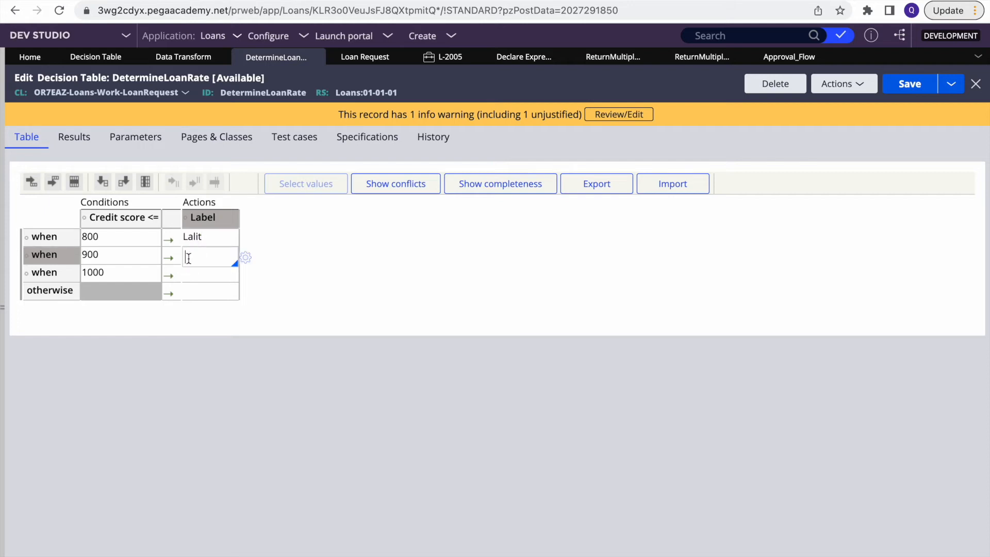
pyautogui.write('Samit')
pyautogui.click(216, 277)
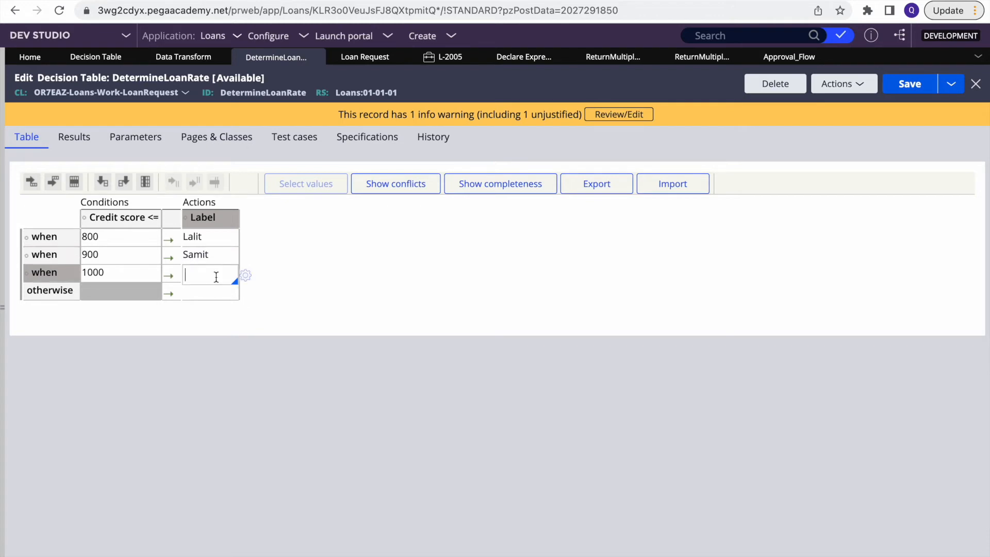
pyautogui.write('Naveen')
pyautogui.click(910, 84)
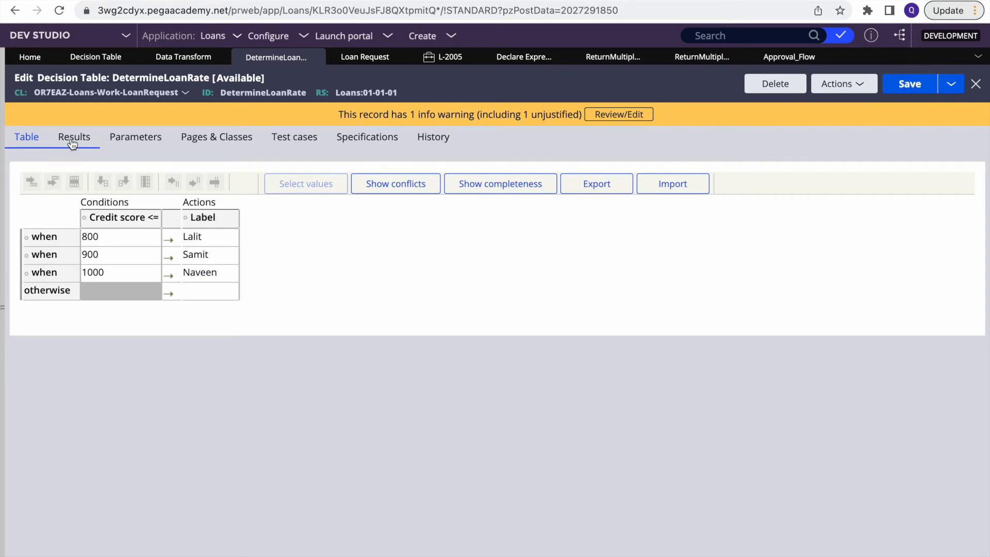
# Disable Evaluate all rows for the decision table, save it and return to its table of conditions
pyautogui.click(72, 143)
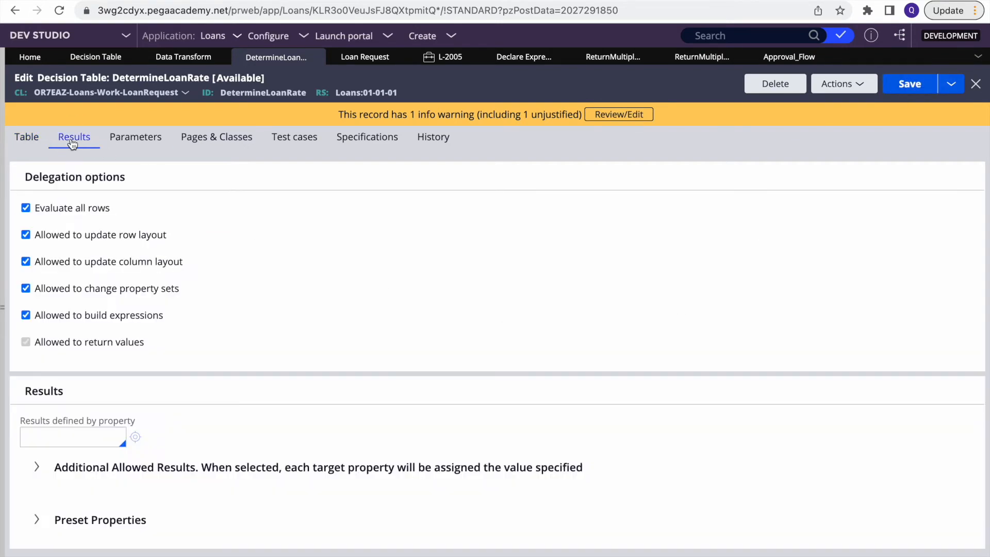
pyautogui.click(26, 207)
pyautogui.click(909, 83)
pyautogui.click(26, 136)
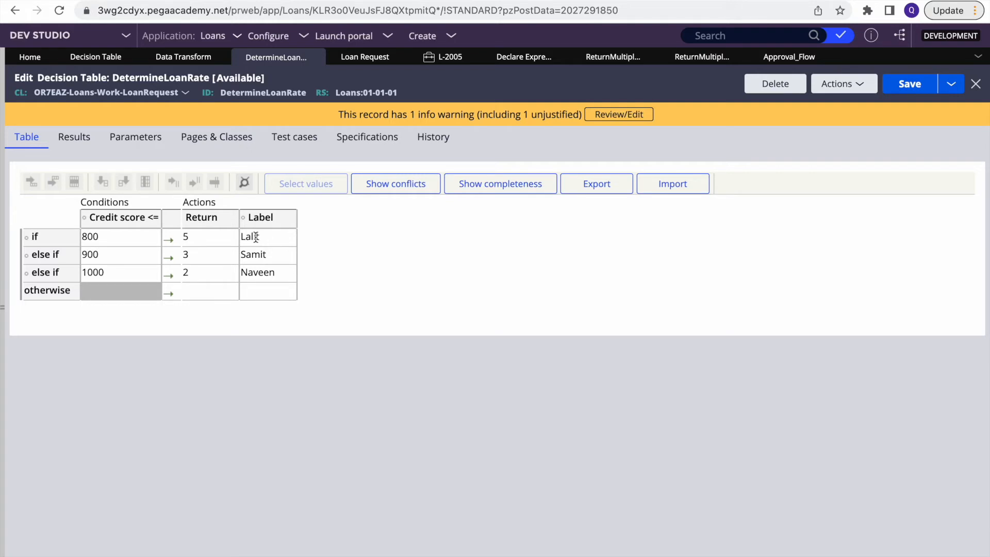
# Check the property settings of the Label action column and close them without changes
pyautogui.click(283, 216)
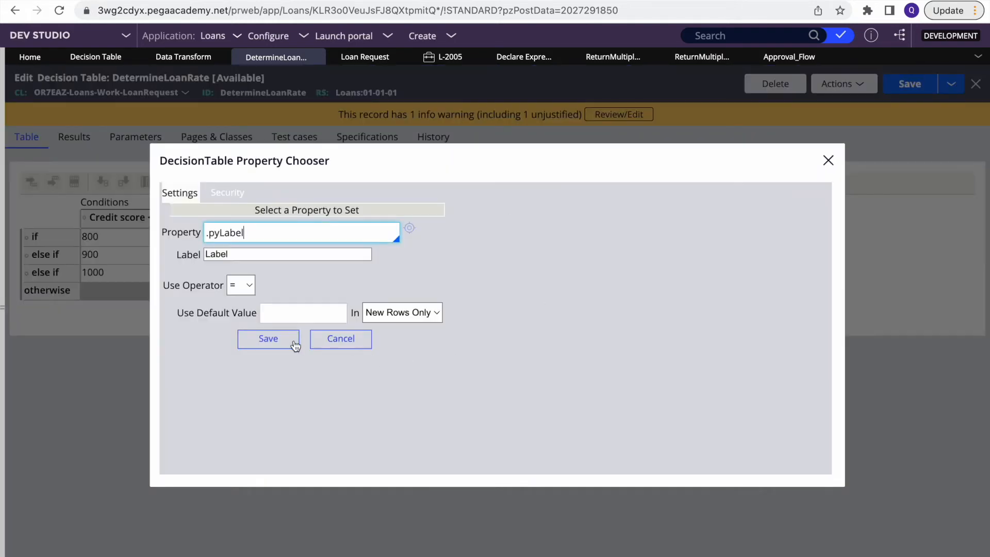
pyautogui.click(325, 341)
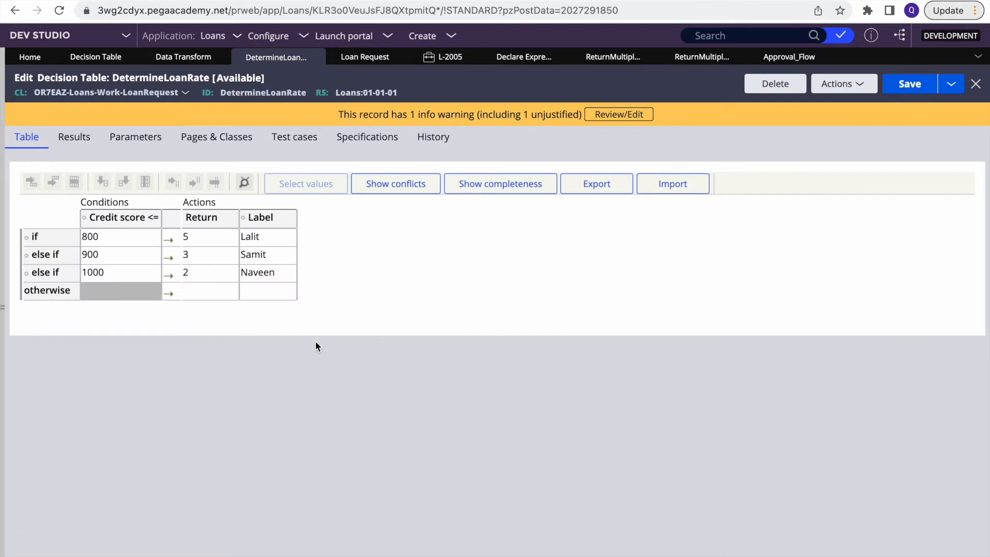
# Insert two blank action columns after the Label column and delete both again
pyautogui.doubleClick(264, 255)
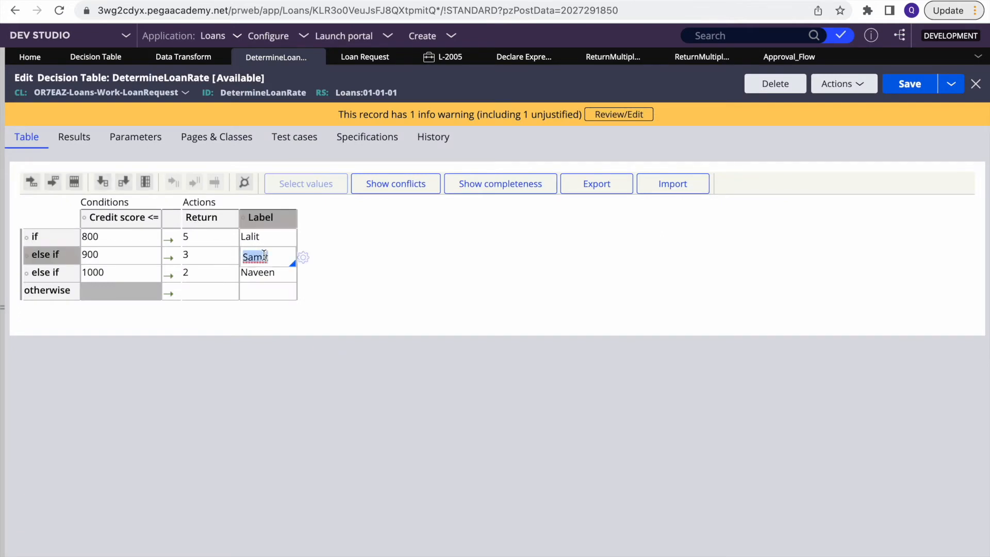
pyautogui.click(125, 185)
pyautogui.click(124, 182)
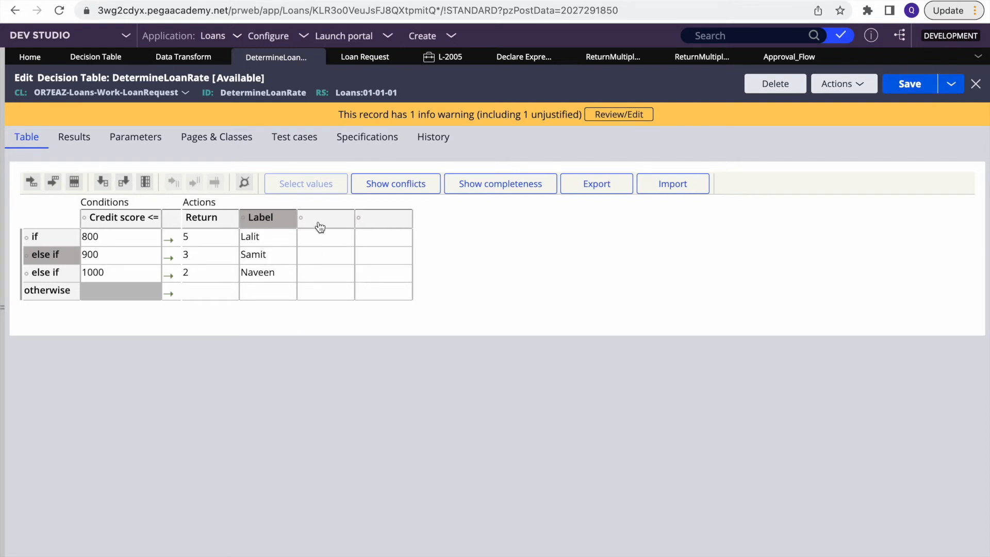
pyautogui.click(315, 238)
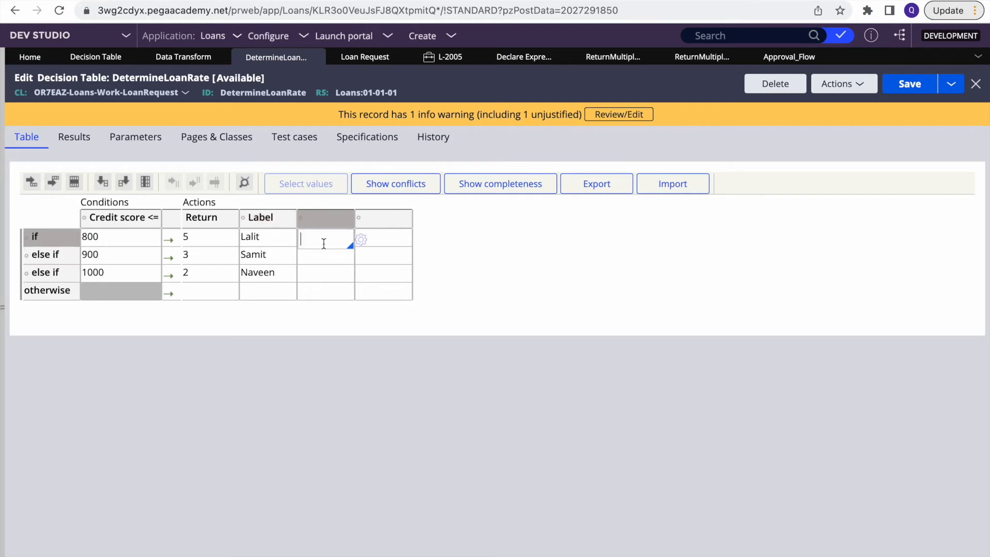
pyautogui.click(147, 182)
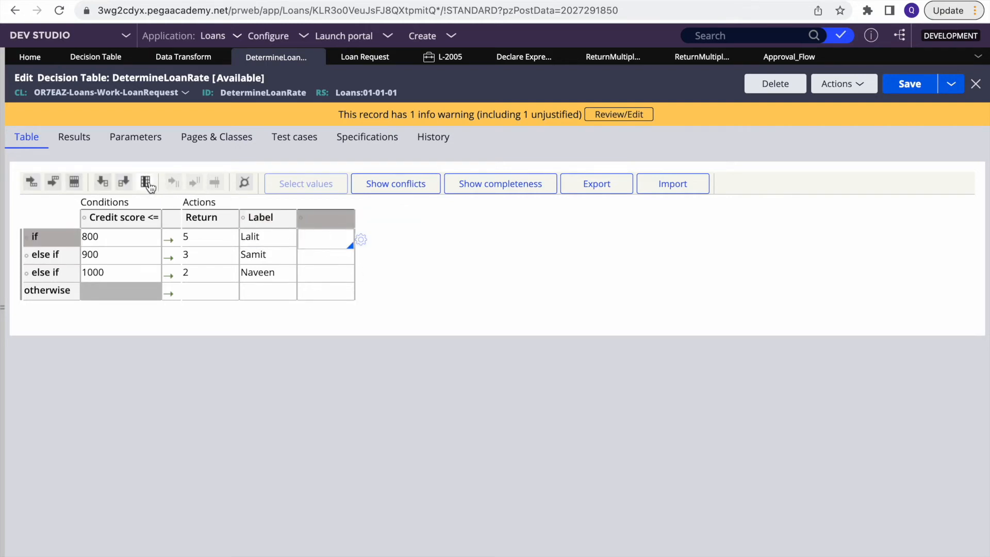
pyautogui.click(145, 182)
pyautogui.click(106, 238)
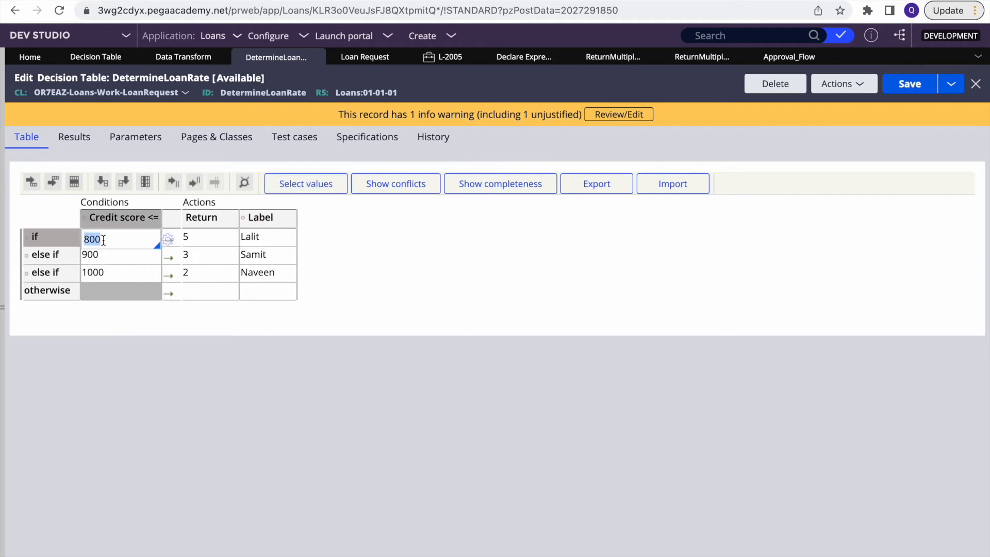
pyautogui.click(227, 305)
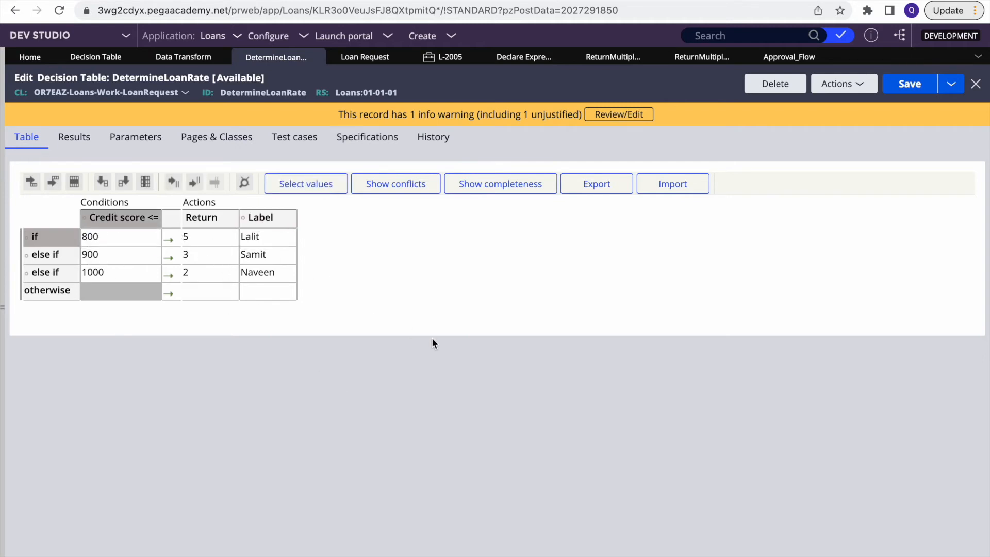
# Save the DetermineLoanRate decision table and open the list of data transform instances
pyautogui.click(909, 83)
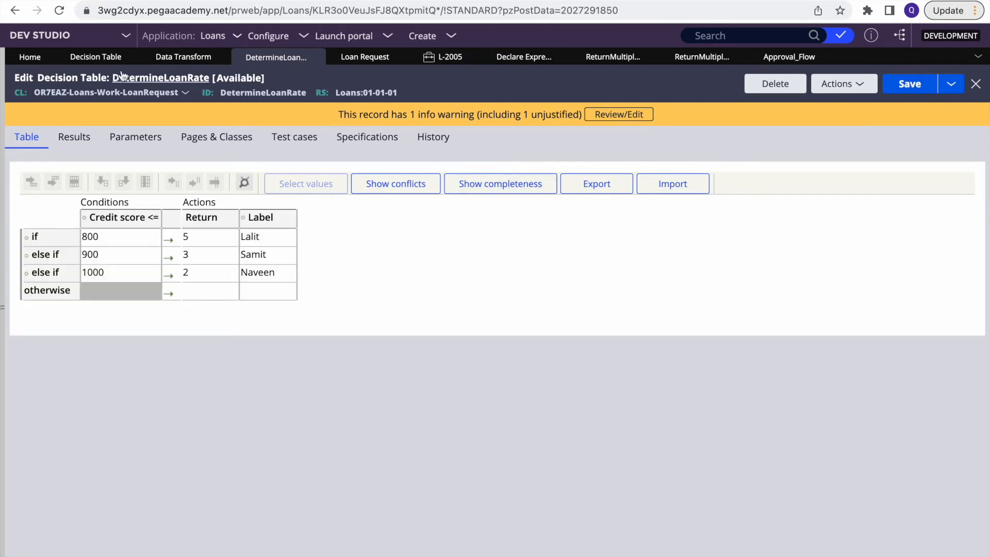
pyautogui.click(178, 55)
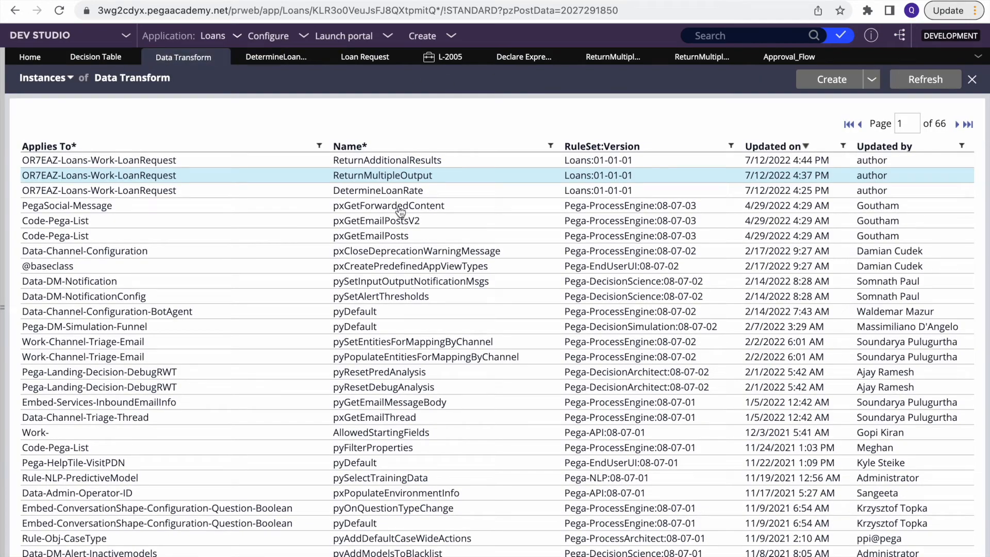
# In the DetermineLoanRate data transform, insert a first row setting .CreditScore to 800 before the .LoanRate row and save it
pyautogui.click(359, 192)
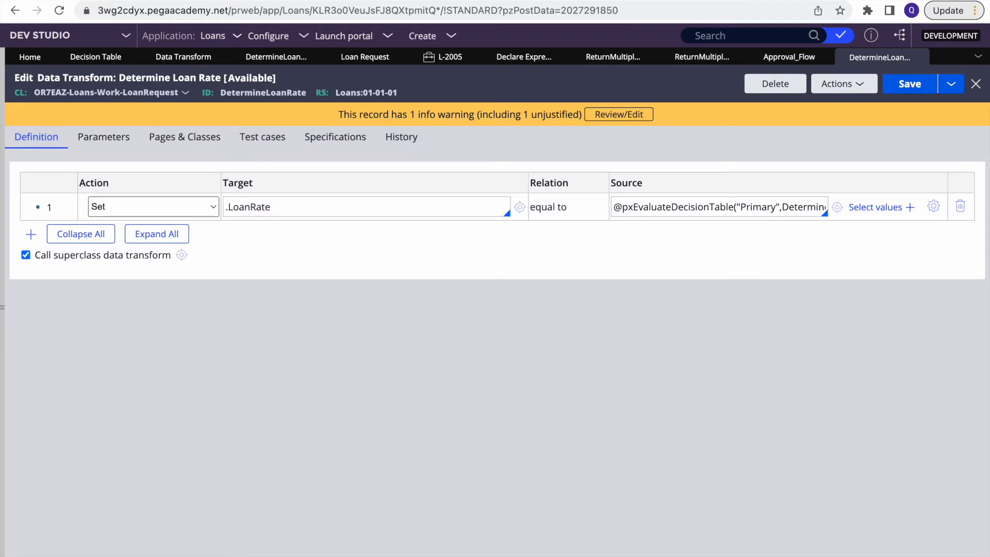
pyautogui.rightClick(71, 207)
pyautogui.click(98, 224)
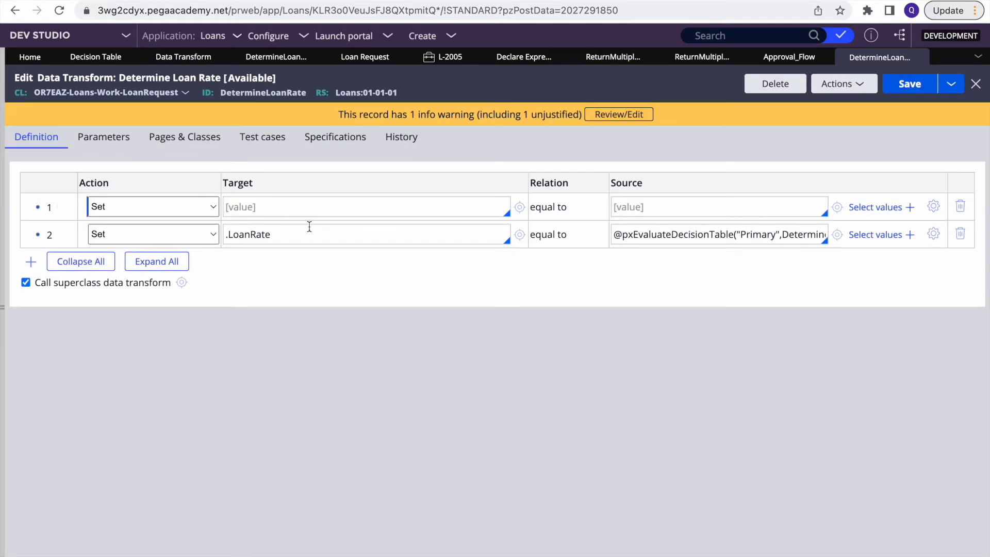
pyautogui.click(256, 211)
pyautogui.write('.')
pyautogui.press('Down')
pyautogui.press('Down')
pyautogui.press('Down')
pyautogui.press('Return')
pyautogui.click(670, 201)
pyautogui.write('800')
pyautogui.click(915, 84)
# Run the Determine Loan Rate data transform on an empty test page with tracing started
pyautogui.click(843, 83)
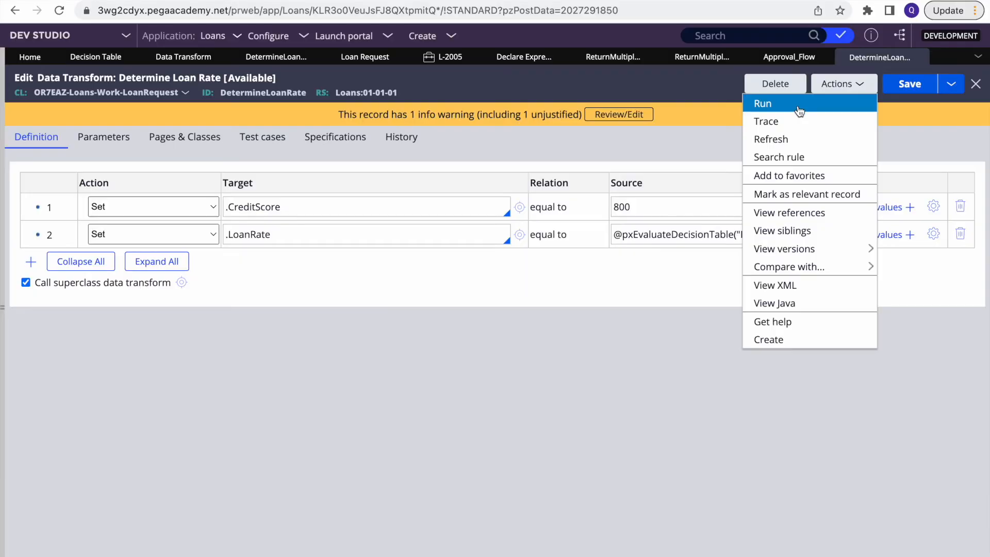
pyautogui.click(797, 105)
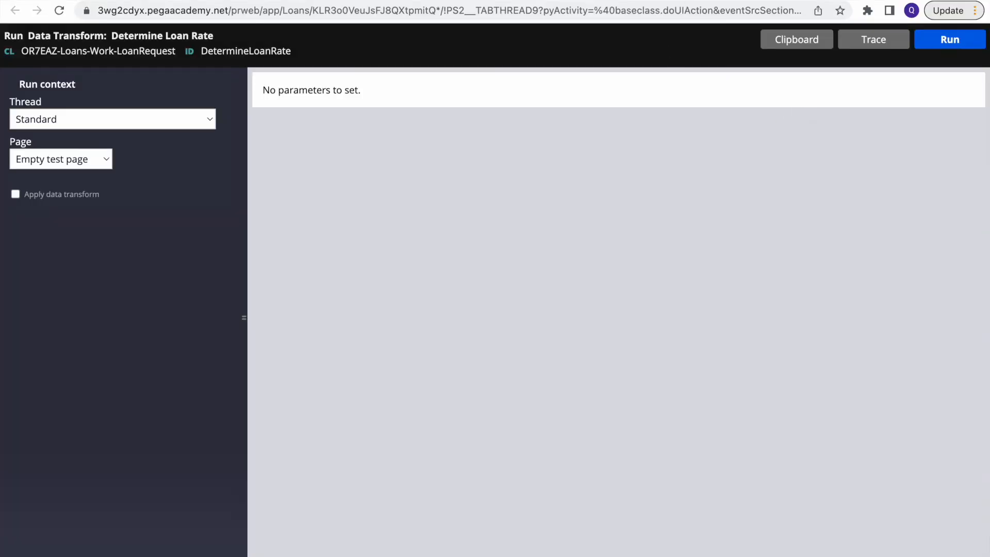
pyautogui.click(873, 39)
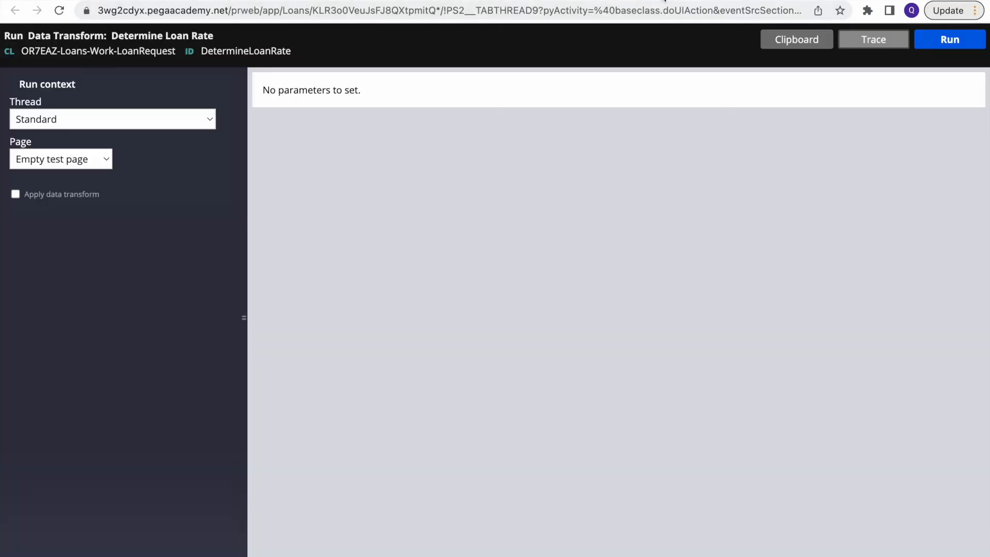
pyautogui.click(935, 41)
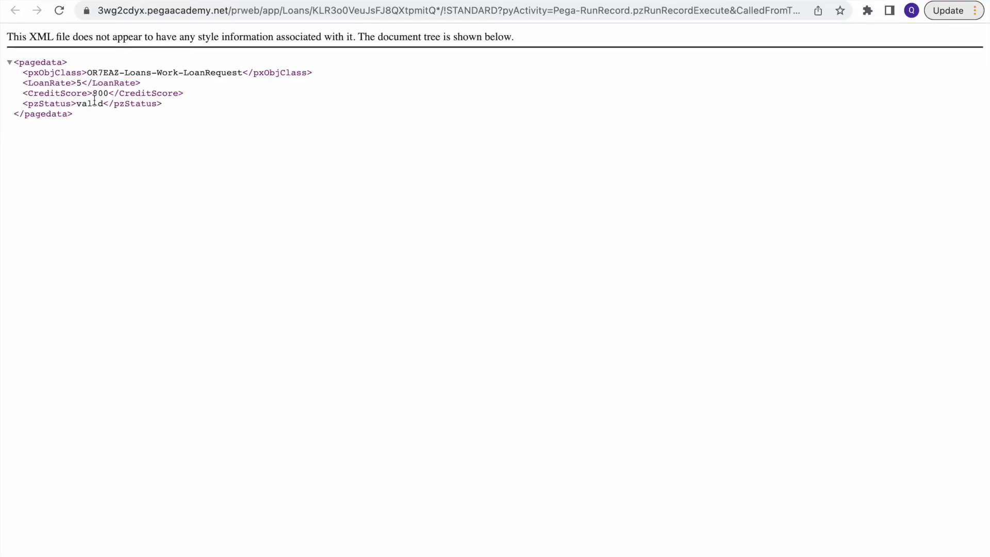
# Inspect the RunRecordPrimaryPage properties at the traced Data Transform End event, and close the result, tracer and run windows
pyautogui.click(422, 1)
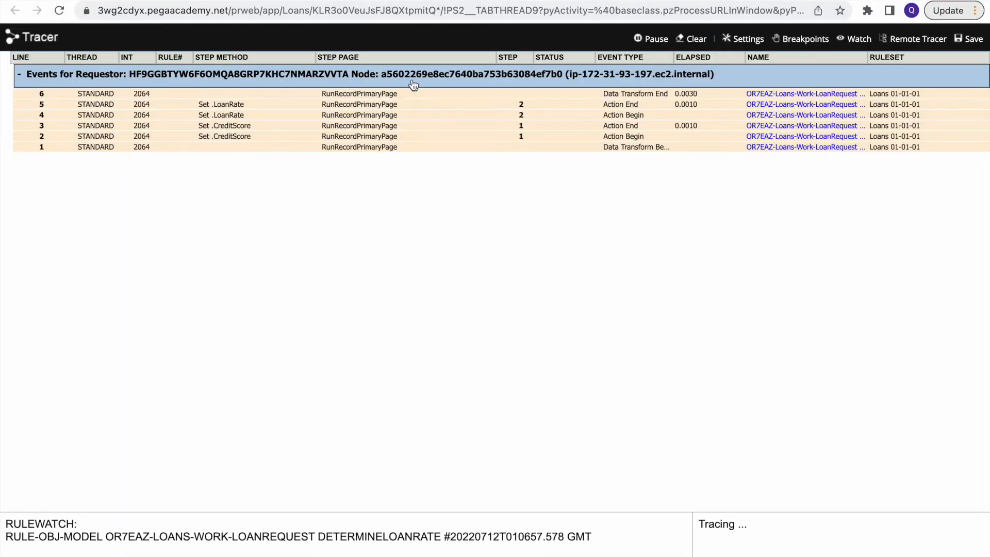
pyautogui.click(354, 94)
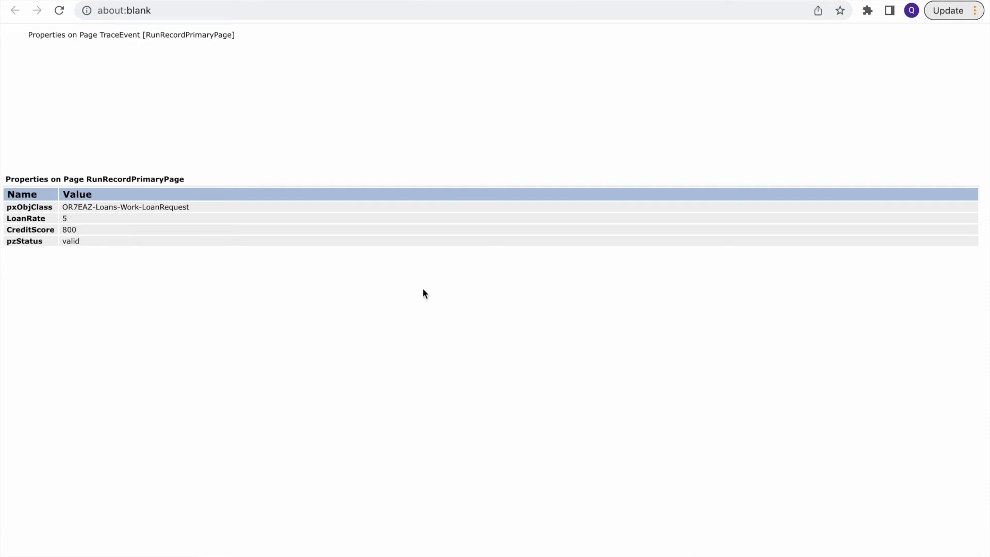
pyautogui.click(818, 1)
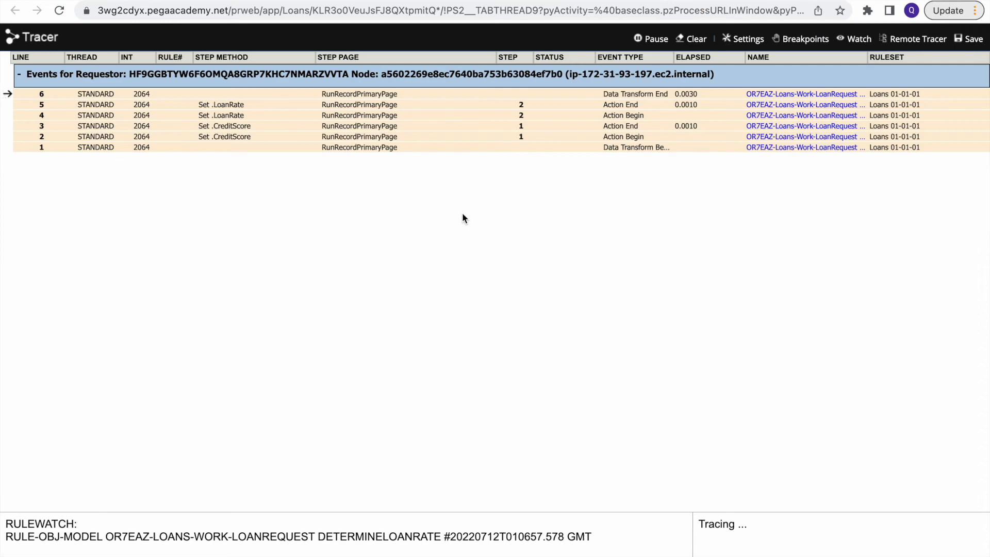
pyautogui.click(347, 94)
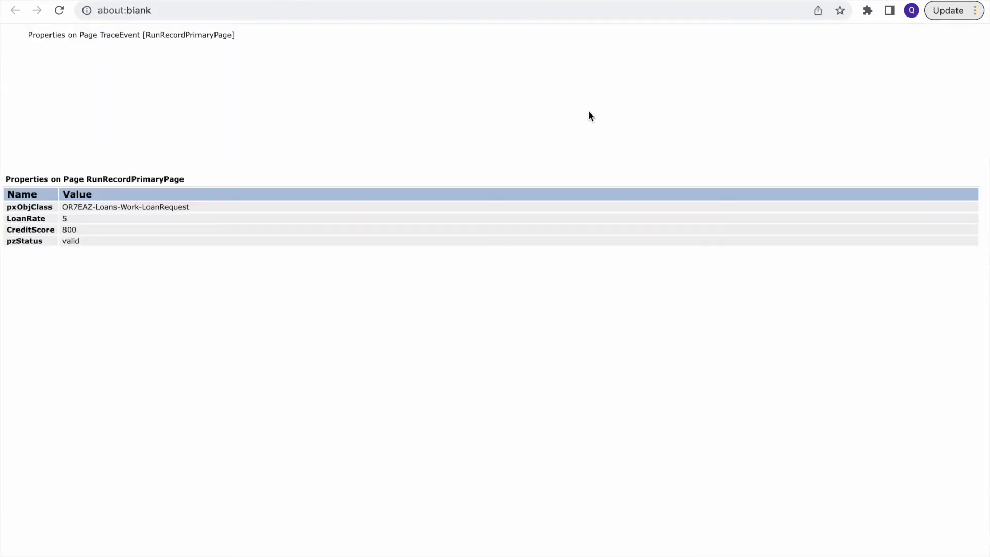
pyautogui.click(543, 1)
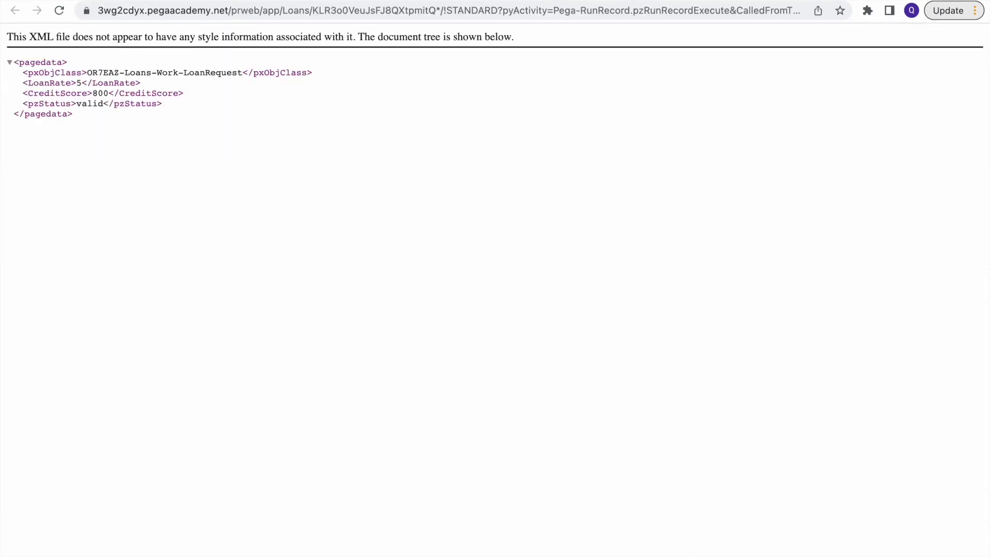
pyautogui.press('super+w')
pyautogui.press('super+w')
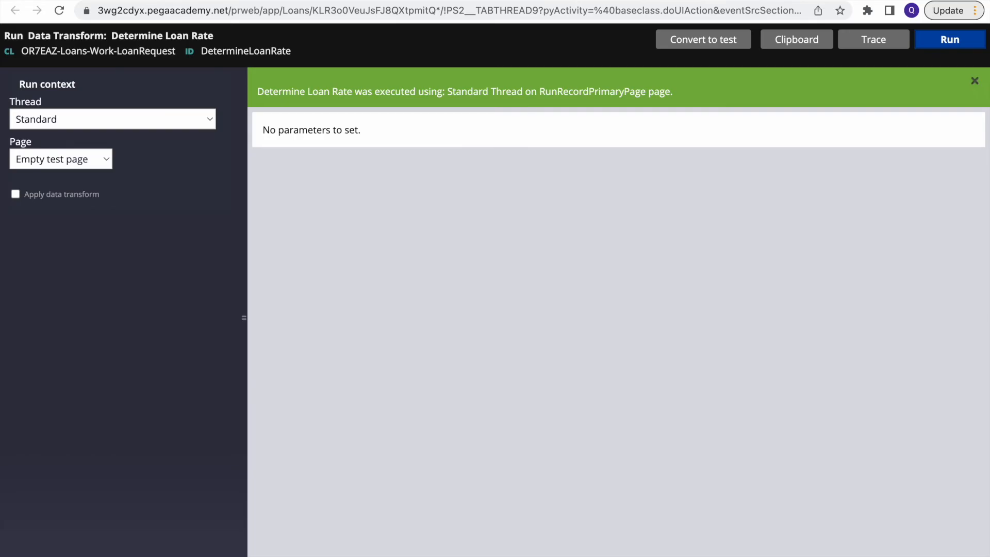
pyautogui.press('super+w')
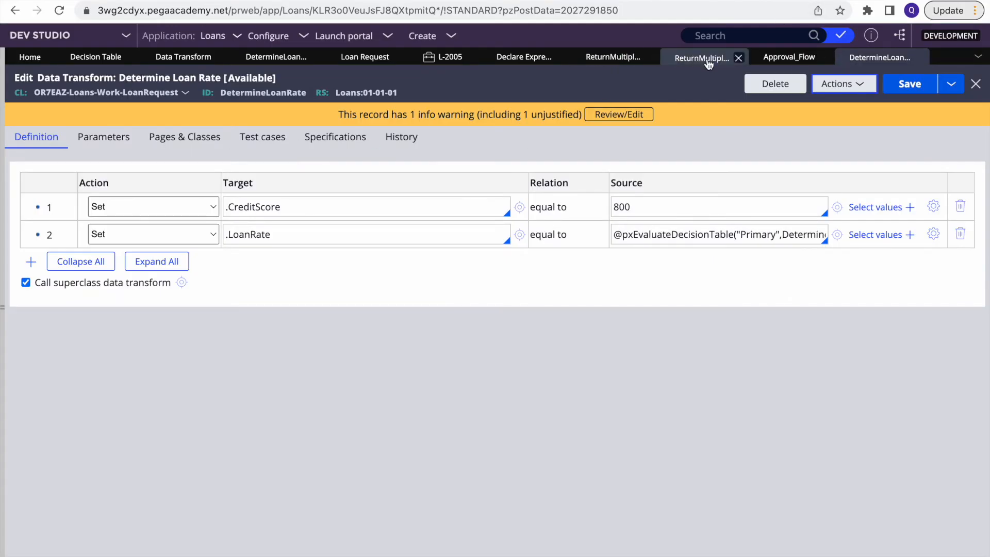
# Review the ReturnMultipleOutput data transform and the DetermineLoanRate decision table with its delegation options
pyautogui.click(707, 61)
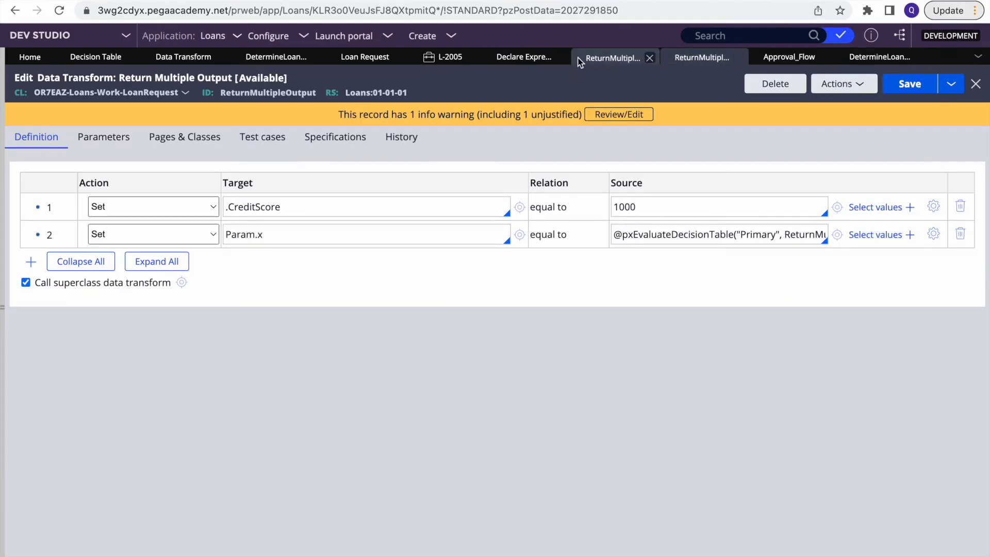
pyautogui.click(274, 62)
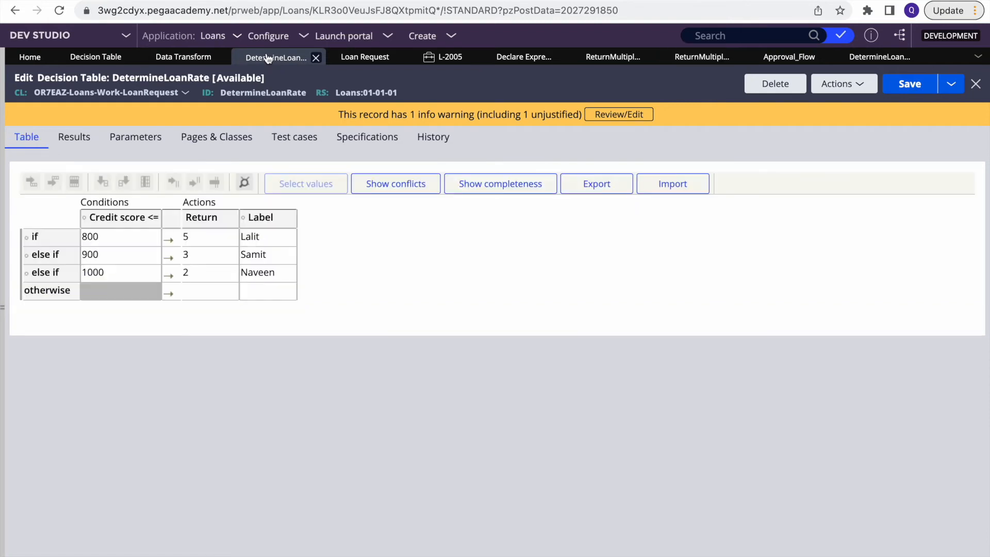
pyautogui.click(74, 142)
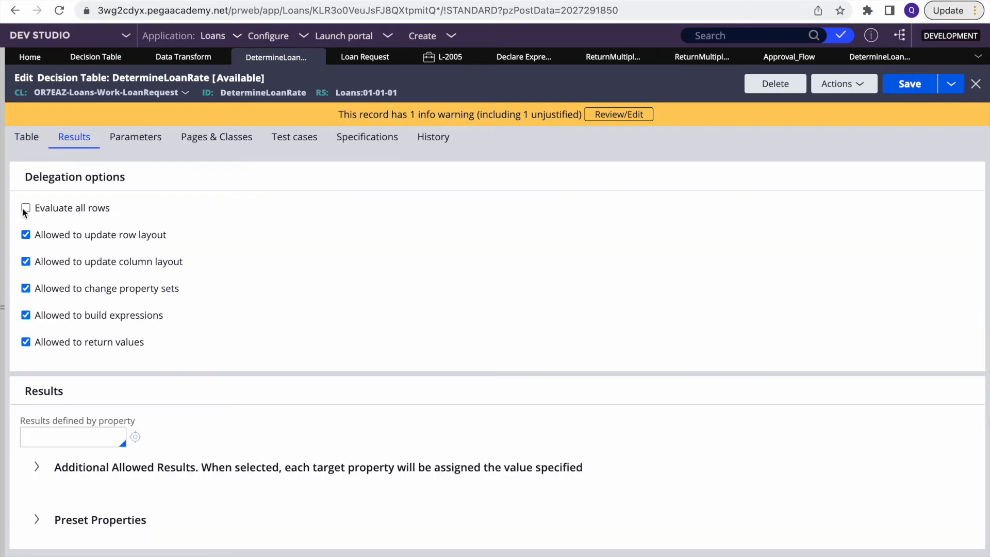
pyautogui.click(26, 138)
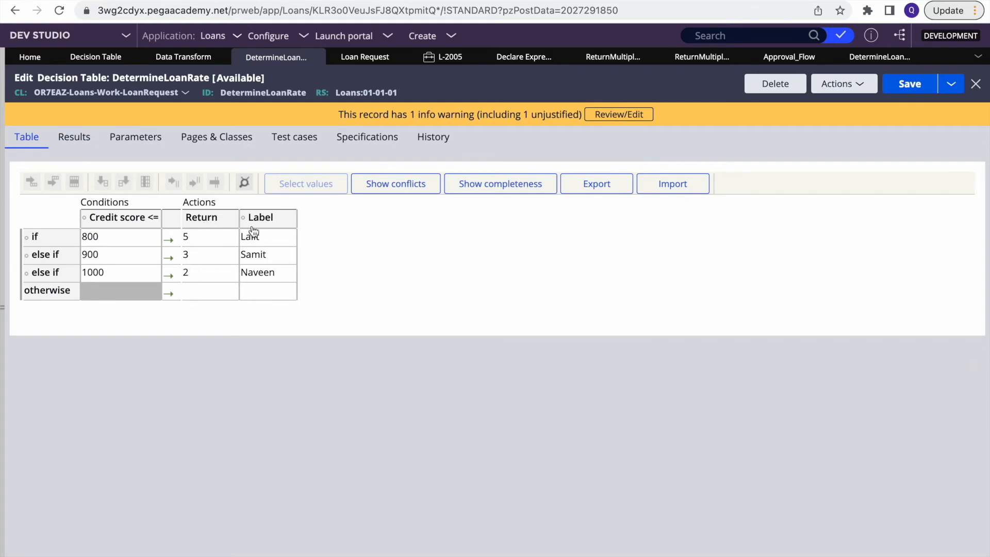
# Enable Evaluate all rows for the decision table, check the effect on its action columns, and disable the option again
pyautogui.click(77, 136)
pyautogui.click(26, 208)
pyautogui.click(32, 144)
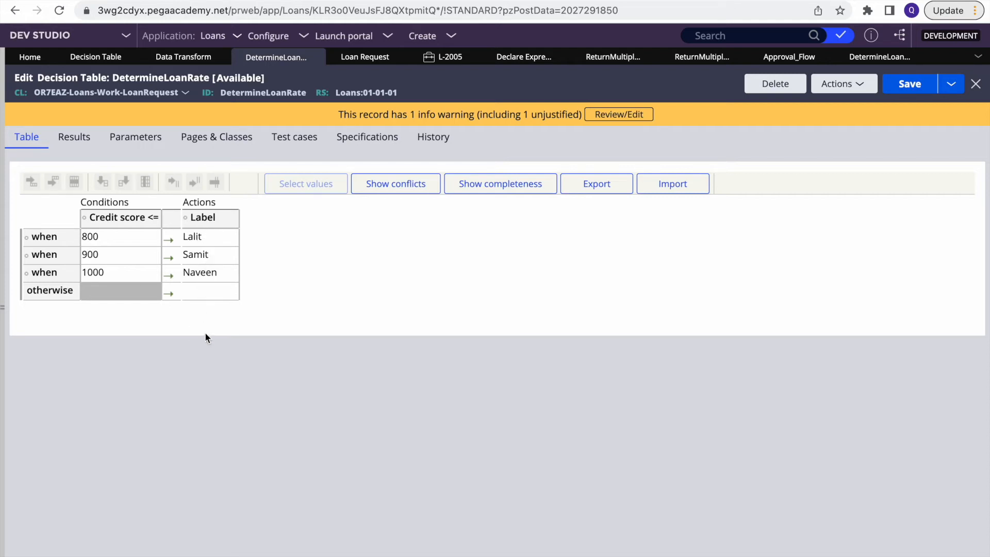
pyautogui.click(214, 253)
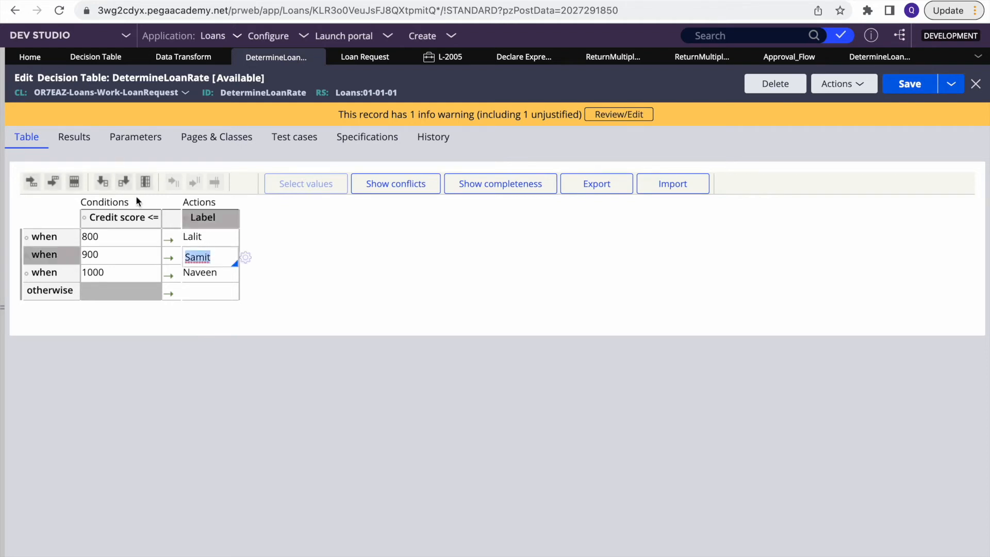
pyautogui.click(334, 236)
pyautogui.click(75, 138)
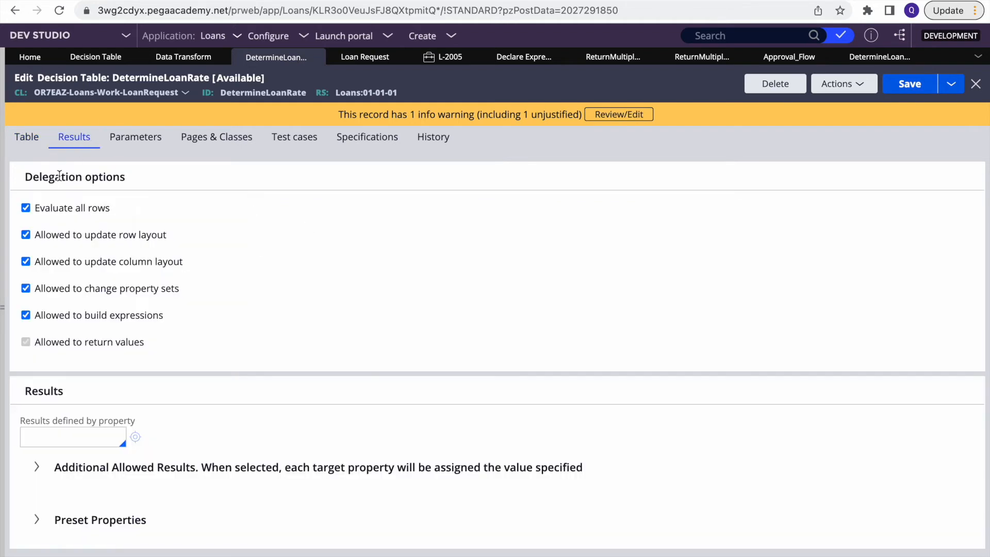
pyautogui.click(25, 208)
pyautogui.click(27, 137)
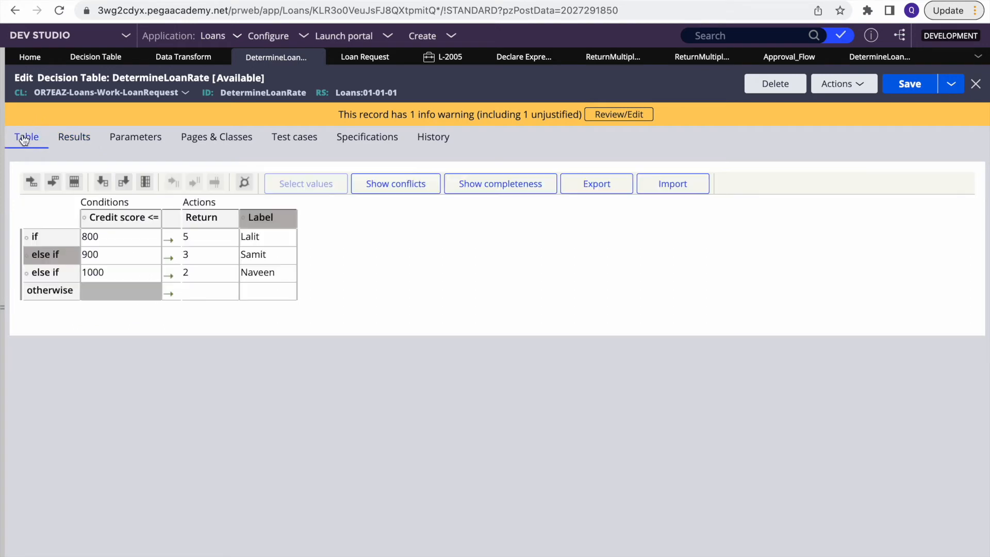
# Save the decision table, keep .pyLabel as the property of the Label column, and save the rule again
pyautogui.click(896, 93)
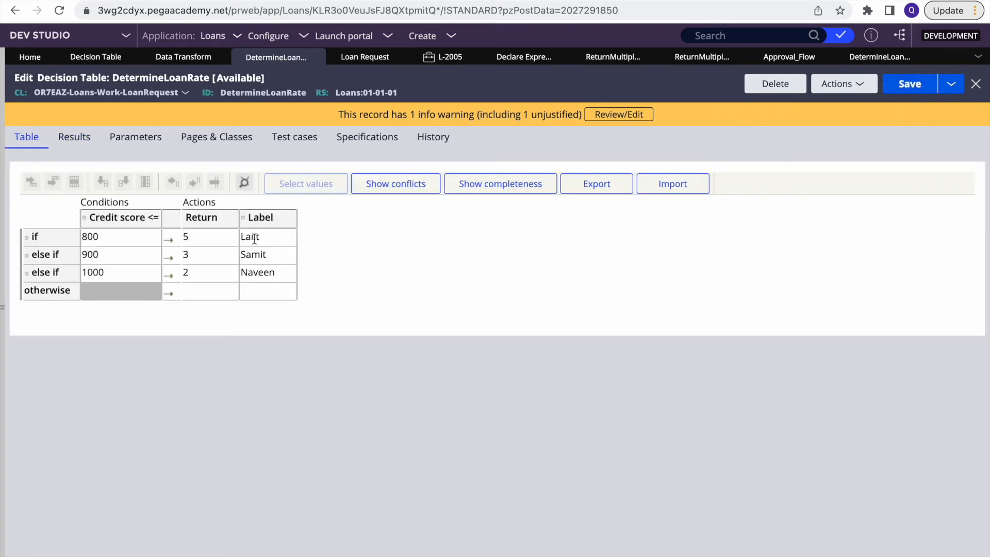
pyautogui.click(250, 216)
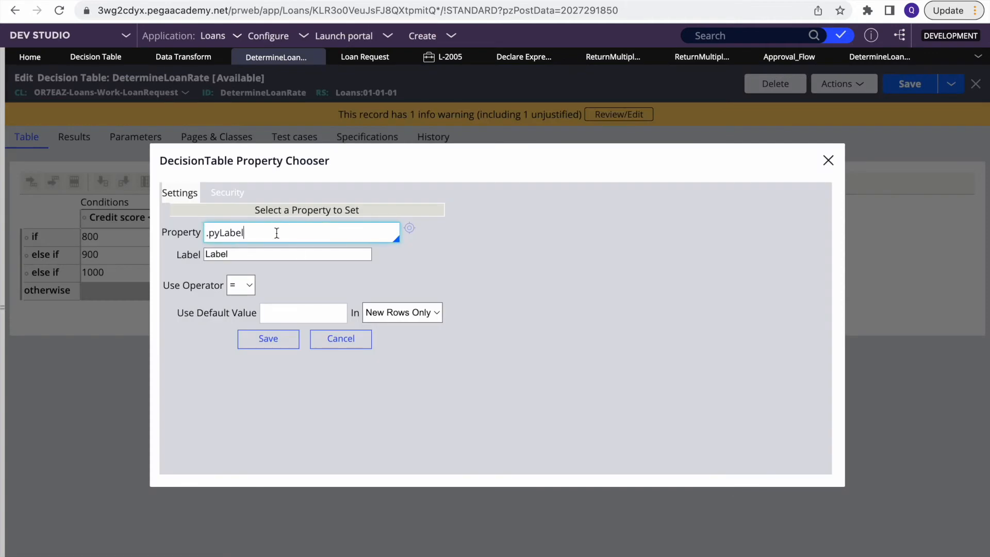
pyautogui.click(269, 340)
pyautogui.click(924, 93)
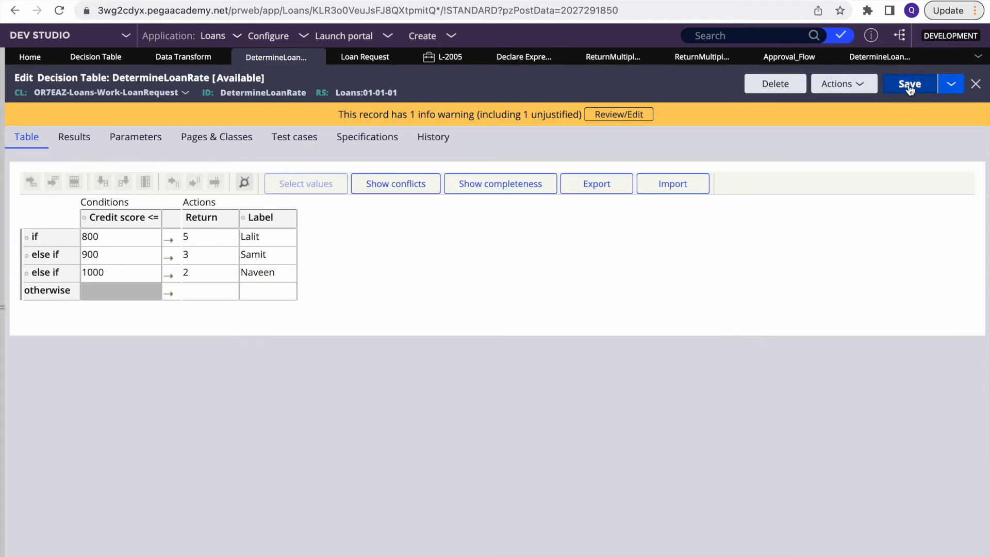
# Test the DetermineLoanRate decision table with a CreditScore of 899 and return to the rule
pyautogui.click(857, 94)
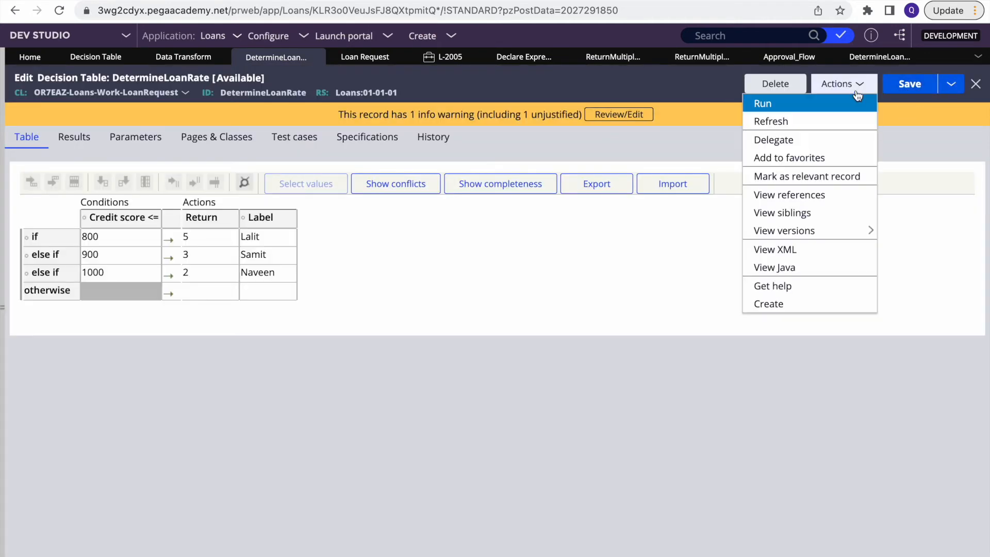
pyautogui.click(778, 108)
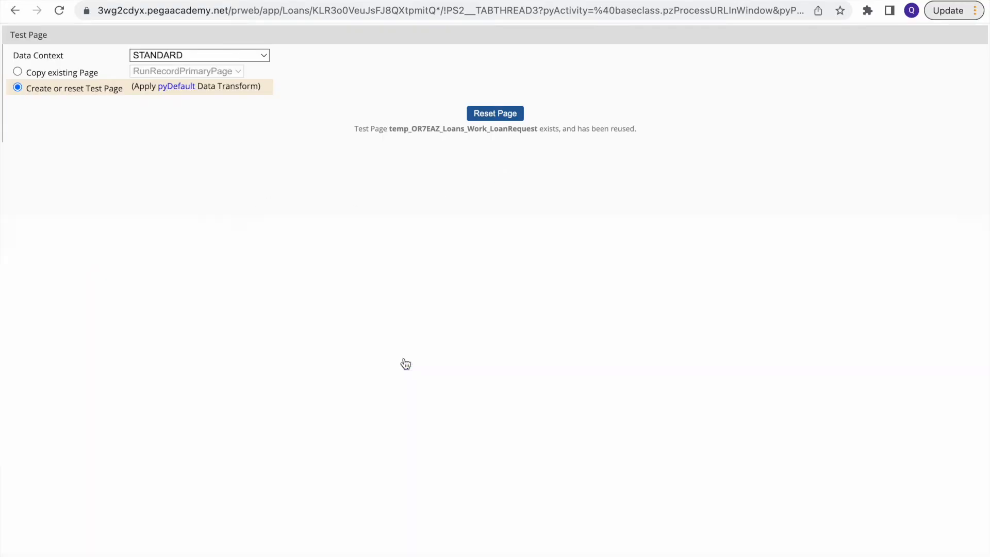
pyautogui.doubleClick(178, 256)
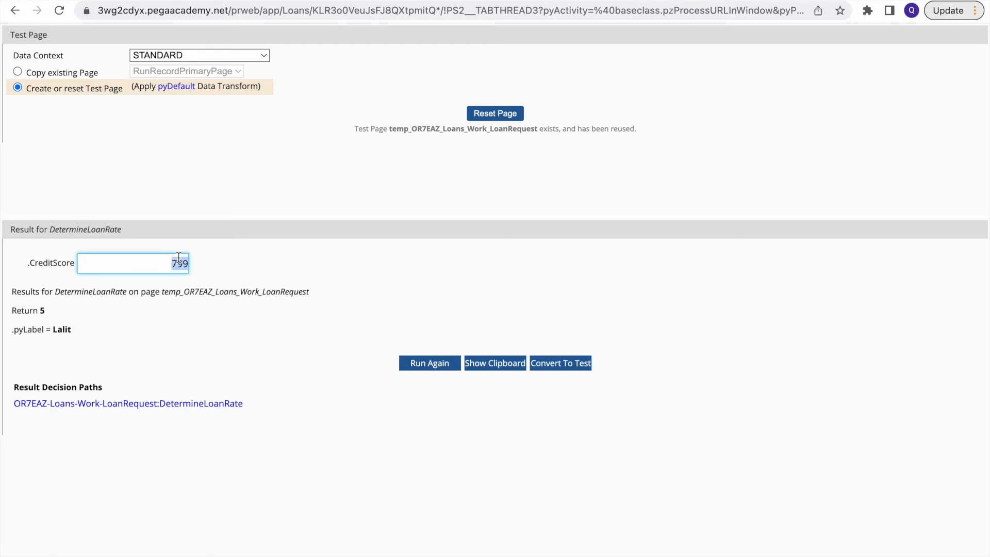
pyautogui.write('899')
pyautogui.click(428, 362)
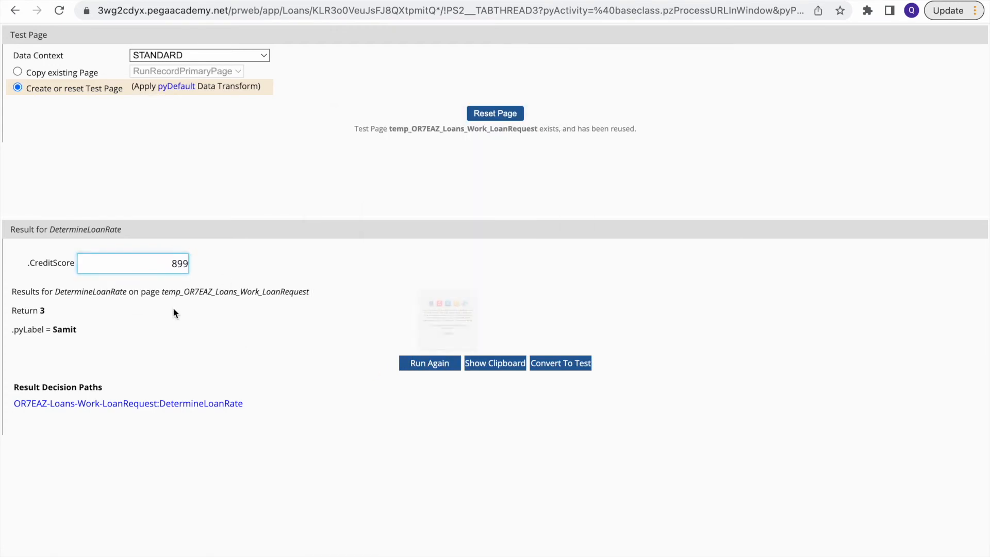
pyautogui.doubleClick(178, 262)
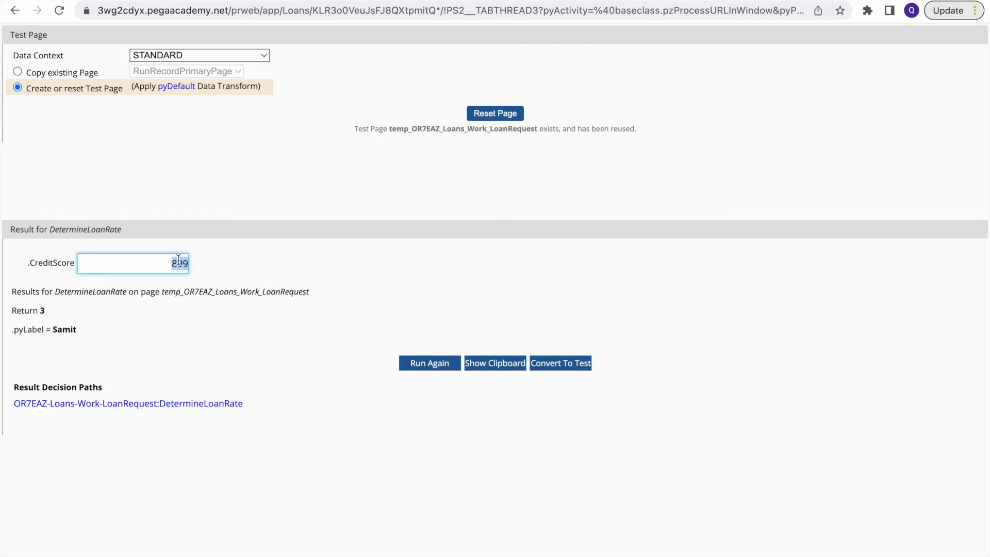
pyautogui.click(221, 1)
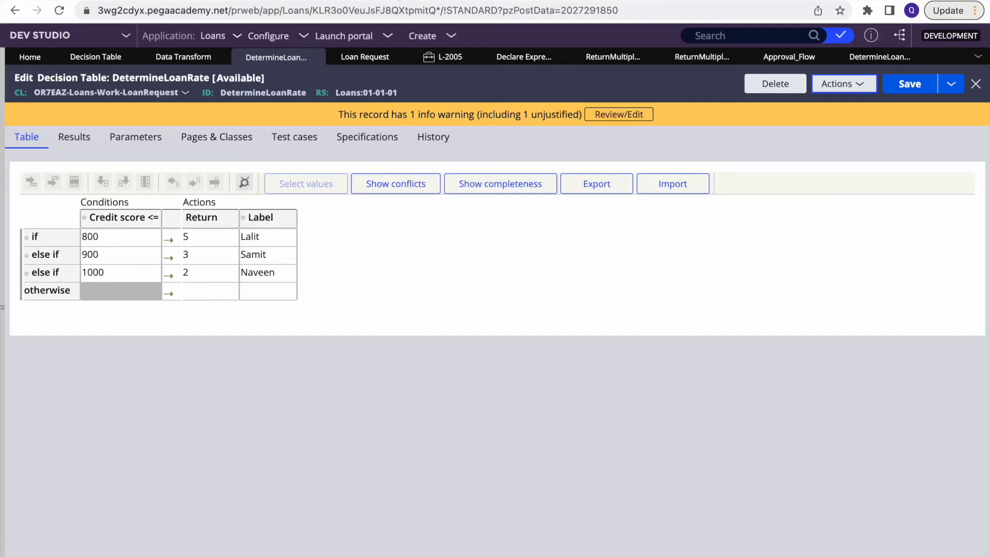
# Check the Label cell of the first row and the decision table's delegation options
pyautogui.click(267, 236)
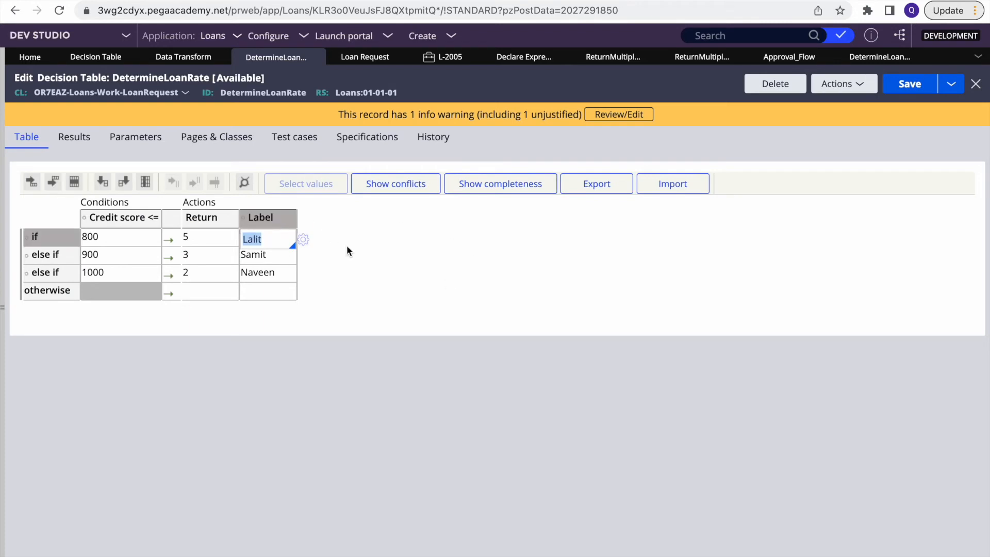
pyautogui.click(76, 139)
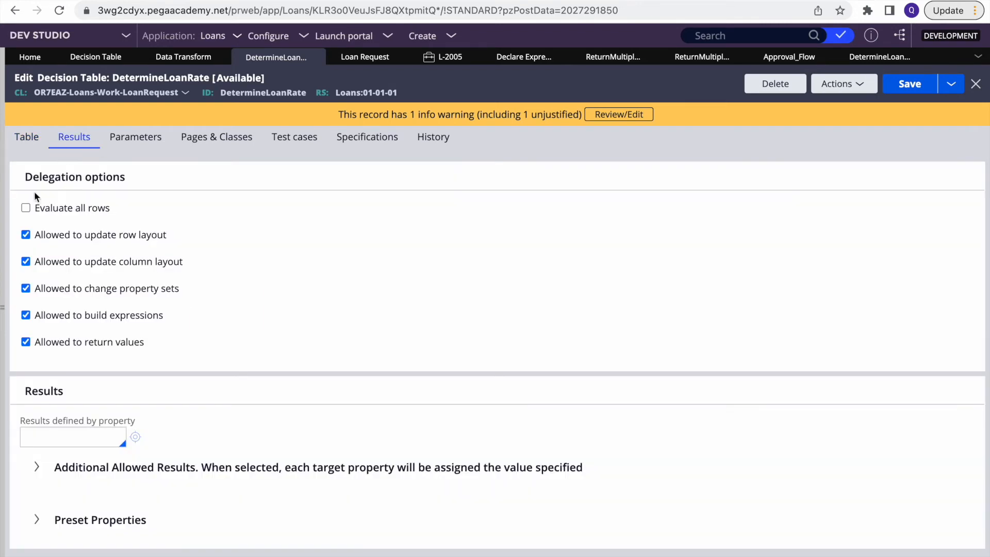
pyautogui.click(32, 145)
# Add an action column after the Label column of the decision table and assign it the .Country property
pyautogui.click(281, 238)
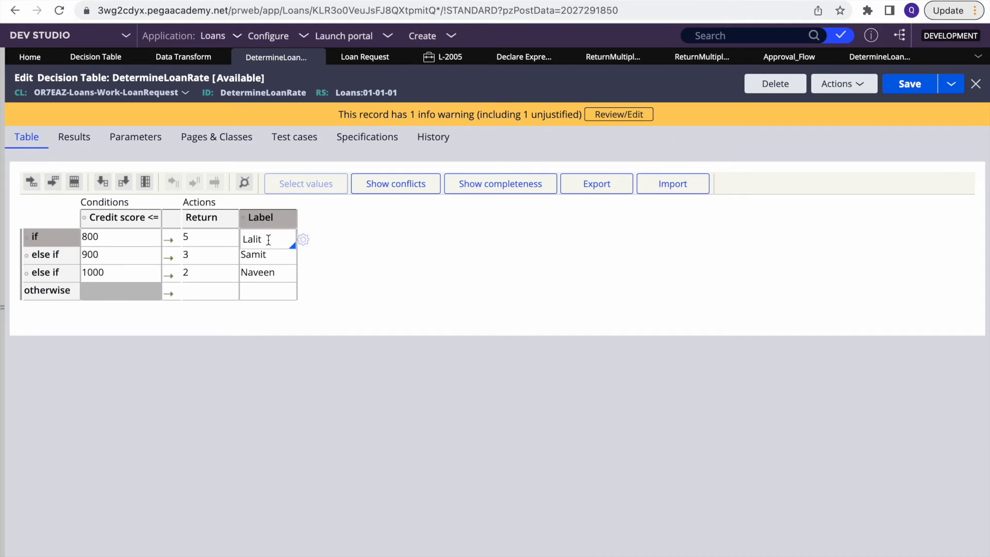
pyautogui.click(127, 183)
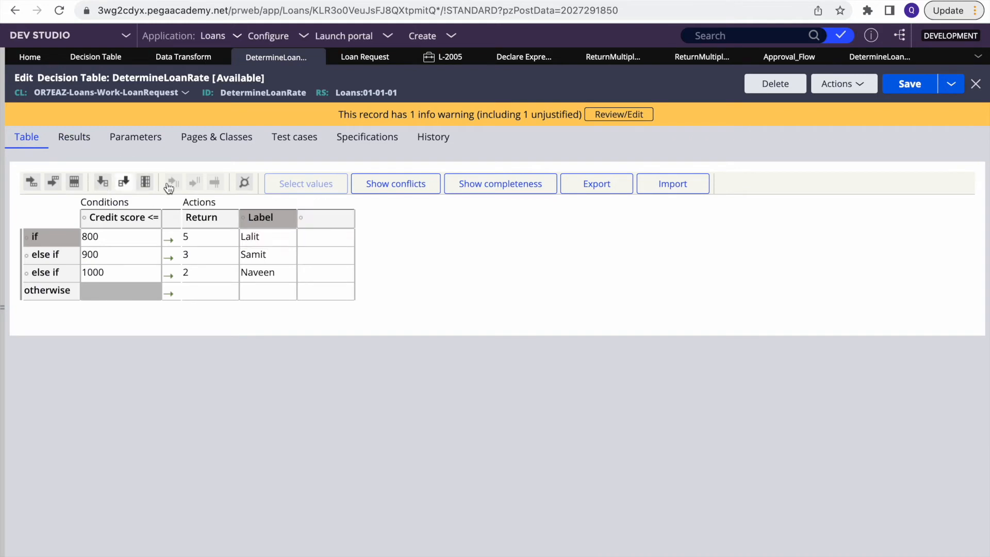
pyautogui.click(323, 219)
pyautogui.write('.py')
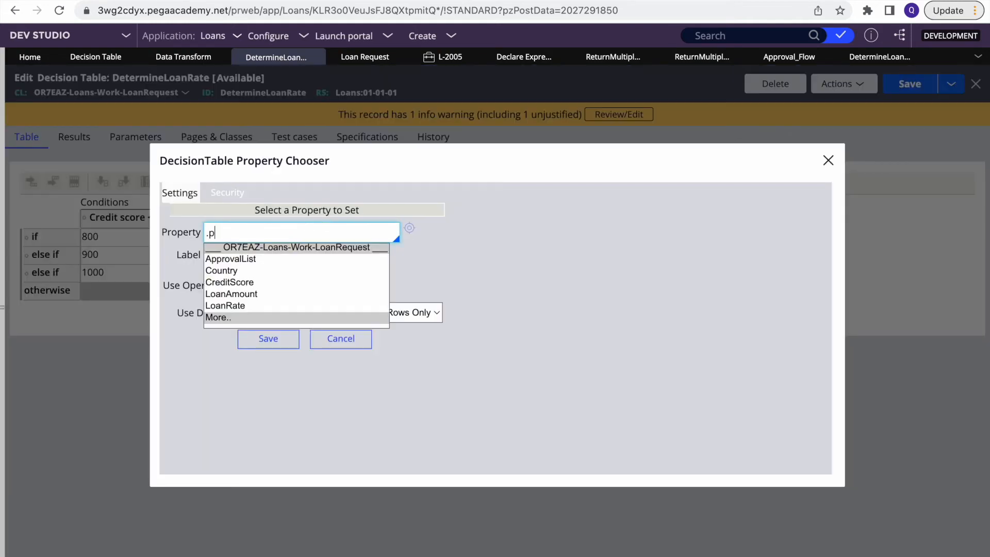
pyautogui.press('Down')
pyautogui.press('Down')
pyautogui.press('Return')
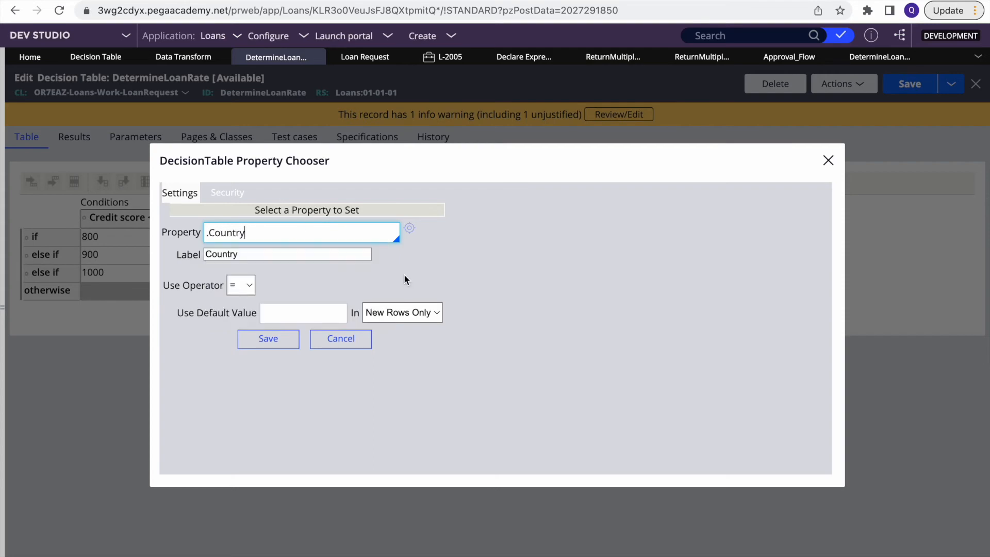
pyautogui.click(283, 338)
# Fill the Country column with India, USA and Canada in the first three rows and save the decision table
pyautogui.click(308, 233)
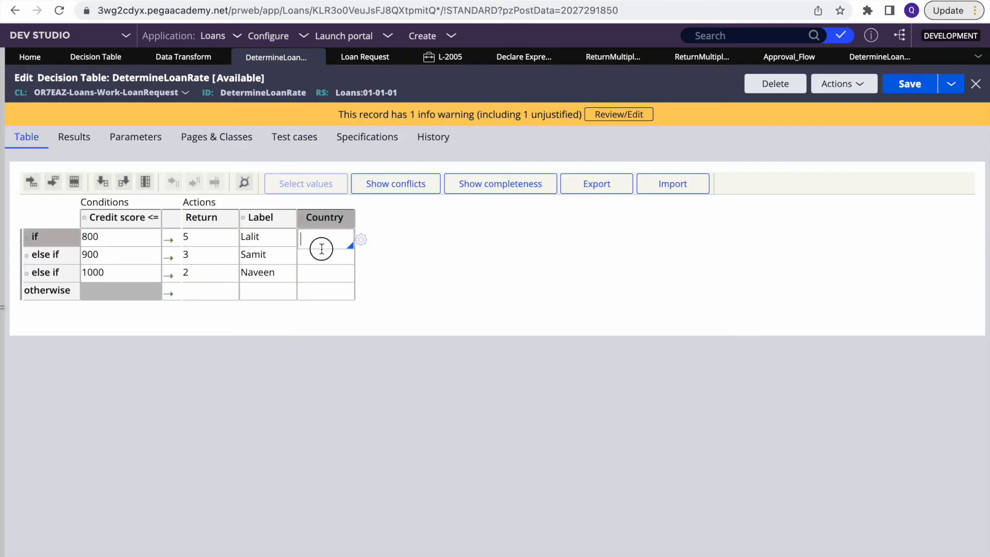
pyautogui.write('India')
pyautogui.click(327, 257)
pyautogui.write('USA')
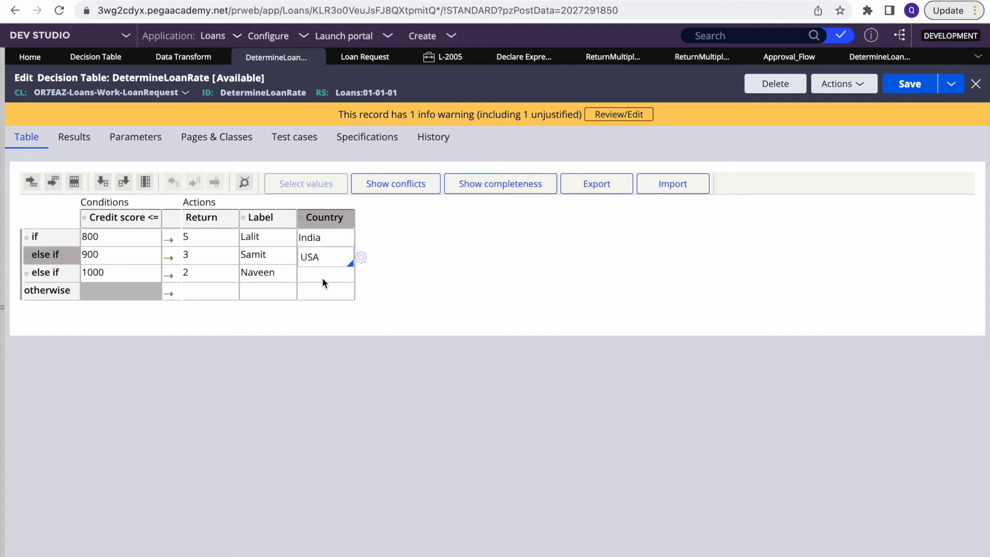
pyautogui.click(323, 279)
pyautogui.write('cANADA')
pyautogui.press('BackSpace')
pyautogui.press('BackSpace')
pyautogui.press('BackSpace')
pyautogui.press('BackSpace')
pyautogui.press('BackSpace')
pyautogui.press('BackSpace')
pyautogui.write('Canada')
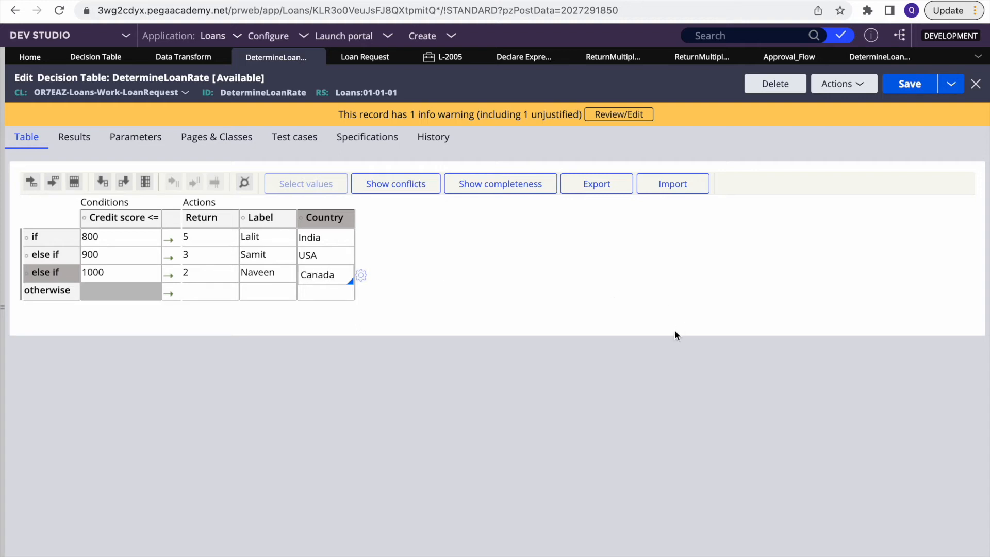
pyautogui.click(909, 84)
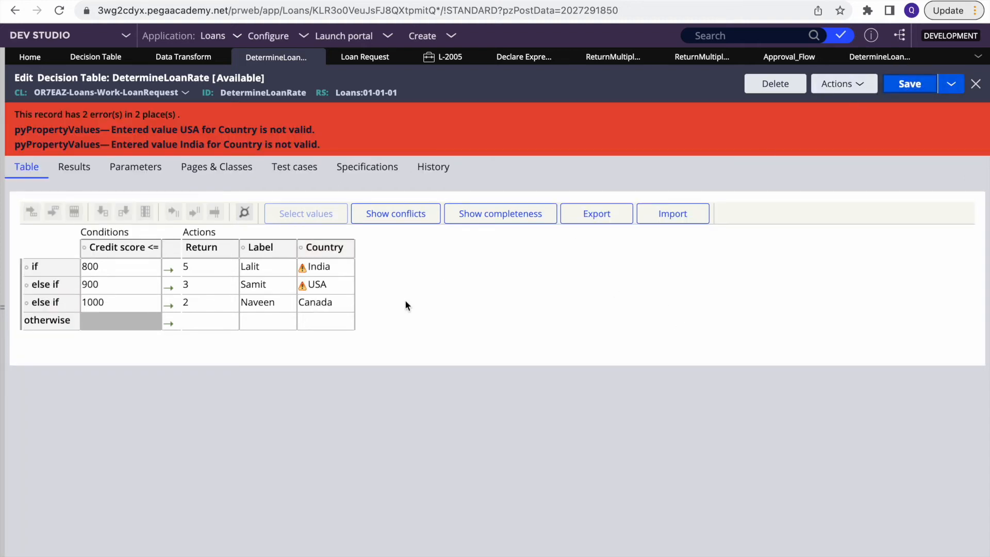
# Re-enter USA as the second row's Country value and try to save the decision table again
pyautogui.click(322, 269)
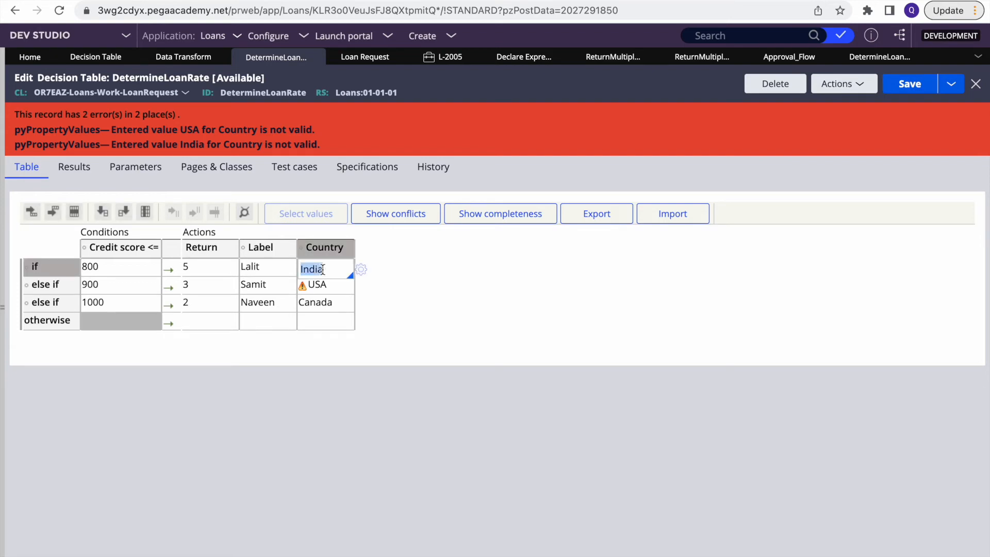
pyautogui.click(471, 313)
pyautogui.click(323, 282)
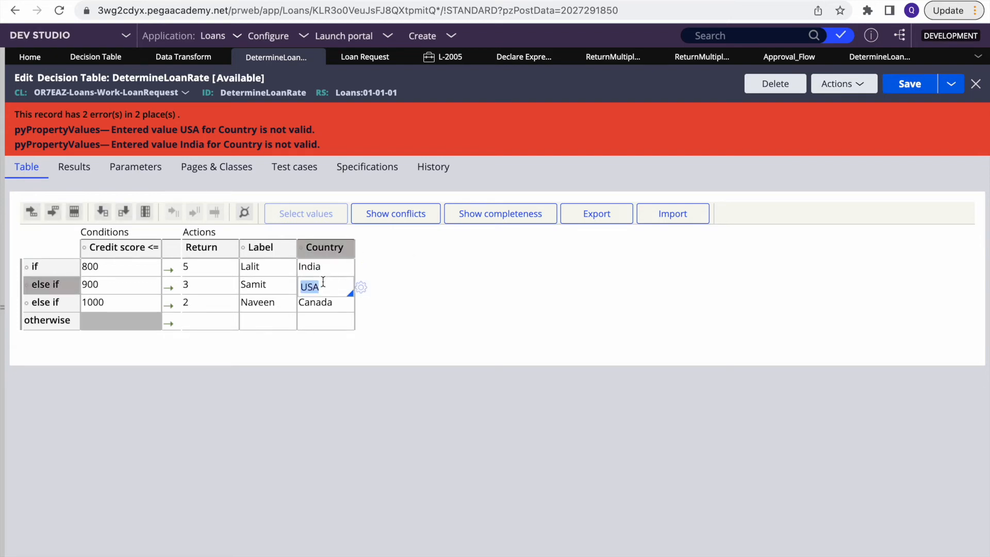
pyautogui.press('BackSpace')
pyautogui.write('iN')
pyautogui.write('USA')
pyautogui.click(913, 84)
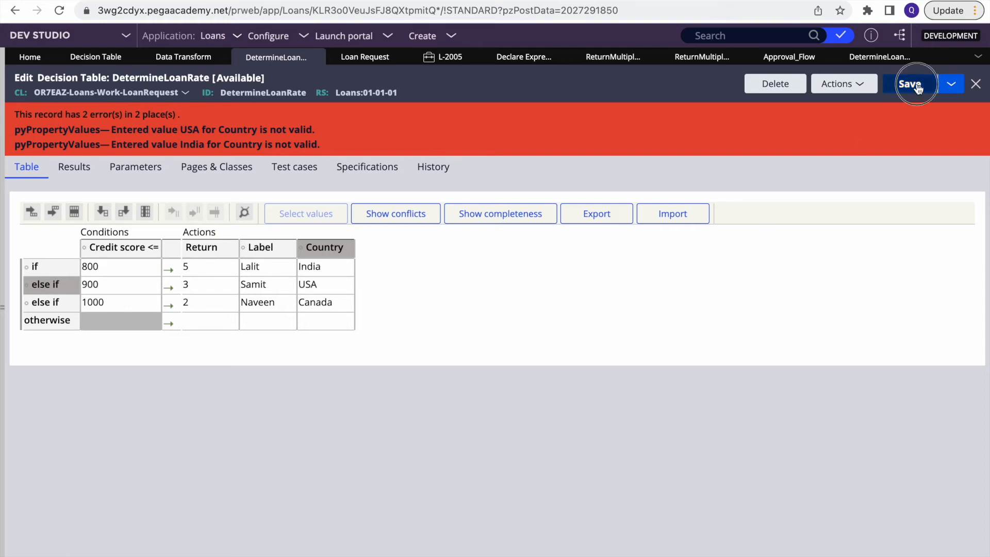
pyautogui.click(309, 286)
pyautogui.click(318, 262)
pyautogui.click(318, 262)
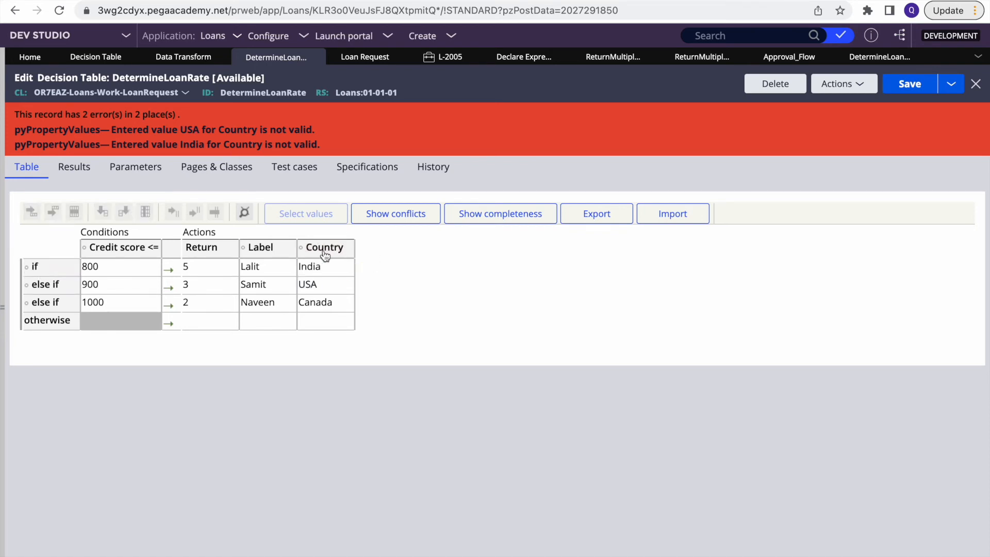
# Change the Country column's property to .pyLabelOld and save the decision table
pyautogui.click(324, 251)
pyautogui.doubleClick(256, 227)
pyautogui.press('BackSpace')
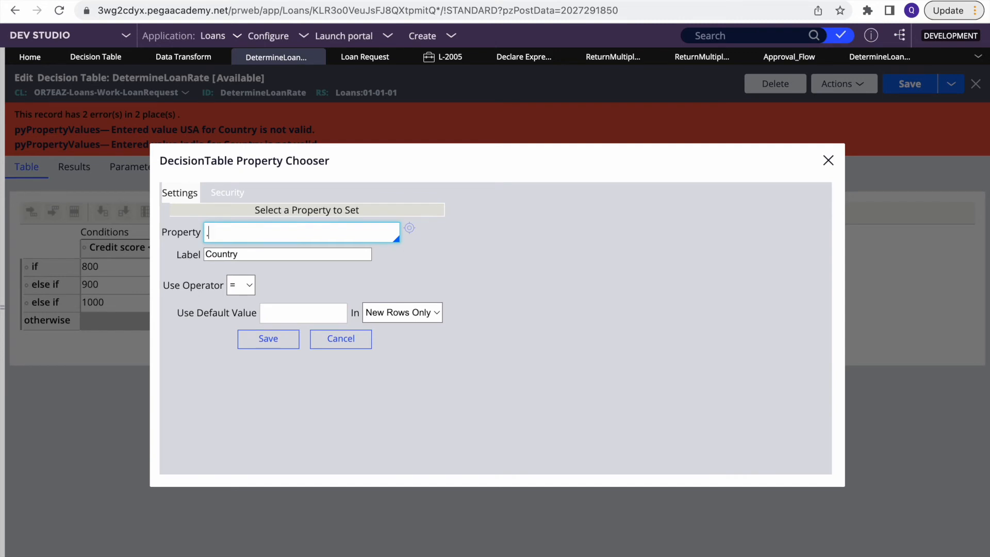
pyautogui.write('pYALE')
pyautogui.press('BackSpace')
pyautogui.press('BackSpace')
pyautogui.press('BackSpace')
pyautogui.write('YyLabelOld')
pyautogui.click(257, 344)
pyautogui.click(909, 83)
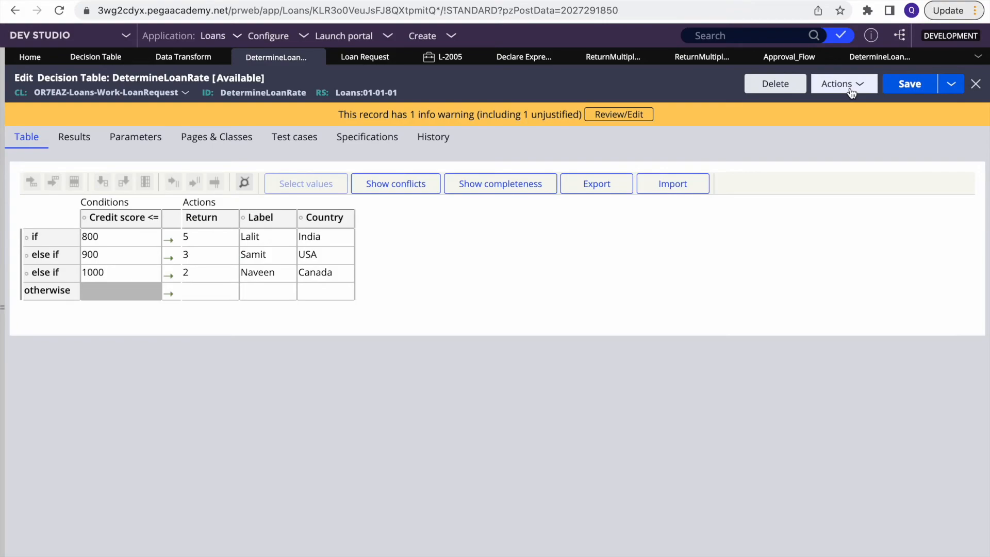
# Run the DetermineLoanRate decision table with a CreditScore of 1000
pyautogui.click(852, 87)
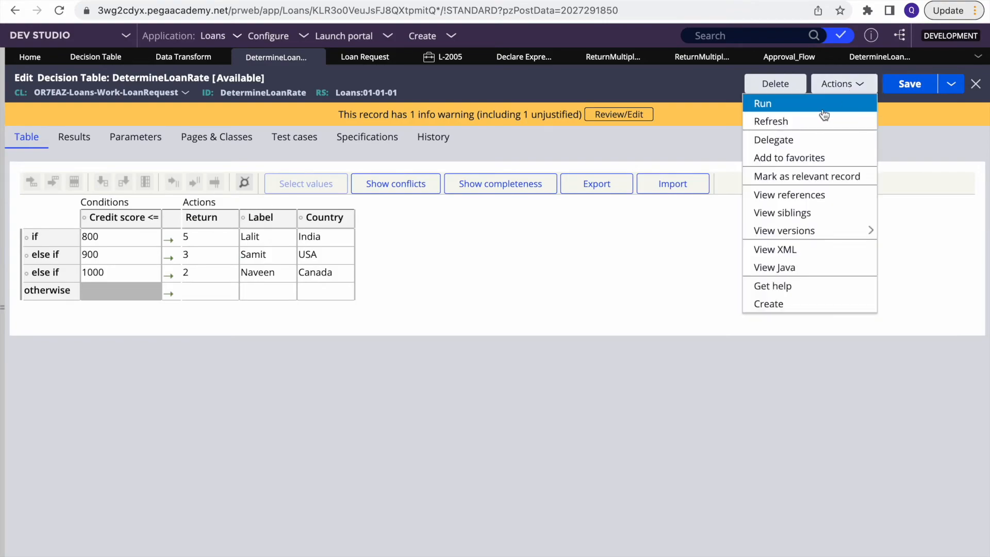
pyautogui.click(812, 101)
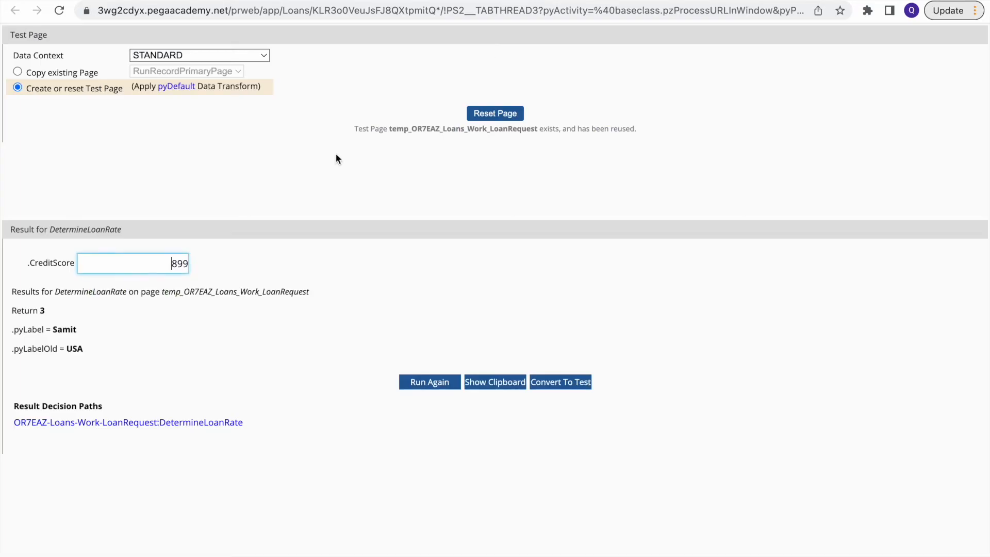
pyautogui.doubleClick(159, 266)
pyautogui.write('1000')
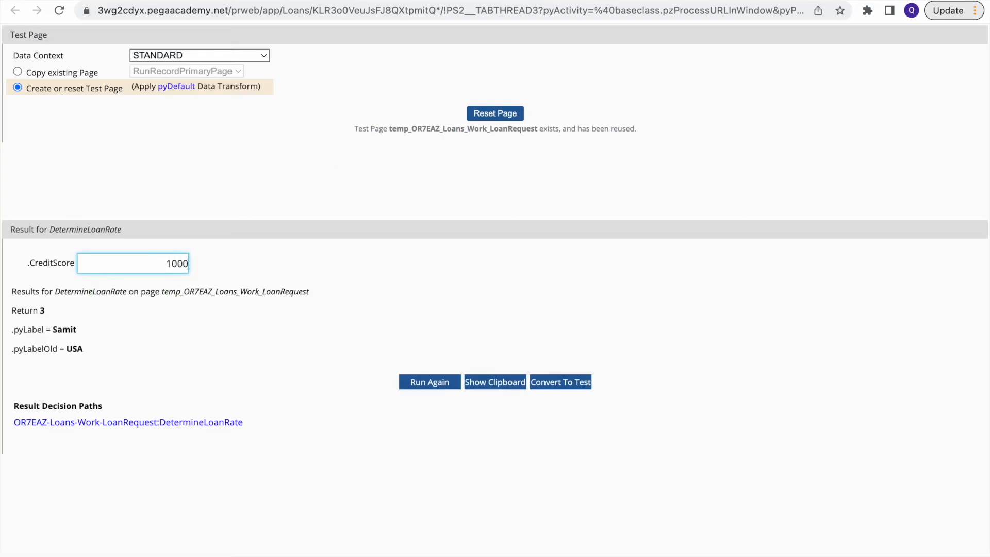
pyautogui.doubleClick(435, 380)
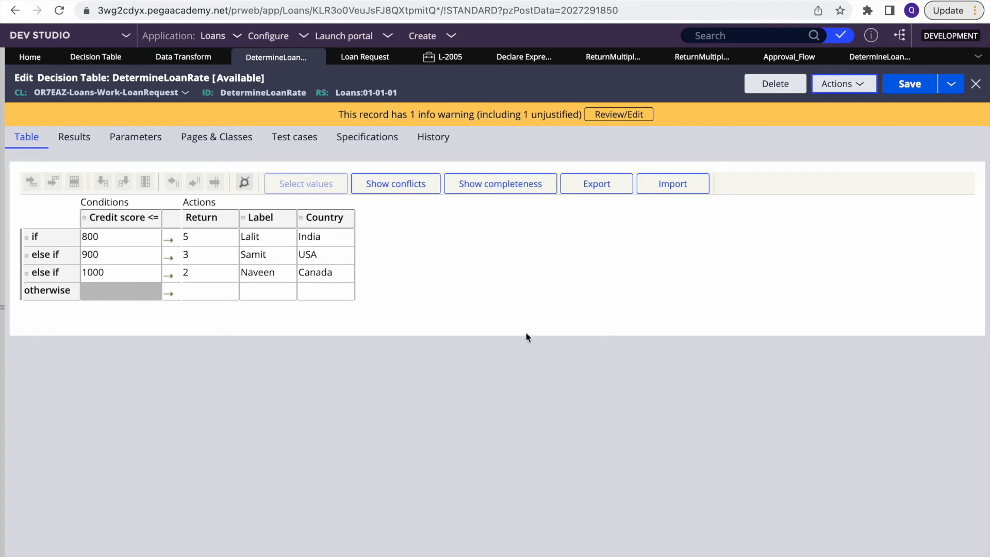
# Enable Evaluate all rows, check its effect on the table's action columns, and disable the option again
pyautogui.click(80, 141)
pyautogui.click(28, 205)
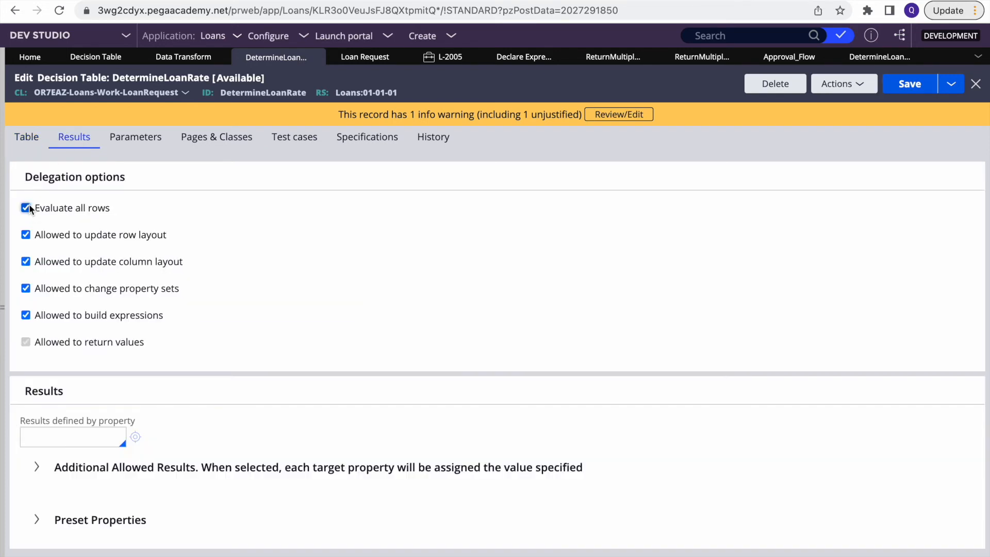
pyautogui.click(28, 137)
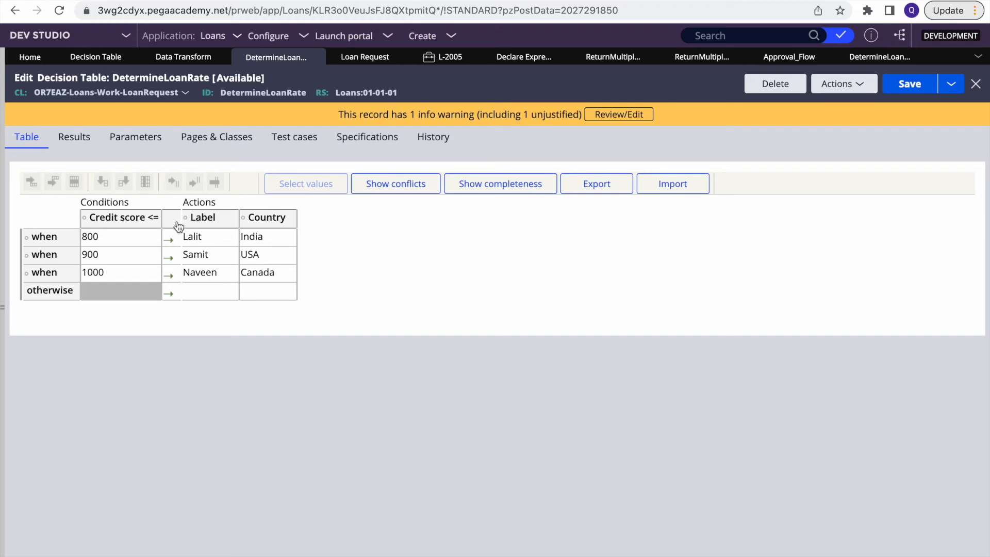
pyautogui.click(74, 138)
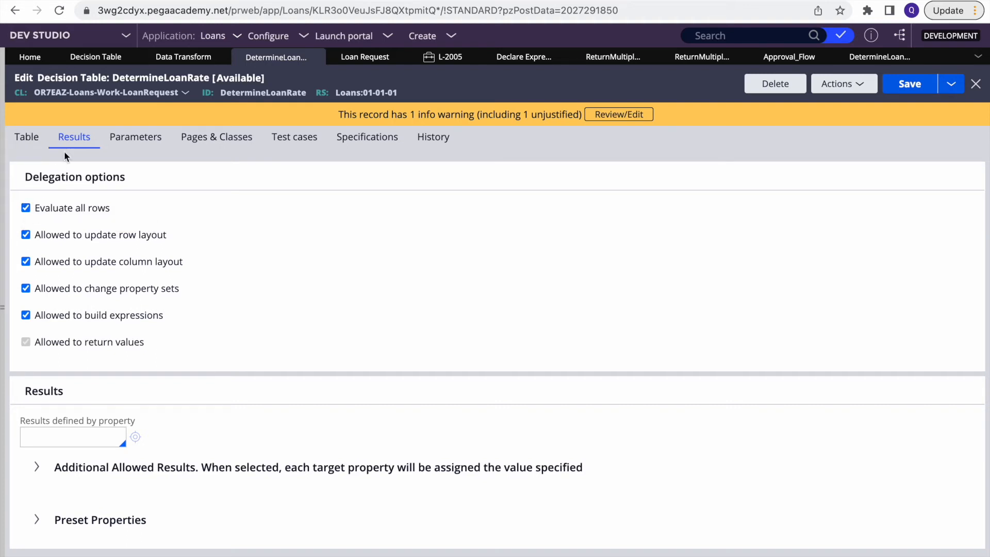
pyautogui.click(25, 208)
pyautogui.click(36, 127)
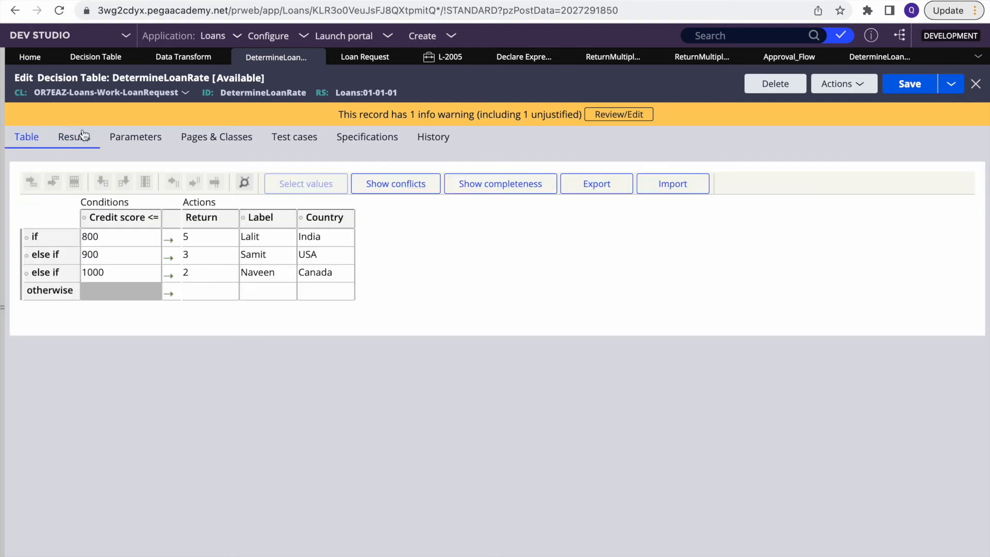
# Enable Evaluate all rows once more and inspect the property settings of the Country column without changing them
pyautogui.click(78, 140)
pyautogui.click(25, 208)
pyautogui.click(27, 137)
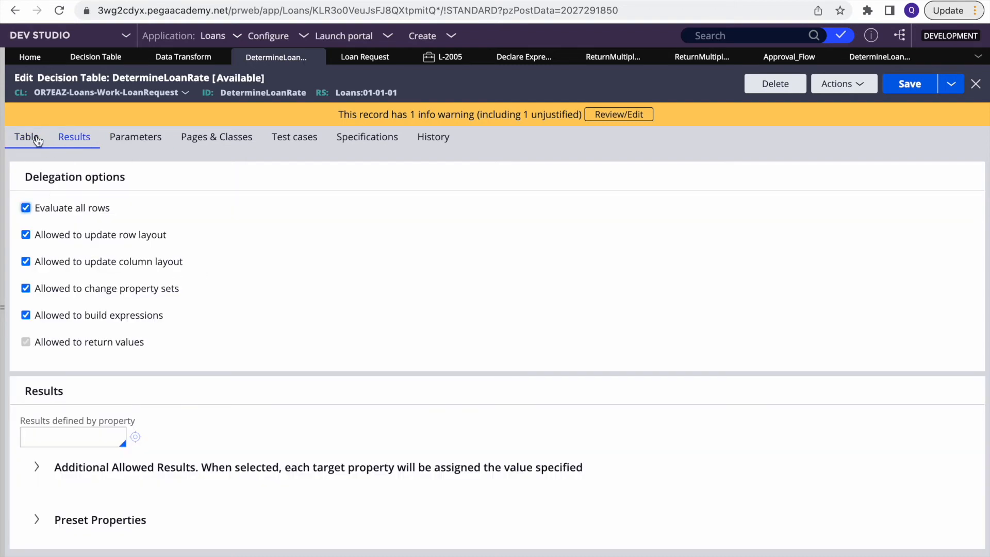
pyautogui.click(268, 217)
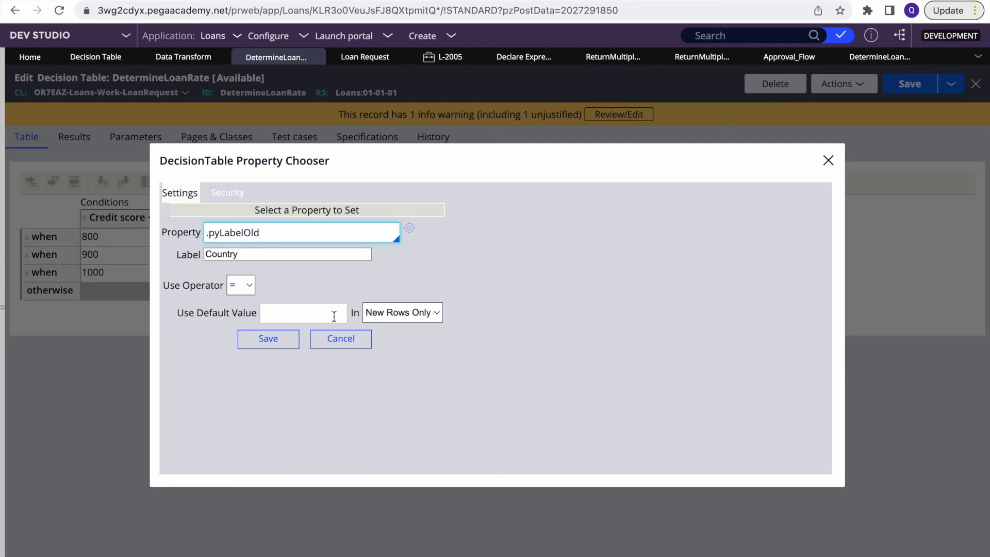
pyautogui.click(336, 339)
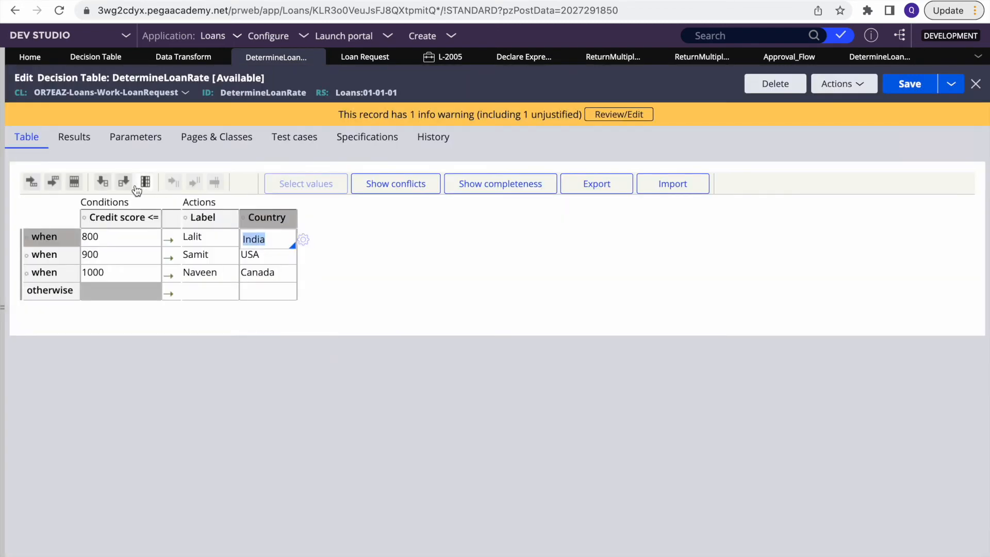
# Disable Evaluate all rows and refresh the decision table rule
pyautogui.click(74, 137)
pyautogui.click(25, 208)
pyautogui.click(41, 147)
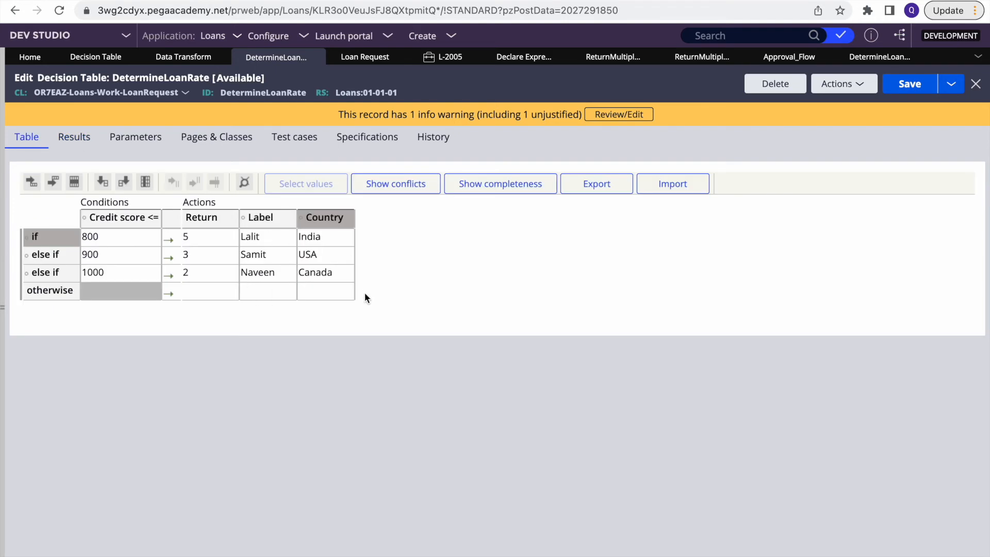
pyautogui.click(843, 84)
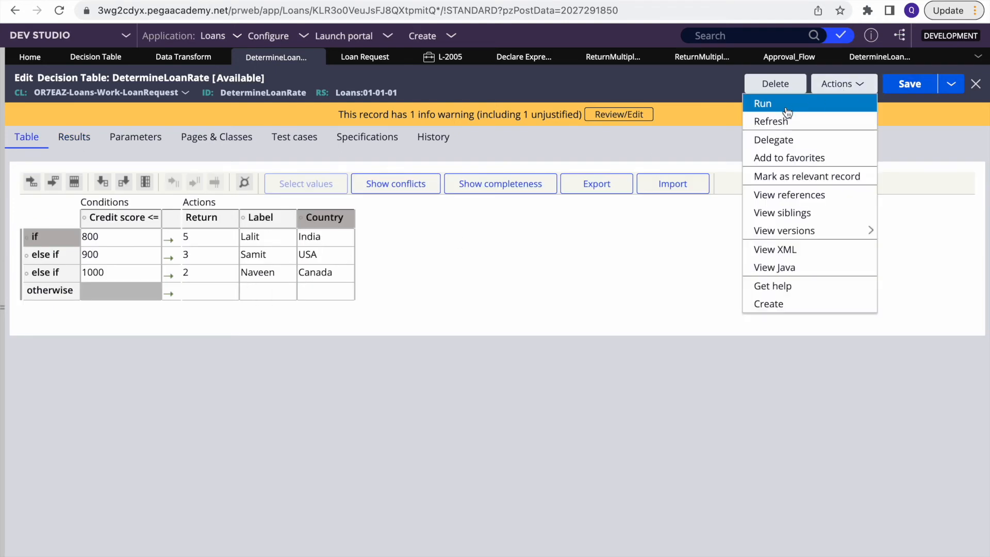
pyautogui.click(772, 122)
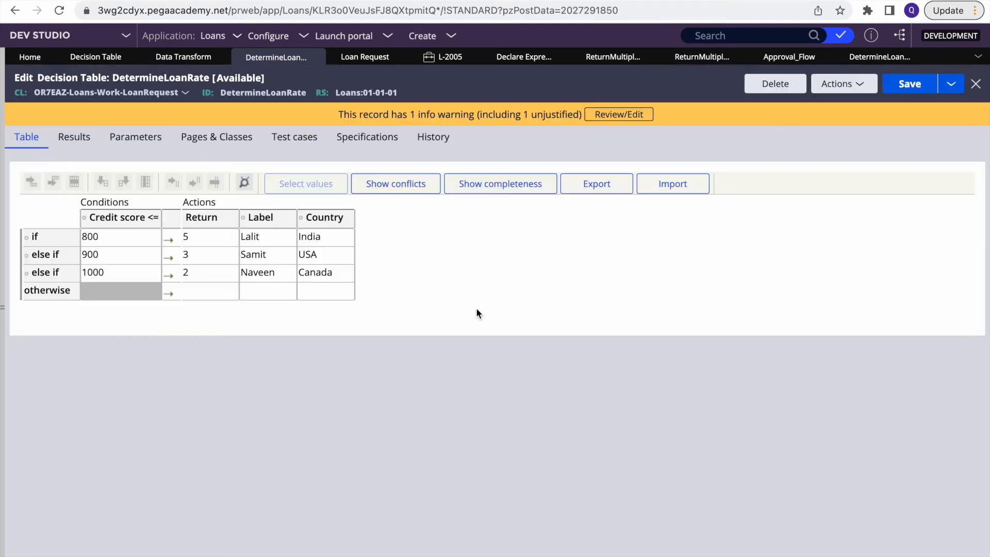
# Insert a second Credit score condition beneath the 800 condition in the first row
pyautogui.click(106, 238)
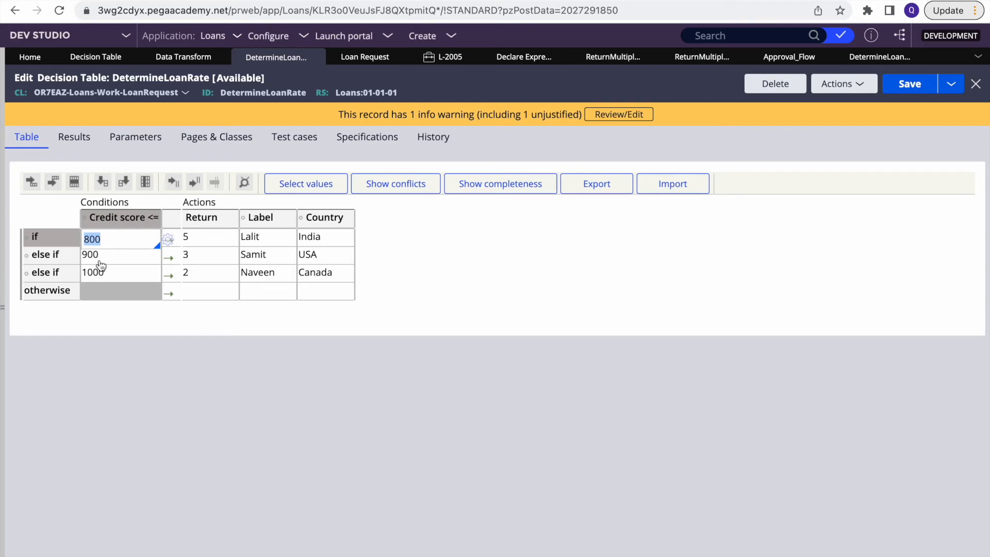
pyautogui.click(100, 256)
pyautogui.click(110, 235)
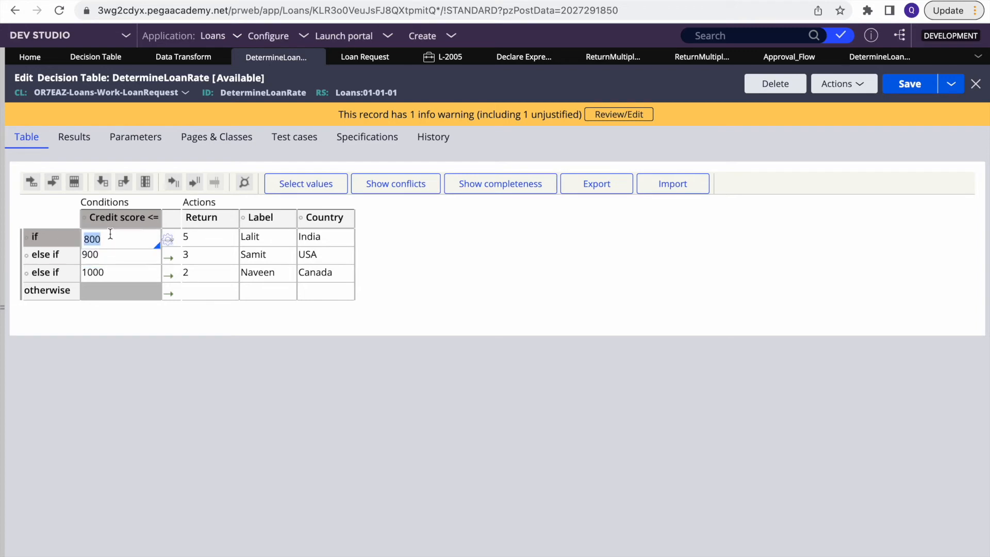
pyautogui.click(193, 186)
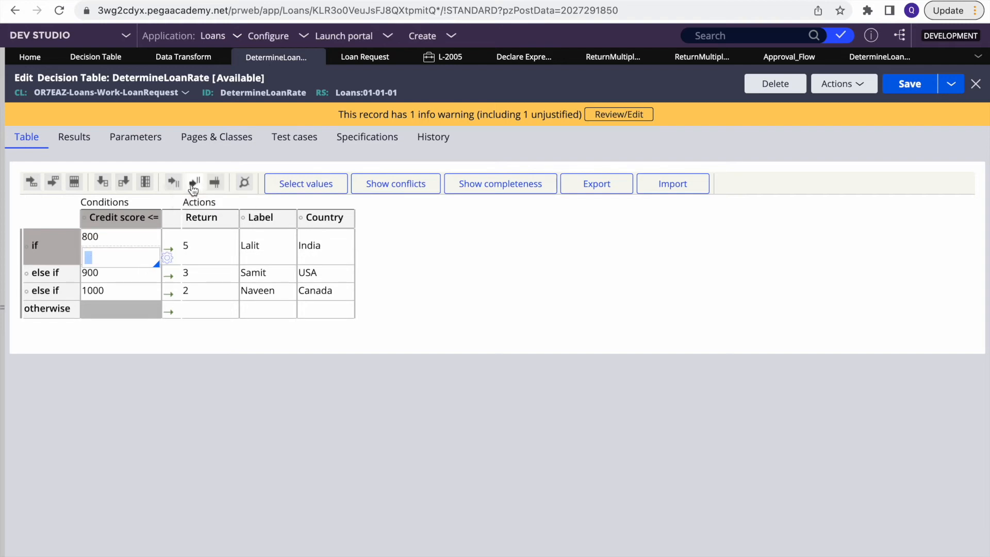
# Examine the two stacked Credit score conditions in the first row
pyautogui.click(120, 237)
pyautogui.click(104, 252)
pyautogui.click(119, 238)
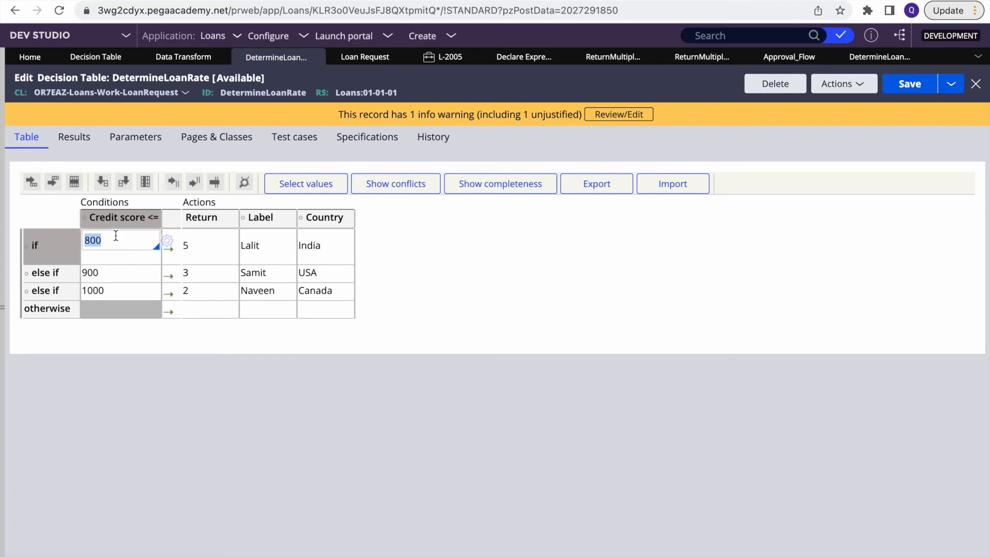
pyautogui.click(115, 265)
pyautogui.click(122, 237)
pyautogui.click(105, 265)
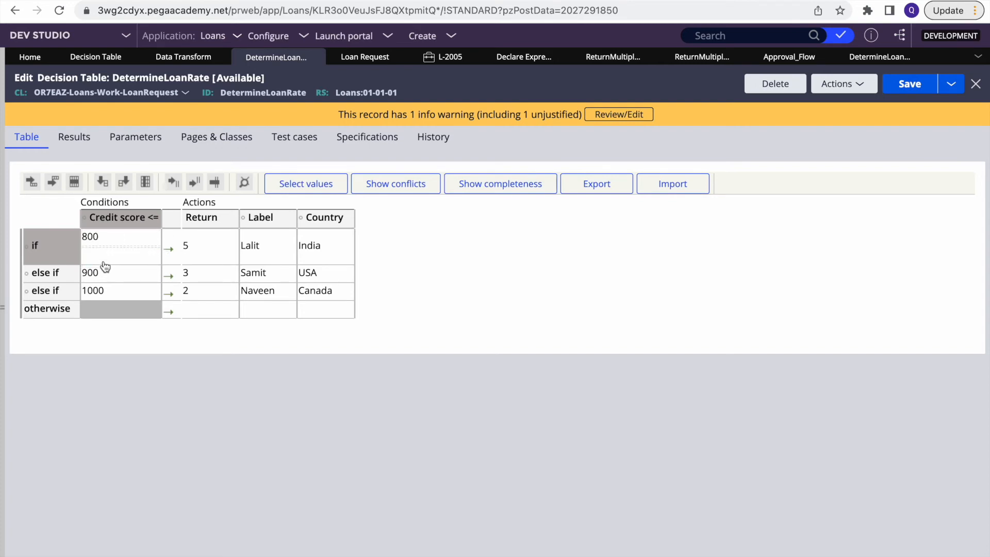
pyautogui.click(111, 259)
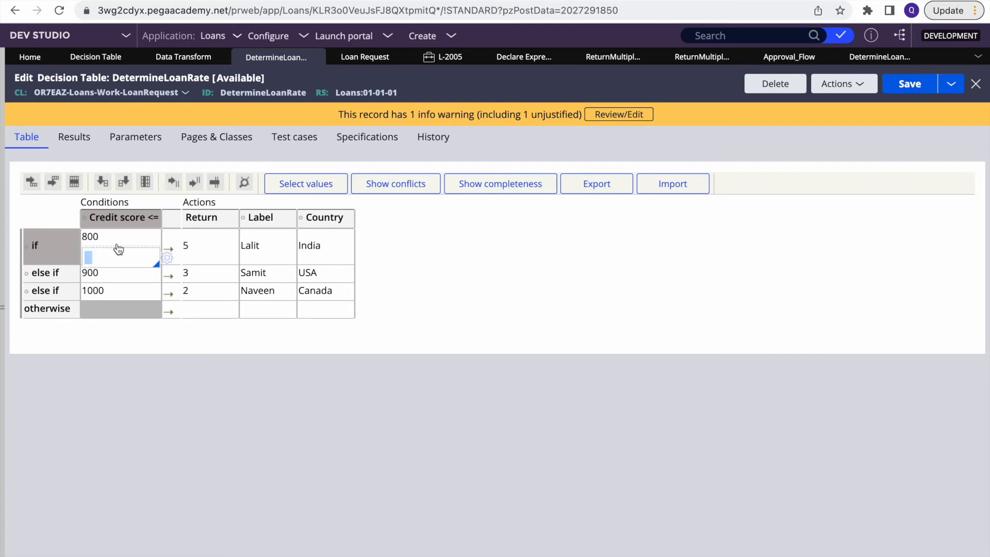
pyautogui.doubleClick(113, 239)
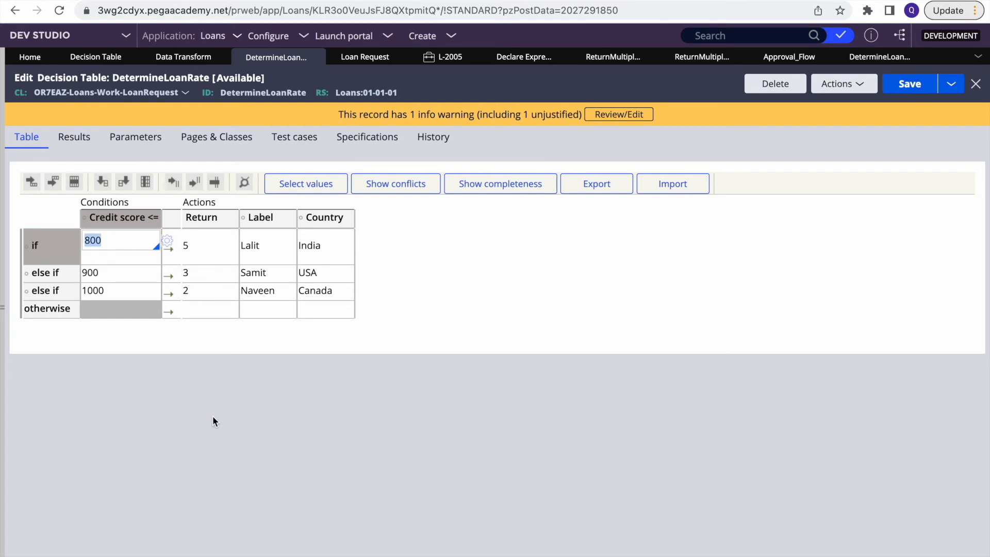
# Refresh the DetermineLoanRate decision table to discard the second Credit score condition in the first row
pyautogui.click(73, 137)
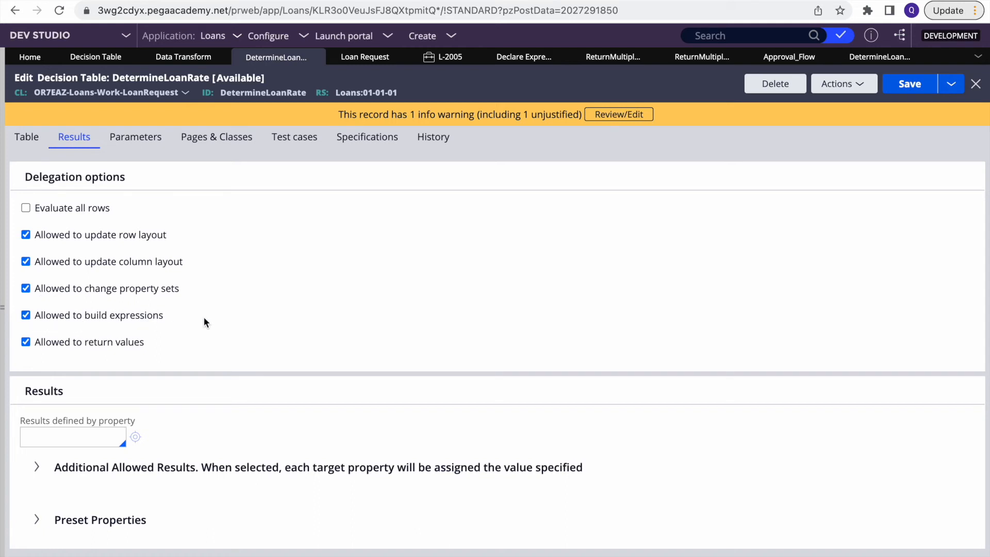
pyautogui.click(30, 138)
pyautogui.click(114, 254)
pyautogui.write('@')
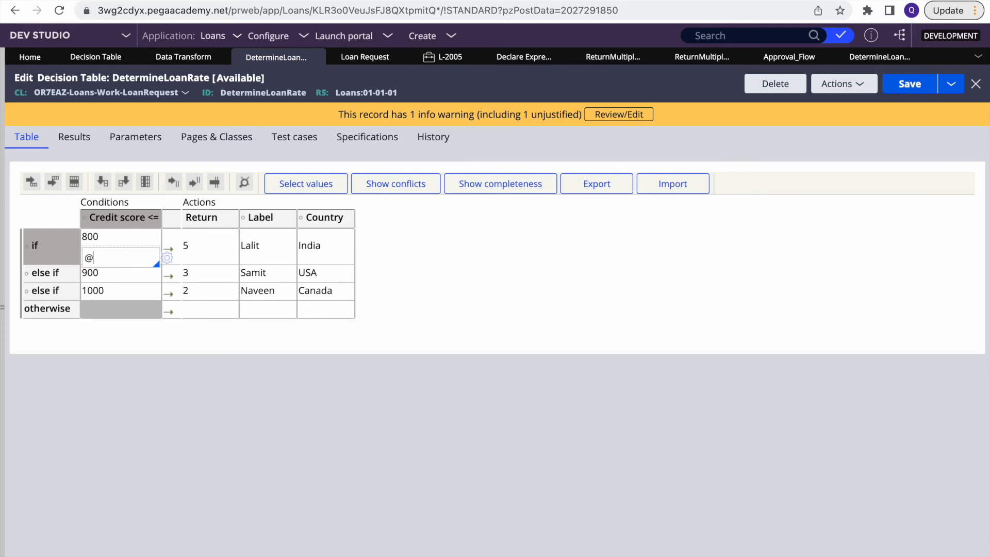
pyautogui.press('BackSpace')
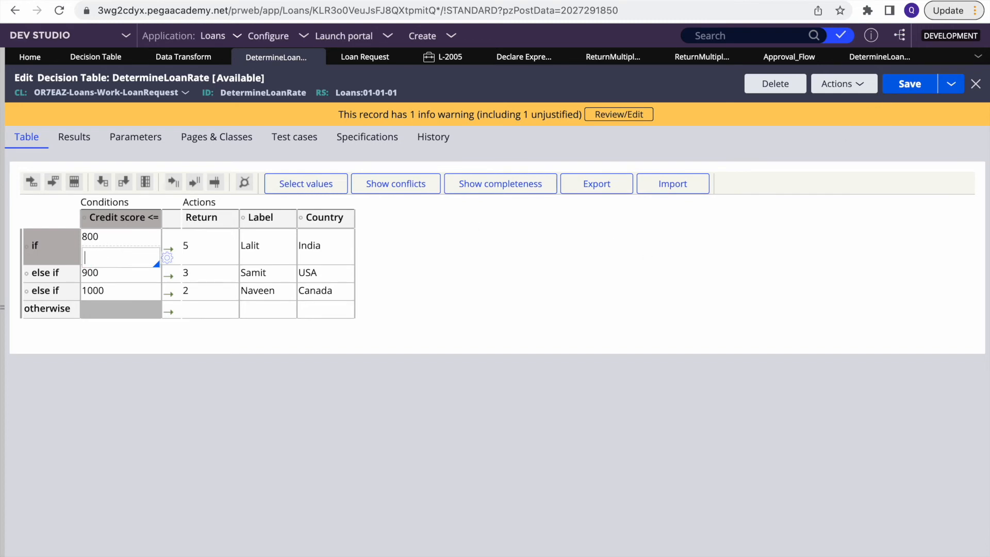
pyautogui.click(853, 84)
pyautogui.click(784, 122)
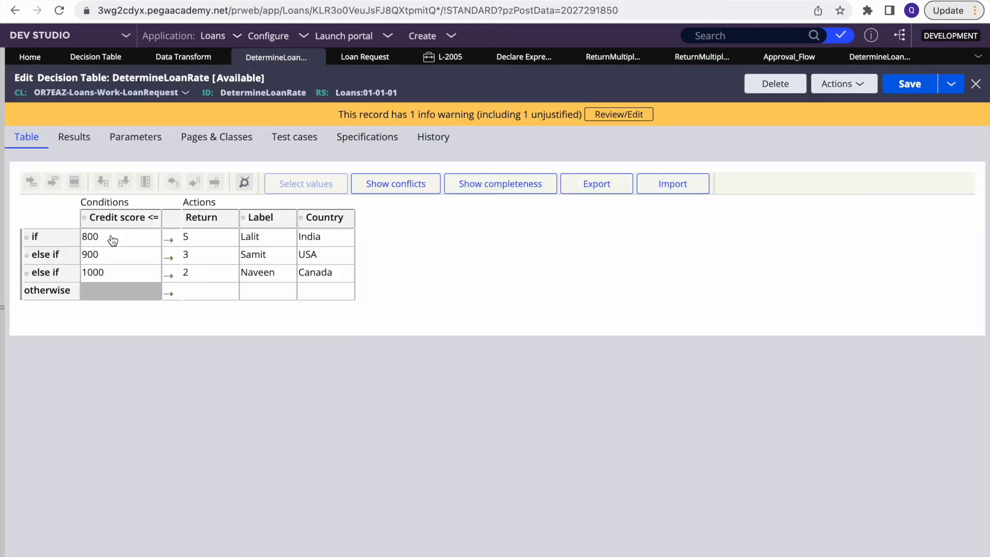
pyautogui.click(109, 238)
pyautogui.press('BackSpace')
pyautogui.write('.')
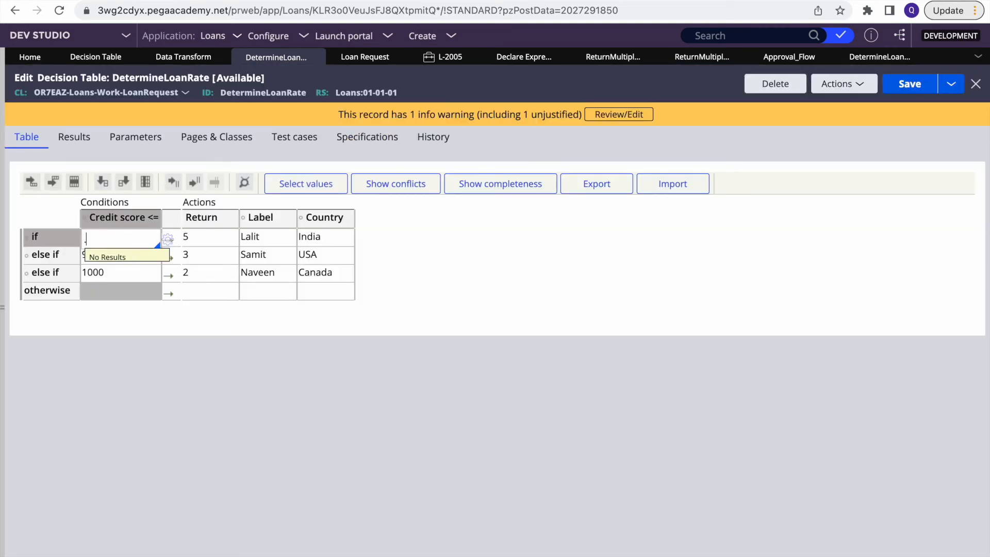
pyautogui.press('Tab')
pyautogui.press('Tab')
pyautogui.press('BackSpace')
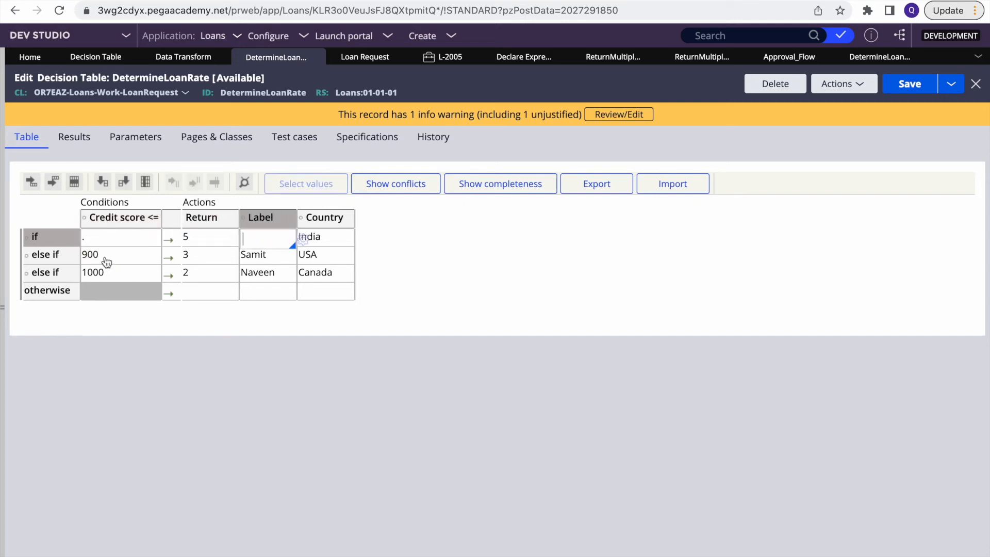
pyautogui.click(107, 242)
pyautogui.write('.')
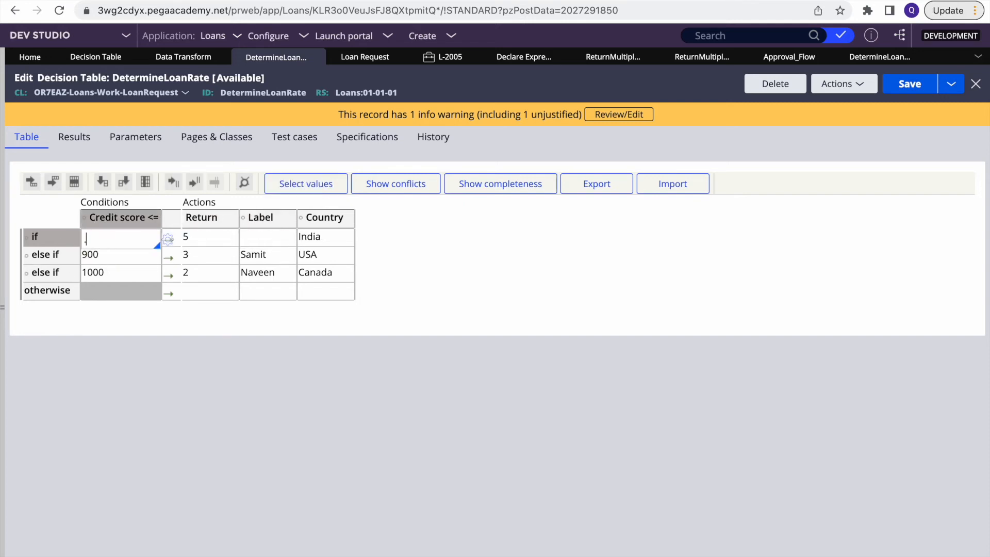
pyautogui.write('cIUNTR')
pyautogui.press('BackSpace')
pyautogui.press('BackSpace')
pyautogui.press('BackSpace')
pyautogui.click(844, 83)
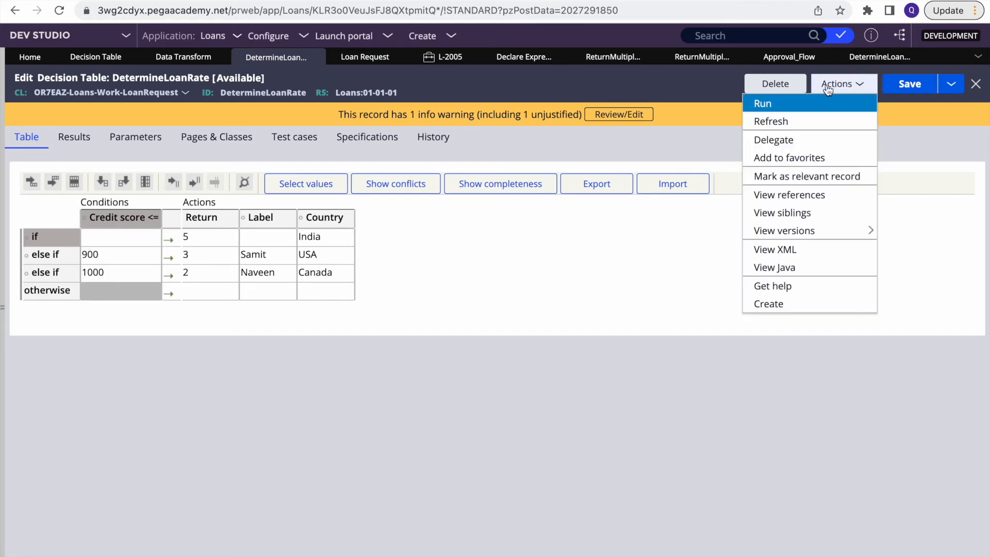
pyautogui.click(776, 117)
# Switch to the Word notes and highlight the Additional Attribute entry under Return Type
pyautogui.press('F4')
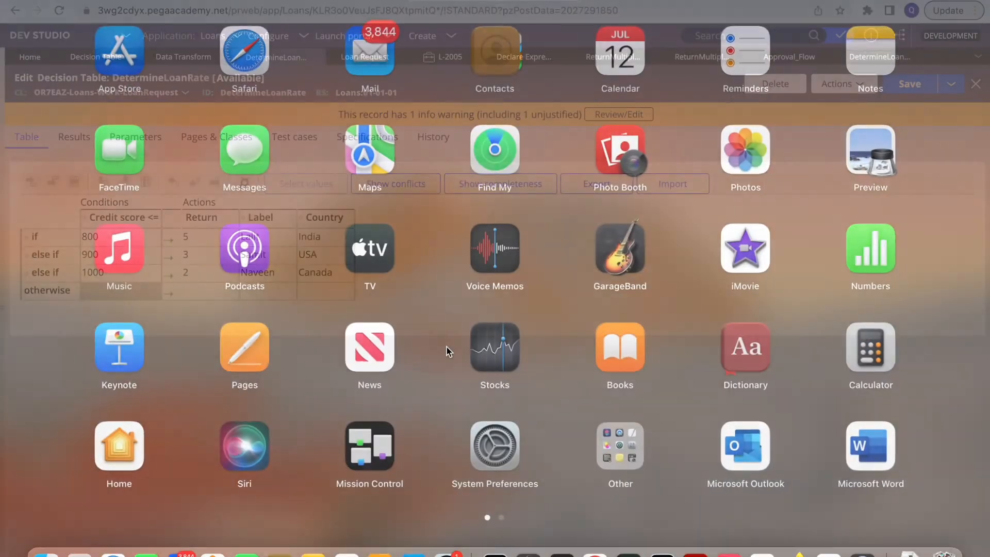
pyautogui.click(828, 551)
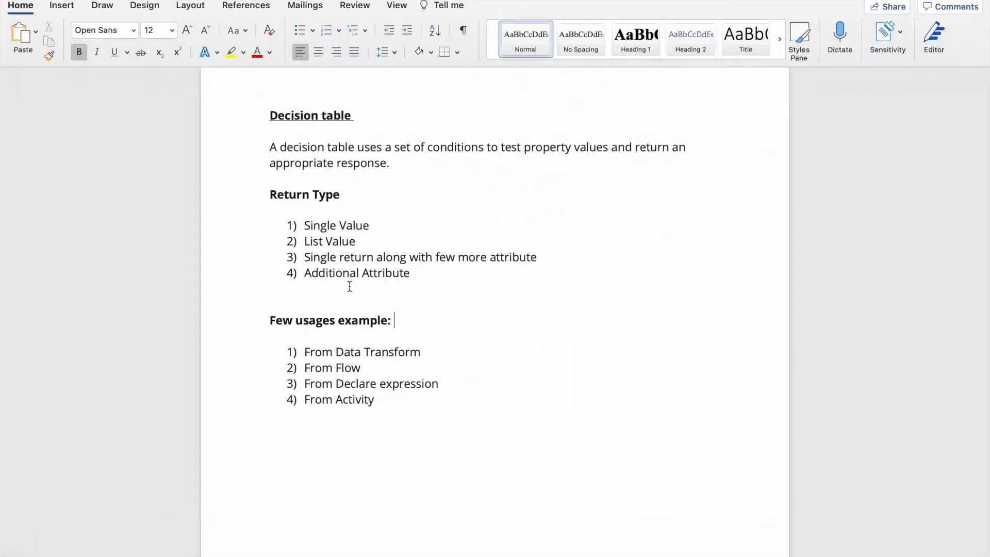
pyautogui.tripleClick(323, 274)
pyautogui.click(499, 292)
pyautogui.doubleClick(372, 272)
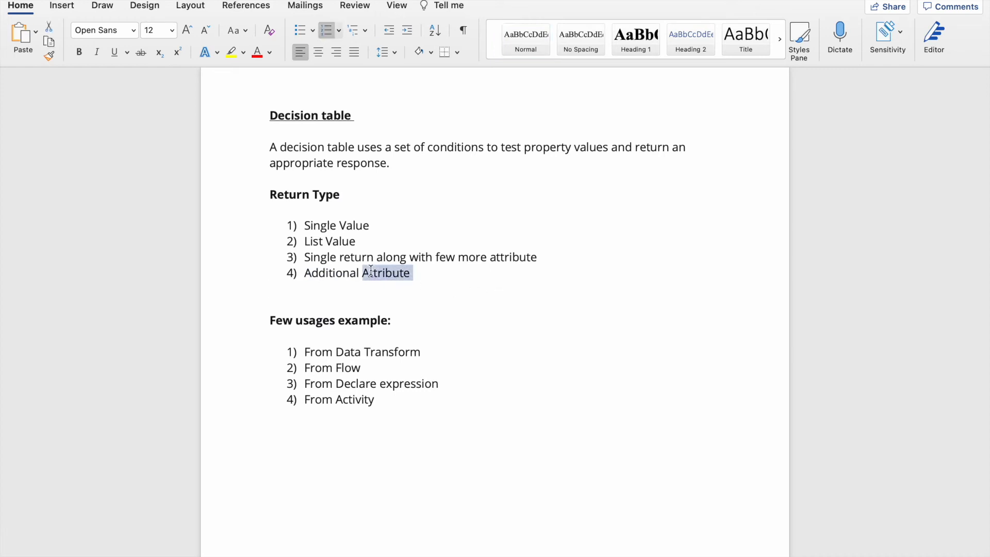
pyautogui.moveTo(313, 273); pyautogui.dragTo(404, 280)
# Switch back to Chrome and close every open rule and case except the Decision Table, Data Transform and Loan Request ones
pyautogui.press('F4')
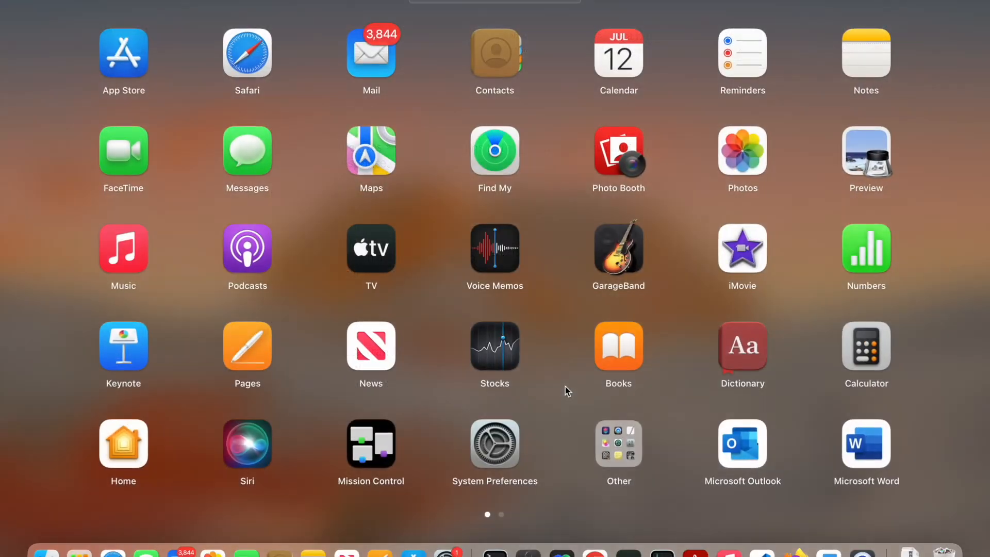
pyautogui.click(595, 552)
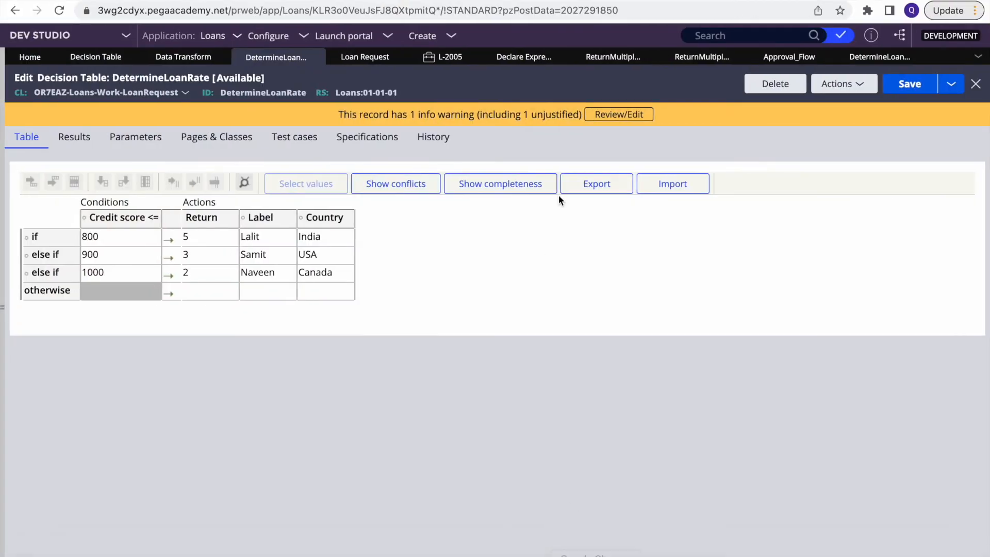
pyautogui.click(317, 58)
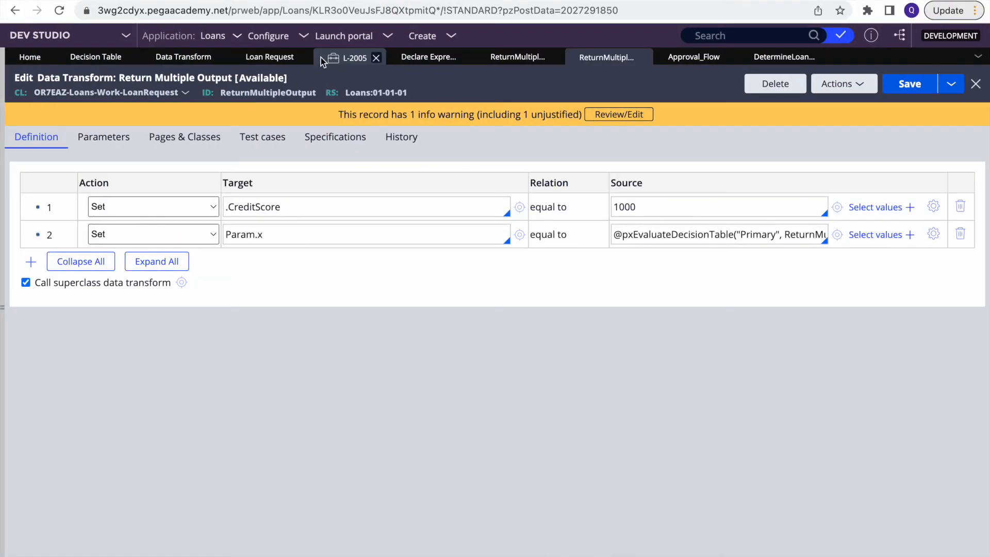
pyautogui.click(391, 58)
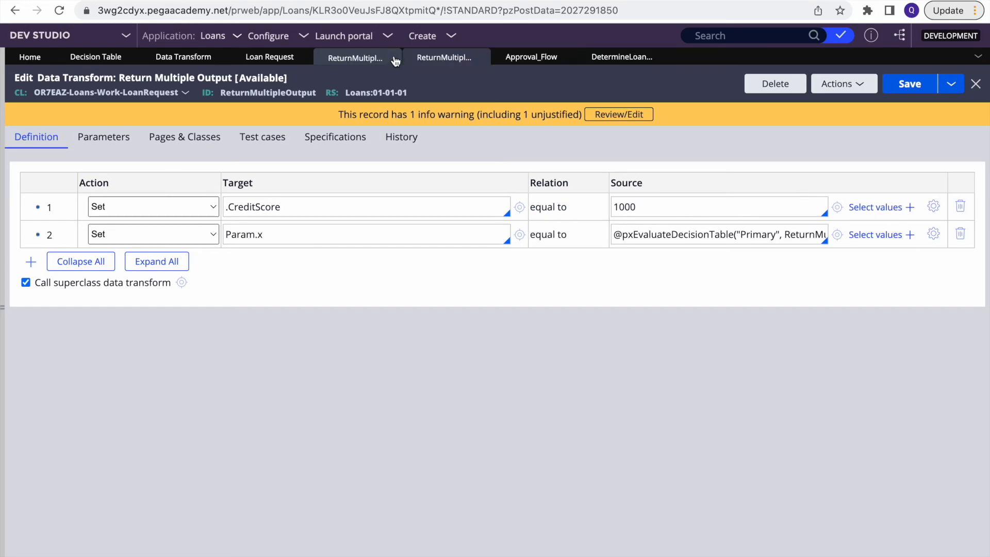
pyautogui.click(391, 58)
pyautogui.click(389, 58)
pyautogui.click(390, 58)
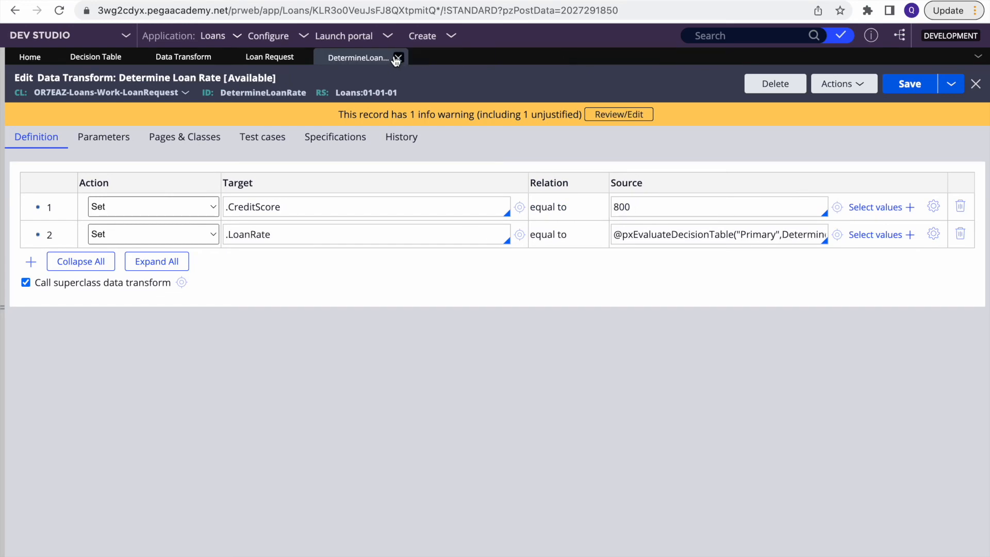
pyautogui.click(392, 58)
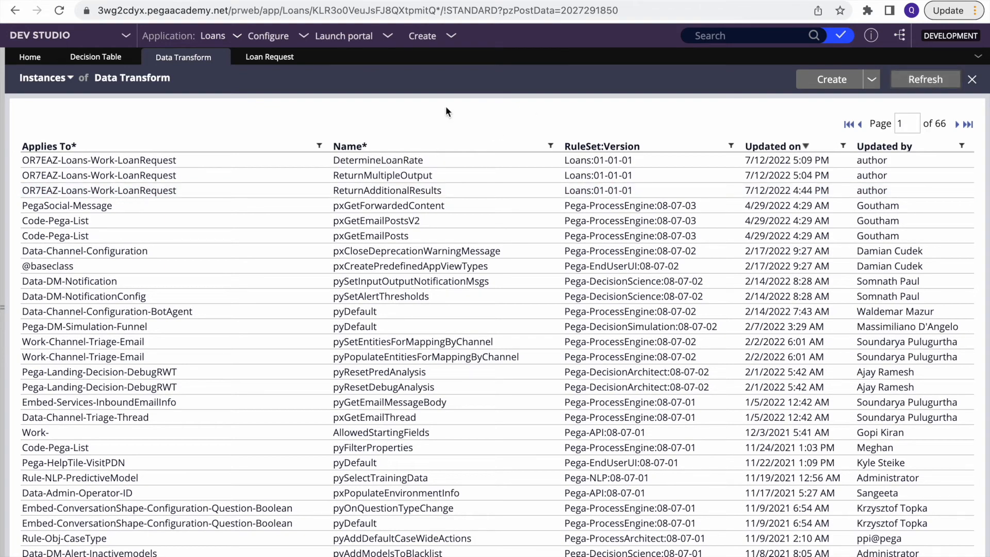
# Open the ReturnAdditionalResults data transform and the decision table of the same name, and inspect the table's condition rows
pyautogui.click(367, 191)
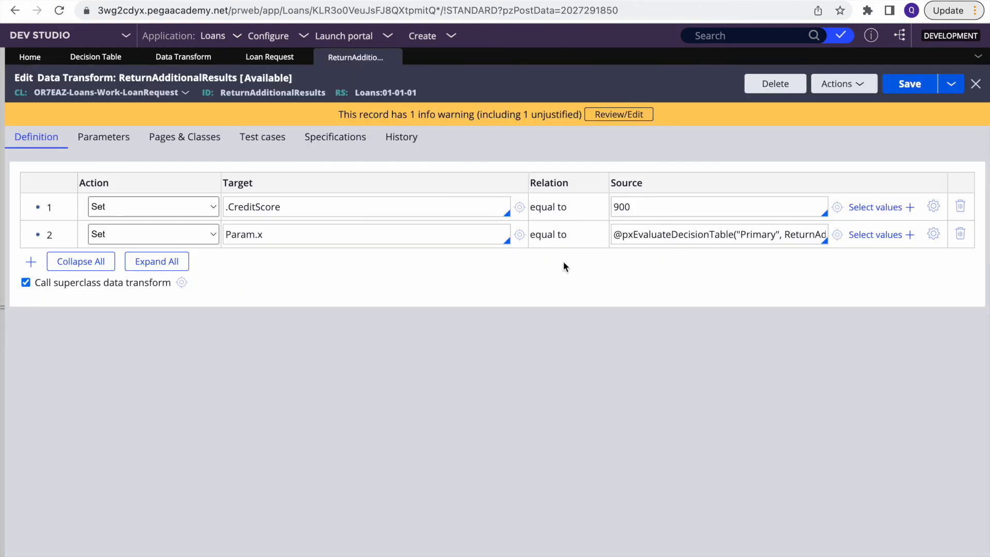
pyautogui.click(93, 66)
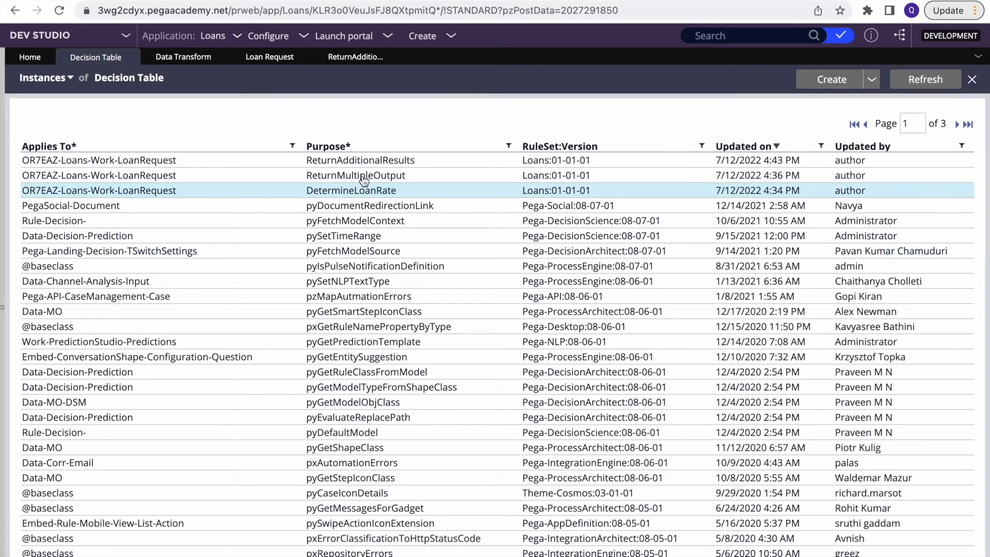
pyautogui.click(344, 161)
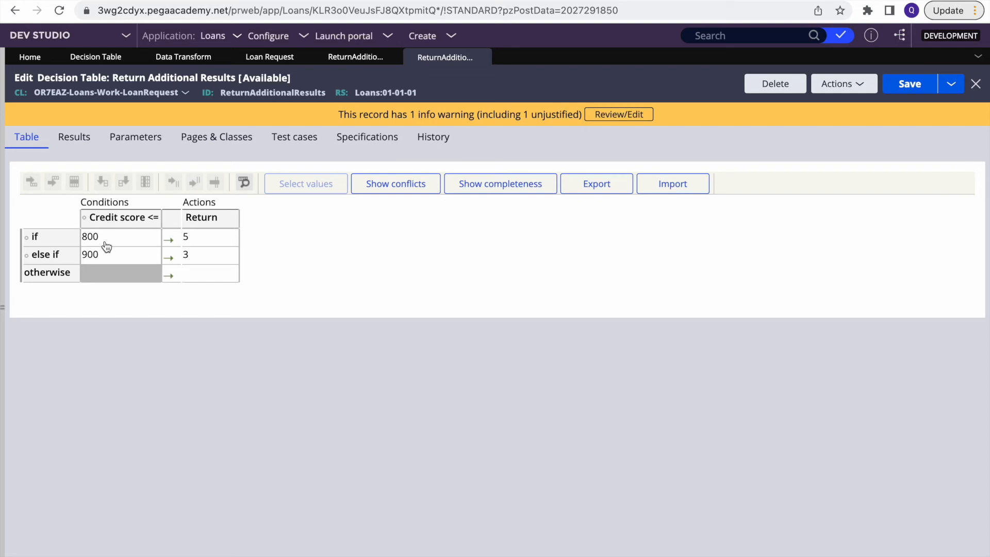
pyautogui.click(106, 246)
pyautogui.click(105, 260)
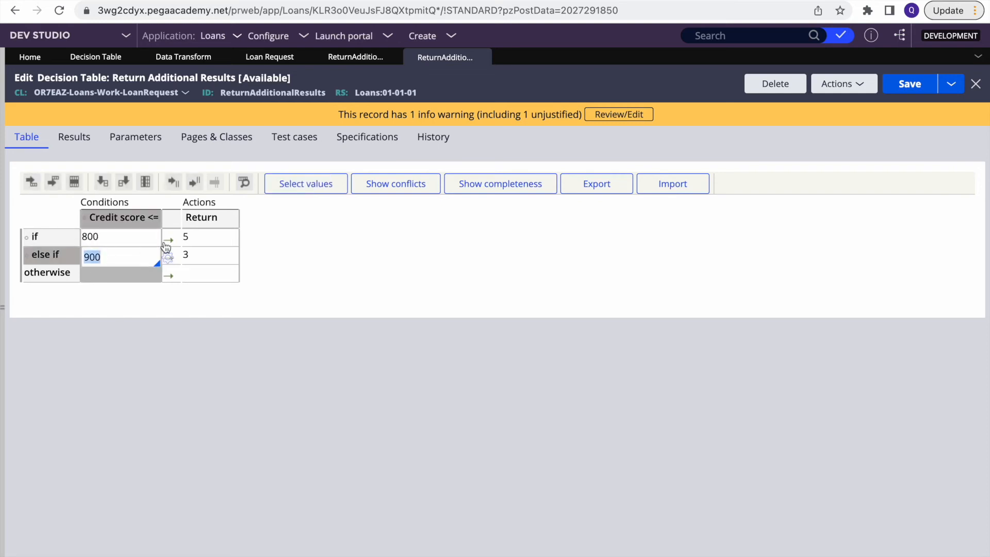
pyautogui.click(201, 254)
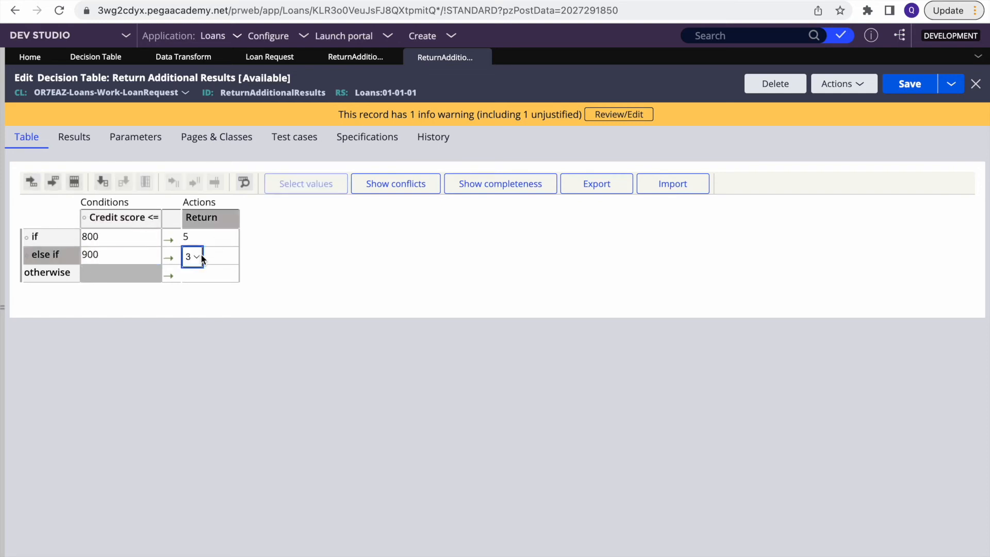
pyautogui.click(218, 327)
# Examine the target properties and values assigned to results 5 and 3 in the decision table's Additional Allowed Results
pyautogui.click(66, 137)
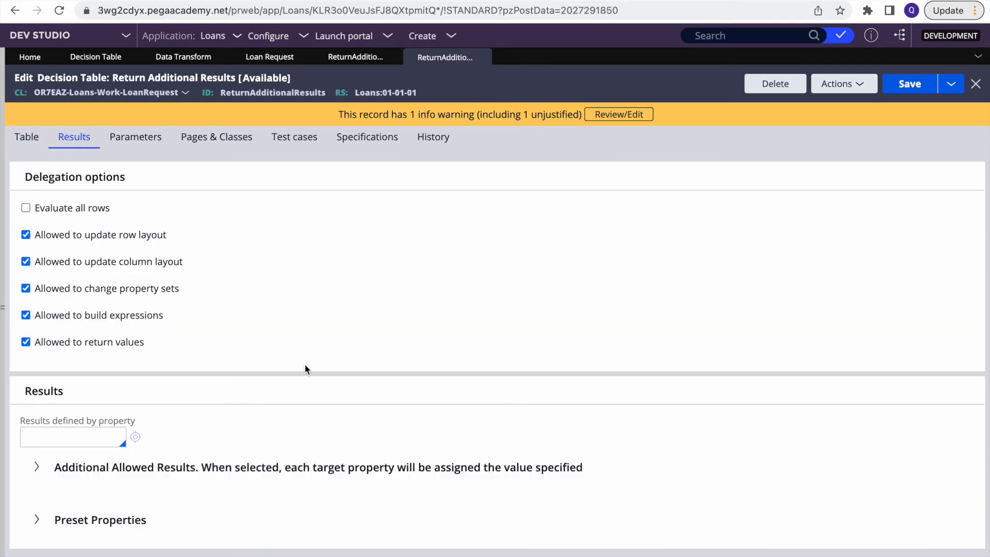
pyautogui.click(37, 467)
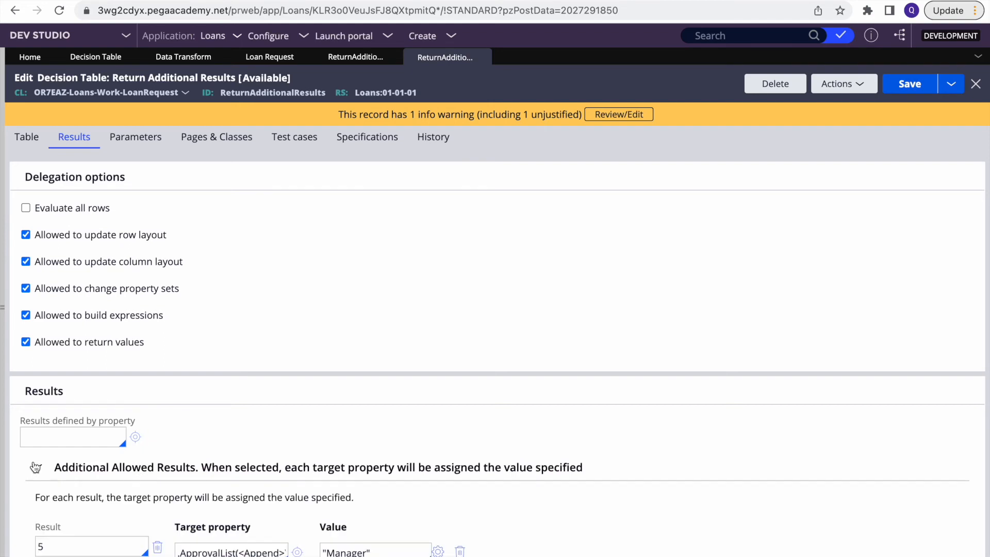
pyautogui.scroll(-5, 284, 413)
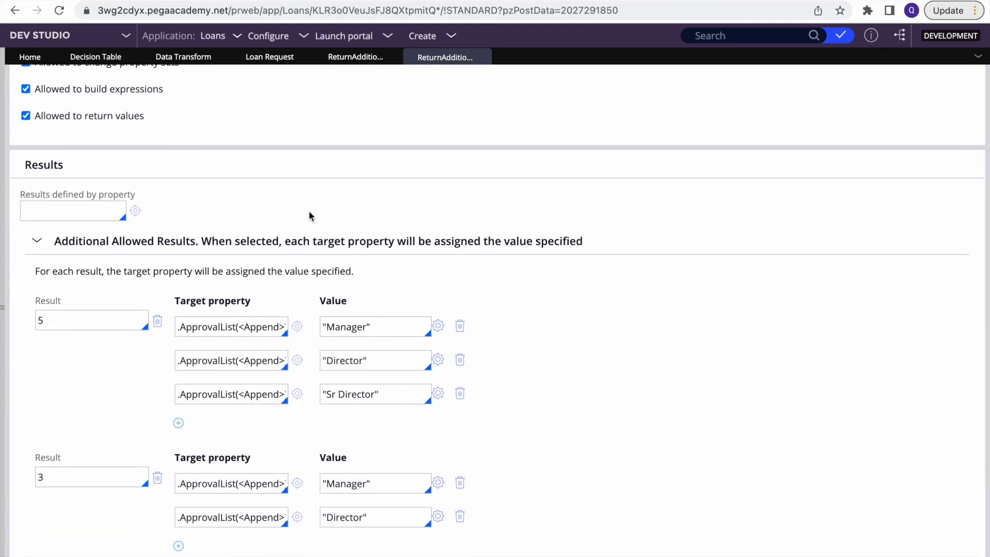
pyautogui.doubleClick(88, 313)
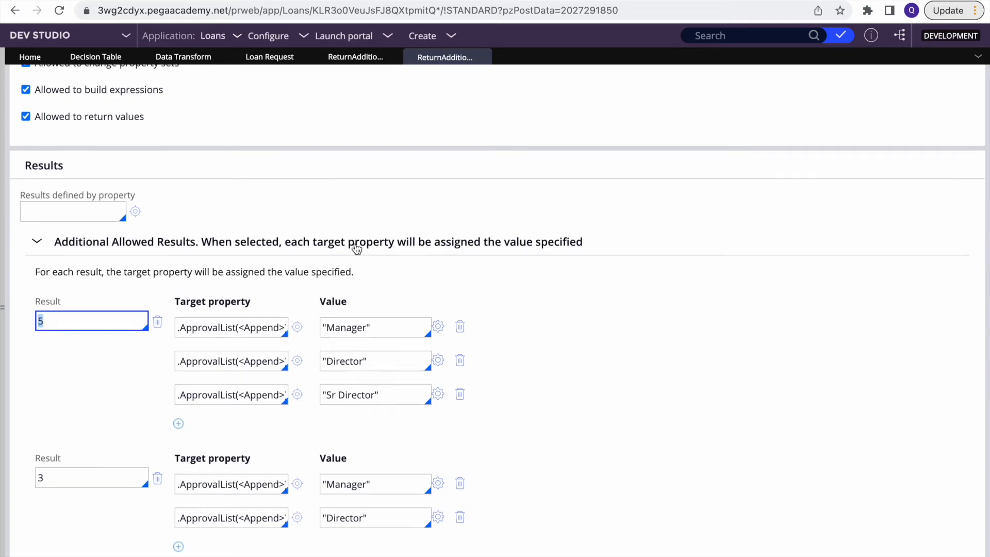
pyautogui.scroll(4, 357, 249)
pyautogui.scroll(-6, 327, 298)
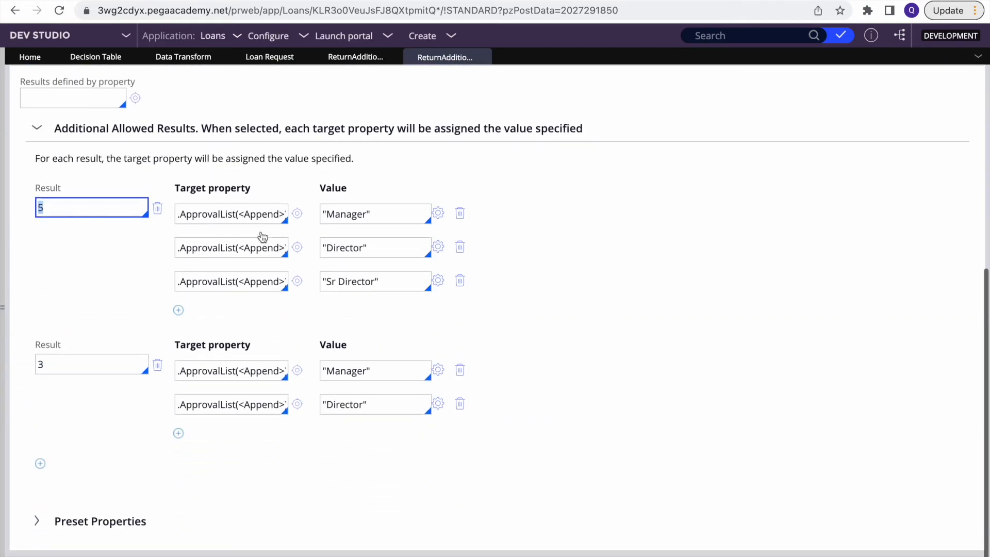
pyautogui.doubleClick(248, 214)
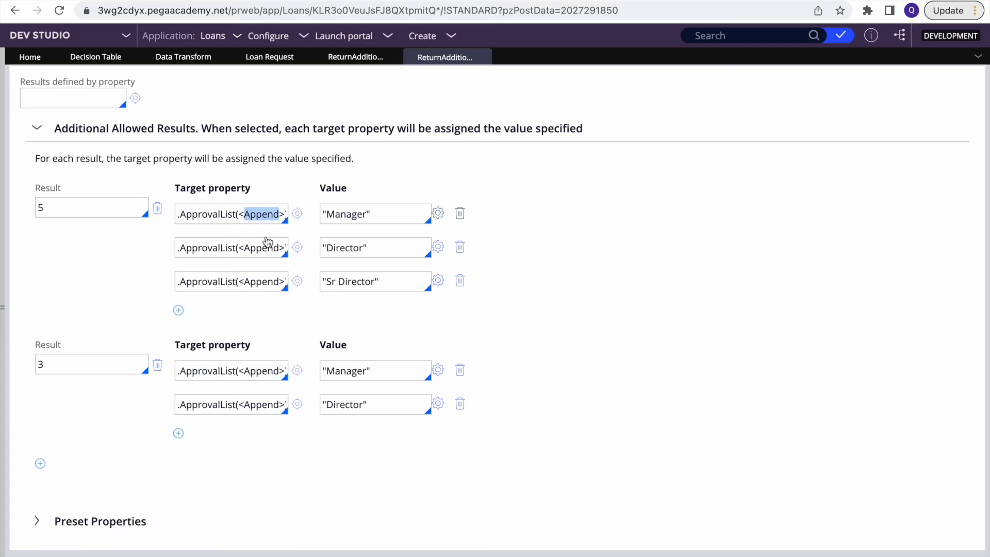
pyautogui.doubleClick(82, 208)
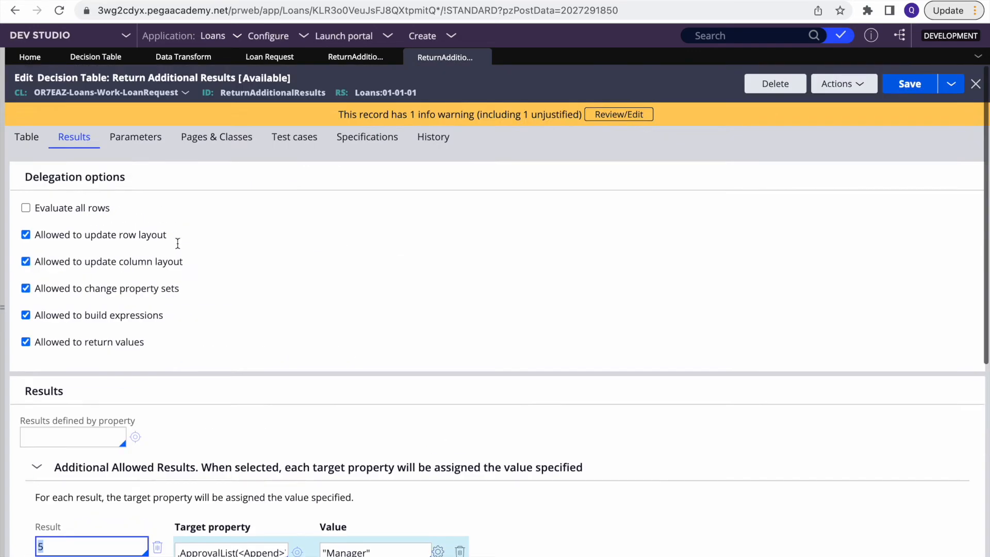
pyautogui.doubleClick(350, 260)
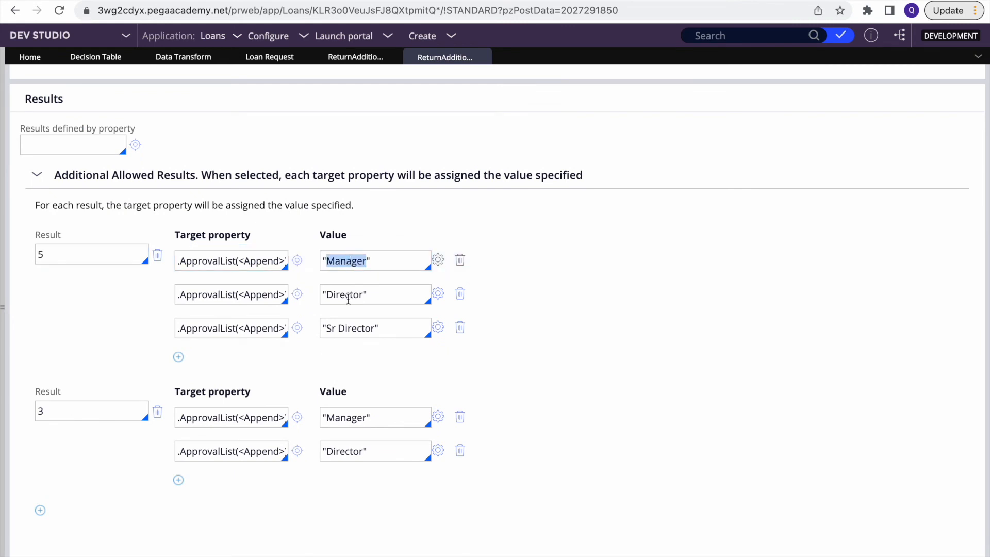
pyautogui.doubleClick(355, 326)
pyautogui.doubleClick(83, 407)
pyautogui.click(344, 456)
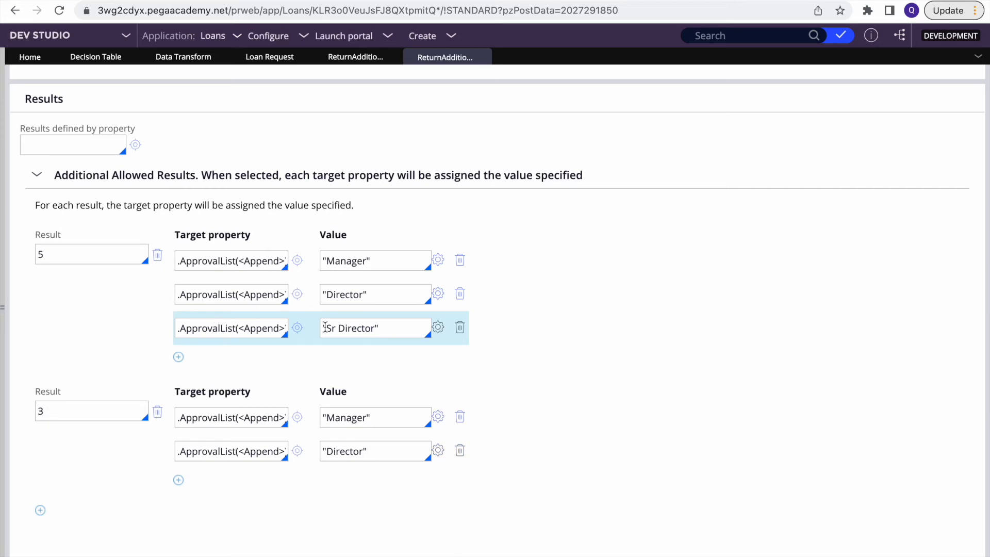
# Add an else-if row below the 900 row in the decision table, with a Credit score <= condition of 1000
pyautogui.scroll(5, 325, 327)
pyautogui.click(36, 148)
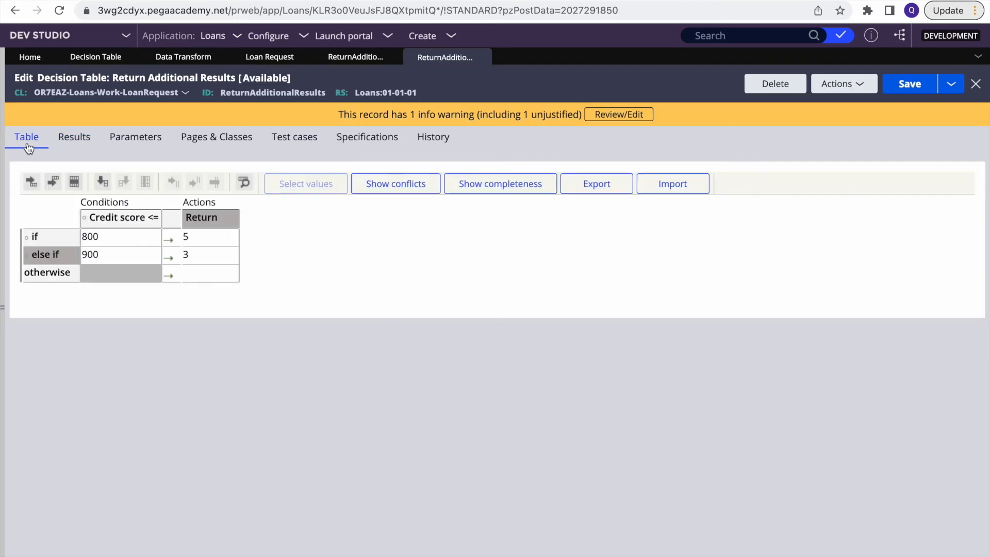
pyautogui.click(116, 257)
pyautogui.click(101, 183)
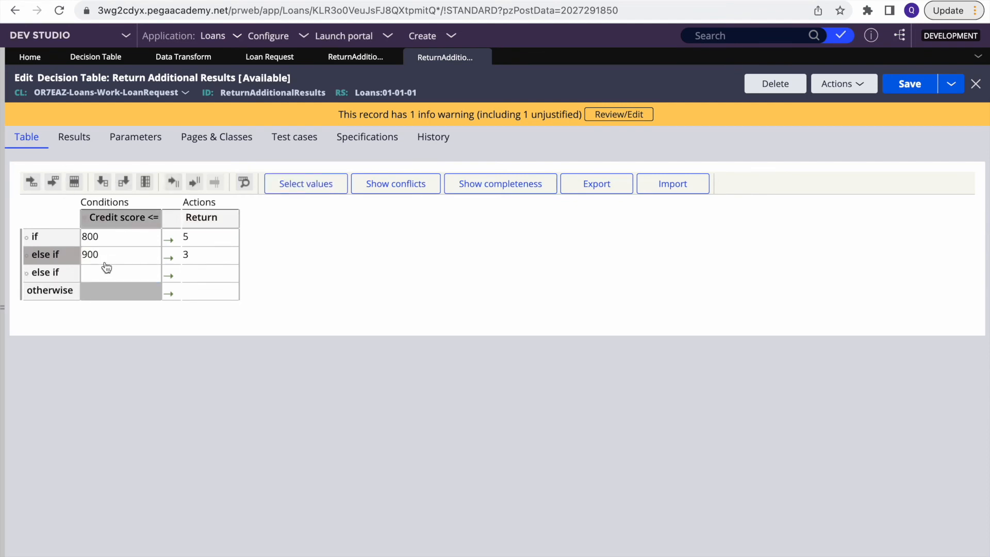
pyautogui.click(104, 272)
pyautogui.write('1000')
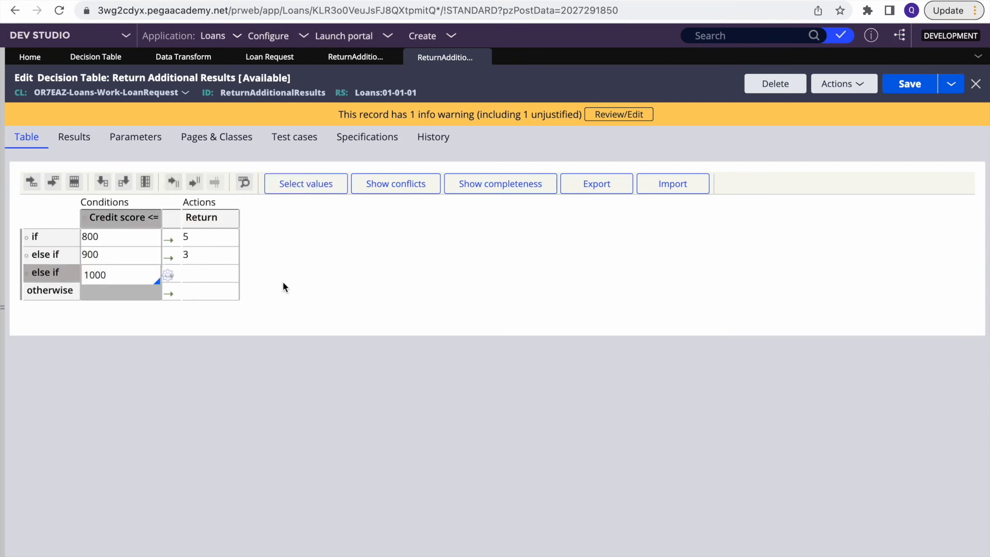
pyautogui.press('Tab')
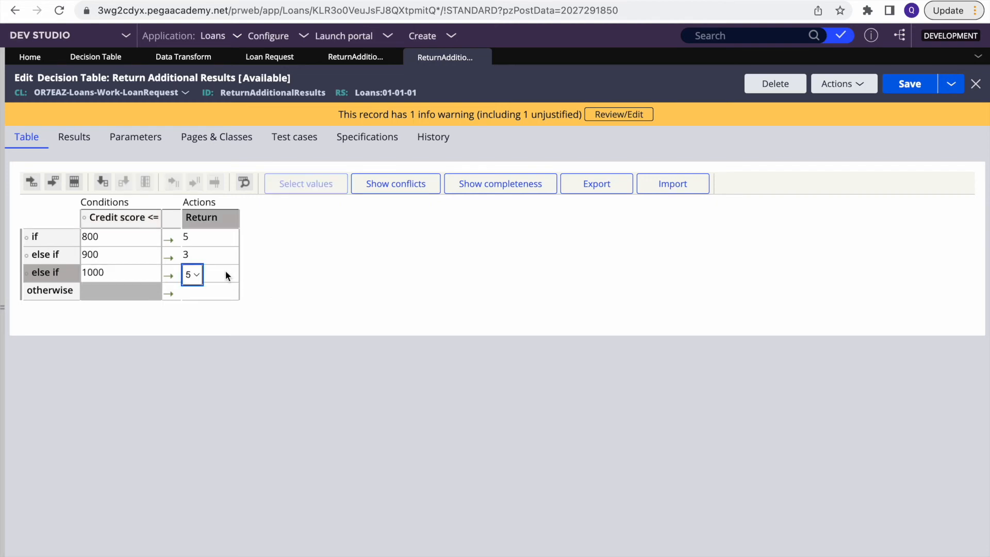
pyautogui.click(197, 276)
pyautogui.click(242, 320)
# Add a new result with the value 2 to the decision table's Additional Allowed Results
pyautogui.click(76, 139)
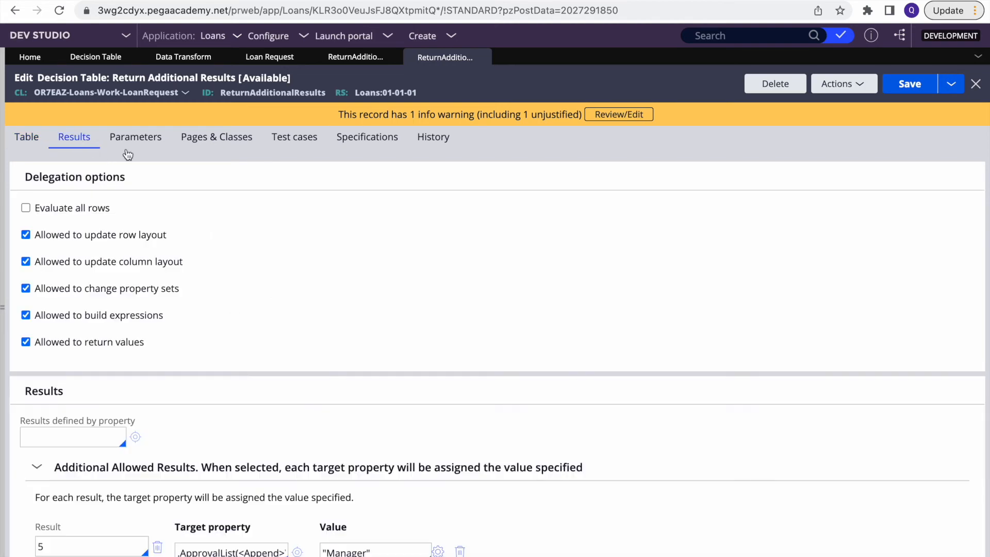
pyautogui.scroll(-6, 78, 140)
pyautogui.click(41, 477)
pyautogui.click(64, 499)
pyautogui.write('1')
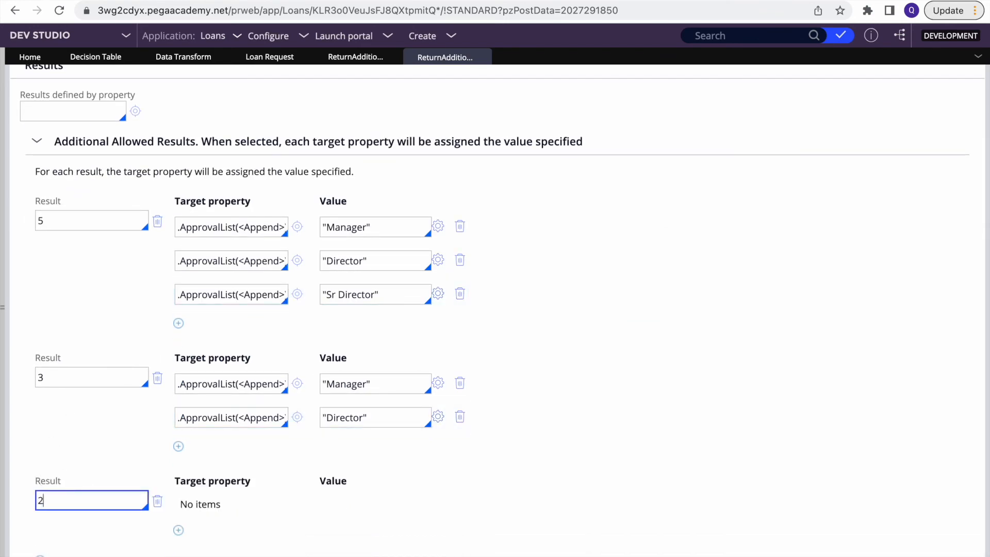
pyautogui.click(632, 369)
# Save the decision table and set the Return value of the 1000 credit score row to 2
pyautogui.scroll(6, 632, 369)
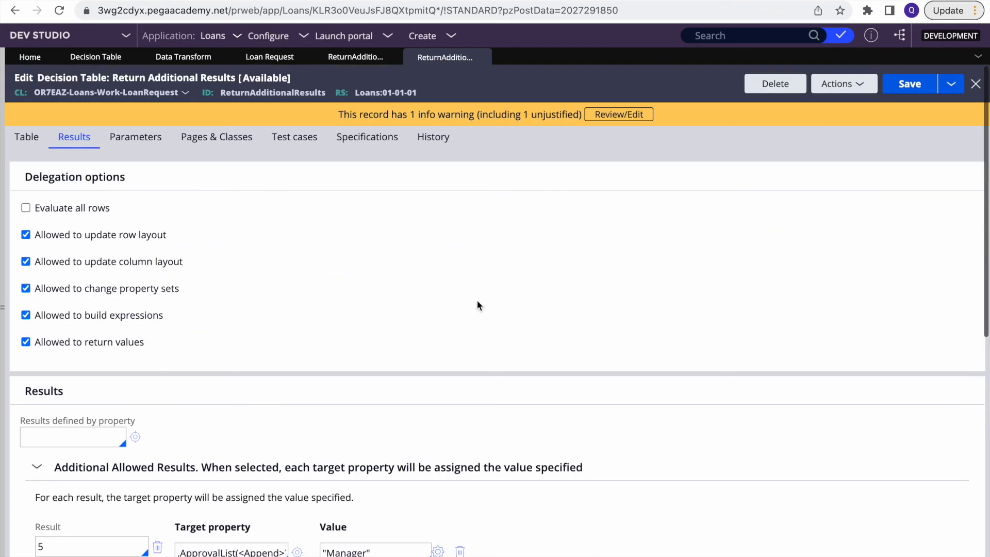
pyautogui.click(44, 133)
pyautogui.click(205, 277)
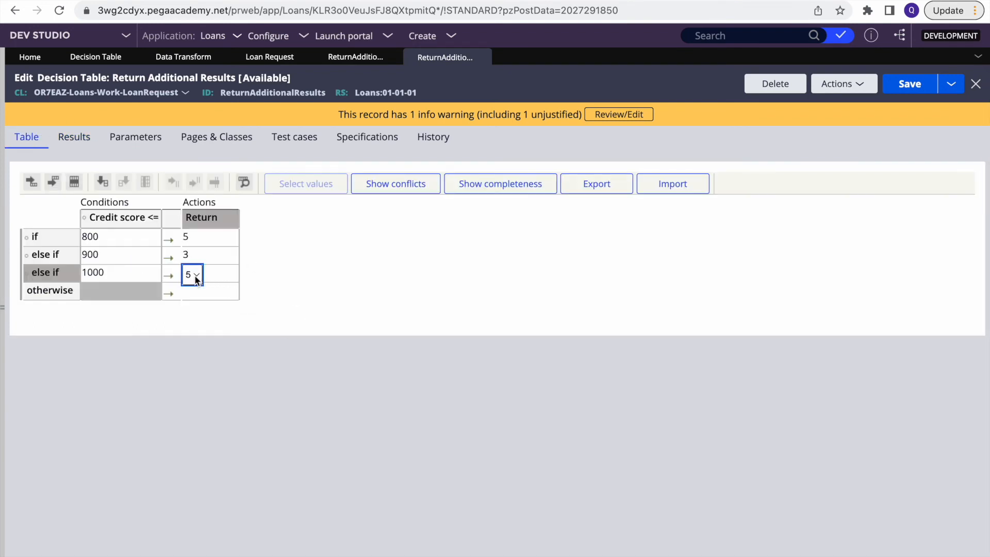
pyautogui.click(392, 389)
pyautogui.click(909, 84)
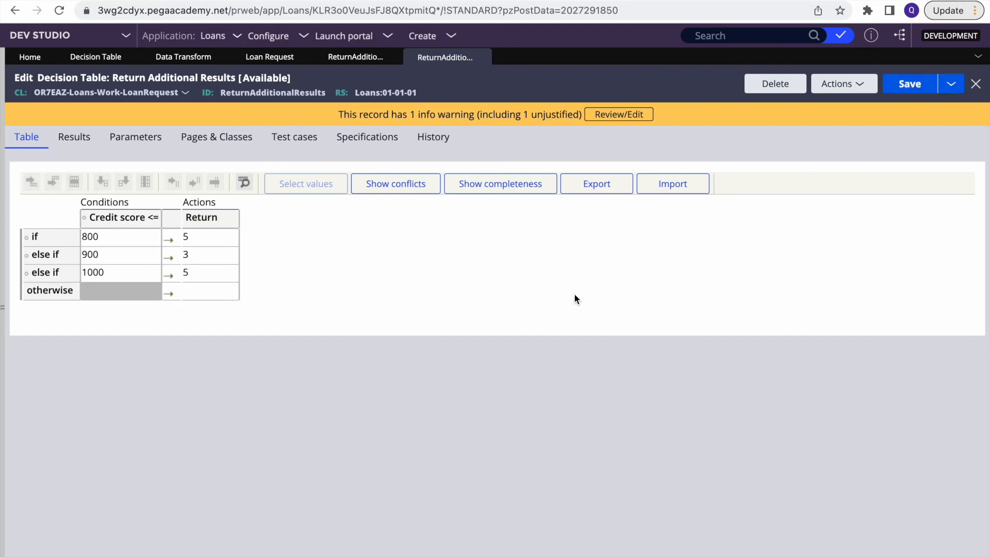
pyautogui.click(195, 274)
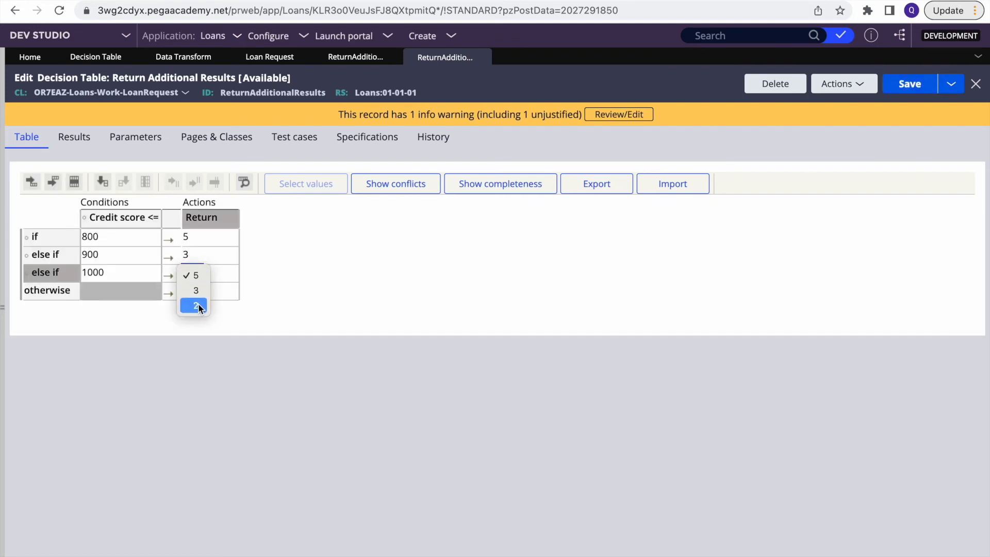
pyautogui.click(197, 308)
# Review the target properties and values of results 5, 3 and 2 in Additional Allowed Results
pyautogui.click(74, 136)
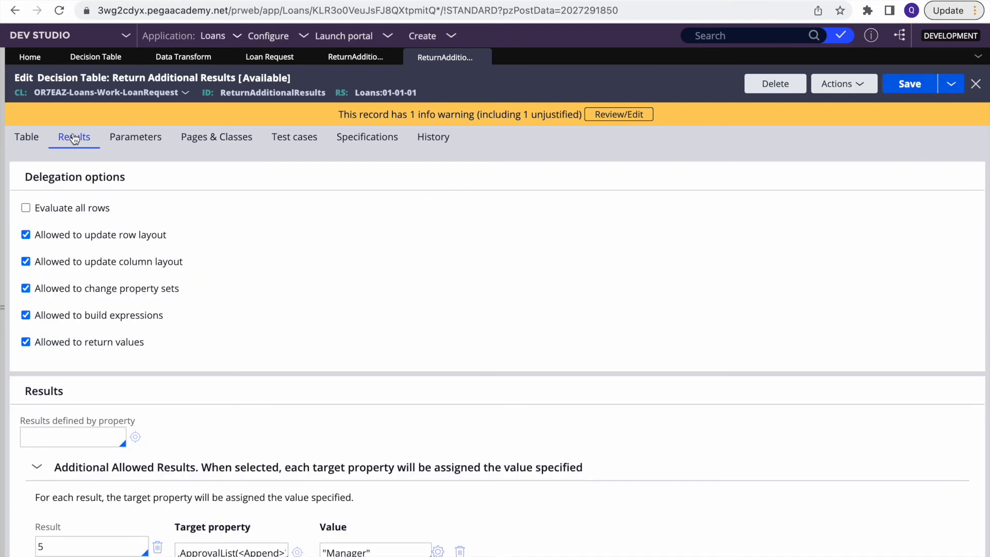
pyautogui.scroll(-4, 190, 416)
pyautogui.scroll(-3, 201, 361)
pyautogui.click(95, 406)
pyautogui.click(82, 405)
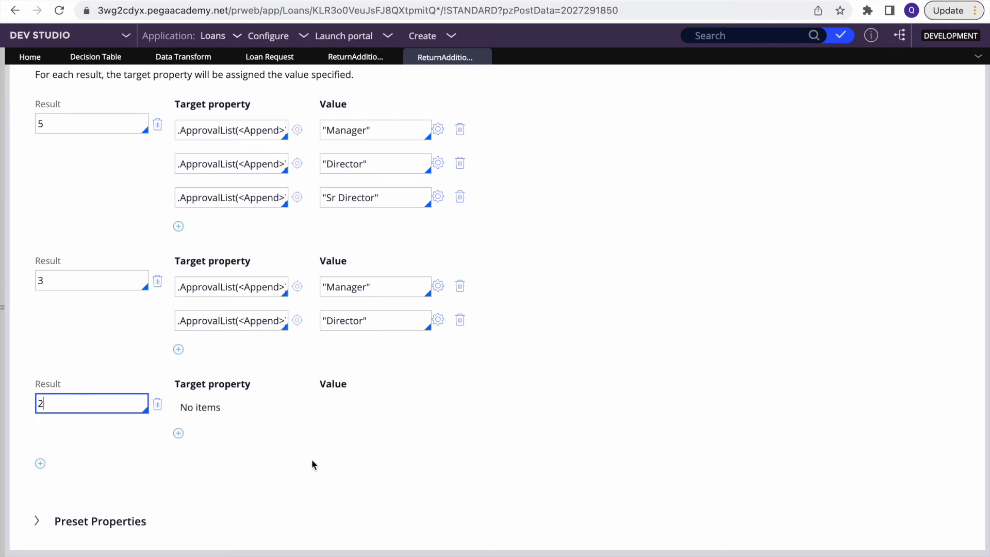
pyautogui.scroll(8, 313, 463)
pyautogui.scroll(-5, 312, 463)
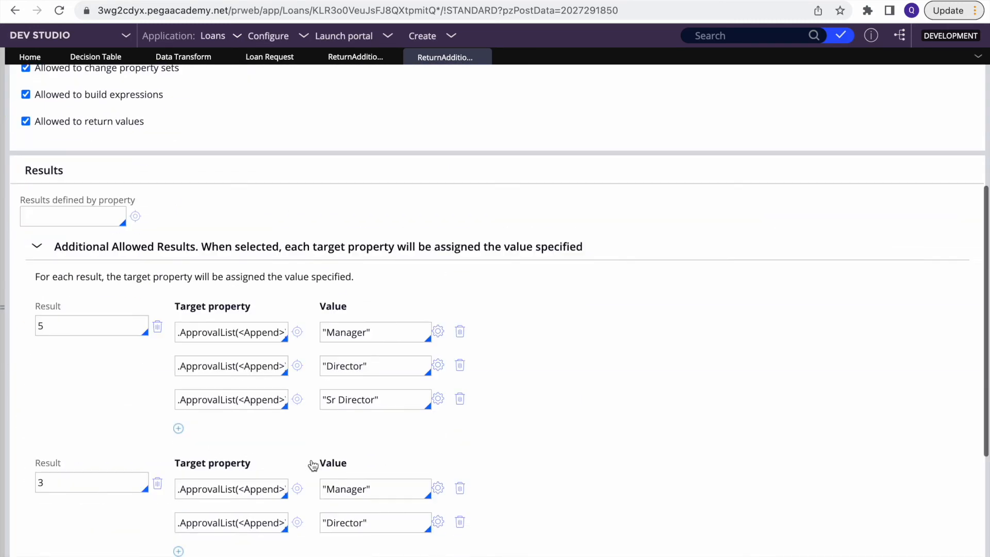
pyautogui.doubleClick(49, 289)
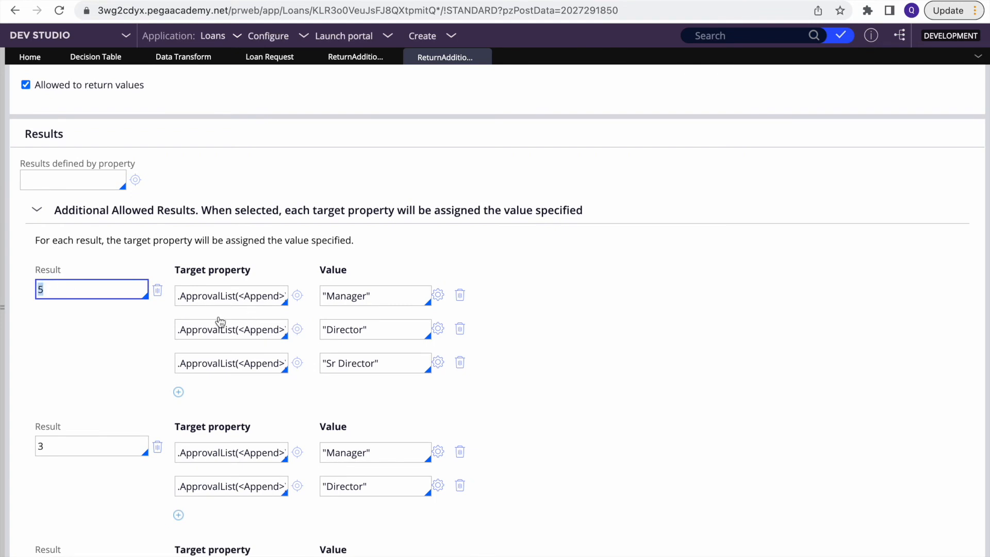
pyautogui.scroll(-3, 219, 394)
pyautogui.scroll(-1, 221, 394)
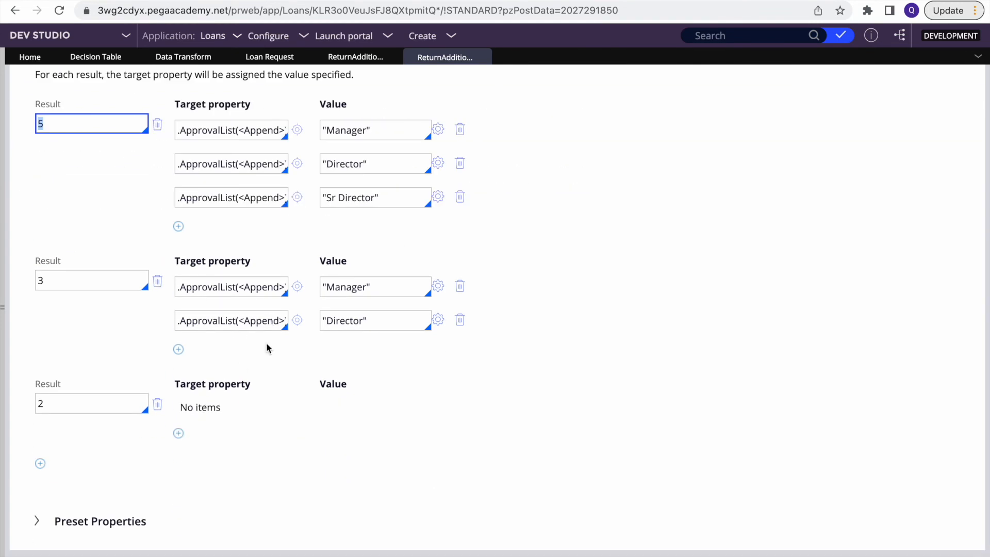
# Add a target property to result 2, reusing result 3's .ApprovalList(<Append>).pyLabel, and enter a person's first name in quotes as its value
pyautogui.click(179, 433)
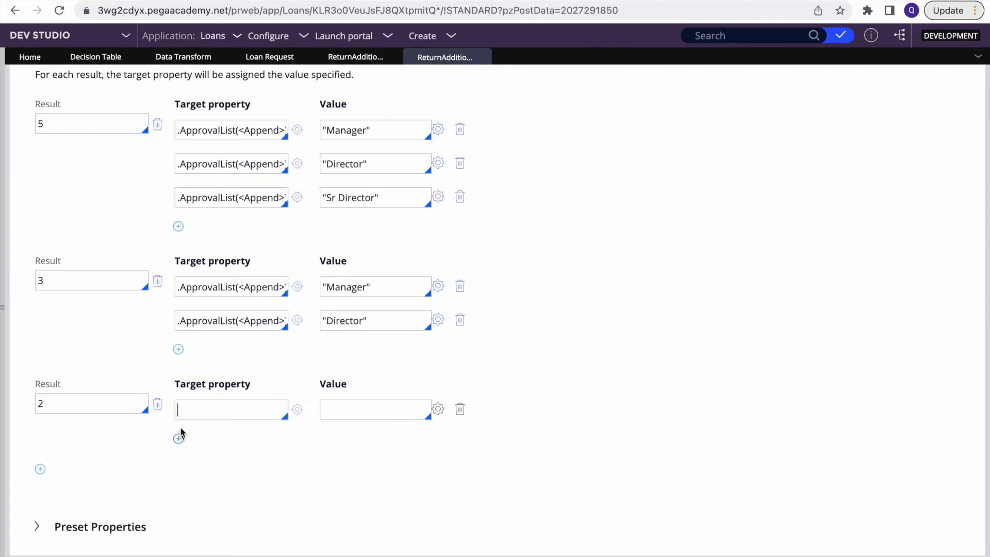
pyautogui.tripleClick(237, 287)
pyautogui.press('Left')
pyautogui.tripleClick(249, 286)
pyautogui.press('super+c')
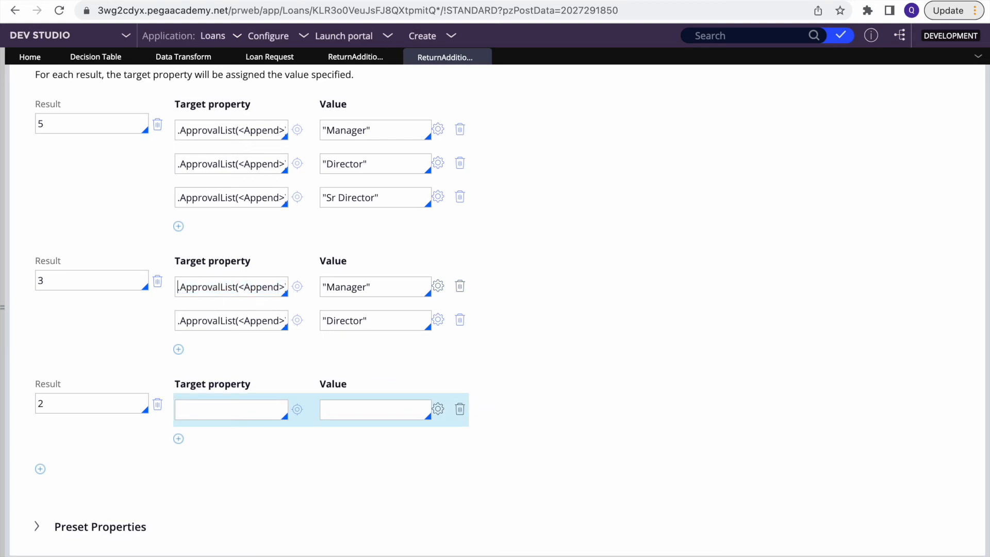
pyautogui.click(199, 409)
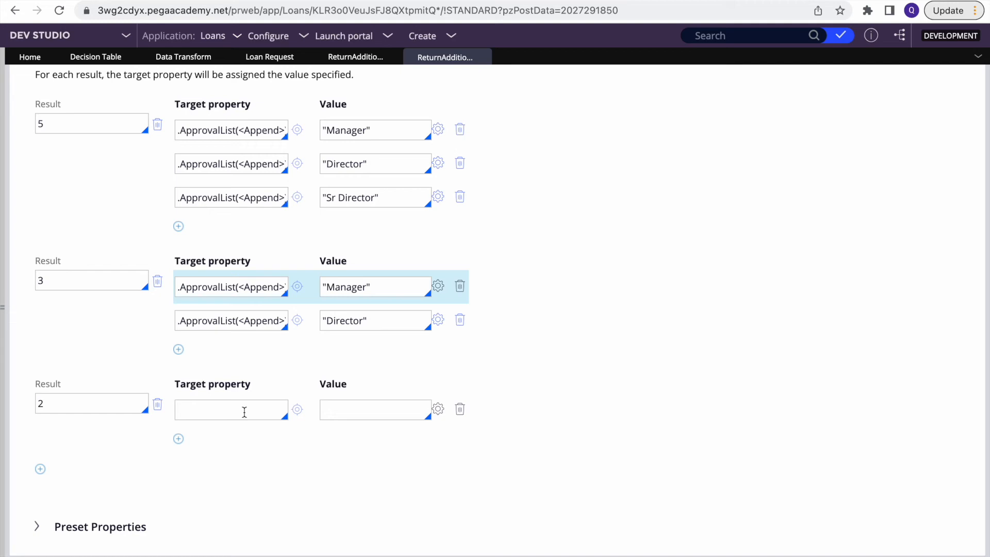
pyautogui.tripleClick(253, 287)
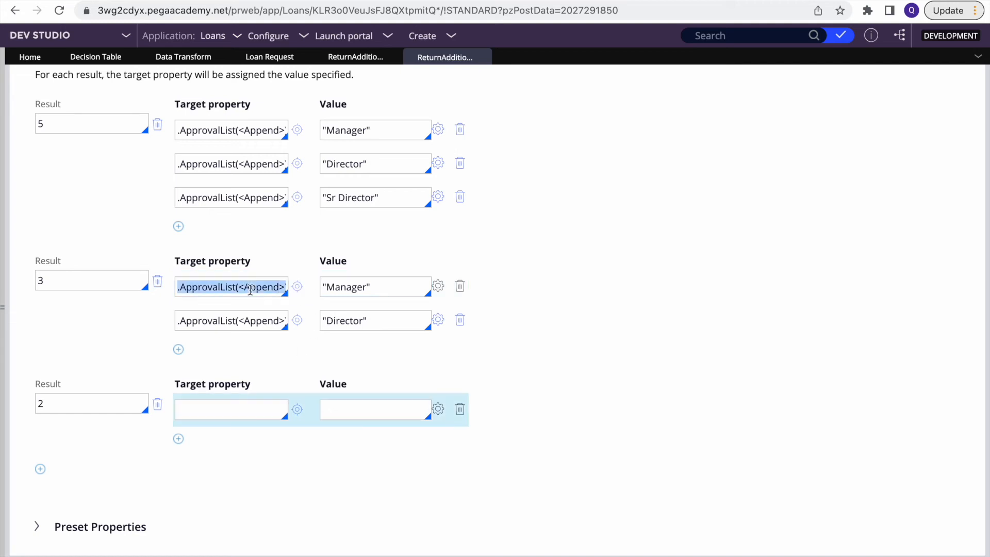
pyautogui.press('Left')
pyautogui.tripleClick(254, 289)
pyautogui.hotkey('ctrl', 'c')
pyautogui.click(219, 407)
pyautogui.hotkey('ctrl', 'v')
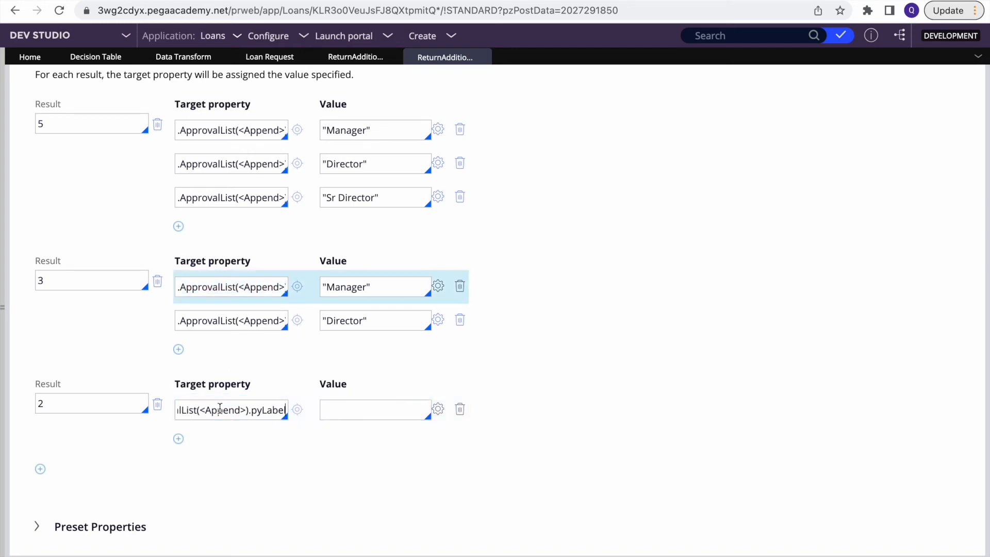
pyautogui.click(343, 401)
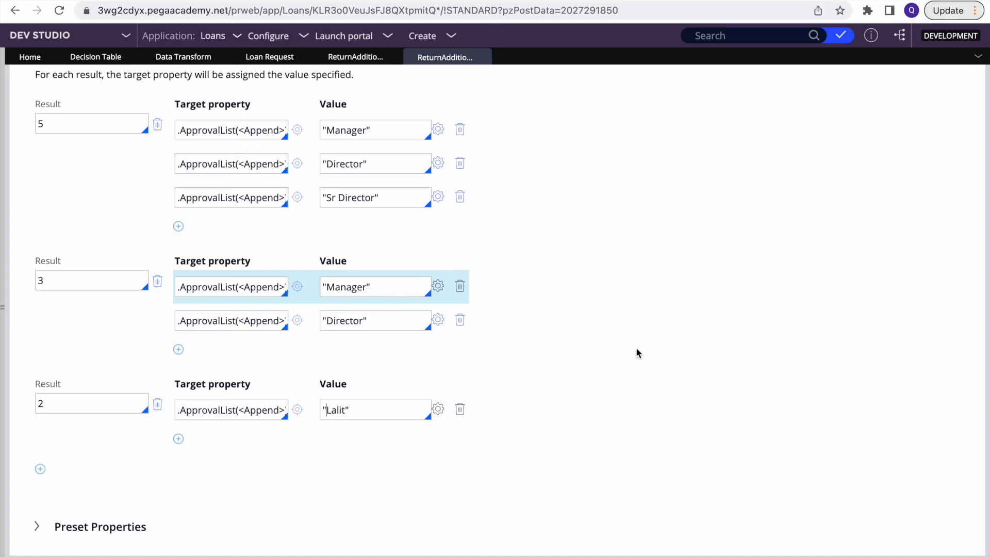
# Save the decision table with the completed entry for result 2
pyautogui.scroll(10, 545, 354)
pyautogui.click(902, 91)
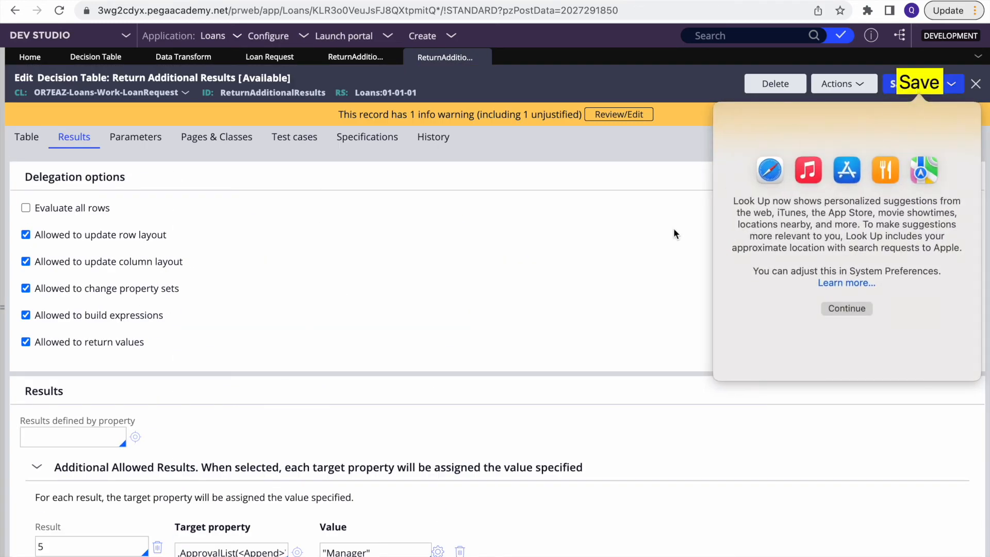
pyautogui.click(676, 235)
pyautogui.click(910, 84)
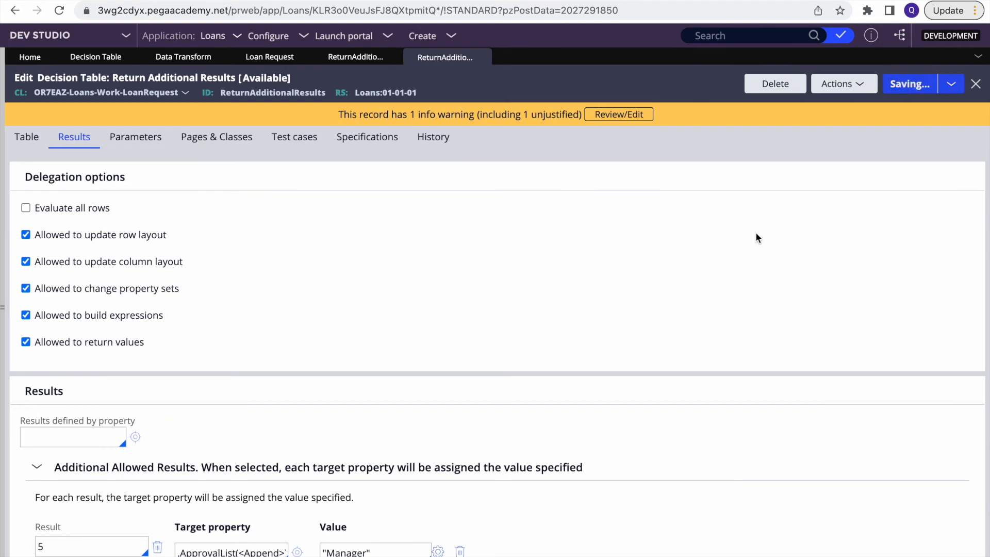
pyautogui.click(850, 85)
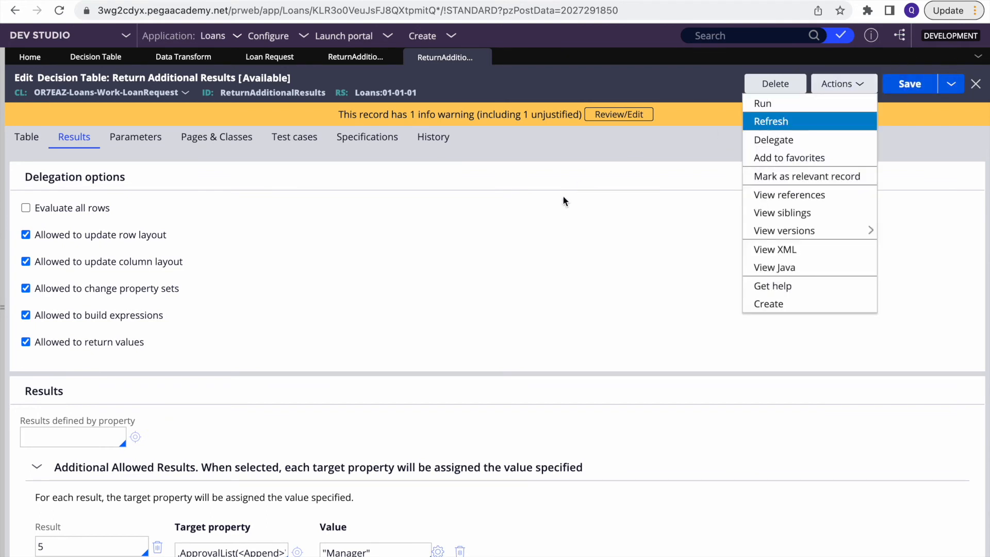
# Compare the data transform's CreditScore source with the decision table's 900 row and the approval values assigned to result 3
pyautogui.click(340, 59)
pyautogui.doubleClick(627, 210)
pyautogui.click(548, 433)
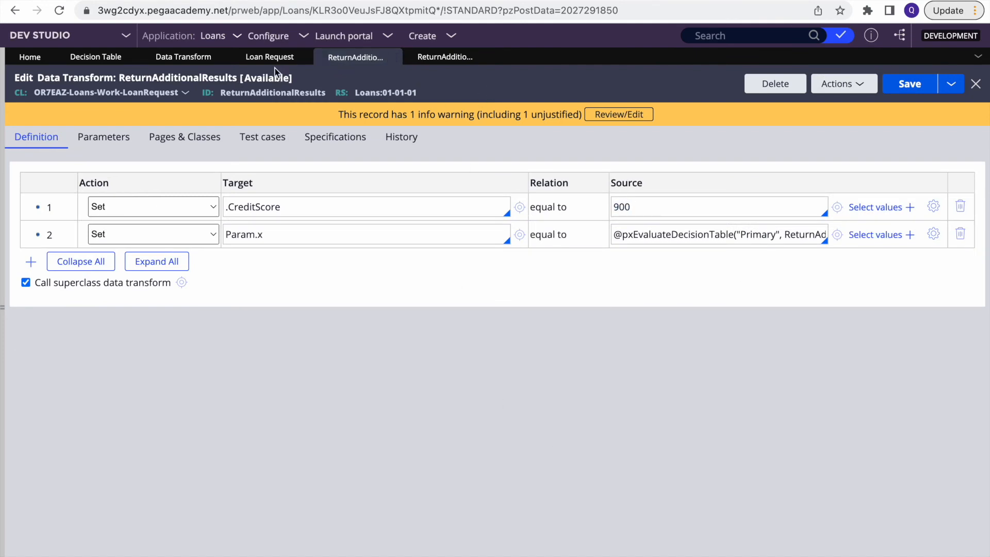
pyautogui.click(444, 62)
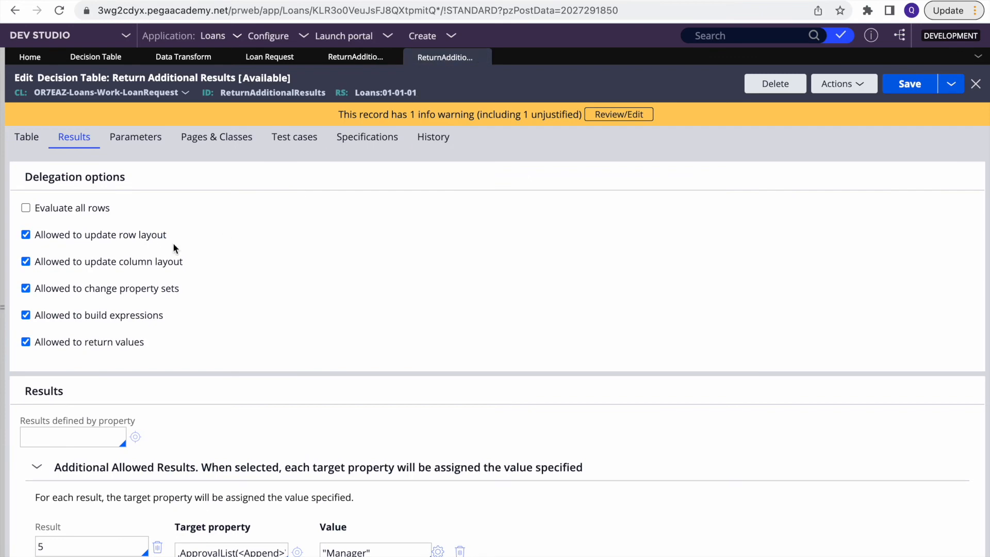
pyautogui.click(27, 137)
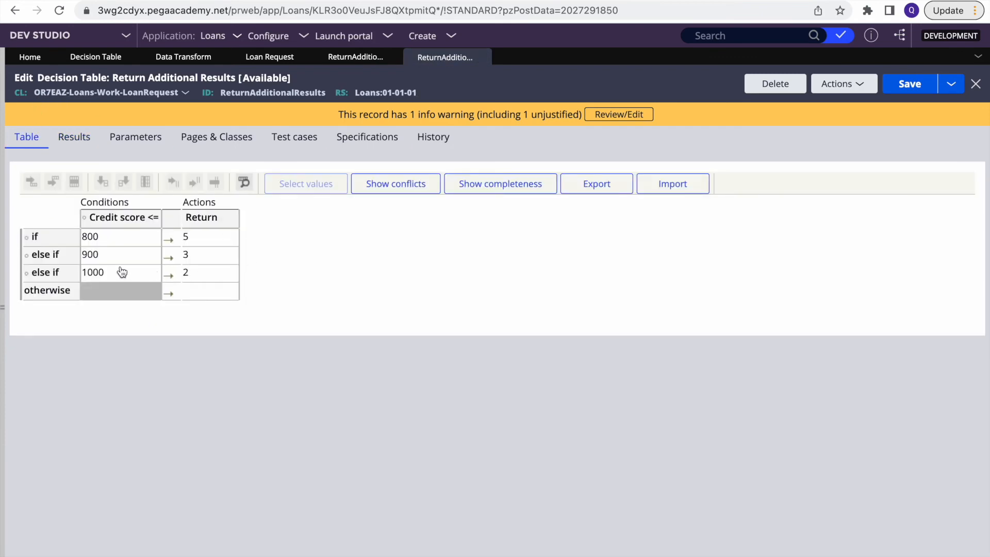
pyautogui.click(191, 254)
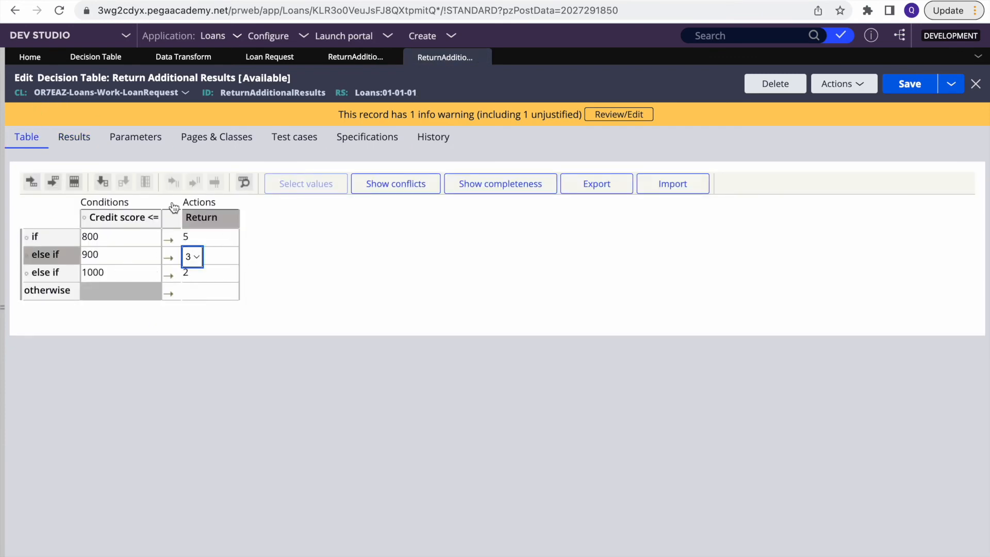
pyautogui.click(92, 146)
pyautogui.scroll(-9, 425, 395)
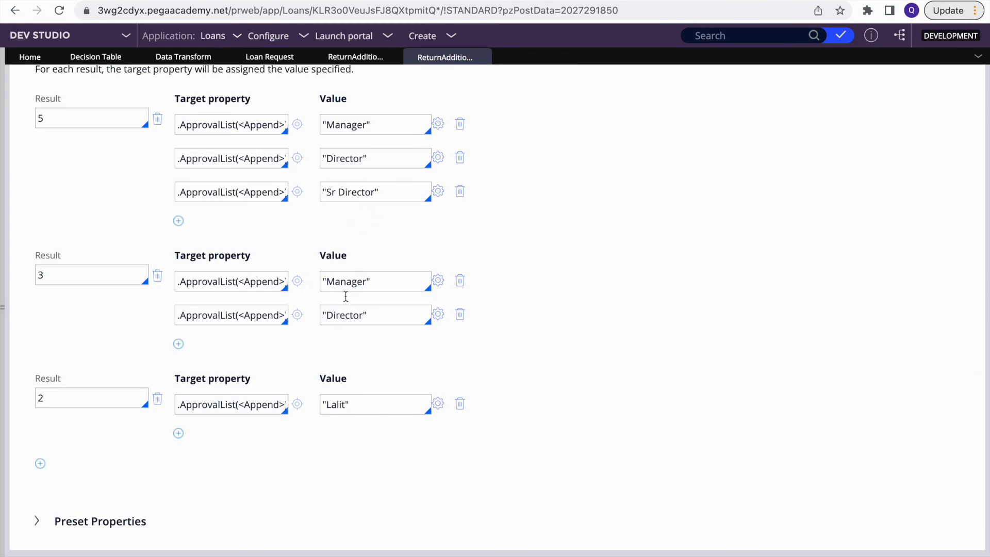
pyautogui.scroll(8, 508, 94)
# Run the ReturnAdditionalResults data transform on an empty test page with the Tracer open
pyautogui.click(345, 61)
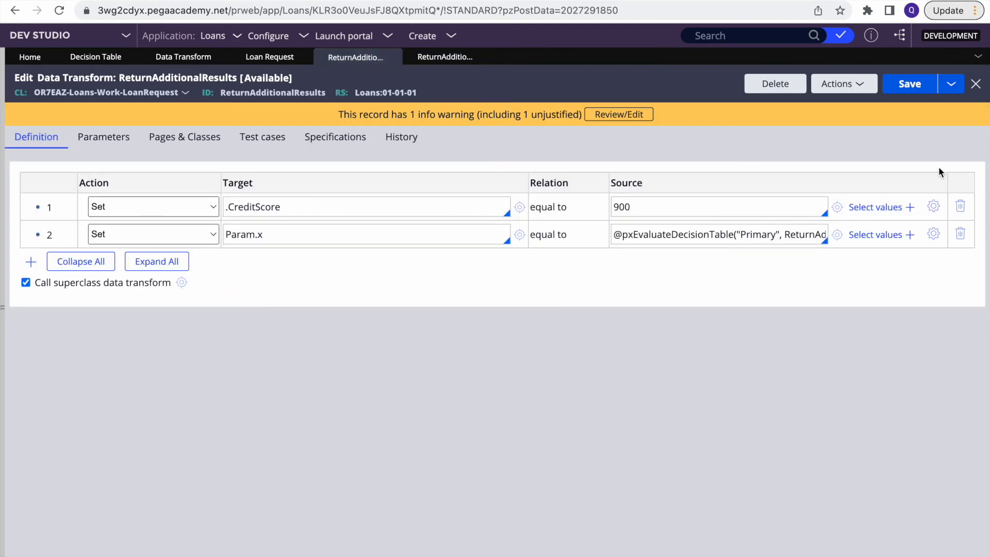
pyautogui.click(840, 85)
pyautogui.click(795, 105)
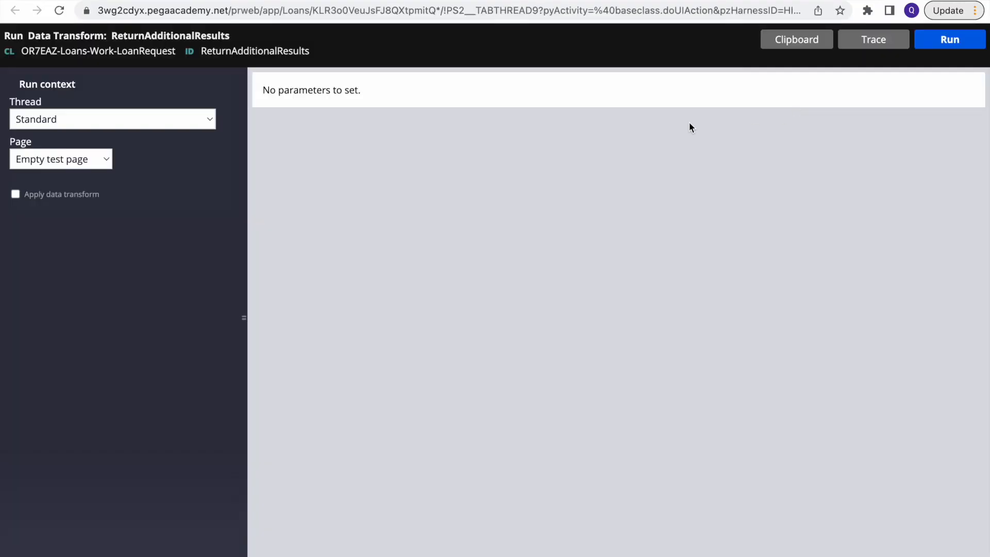
pyautogui.click(868, 45)
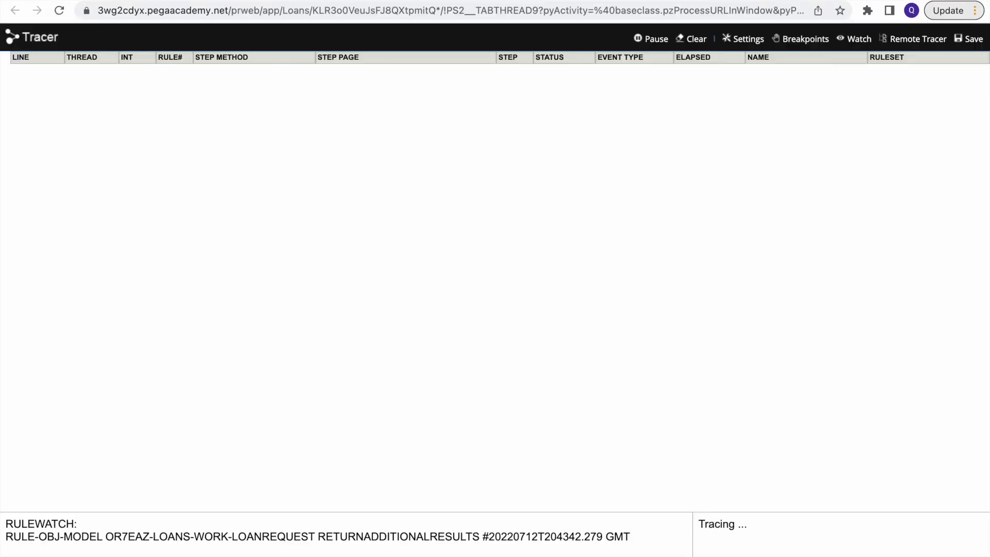
pyautogui.click(797, 1)
pyautogui.click(942, 52)
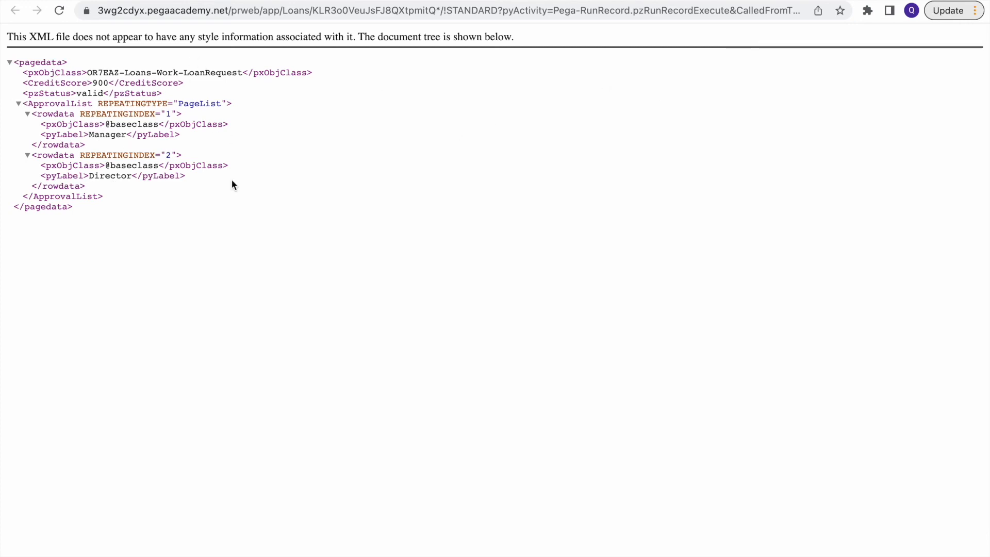
# Examine the ApprovalList entries in the run's XML output, and close the output and run windows
pyautogui.doubleClick(104, 134)
pyautogui.click(389, 150)
pyautogui.press('super+w')
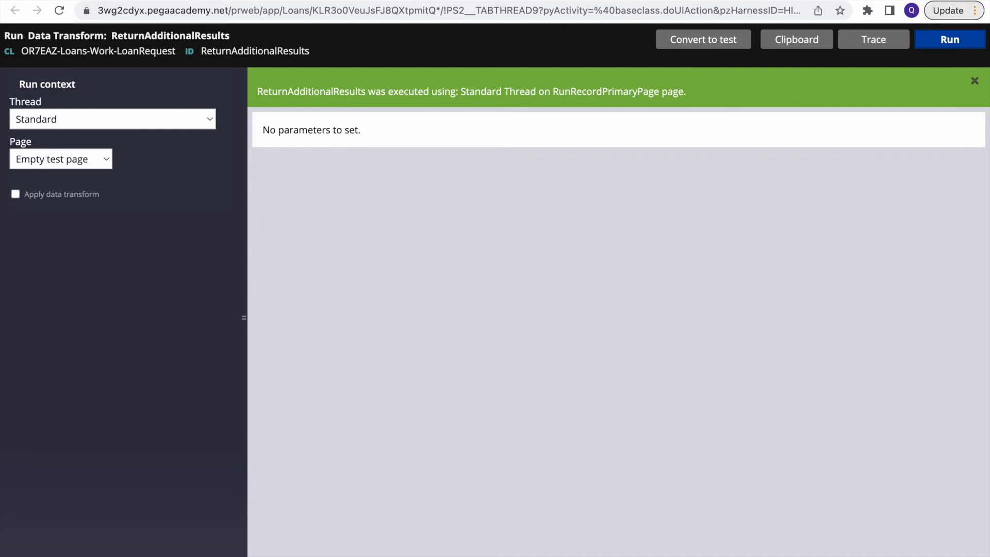
pyautogui.press('super+w')
# Set the CreditScore source in the ReturnAdditionalResults data transform to 700 and save the record
pyautogui.doubleClick(653, 206)
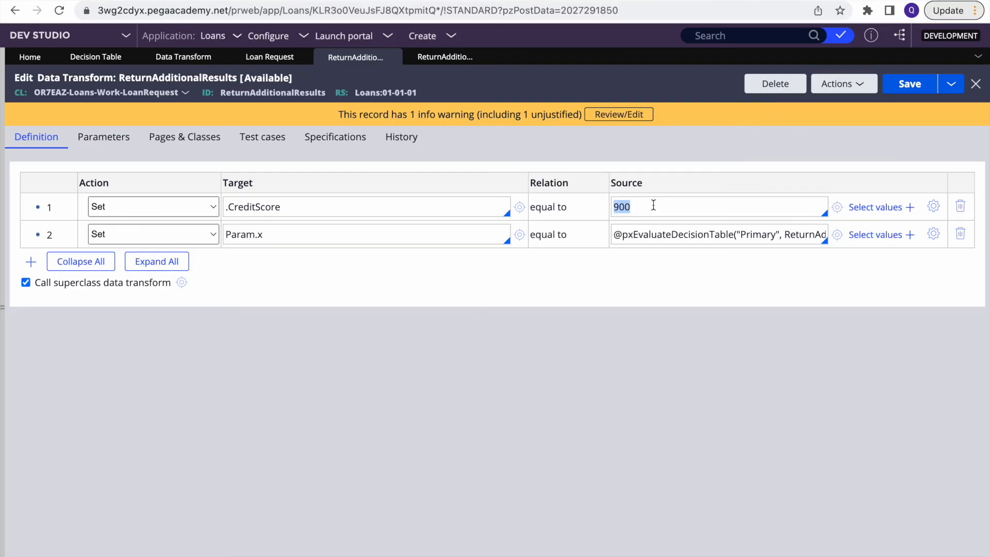
pyautogui.write('7')
pyautogui.click(909, 83)
# Compare the decision table's 800 row with the approval values assigned to result 5
pyautogui.click(437, 59)
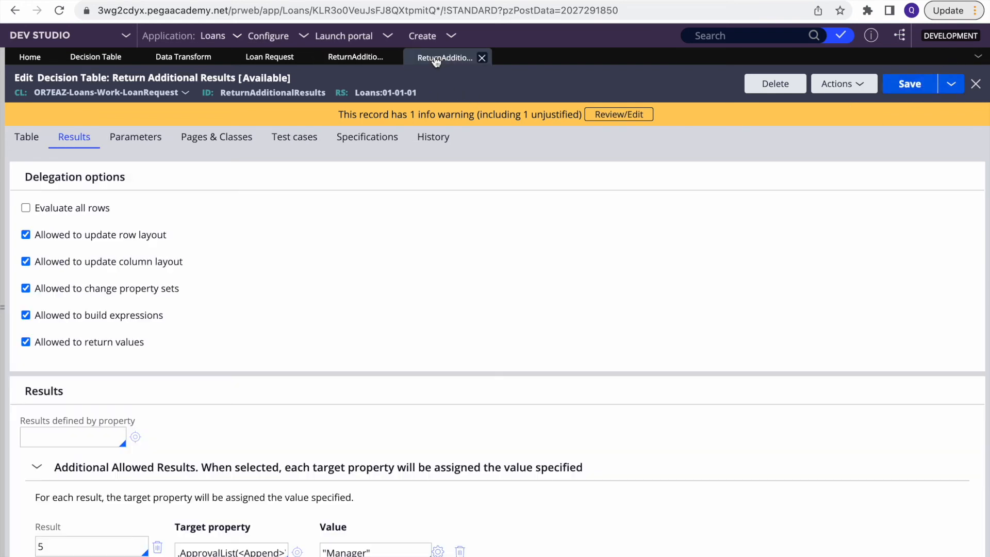
pyautogui.click(27, 137)
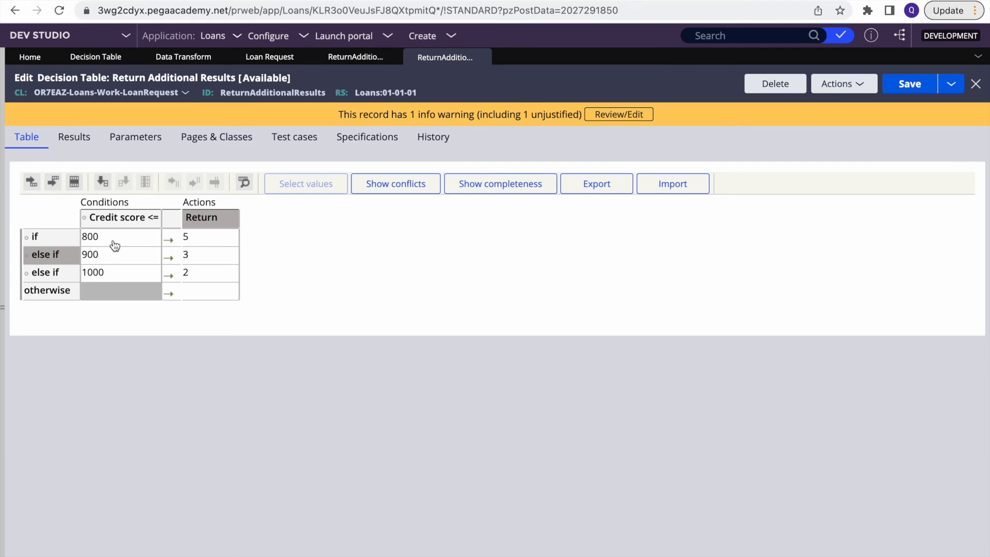
pyautogui.click(191, 237)
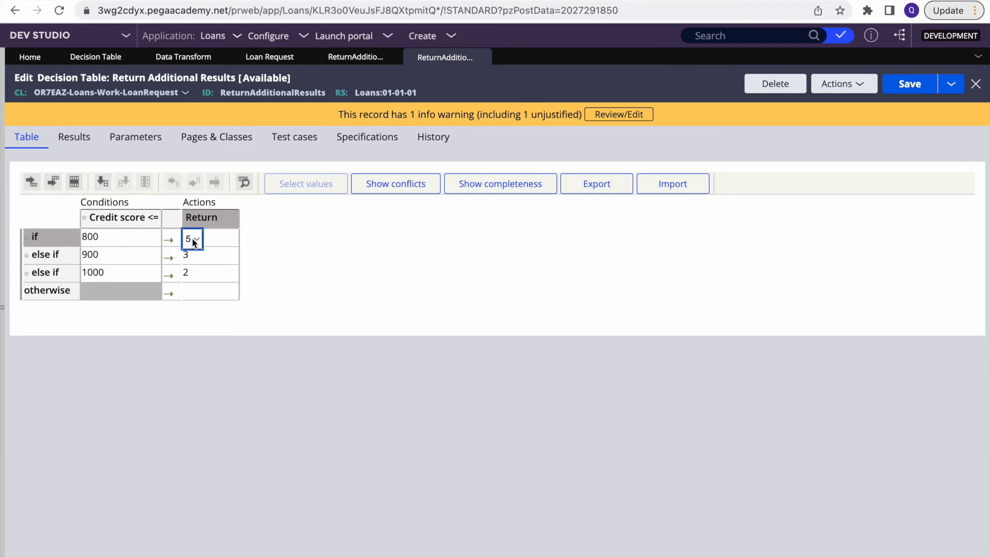
pyautogui.click(74, 135)
pyautogui.scroll(-6, 351, 353)
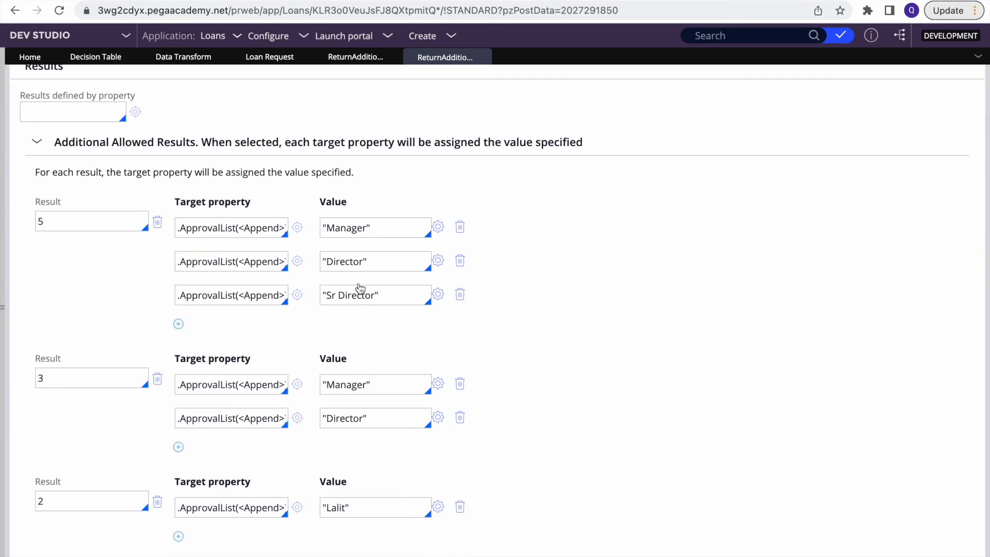
pyautogui.scroll(6, 568, 258)
# Save the ReturnAdditionalResults data transform again and run it on an empty test page
pyautogui.click(355, 56)
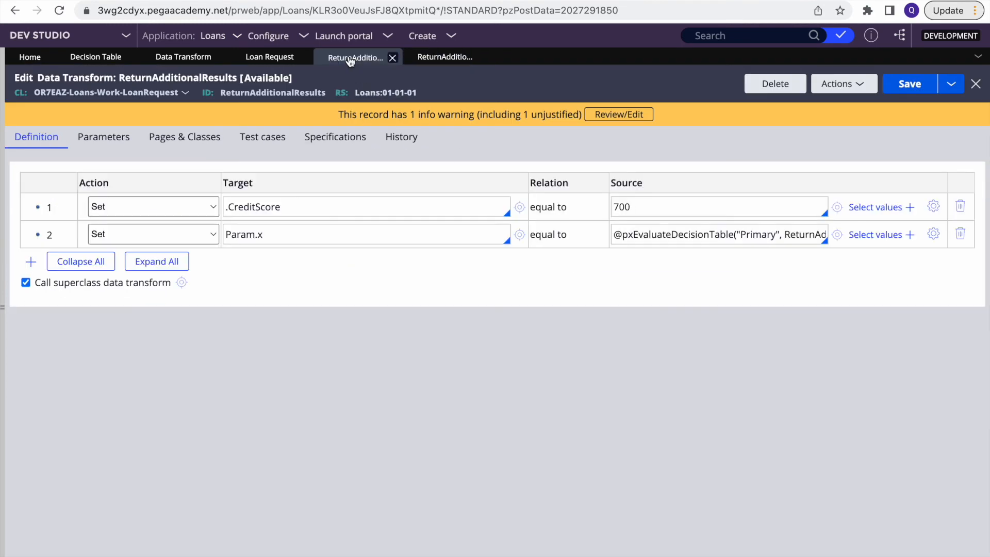
pyautogui.click(909, 83)
pyautogui.click(843, 83)
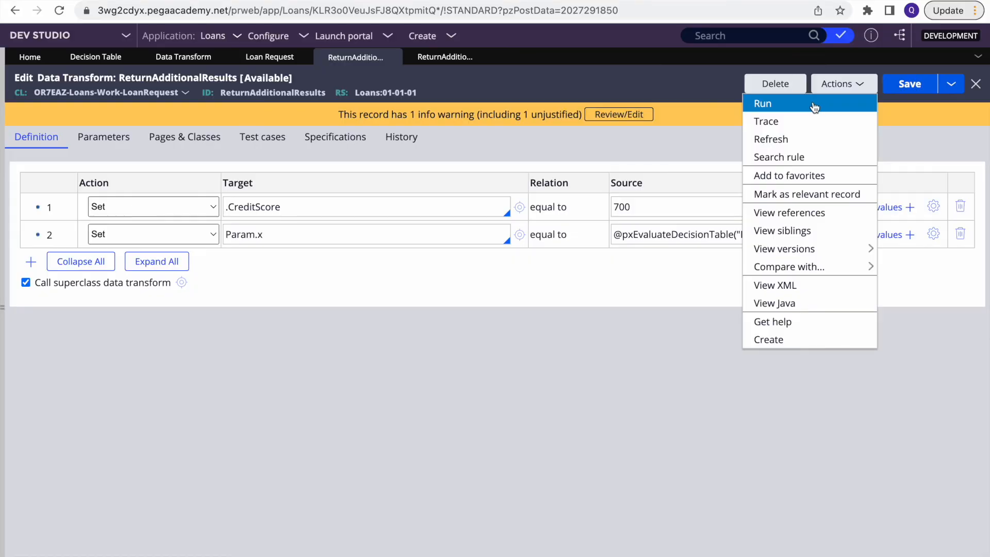
pyautogui.click(814, 101)
pyautogui.click(954, 40)
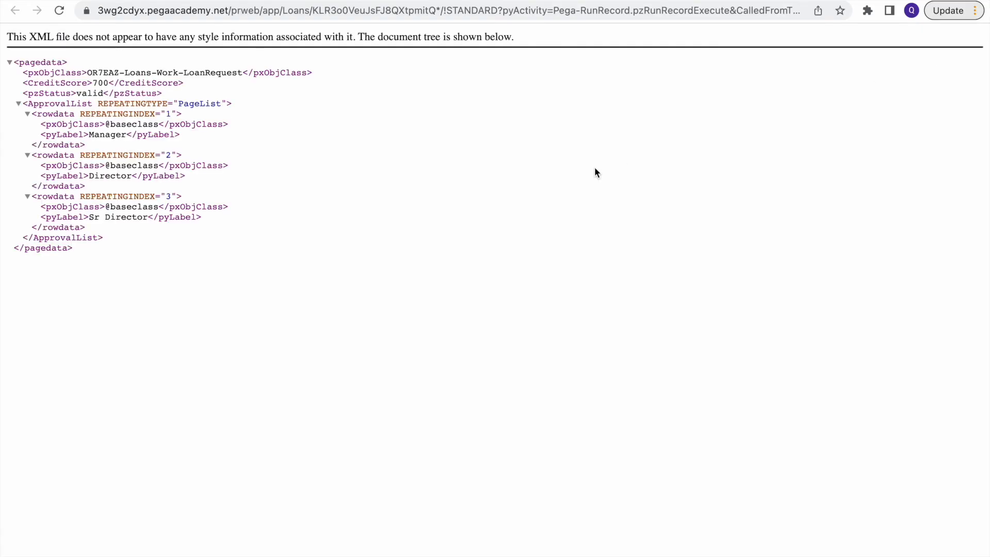
# Examine the ApprovalList entries in the XML output for credit score 700, and close the output and run windows
pyautogui.doubleClick(105, 136)
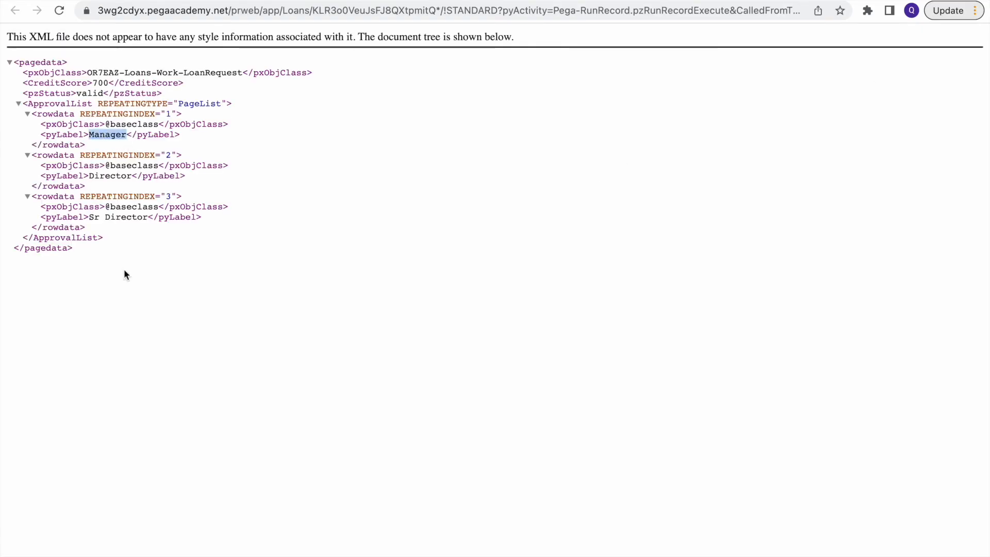
pyautogui.press('super+w')
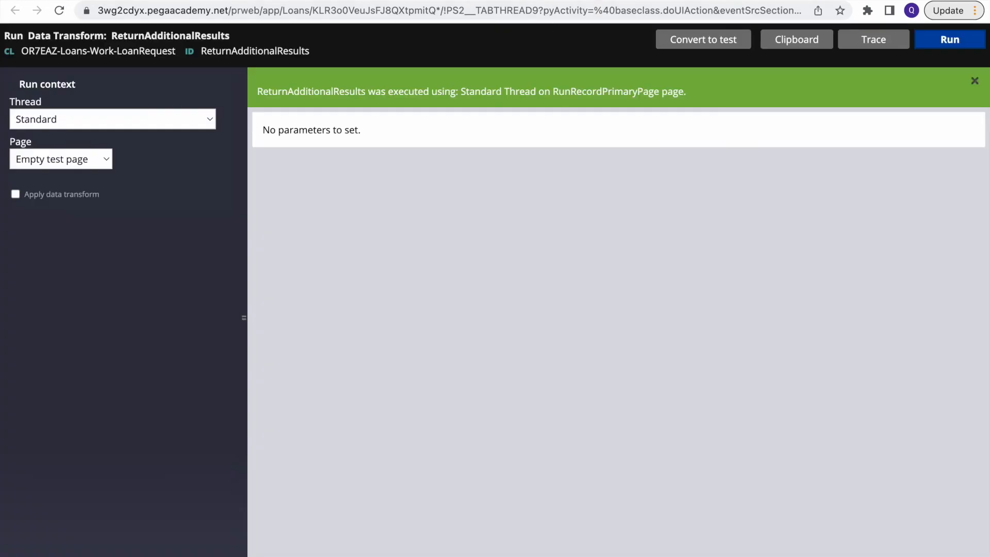
pyautogui.press('super+w')
# Set the CreditScore source in the data transform to 1000 and save the record
pyautogui.doubleClick(638, 205)
pyautogui.write('1000')
pyautogui.click(909, 84)
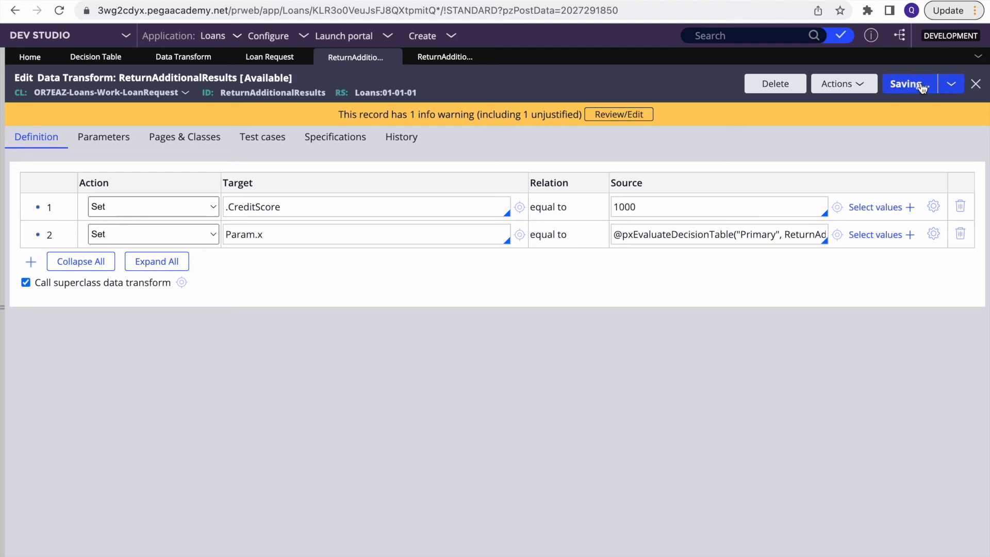
# Run the data transform with credit score 1000, check the ApprovalList in the XML output, and return to the rule
pyautogui.click(844, 84)
pyautogui.click(783, 106)
pyautogui.click(951, 42)
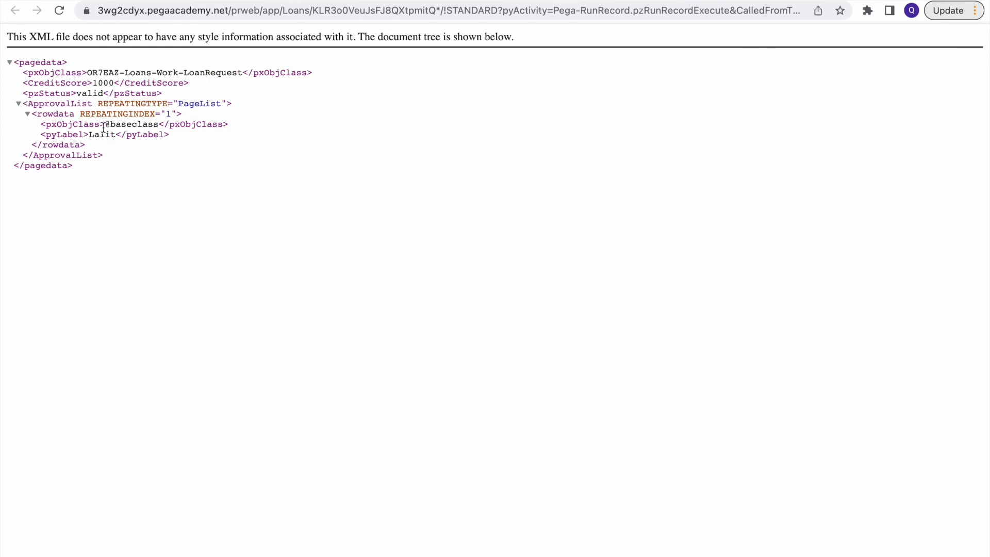
pyautogui.click(389, 1)
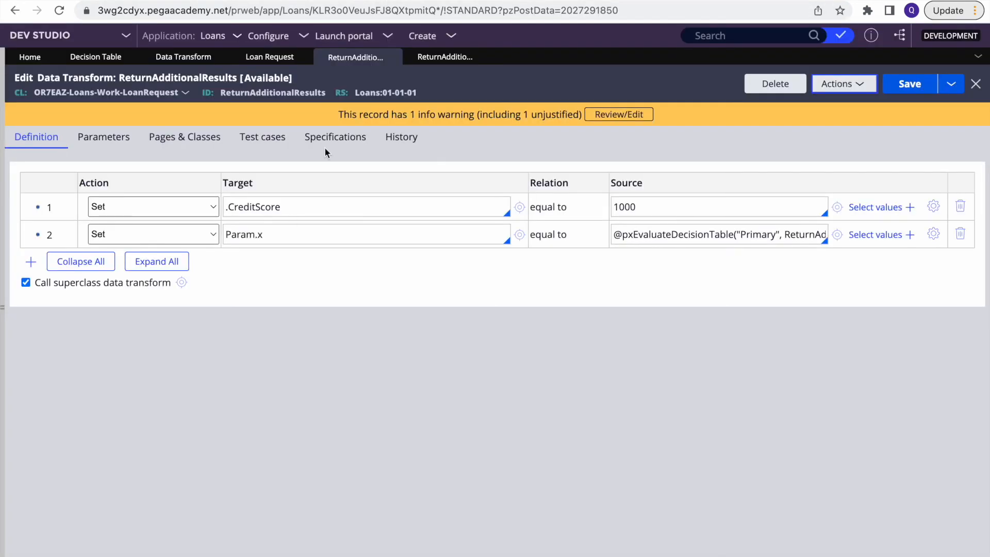
# Review the target properties and approval values assigned to each additional result of the decision table
pyautogui.click(445, 58)
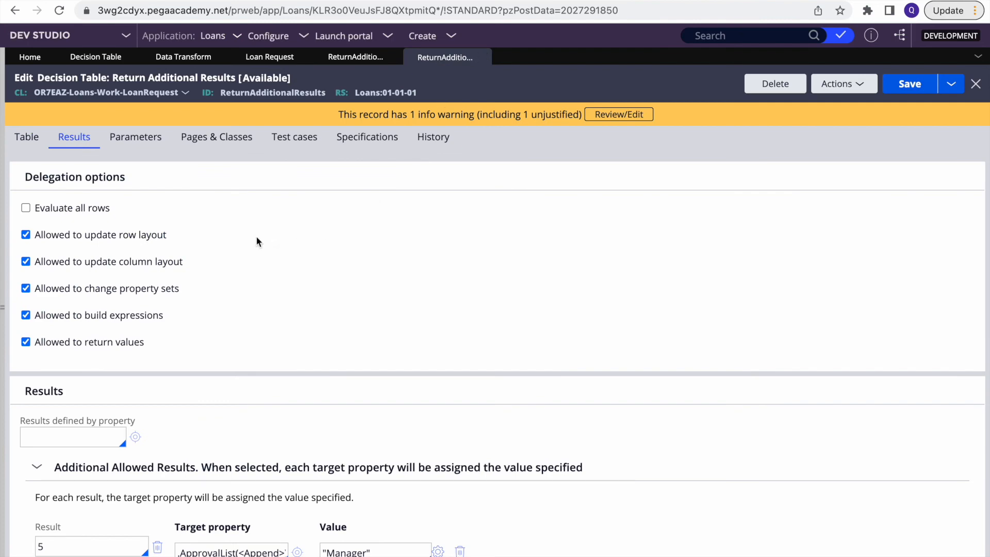
pyautogui.scroll(-6, 252, 319)
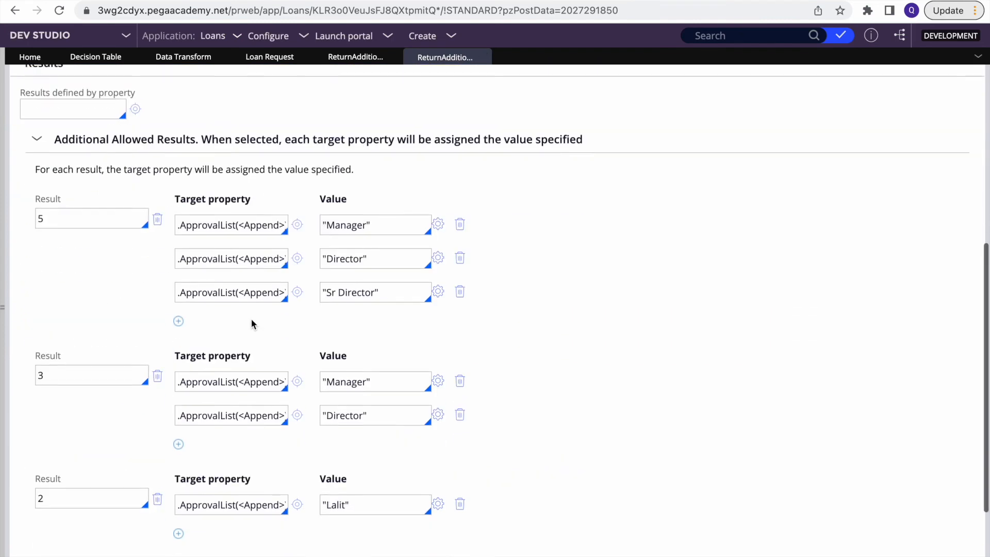
pyautogui.scroll(6, 225, 380)
pyautogui.scroll(-4, 226, 379)
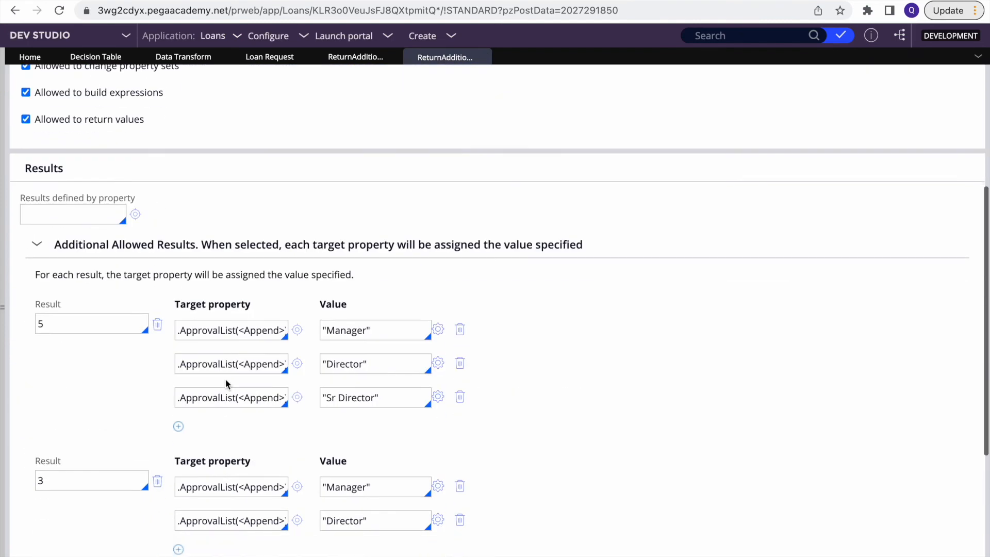
pyautogui.scroll(4, 541, 287)
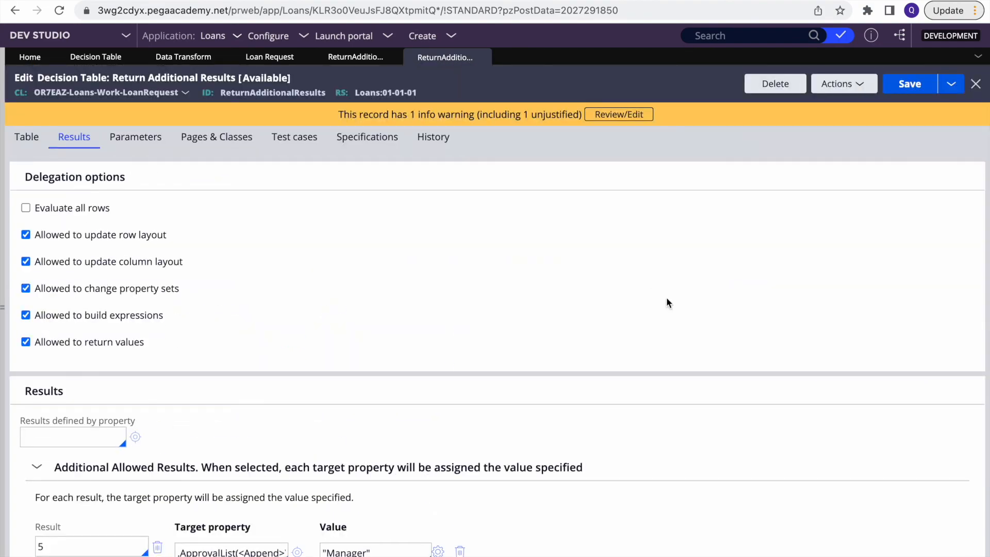
# Switch to the Word notes and review the decision table usage examples, especially Declare expression, Flow and Activity
pyautogui.press('F4')
pyautogui.click(829, 553)
pyautogui.click(411, 404)
pyautogui.doubleClick(346, 400)
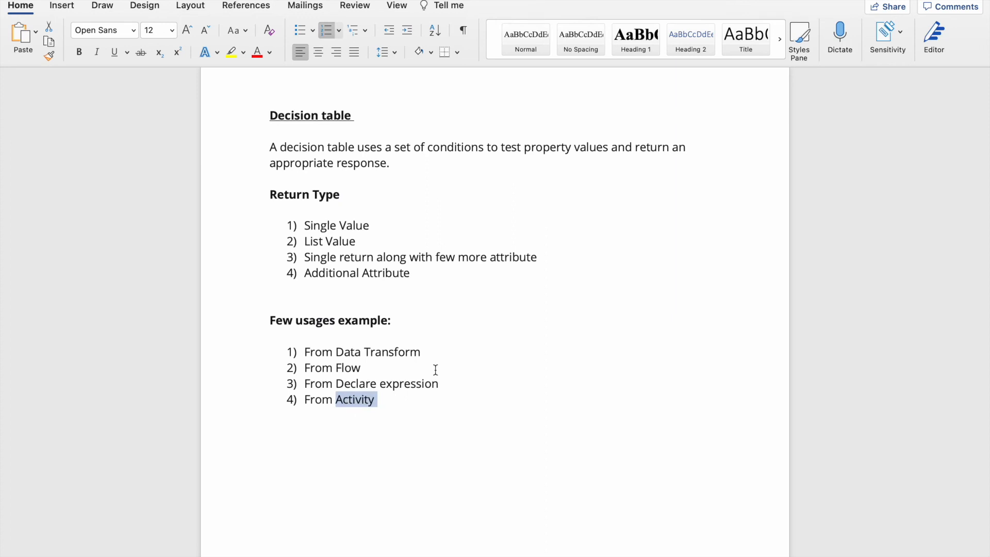
pyautogui.doubleClick(381, 386)
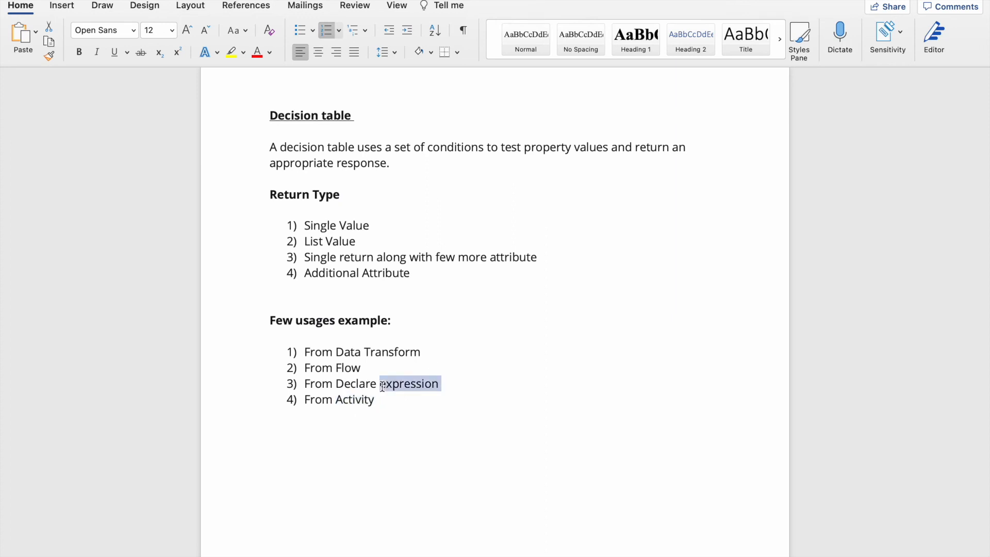
pyautogui.click(336, 368)
pyautogui.doubleClick(364, 401)
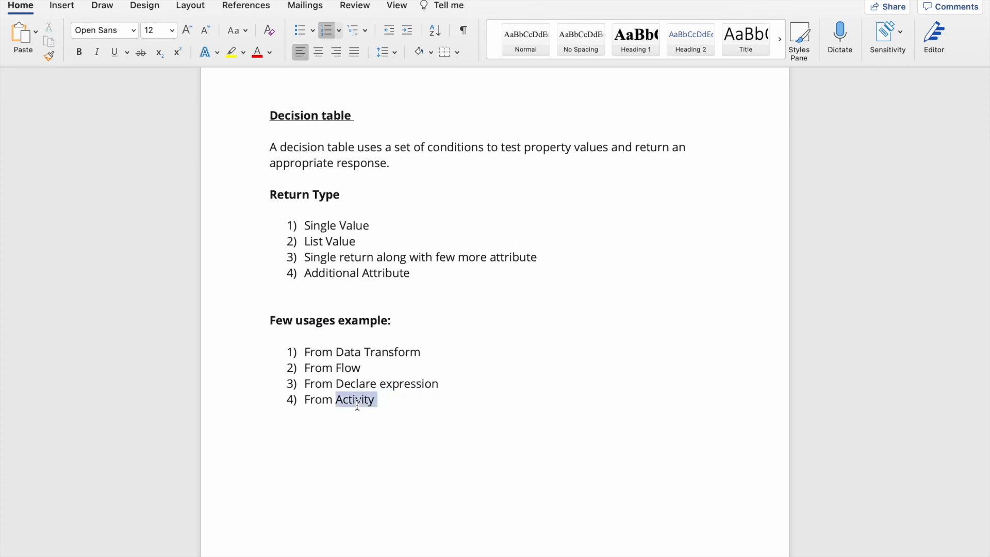
pyautogui.click(611, 464)
# Switch back to Pega Dev Studio in the browser and start a new Activity record with the explorer panel collapsed
pyautogui.press('F4')
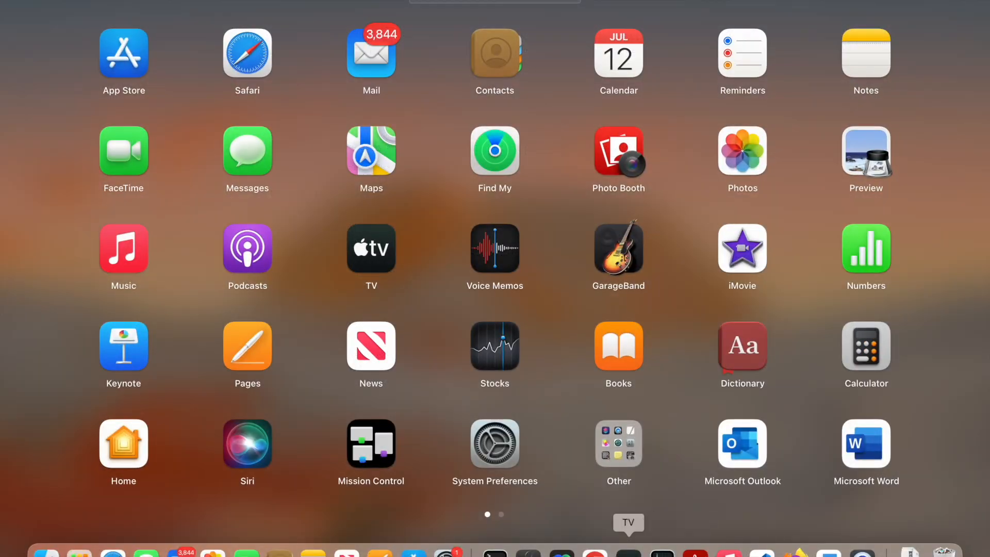
pyautogui.click(588, 541)
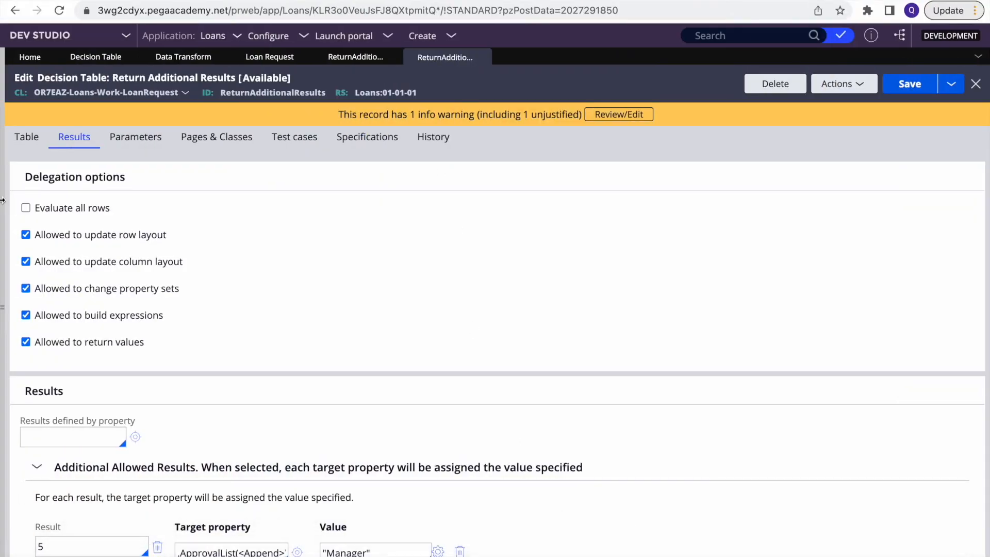
pyautogui.click(2, 200)
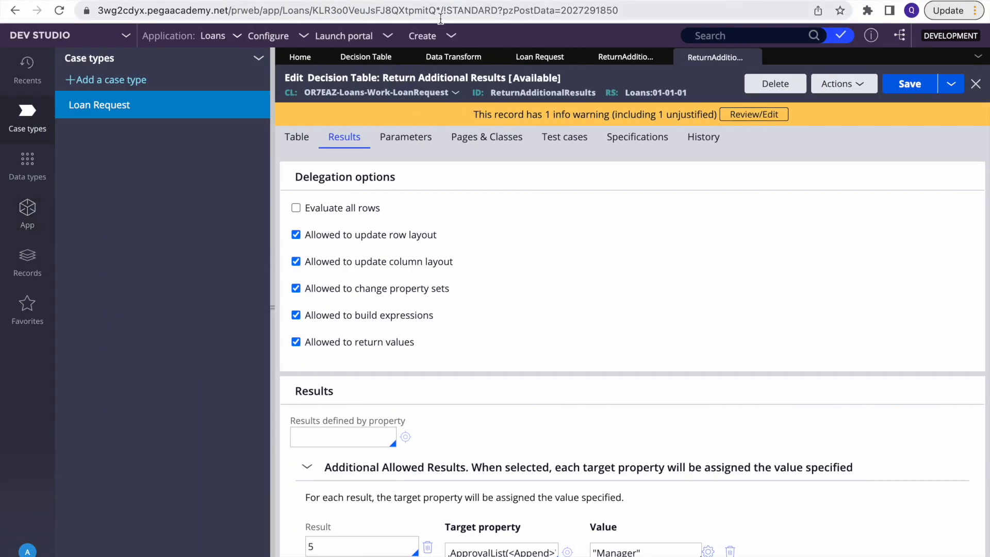
pyautogui.click(412, 36)
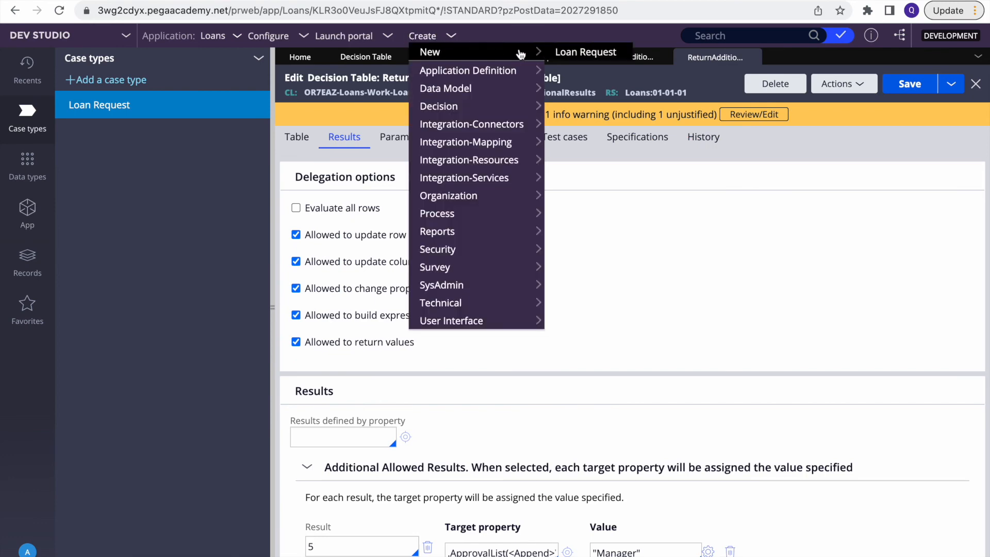
pyautogui.moveTo(463, 87)
pyautogui.moveTo(444, 293)
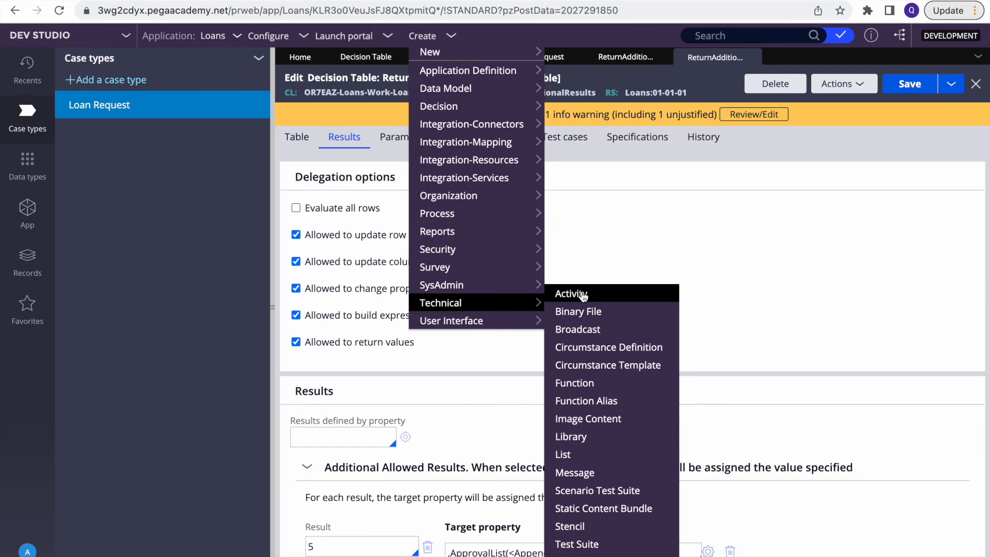
pyautogui.click(580, 290)
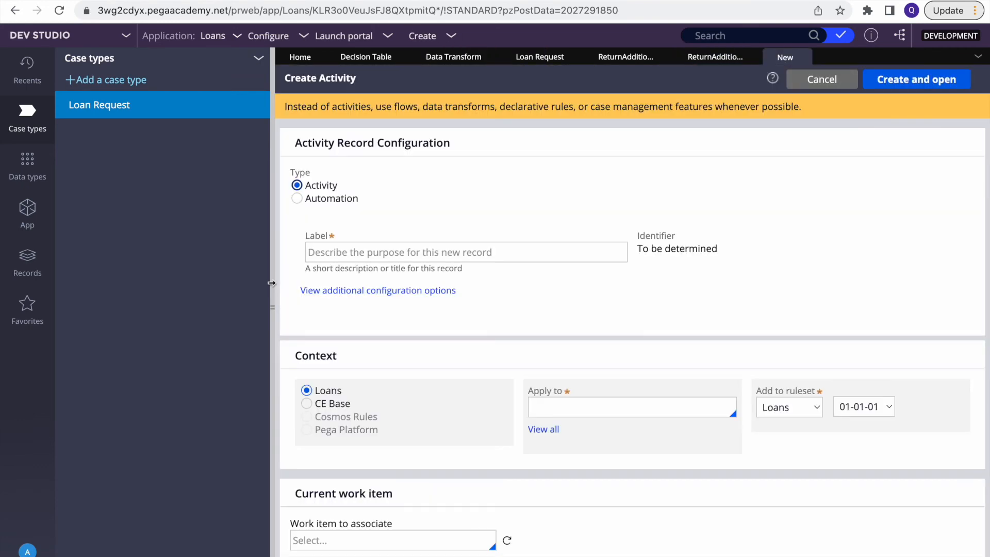
pyautogui.click(272, 284)
pyautogui.click(222, 254)
pyautogui.click(222, 254)
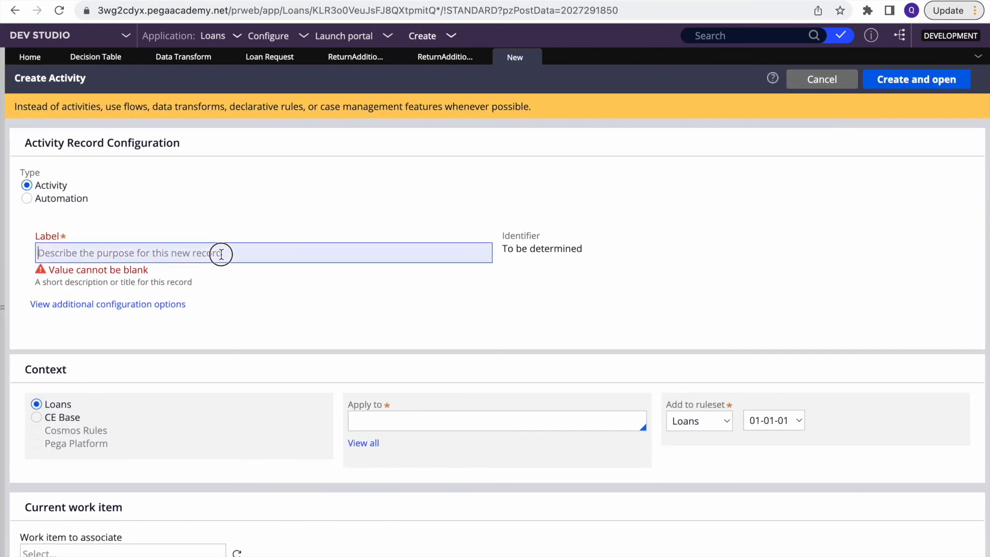
# Label the new activity ReturnAdditionalResults by copying the decision table's ID
pyautogui.click(444, 57)
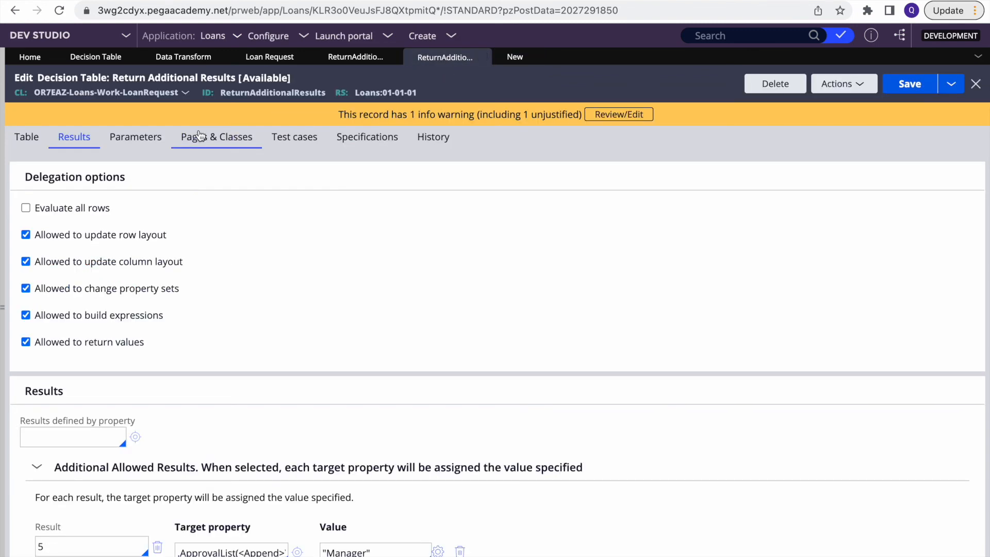
pyautogui.doubleClick(278, 93)
pyautogui.hotkey('ctrl', 'c')
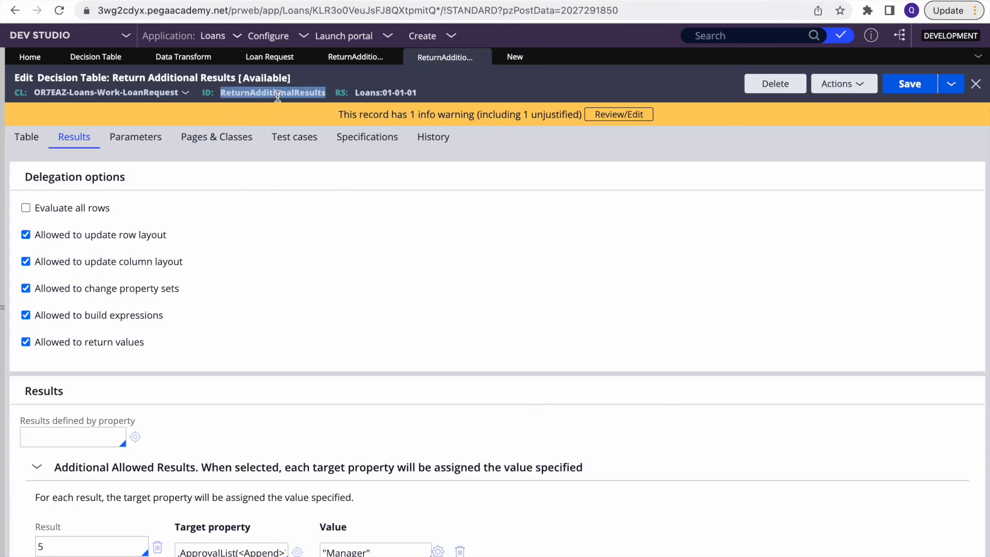
pyautogui.click(531, 57)
pyautogui.click(151, 248)
pyautogui.hotkey('ctrl', 'v')
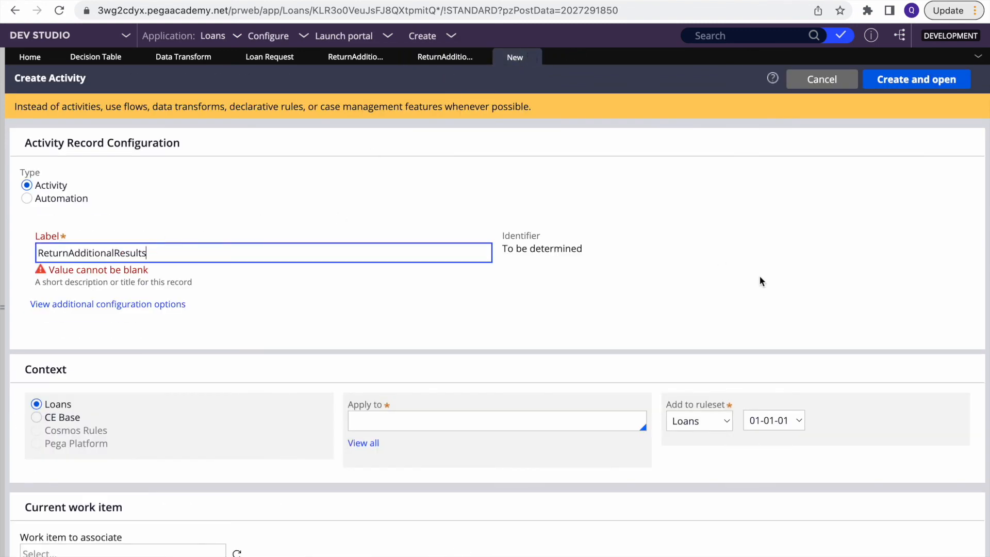
# Apply the activity to the OR7EAZ-Loans-Work-LoanRequest class, and create and open it
pyautogui.click(459, 403)
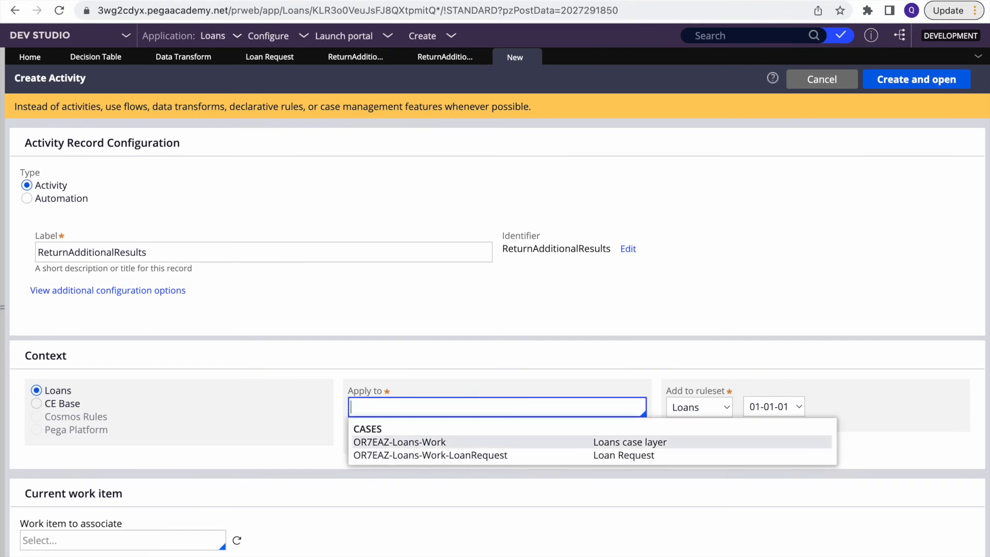
pyautogui.click(447, 456)
pyautogui.click(917, 79)
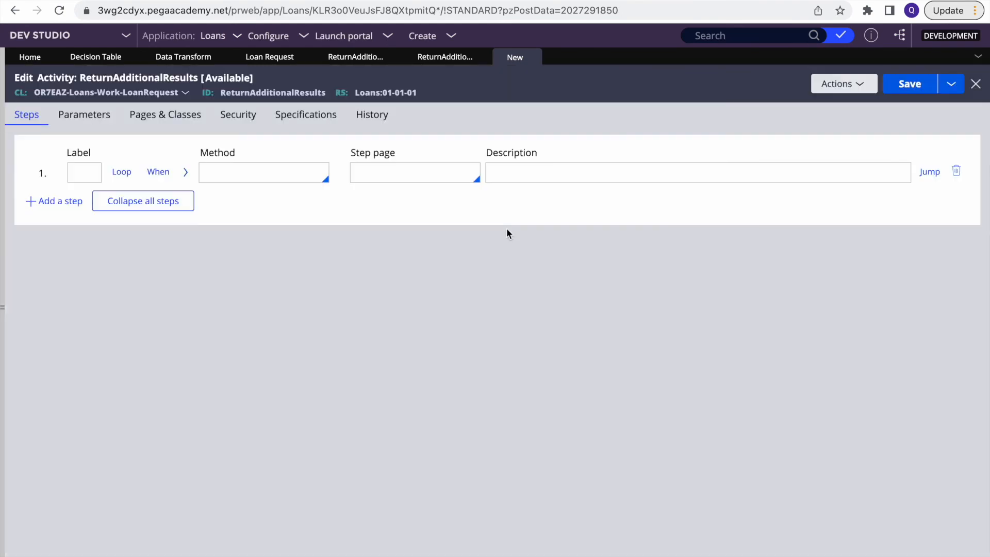
# Set the activity's first step to use the Property-Map-DecisionTable method
pyautogui.press('Down')
pyautogui.press('Down')
pyautogui.press('Down')
pyautogui.press('Down')
pyautogui.press('Down')
pyautogui.press('Down')
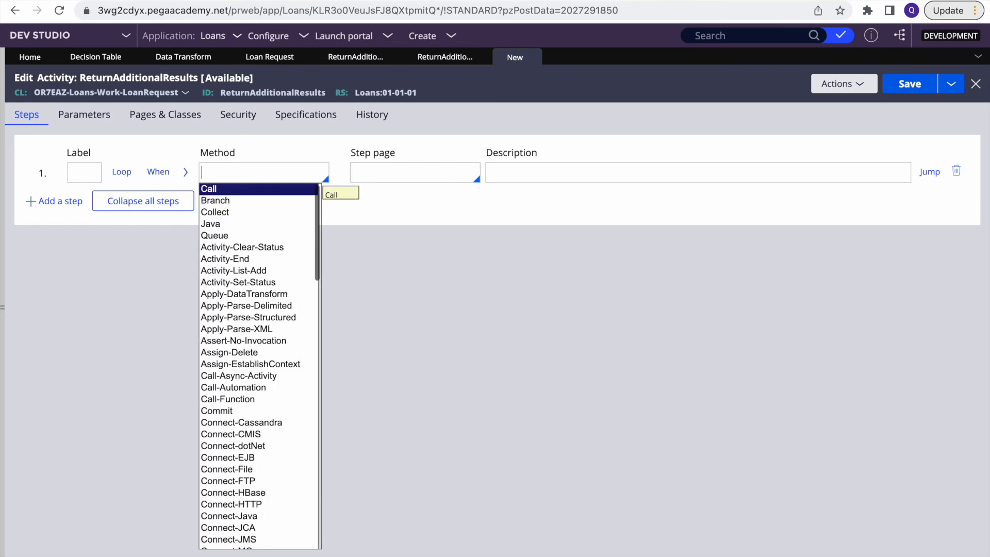
pyautogui.press('Down')
pyautogui.press('Down')
pyautogui.press('Down')
pyautogui.press('Down')
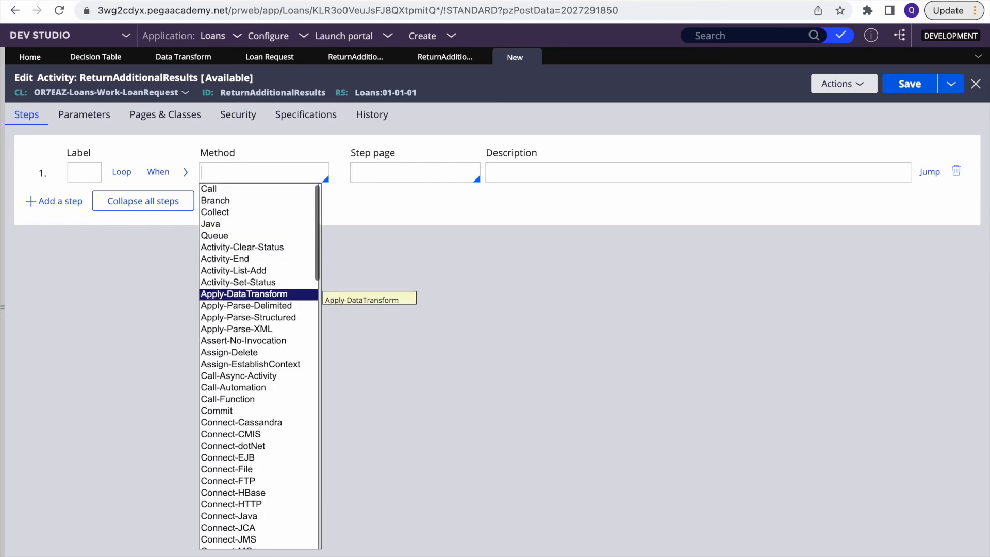
pyautogui.scroll(-15, 233, 451)
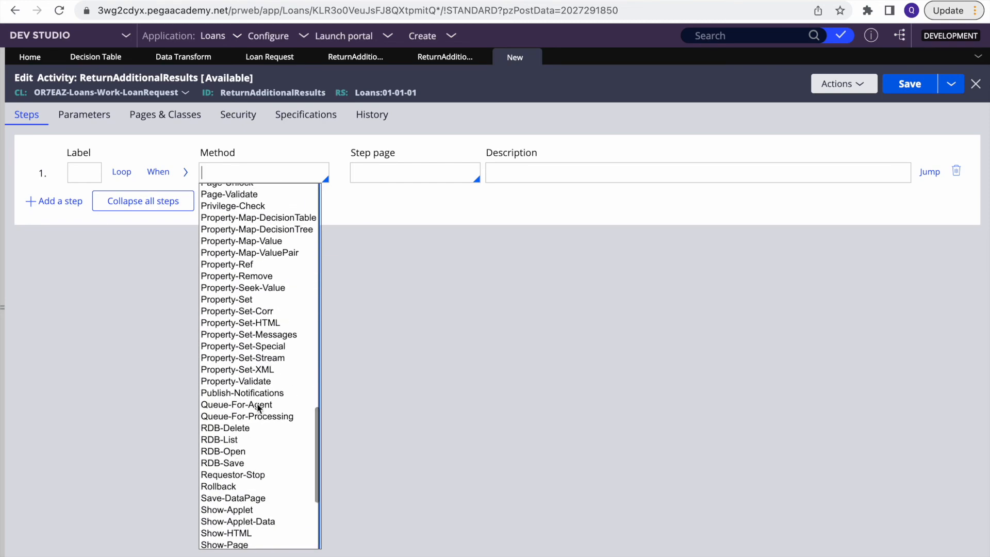
pyautogui.scroll(6, 244, 444)
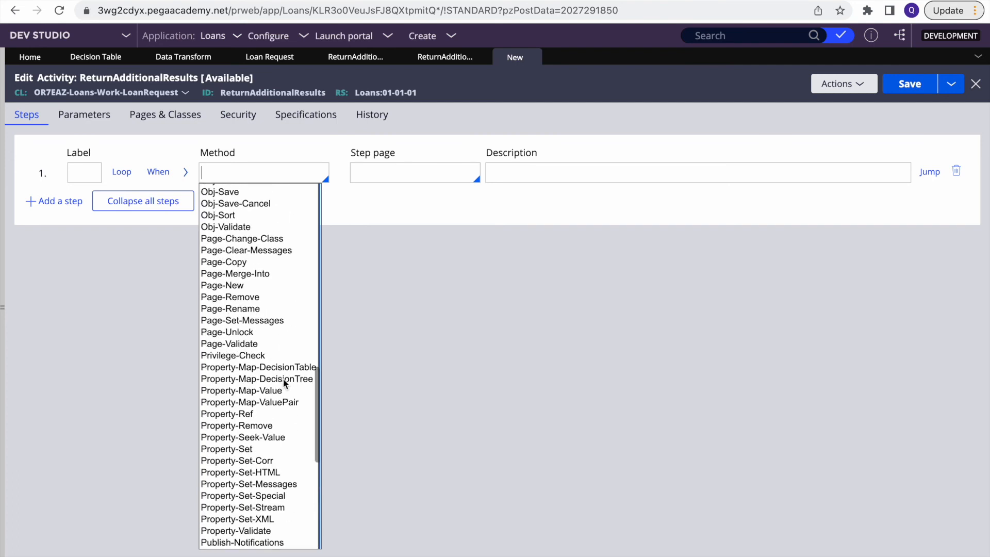
pyautogui.click(238, 367)
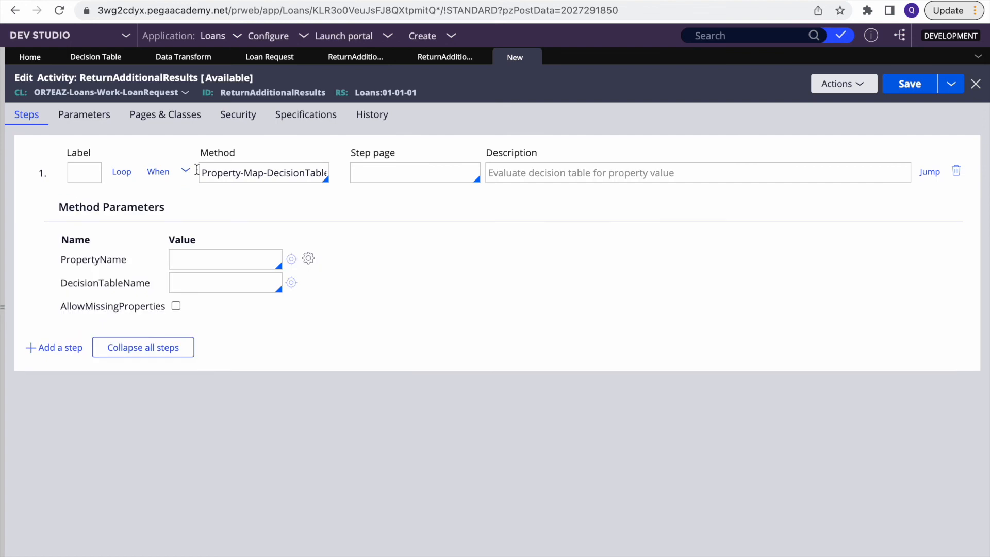
# Set DecisionTableName to ReturnAdditionalResults in the step's method parameters and save the activity
pyautogui.click(198, 286)
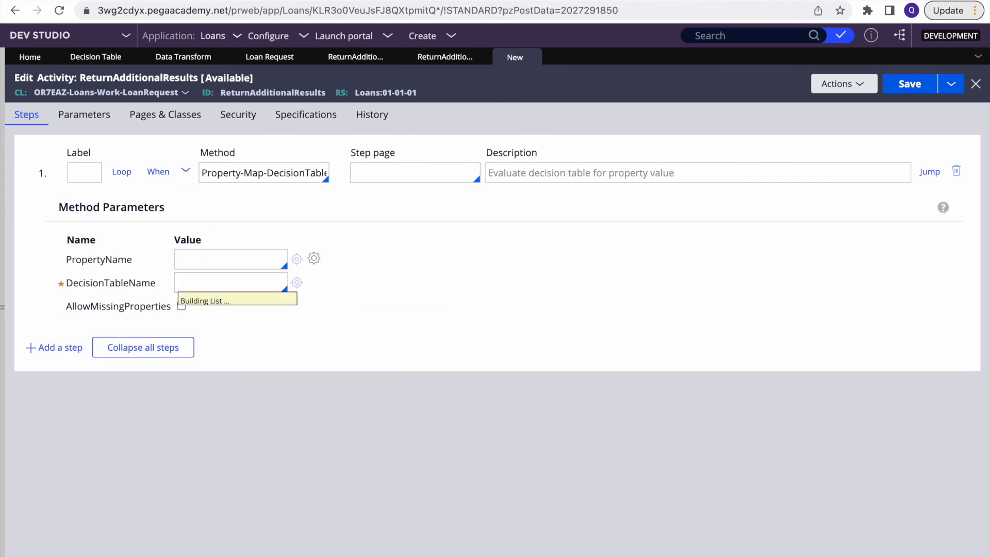
pyautogui.press('Down')
pyautogui.press('Down')
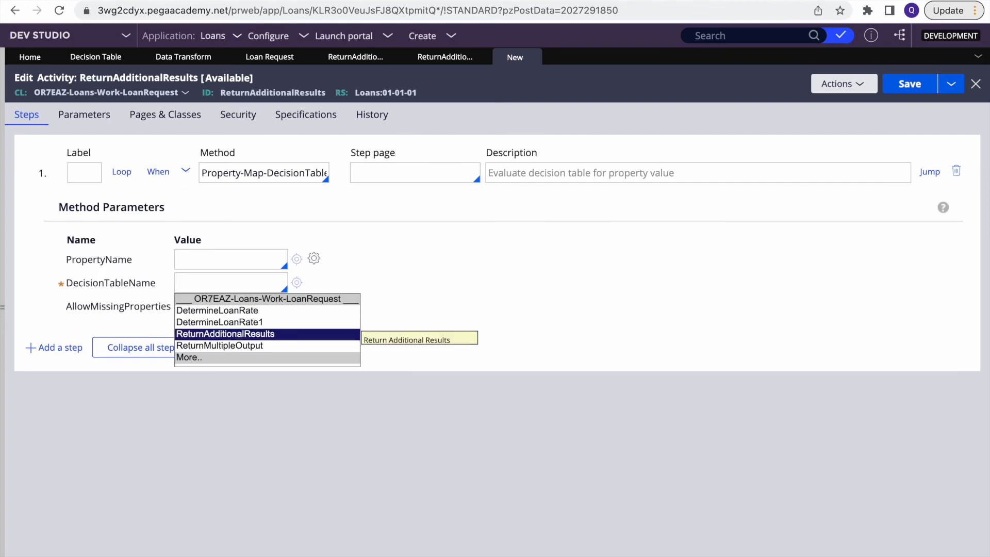
pyautogui.press('Return')
pyautogui.click(909, 88)
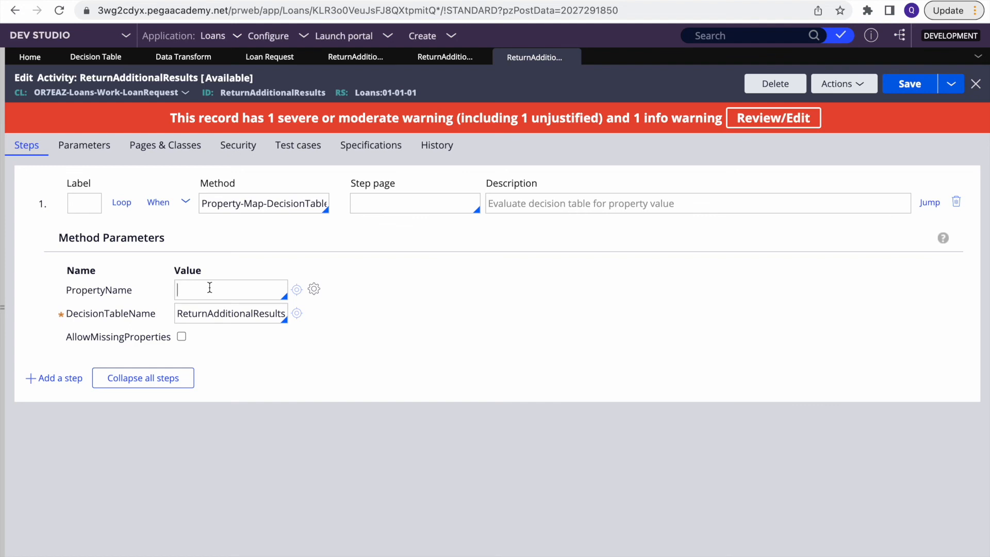
pyautogui.click(159, 381)
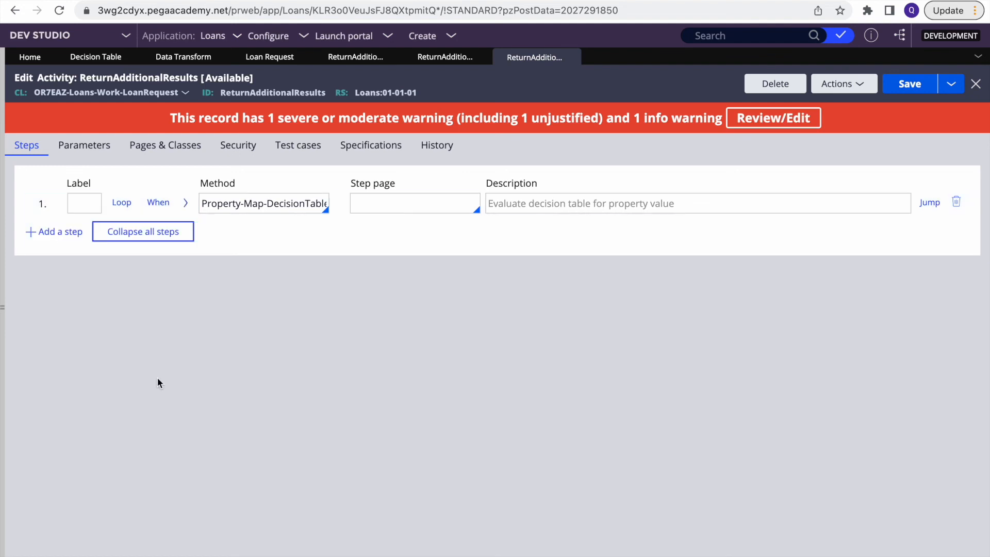
pyautogui.click(839, 84)
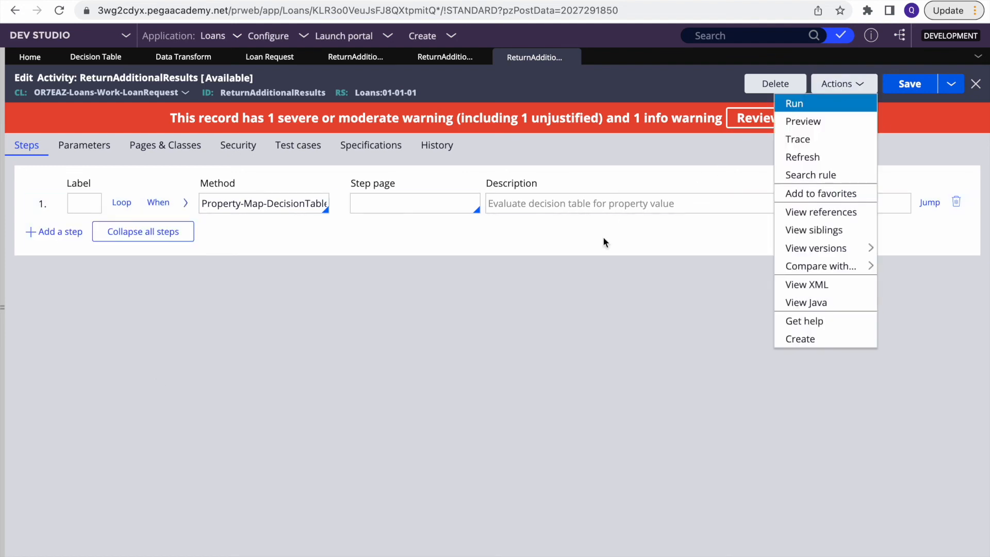
pyautogui.click(192, 211)
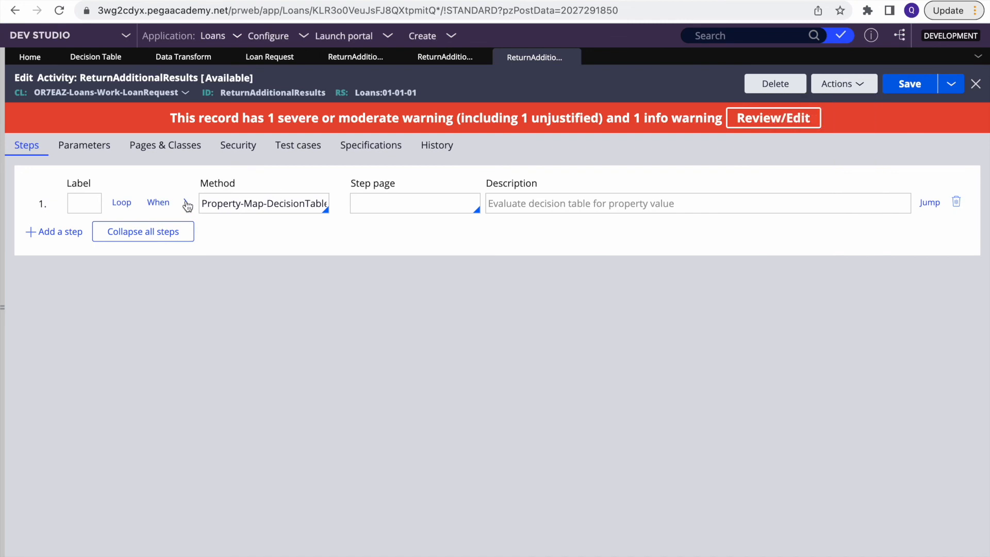
# Set PropertyName to .LoanRate in the Property-Map-DecisionTable step's method parameters
pyautogui.click(187, 205)
pyautogui.write('.')
pyautogui.press('Down')
pyautogui.press('Down')
pyautogui.press('Down')
pyautogui.press('Down')
pyautogui.press('Down')
pyautogui.press('Return')
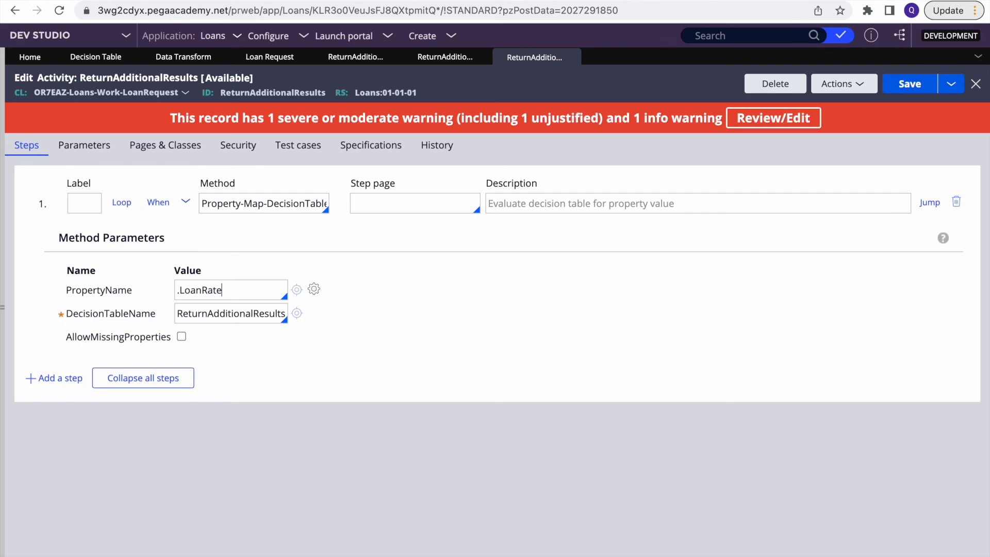
# Open the Determine Loan Rate data transform and examine how .LoanRate is set with pxEvaluateDecisionTable
pyautogui.click(175, 57)
pyautogui.click(404, 163)
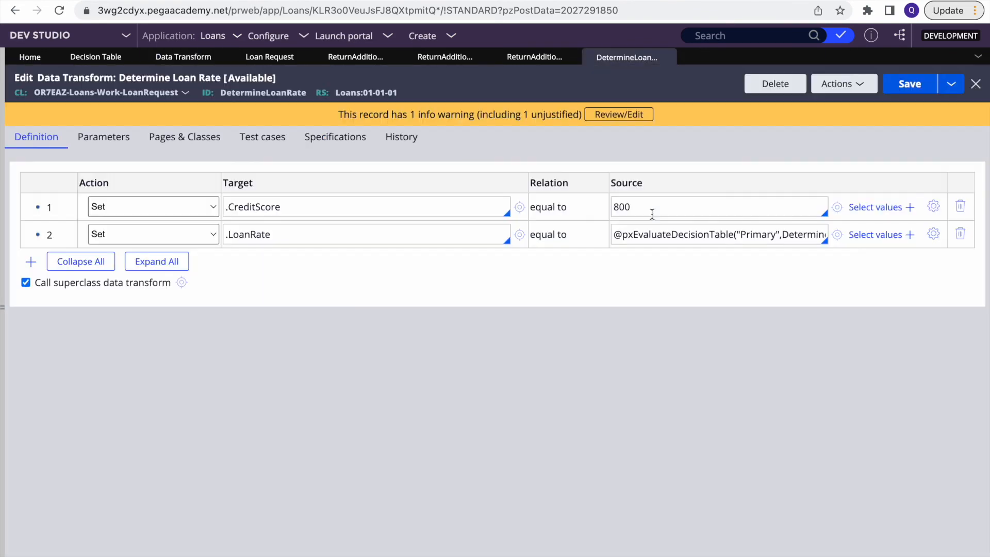
pyautogui.doubleClick(713, 235)
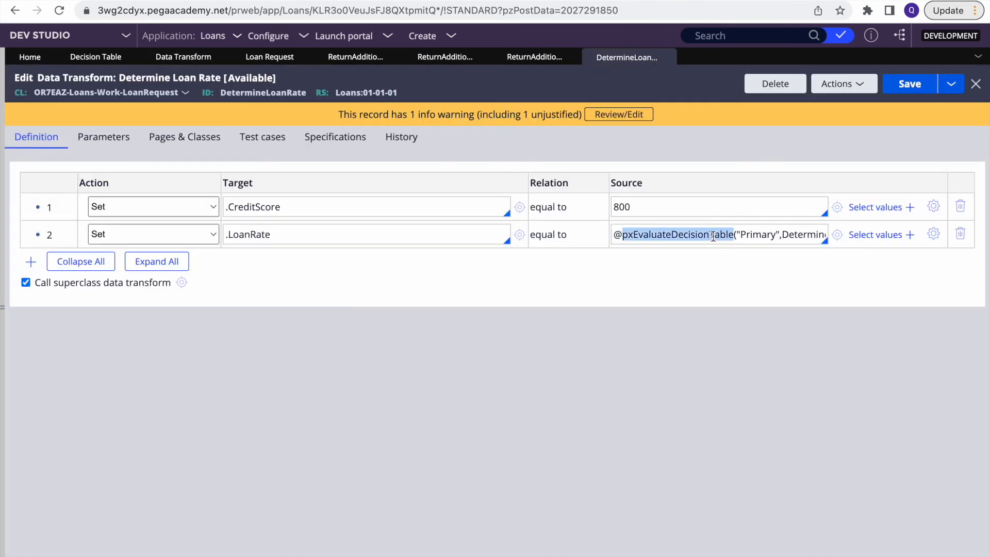
pyautogui.doubleClick(243, 235)
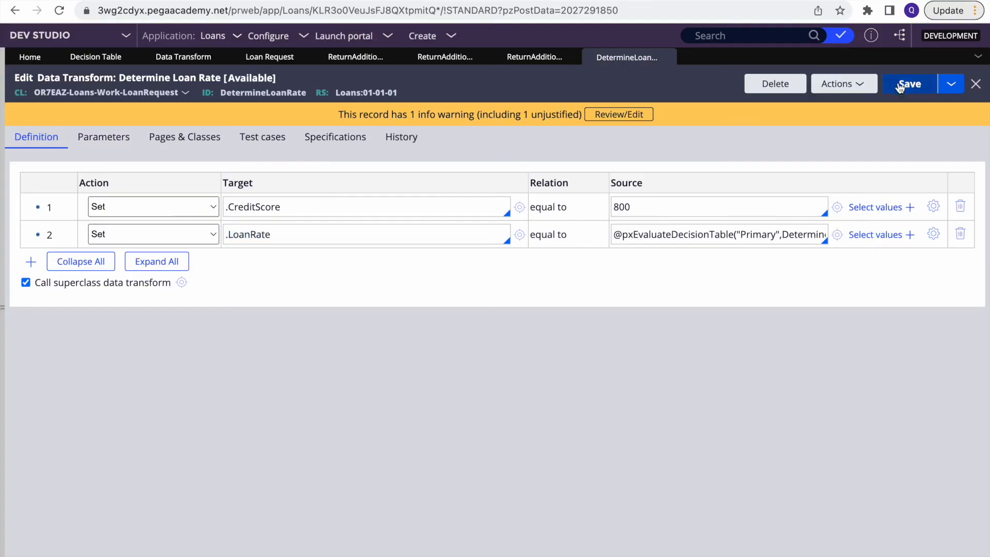
# Run the Determine Loan Rate data transform on an empty test page with tracing started
pyautogui.click(844, 83)
pyautogui.click(781, 103)
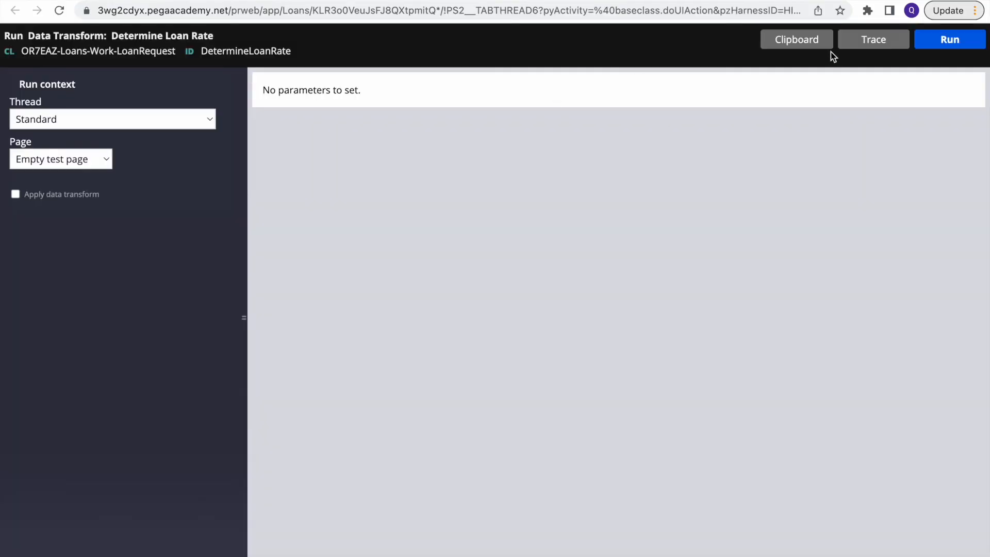
pyautogui.click(865, 39)
pyautogui.click(952, 44)
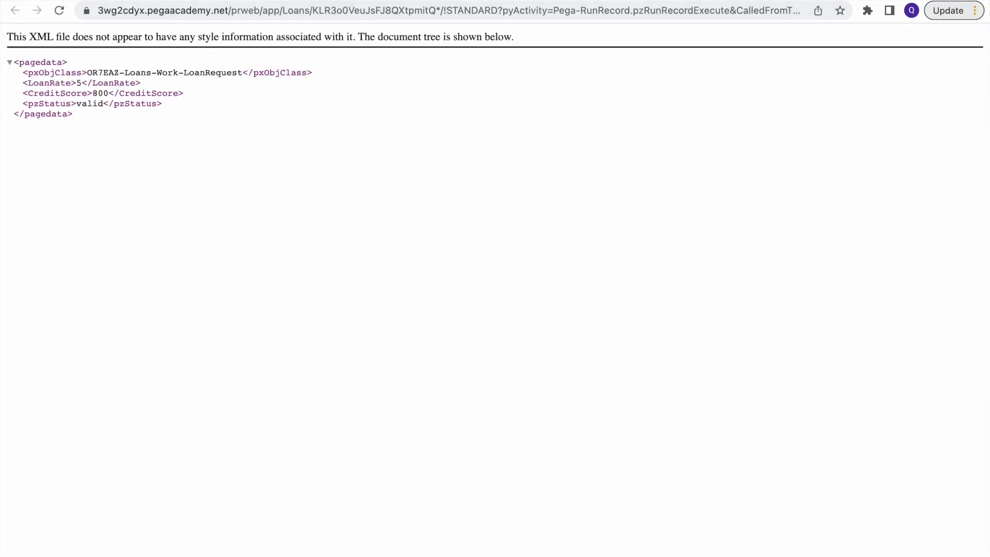
# Inspect the Data Transform End trace event's details, close the test windows and return to the ReturnAdditionalResults activity
pyautogui.click(226, 96)
pyautogui.click(222, 278)
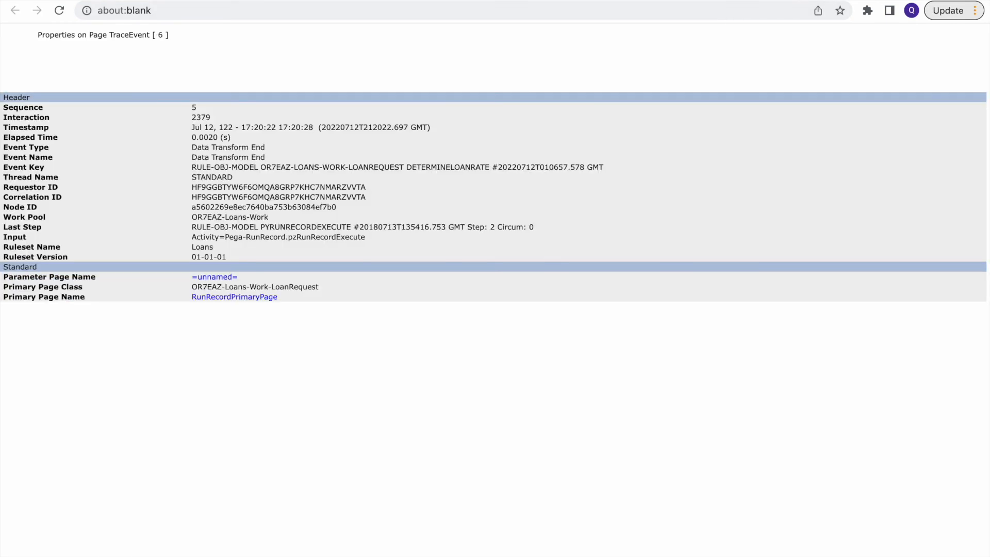
pyautogui.click(887, 0)
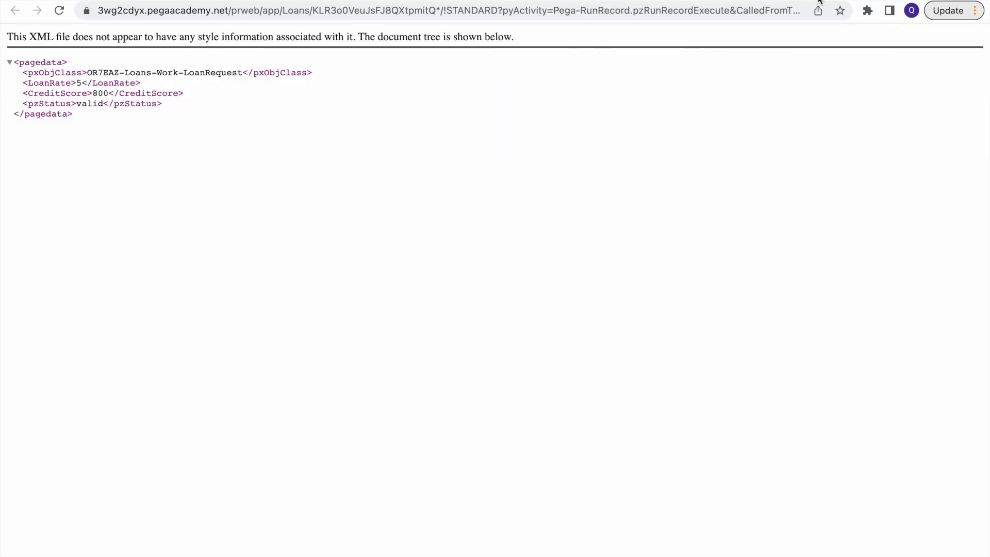
pyautogui.click(820, 1)
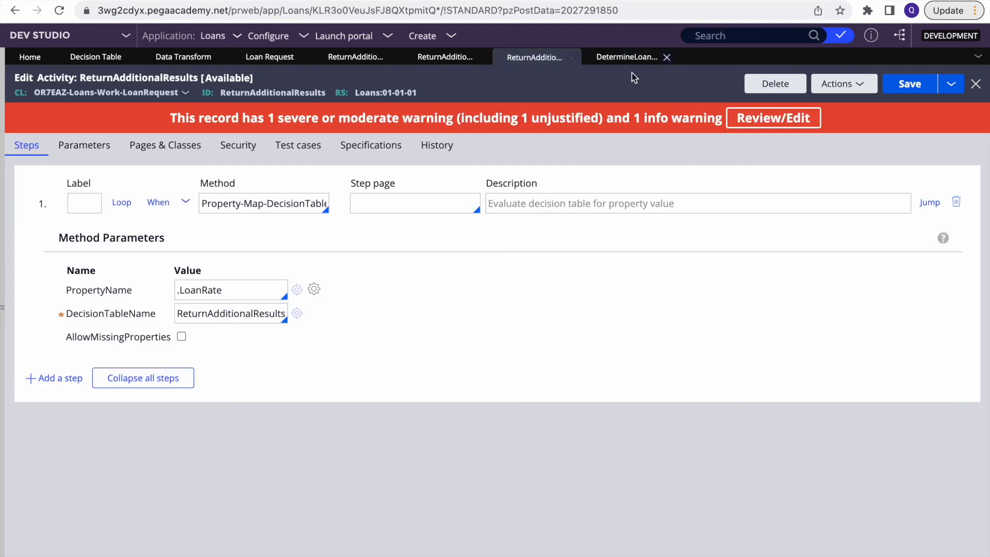
# Insert a new step above the decision table step and set its method to Property-Set
pyautogui.click(40, 192)
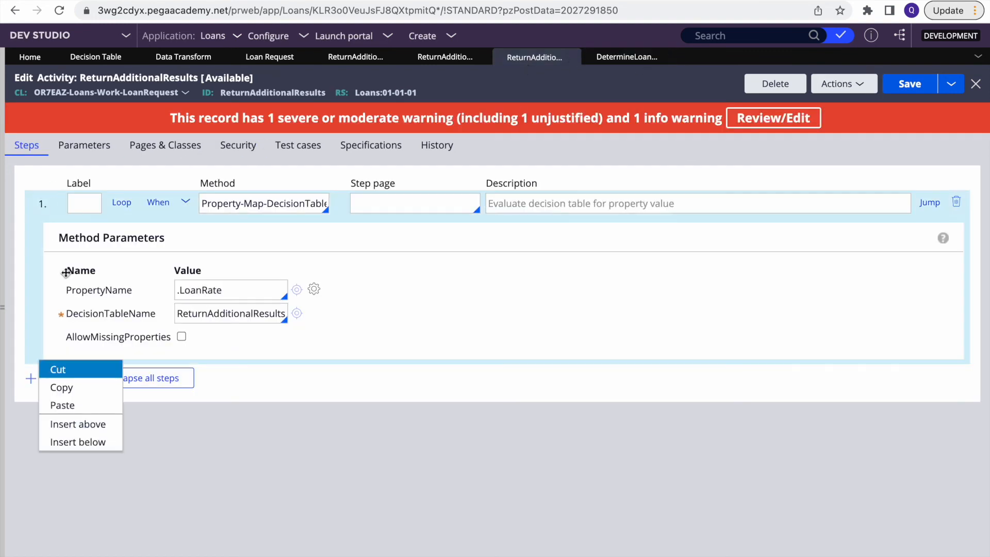
pyautogui.click(79, 424)
pyautogui.click(249, 201)
pyautogui.press('Down')
pyautogui.press('Down')
pyautogui.write('prop')
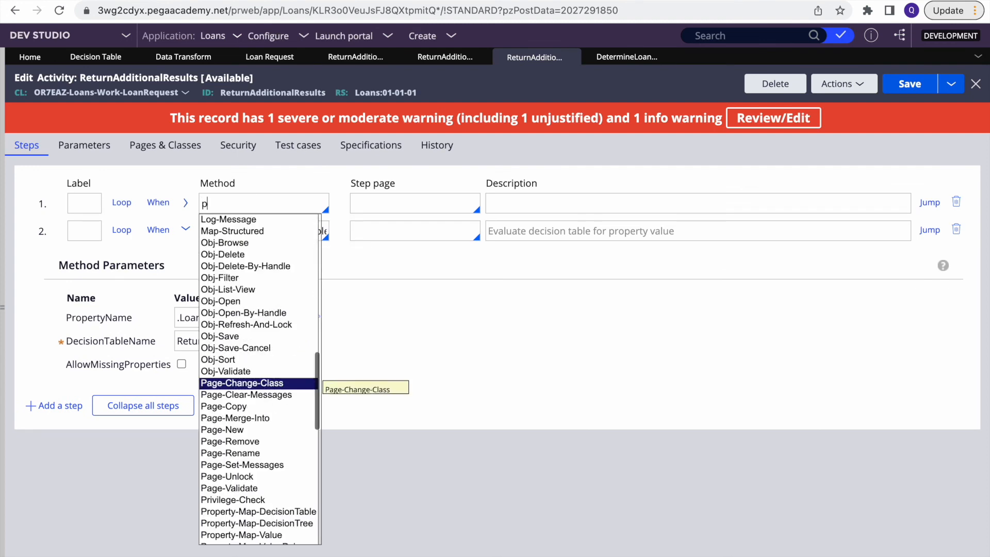
pyautogui.press('Down')
pyautogui.press('Down')
pyautogui.press('Down')
pyautogui.press('Down')
pyautogui.press('Down')
pyautogui.press('Down')
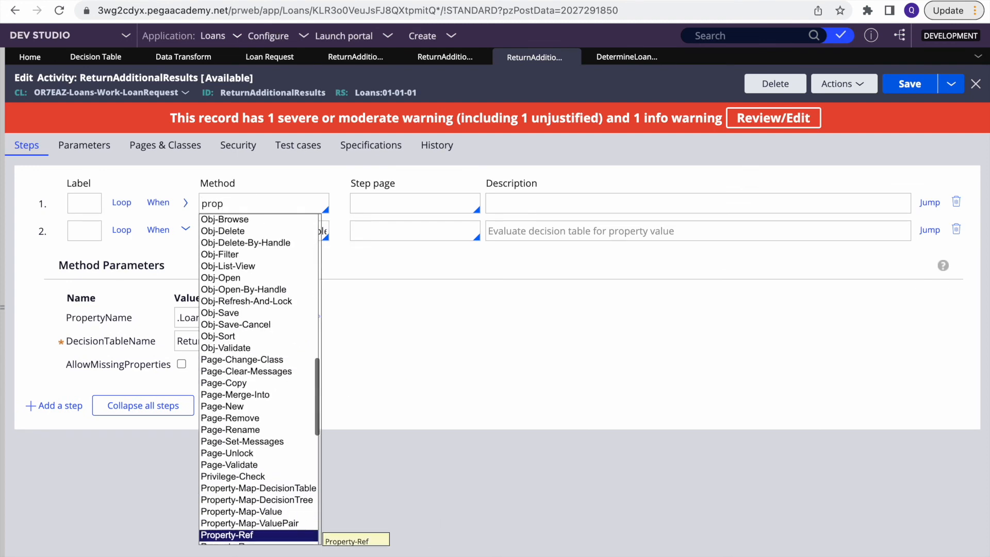
pyautogui.press('Down')
pyautogui.press('Return')
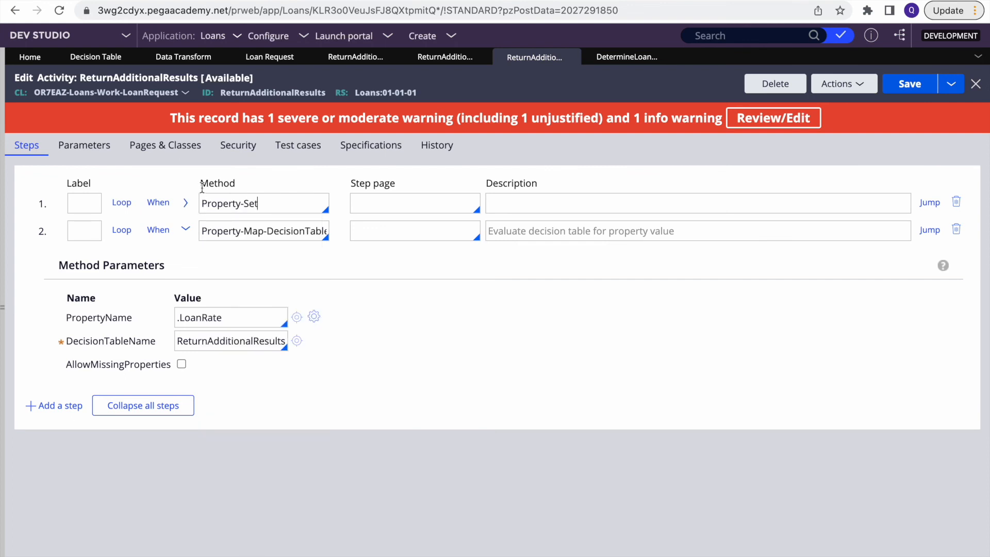
# Set .CreditScore to 800 in the Property-Set step's parameters and save the activity
pyautogui.click(173, 286)
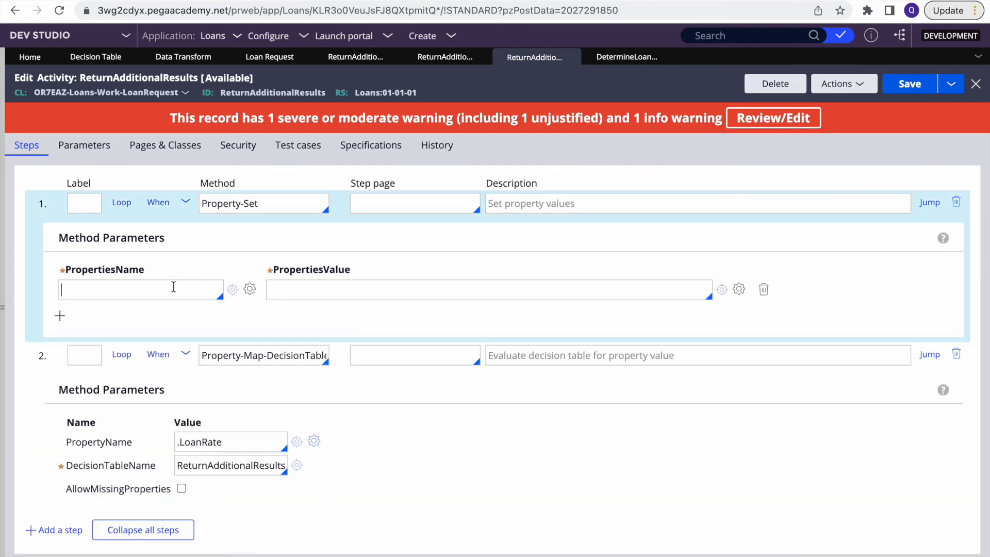
pyautogui.write('.')
pyautogui.press('Down')
pyautogui.press('Down')
pyautogui.press('Down')
pyautogui.press('Down')
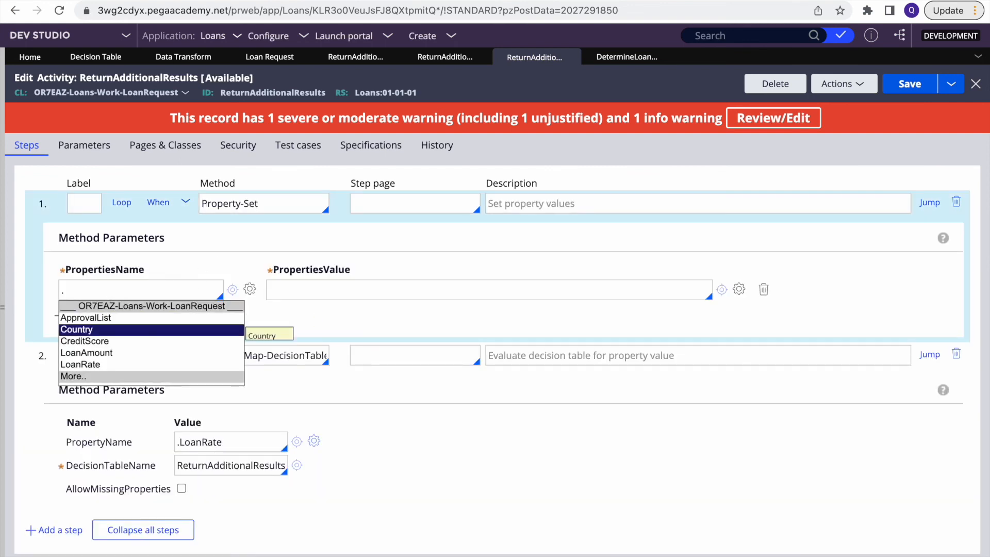
pyautogui.press('Up')
pyautogui.press('Return')
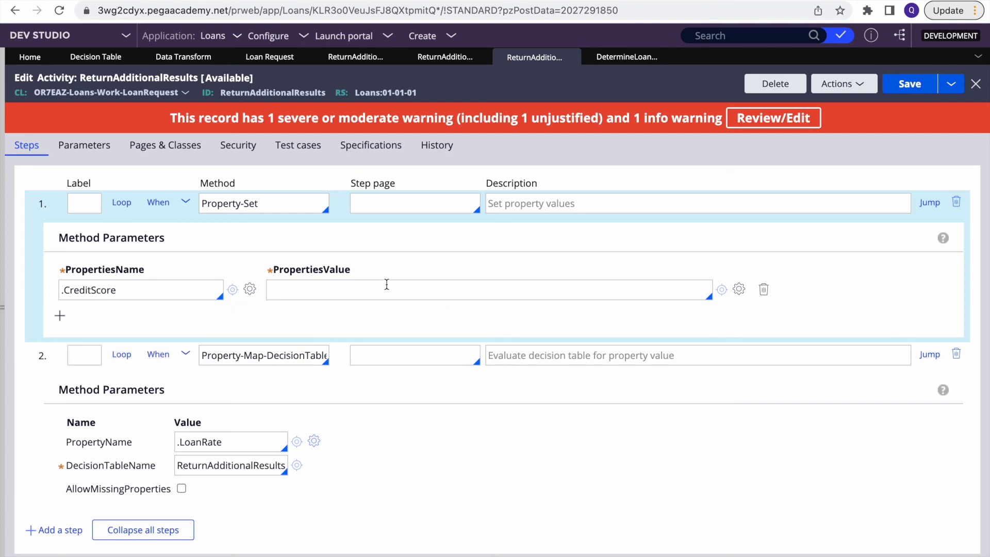
pyautogui.write('800')
pyautogui.click(910, 83)
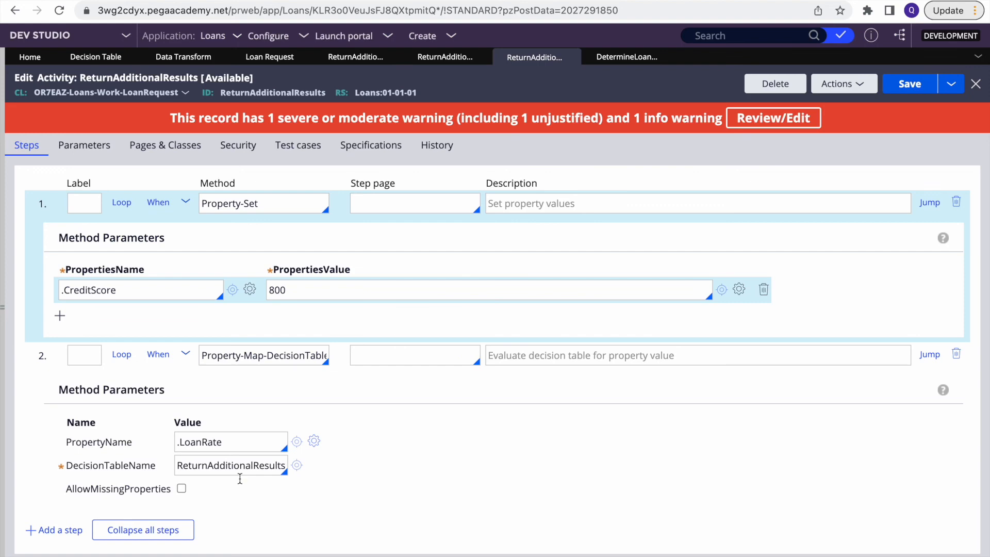
# Run the ReturnAdditionalResults activity with tracing and inspect RunRecordPrimaryPage at the Activity End event
pyautogui.click(156, 534)
pyautogui.click(845, 84)
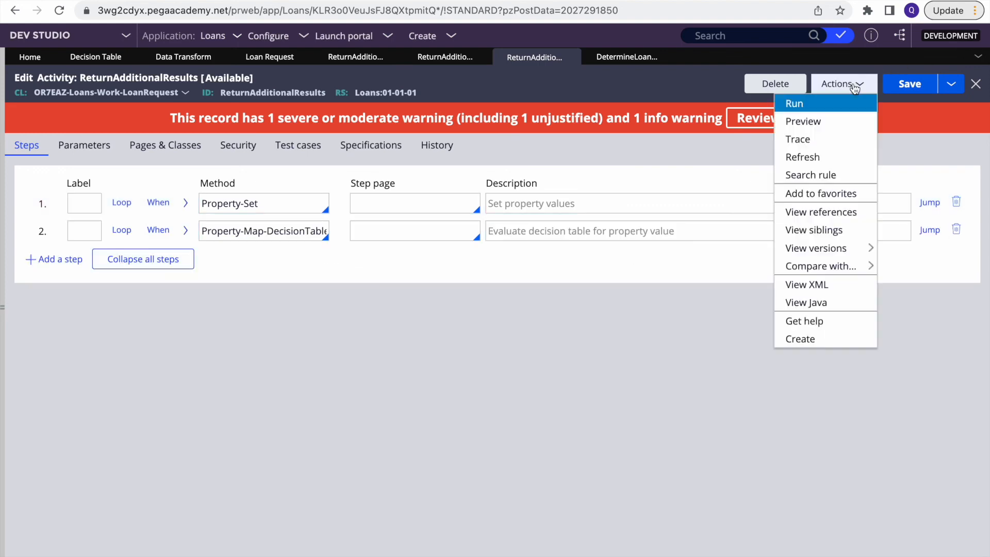
pyautogui.click(799, 103)
pyautogui.click(885, 45)
pyautogui.hotkey('ctrl', 'shift', 'Tab')
pyautogui.click(950, 38)
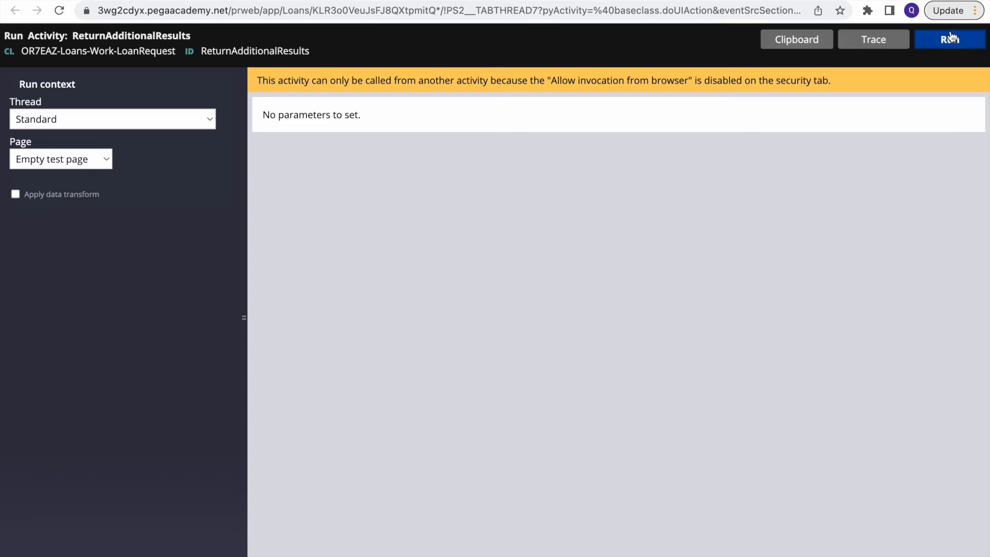
pyautogui.hotkey('ctrl', 'Tab')
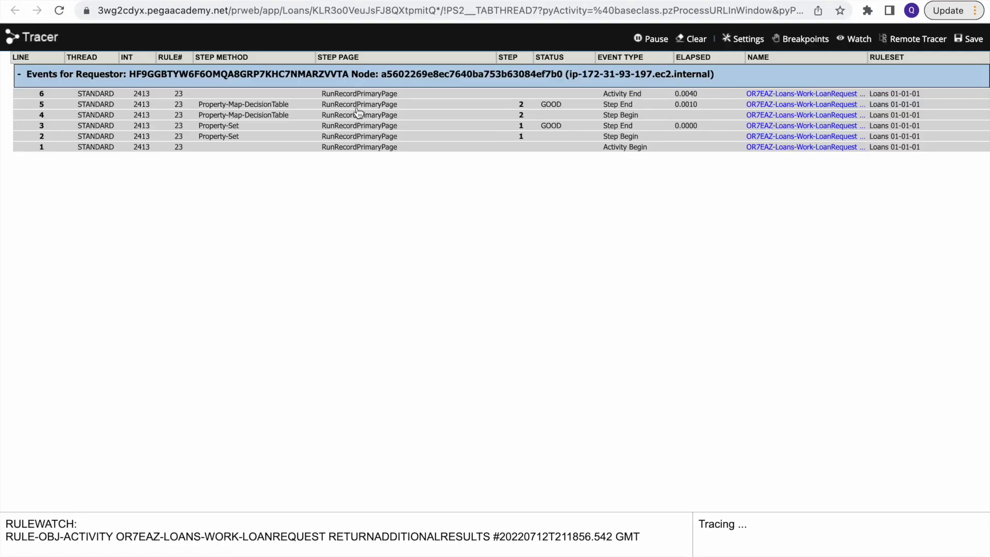
pyautogui.click(343, 93)
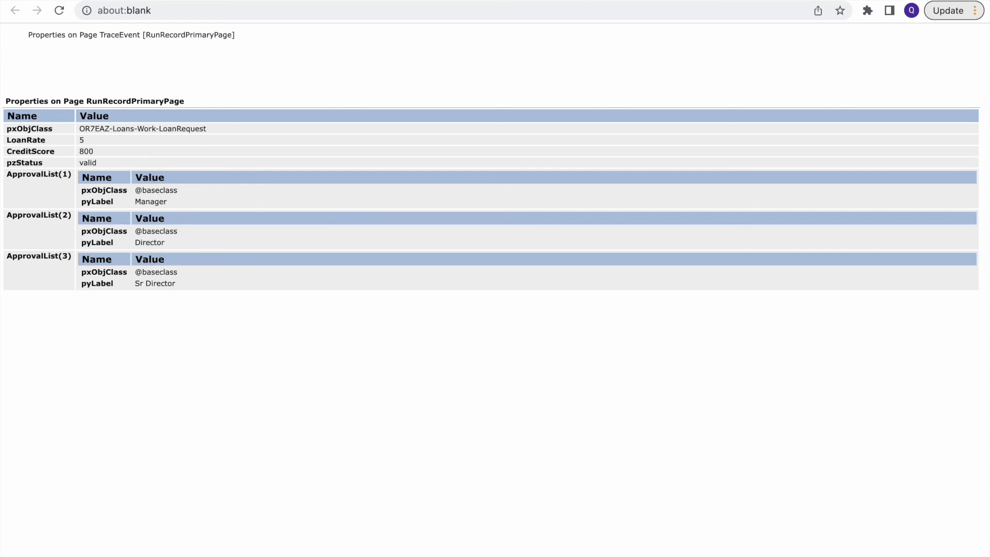
# Return to the Return Additional Results decision table and review the target properties and values assigned for each allowed result
pyautogui.click(319, 1)
pyautogui.click(435, 60)
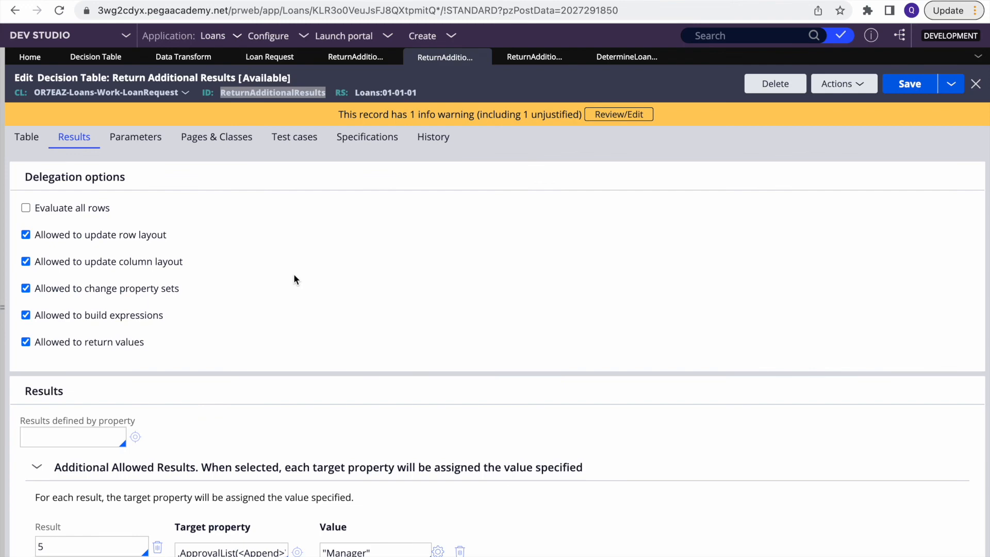
pyautogui.scroll(-4, 413, 278)
pyautogui.scroll(4, 289, 332)
pyautogui.click(31, 143)
pyautogui.click(77, 137)
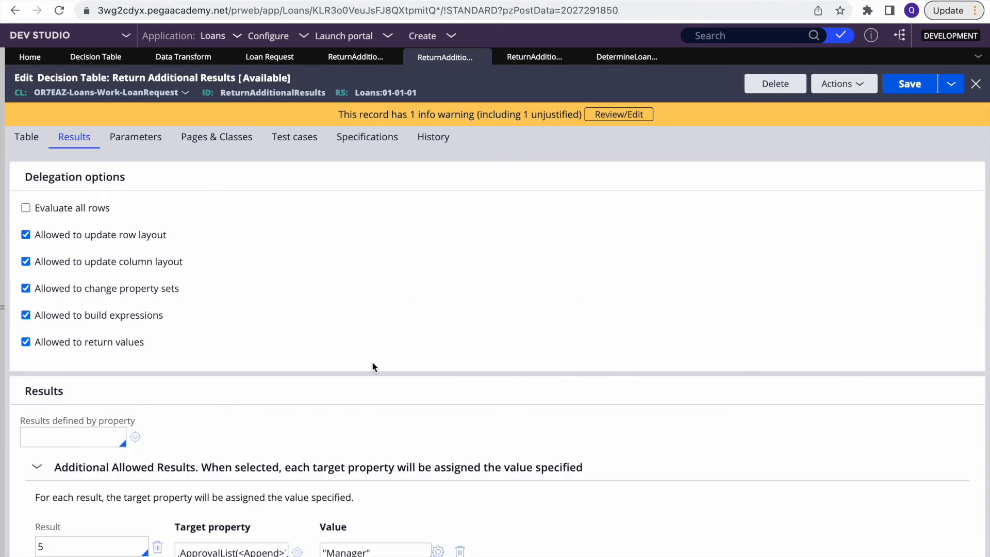
pyautogui.scroll(-5, 369, 365)
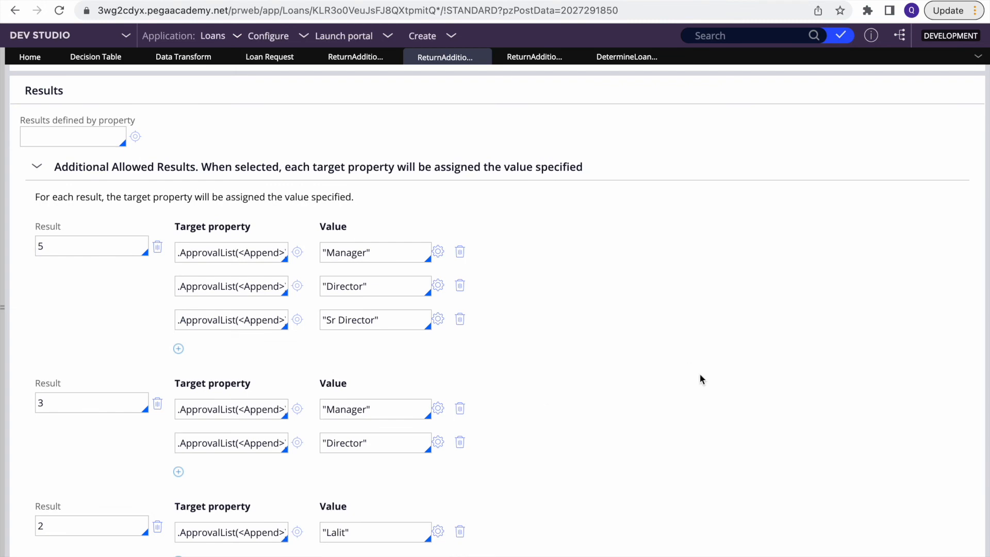
# Switch to Microsoft Word to review the decision table return types and usage examples, and return to Google Chrome
pyautogui.press('F4')
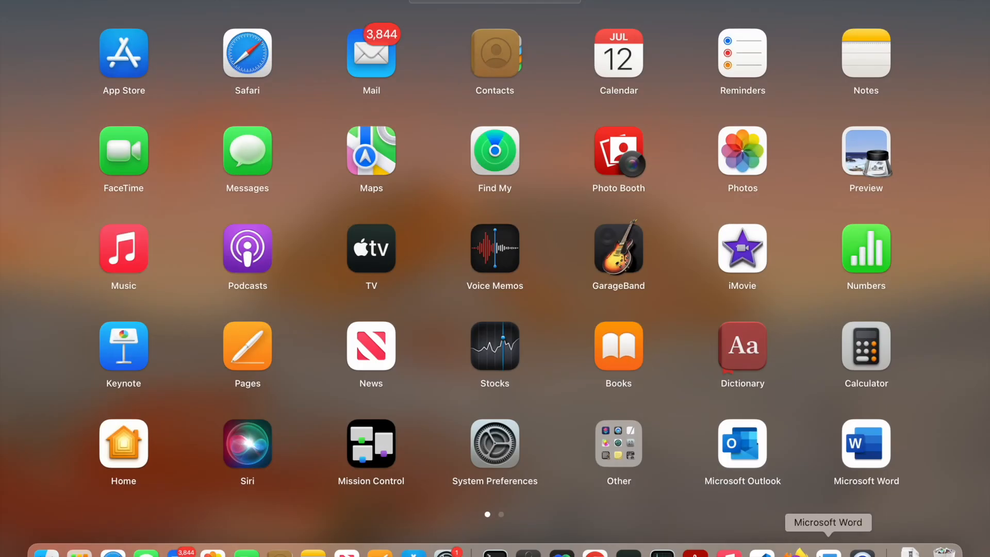
pyautogui.click(829, 554)
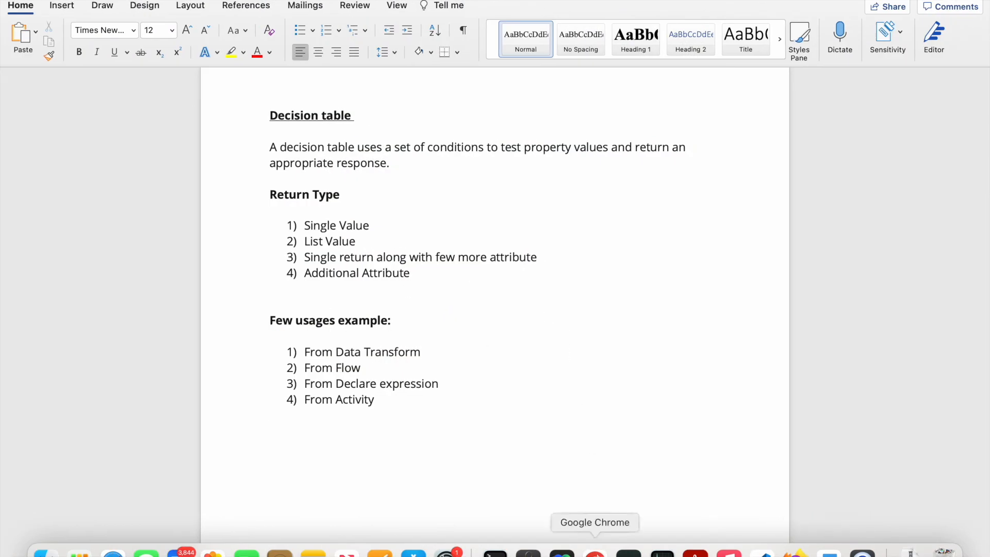
pyautogui.click(595, 554)
# Open the DetermineLoanRate decision table from the list of decision table instances
pyautogui.scroll(6, 238, 252)
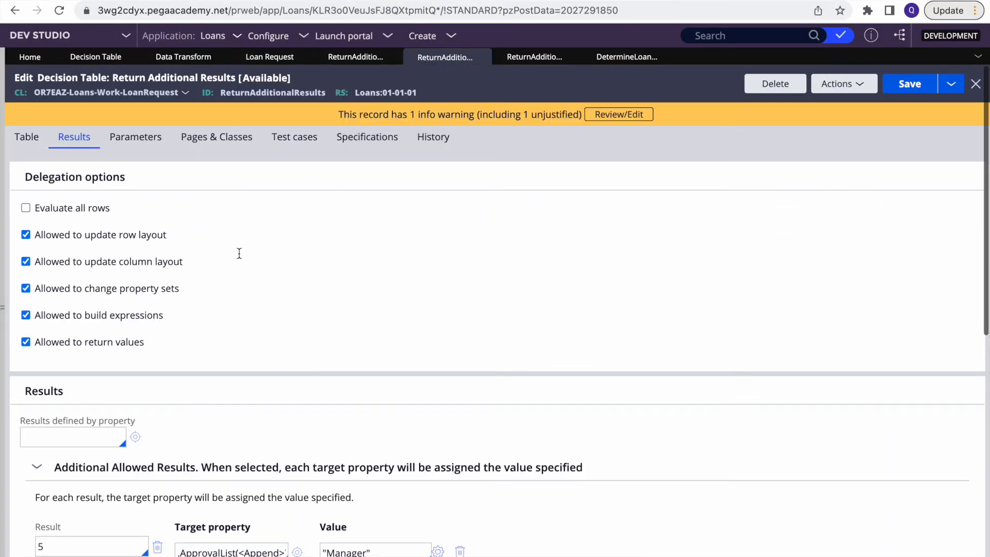
pyautogui.click(627, 57)
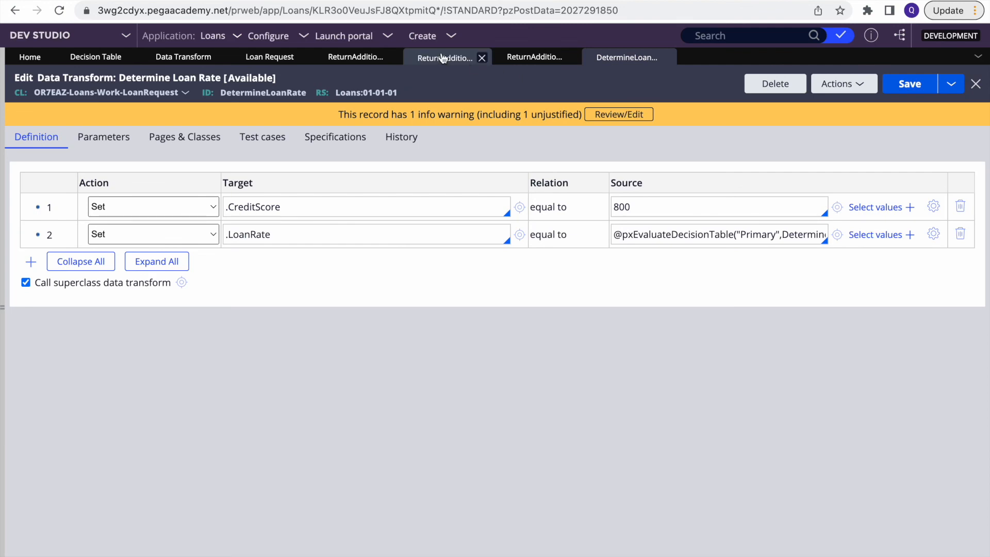
pyautogui.click(96, 57)
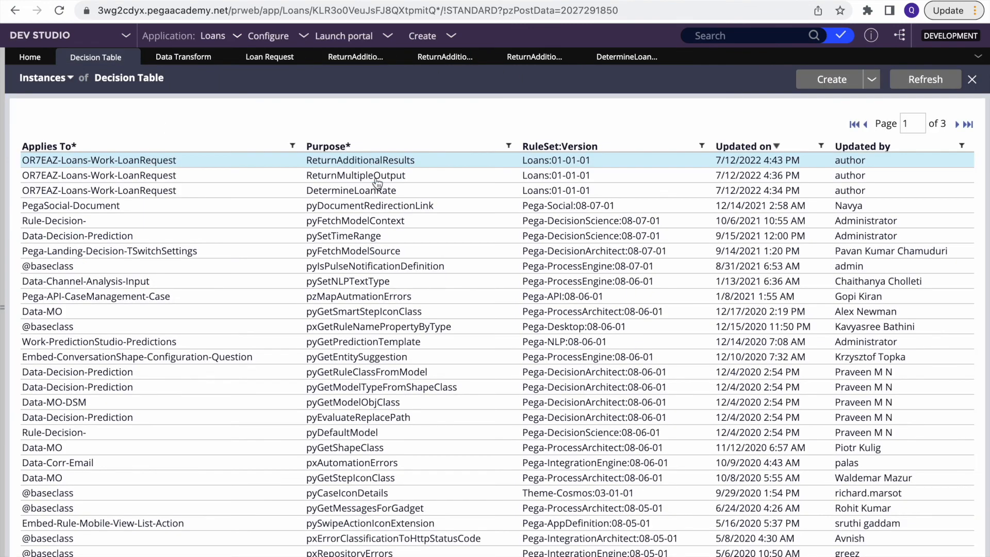
pyautogui.click(321, 193)
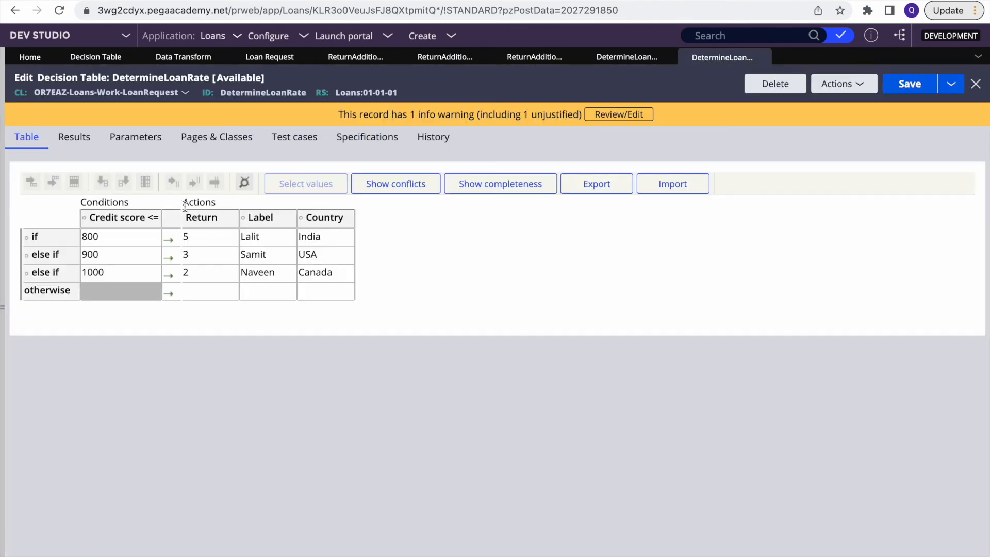
# Set the operator of the Credit score condition to >= and save the DetermineLoanRate decision table
pyautogui.click(135, 217)
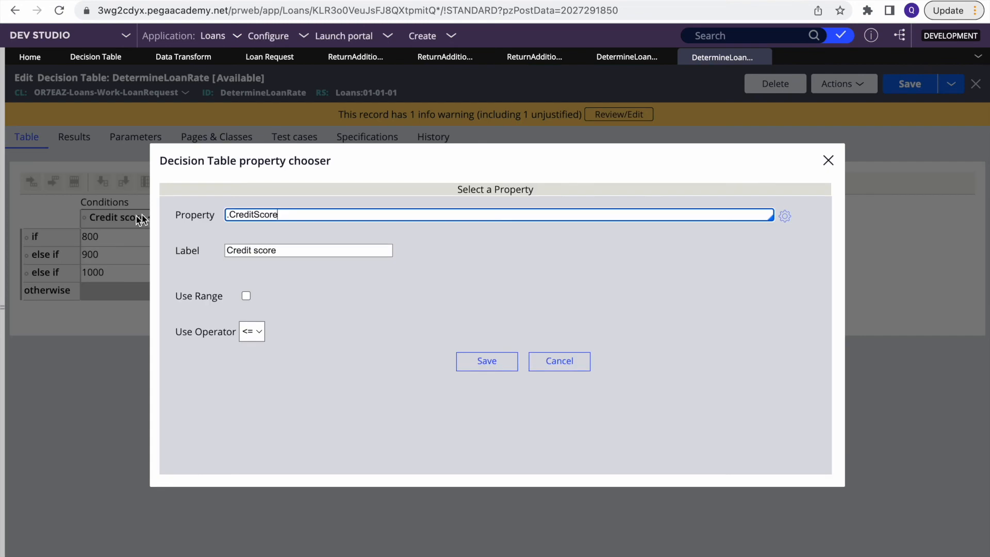
pyautogui.click(252, 332)
pyautogui.click(345, 352)
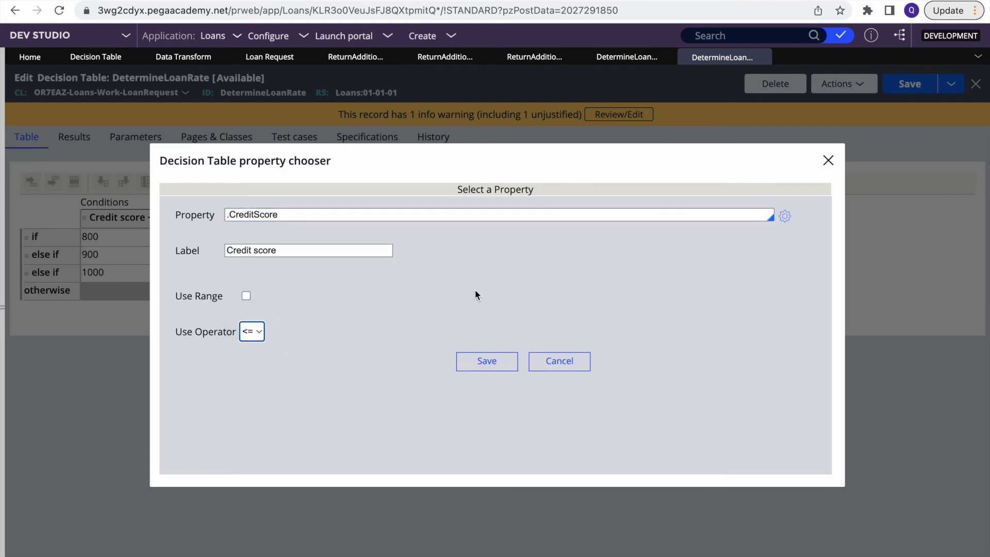
pyautogui.click(251, 332)
pyautogui.click(255, 362)
pyautogui.click(485, 363)
pyautogui.click(904, 83)
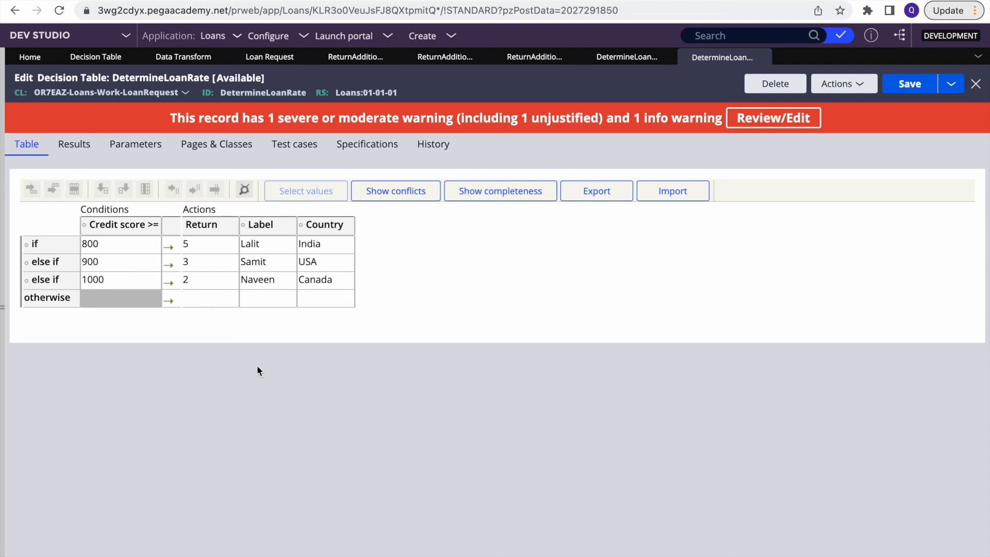
# Review the delegation options of DetermineLoanRate, and check its table for conflicts and completeness
pyautogui.click(62, 146)
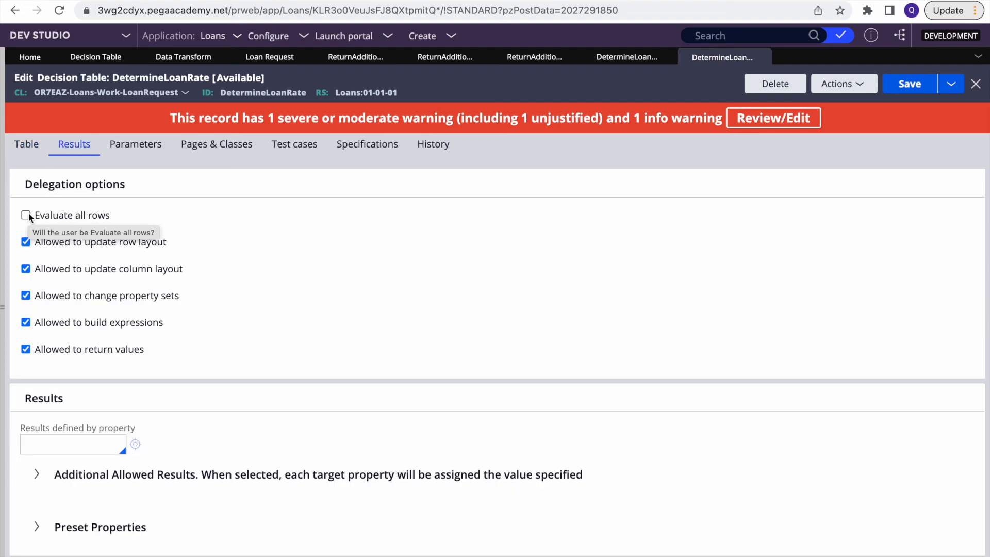
pyautogui.click(33, 143)
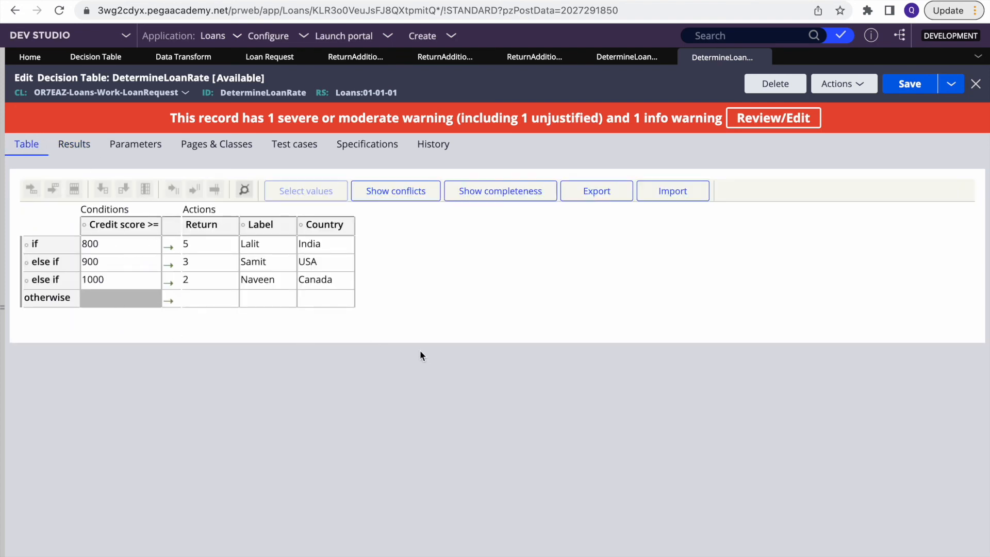
pyautogui.click(388, 199)
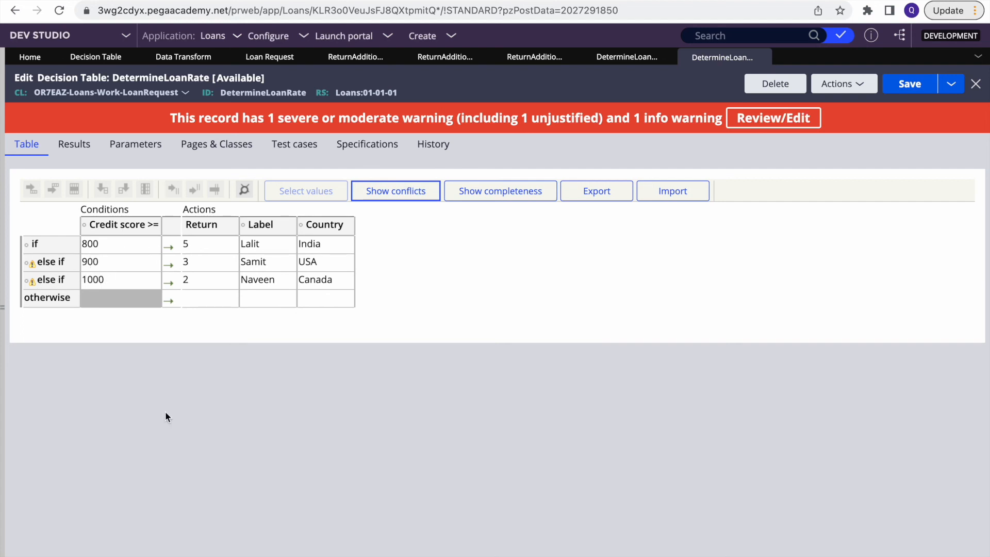
pyautogui.click(463, 201)
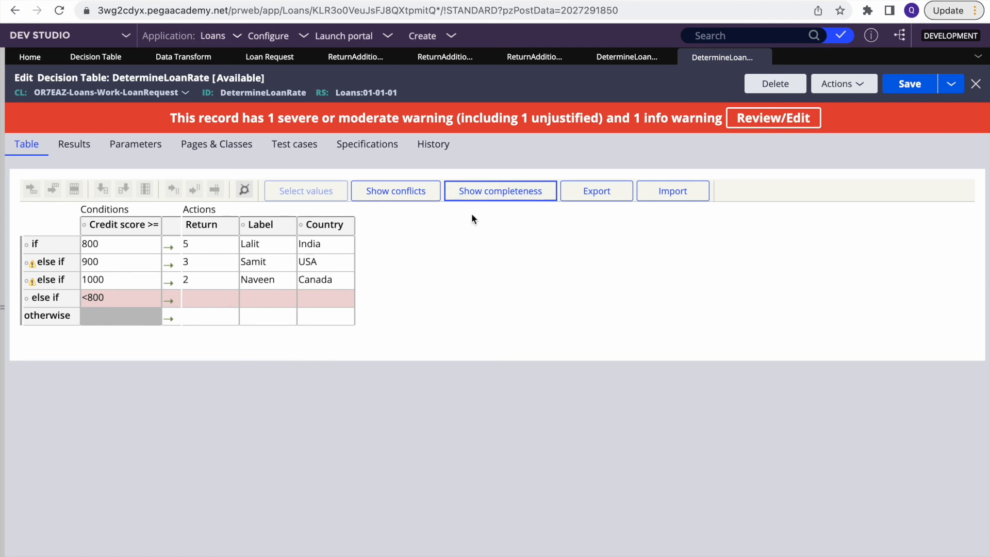
# Try a range with >= start and <= end on the Credit score condition, and refresh the rule to discard the unsaved changes
pyautogui.click(105, 227)
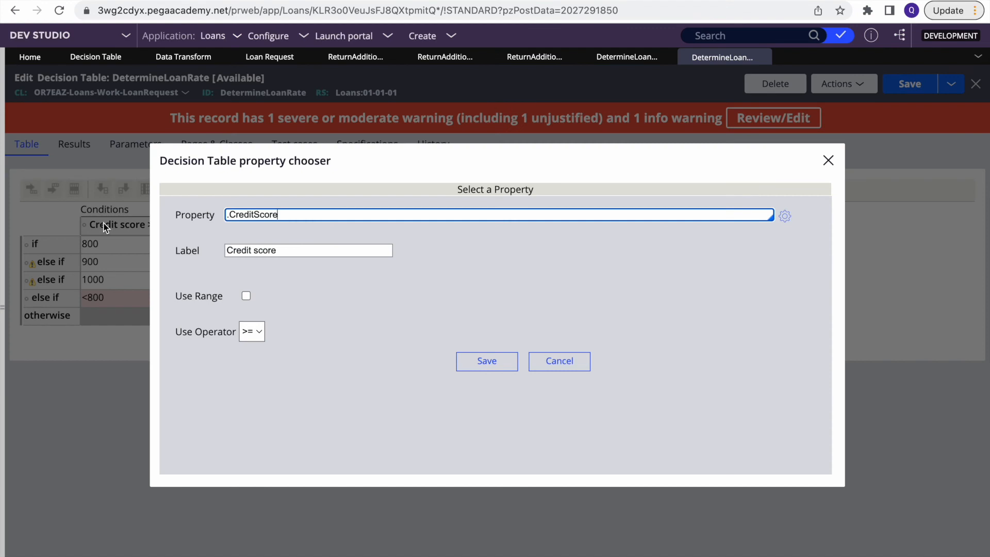
pyautogui.click(253, 332)
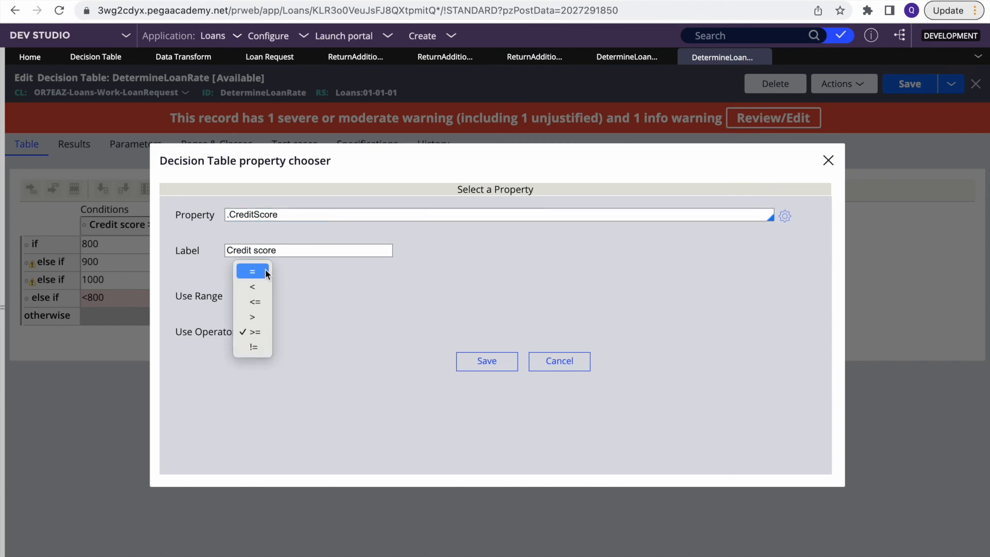
pyautogui.click(342, 352)
pyautogui.click(247, 296)
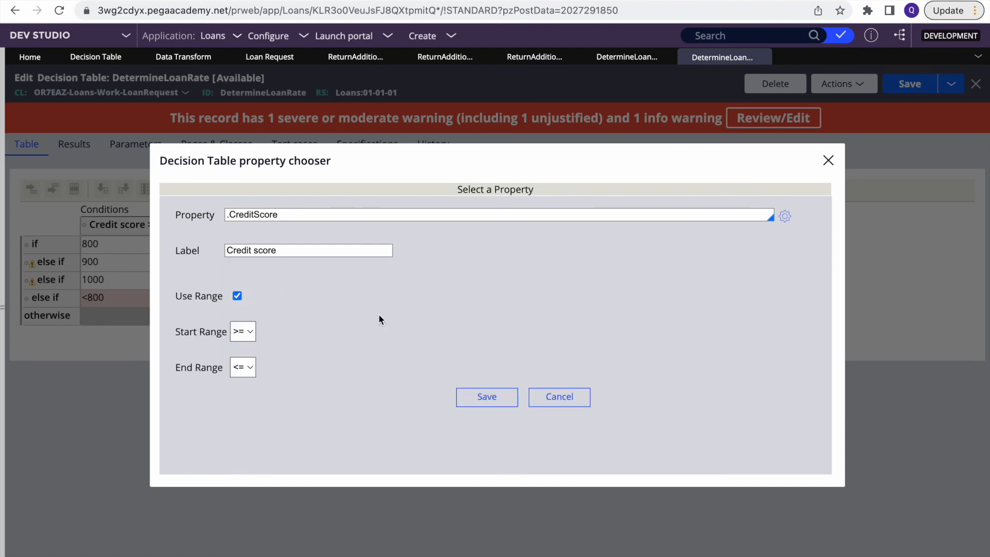
pyautogui.click(484, 398)
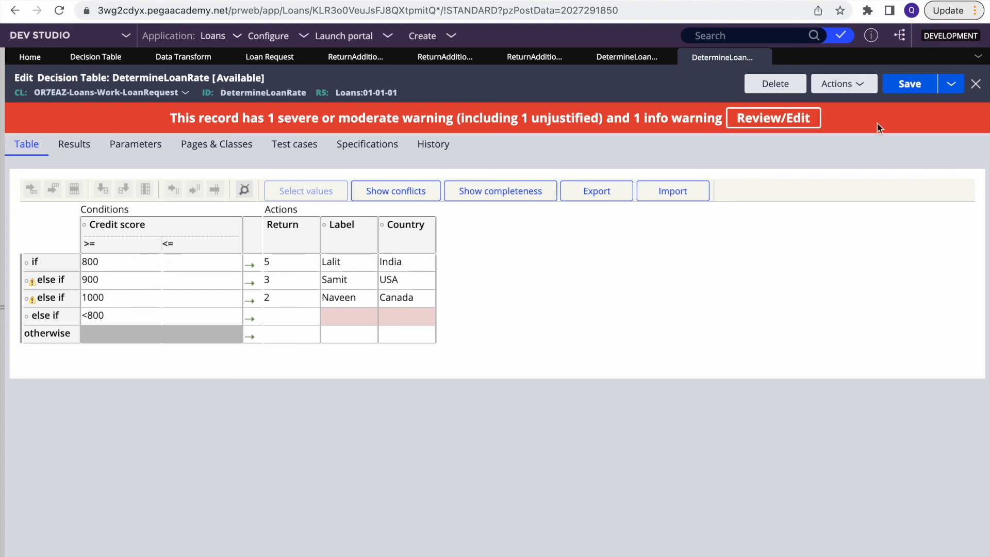
pyautogui.click(841, 83)
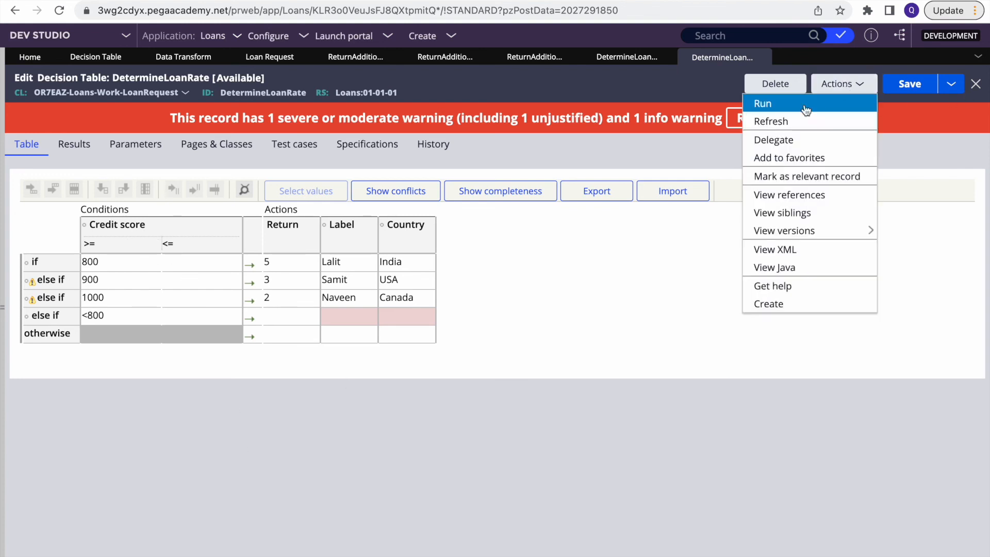
pyautogui.click(772, 122)
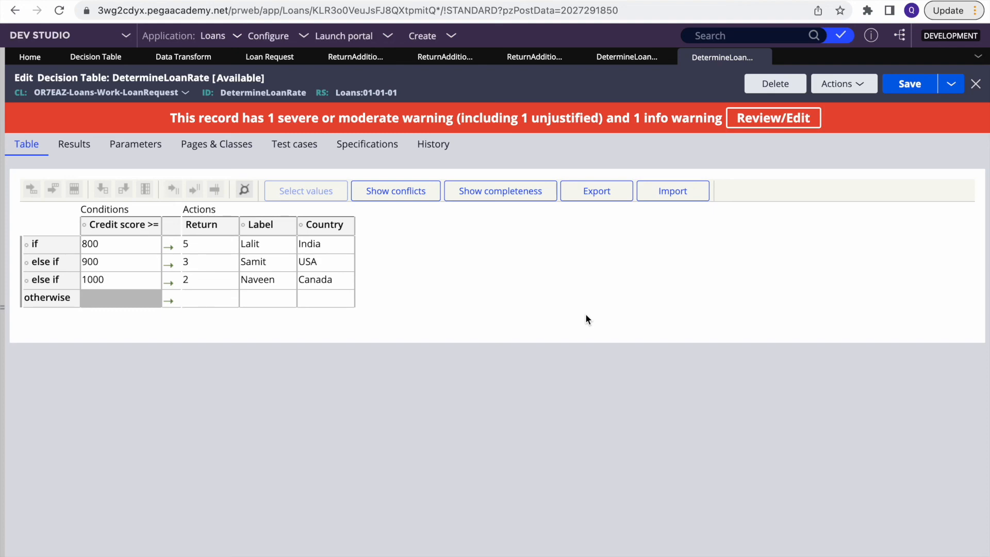
pyautogui.press('F4')
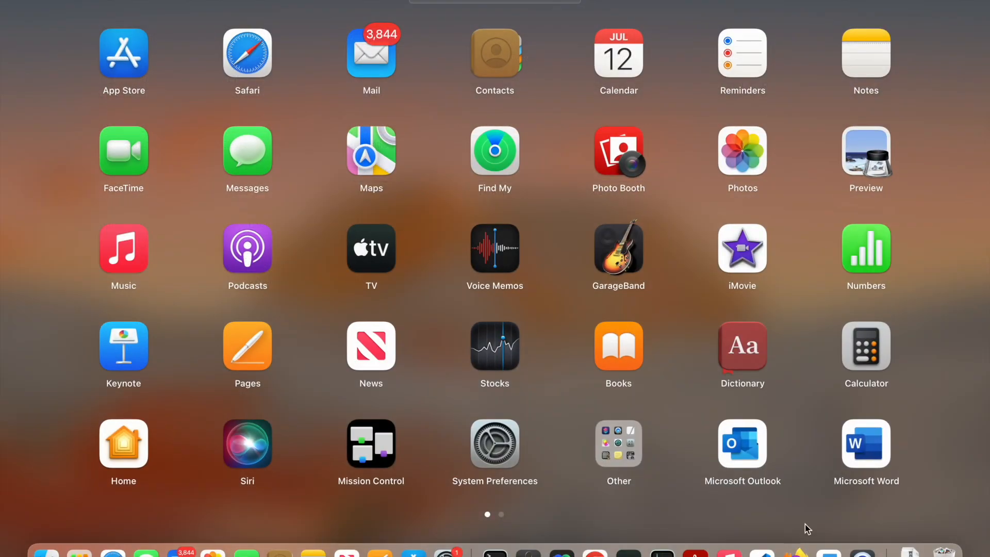
pyautogui.click(862, 553)
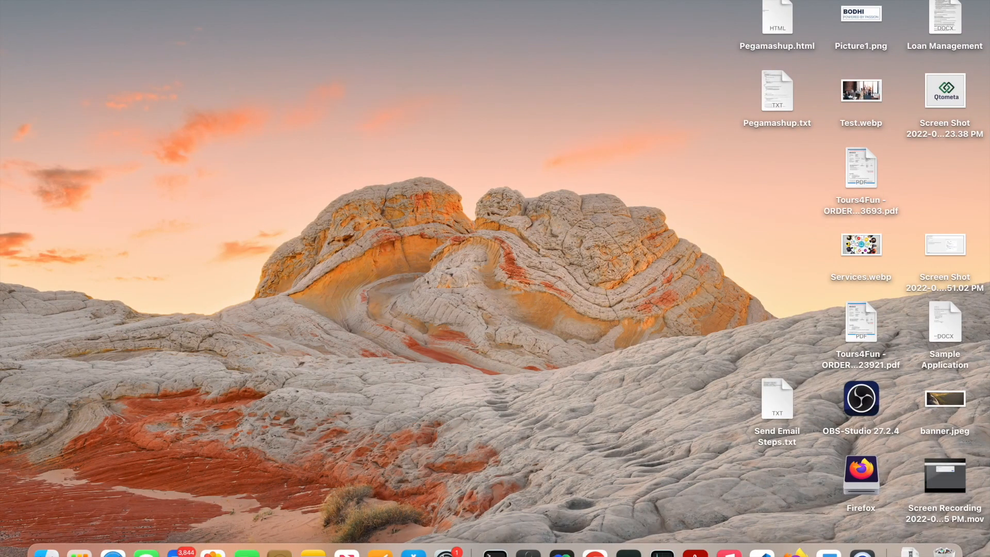